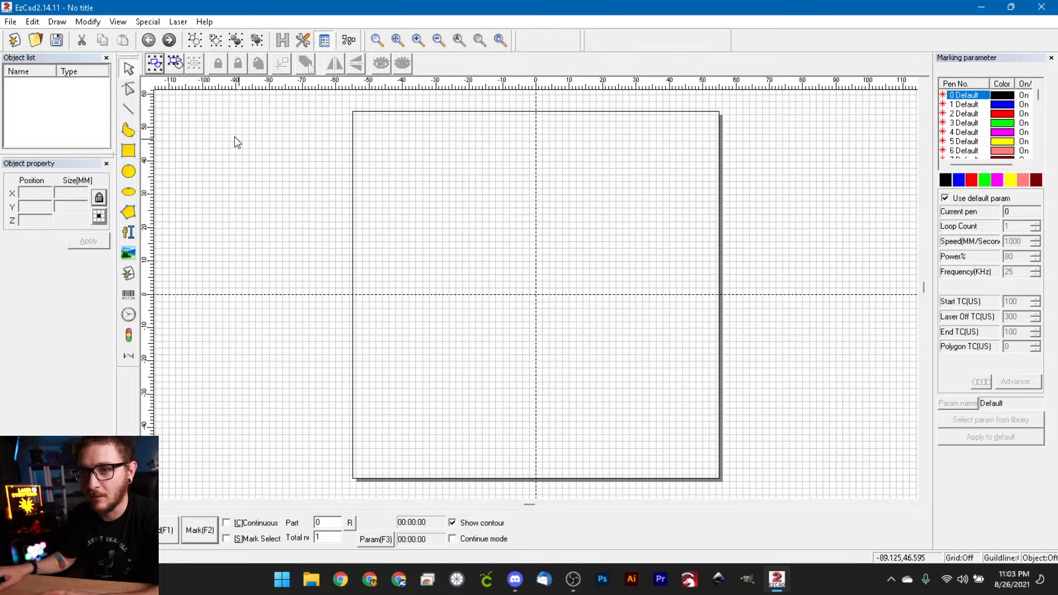
pyautogui.click(12, 22)
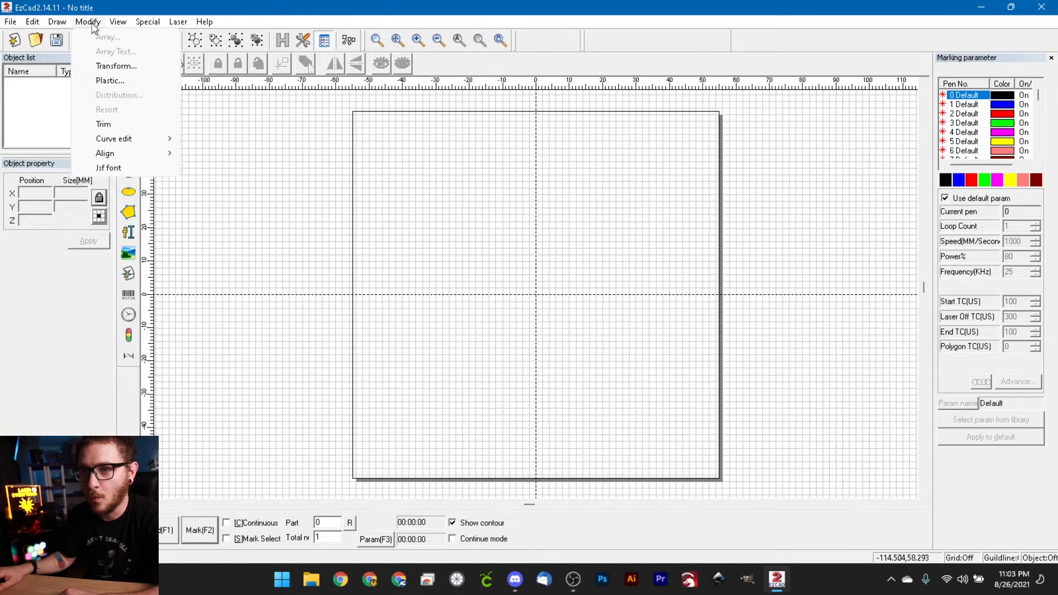
pyautogui.moveTo(47, 23)
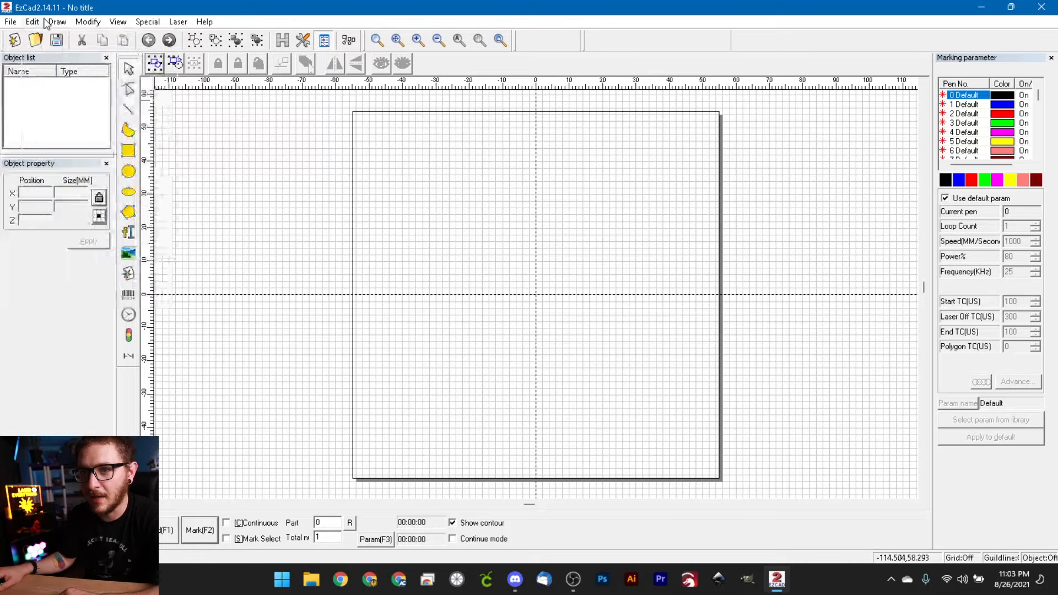
pyautogui.moveTo(12, 23)
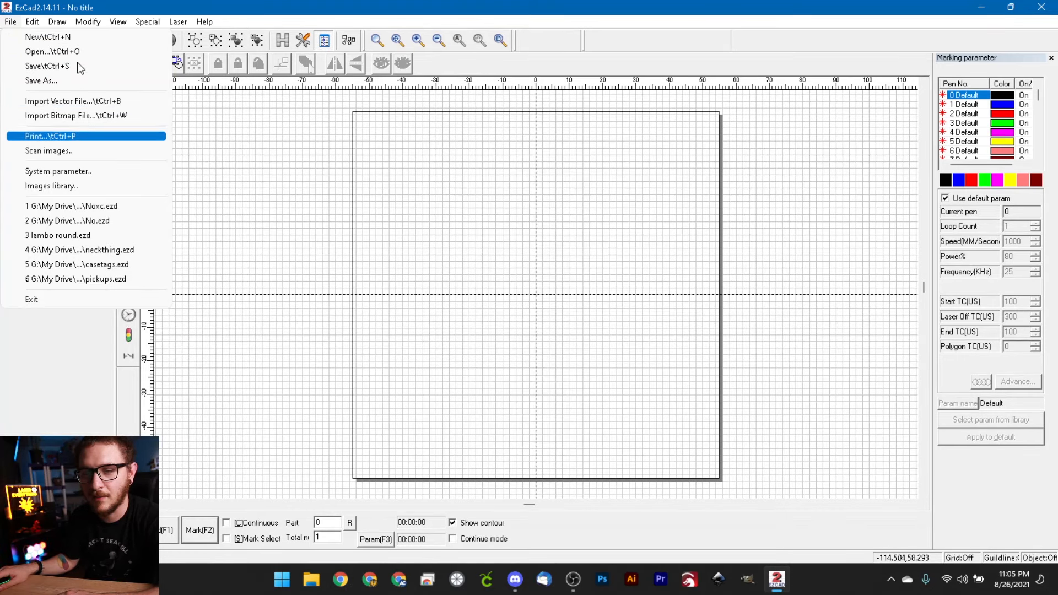
pyautogui.click(253, 151)
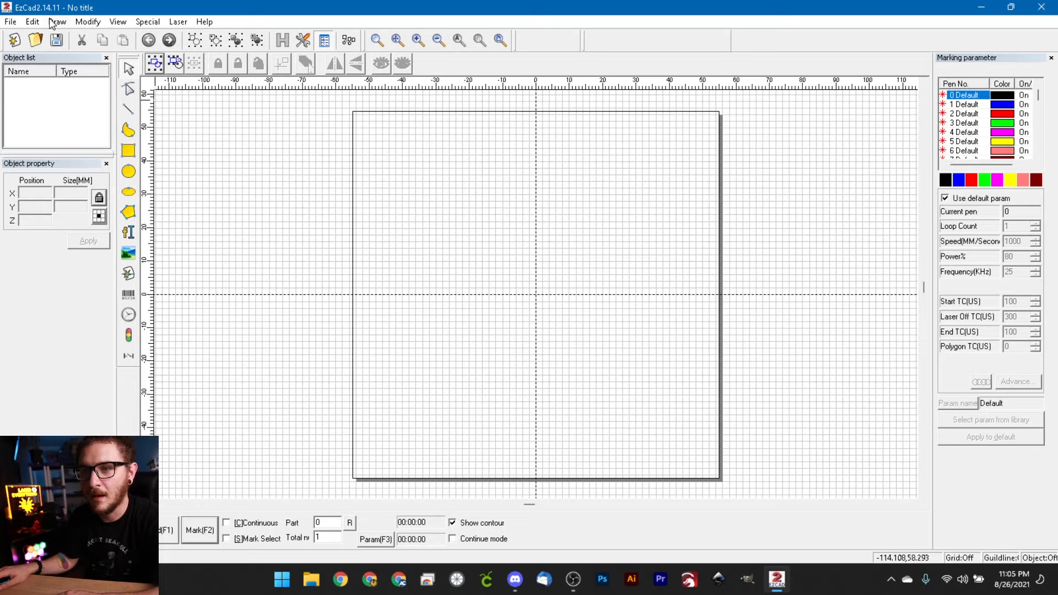
pyautogui.click(33, 22)
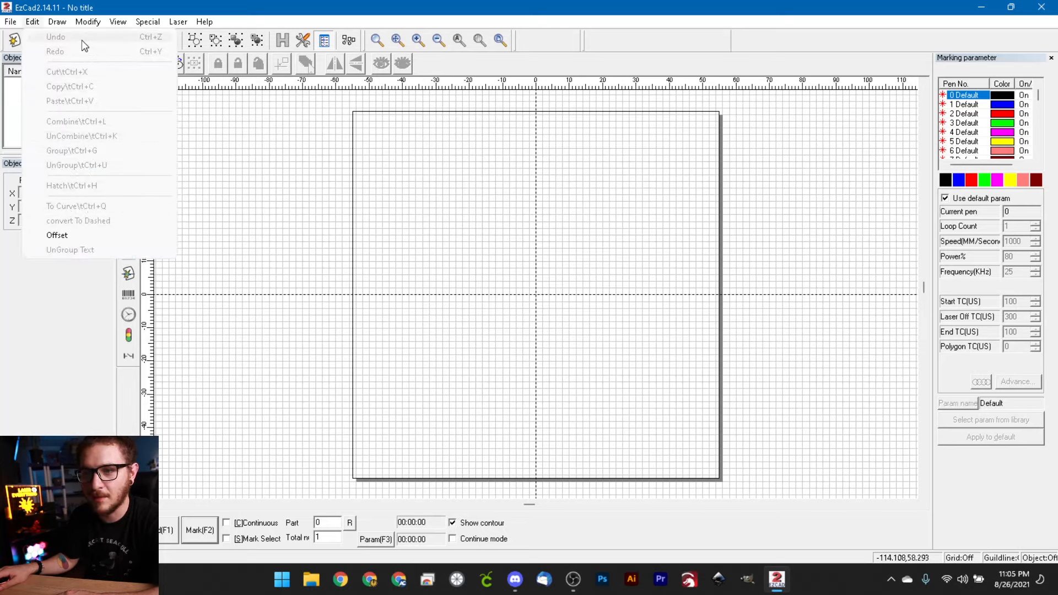
pyautogui.moveTo(61, 28)
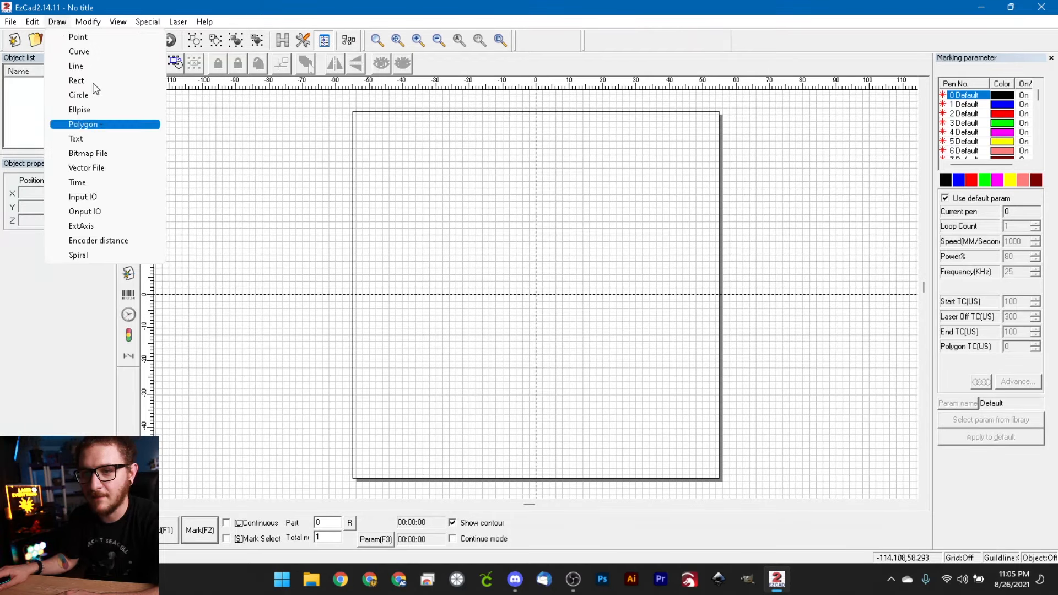
pyautogui.click(194, 163)
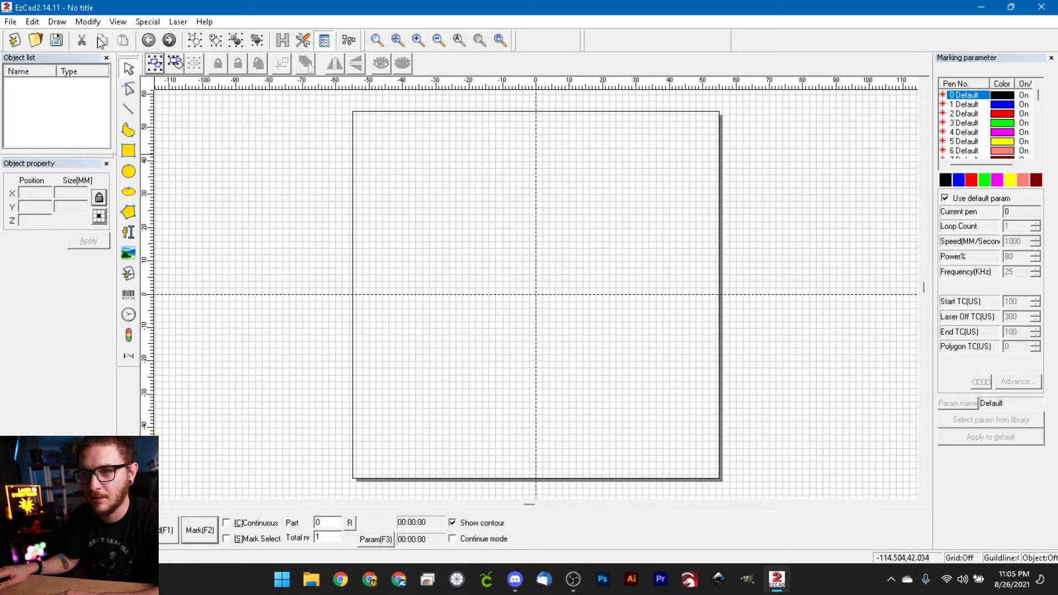
pyautogui.click(83, 22)
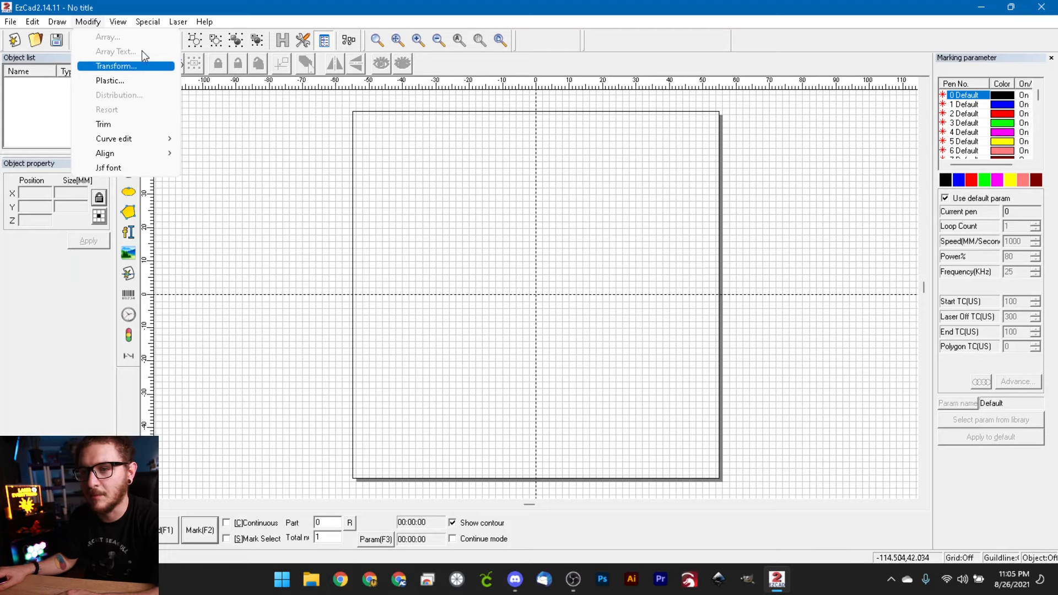
# Hide the grid and the rulers in the drawing workspace
pyautogui.moveTo(123, 22)
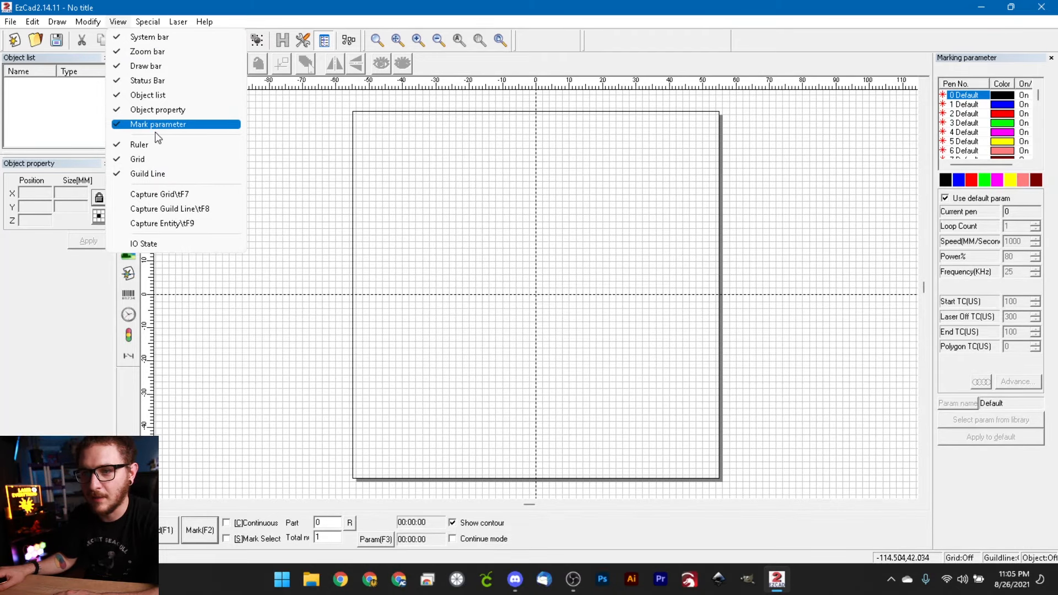
pyautogui.click(159, 158)
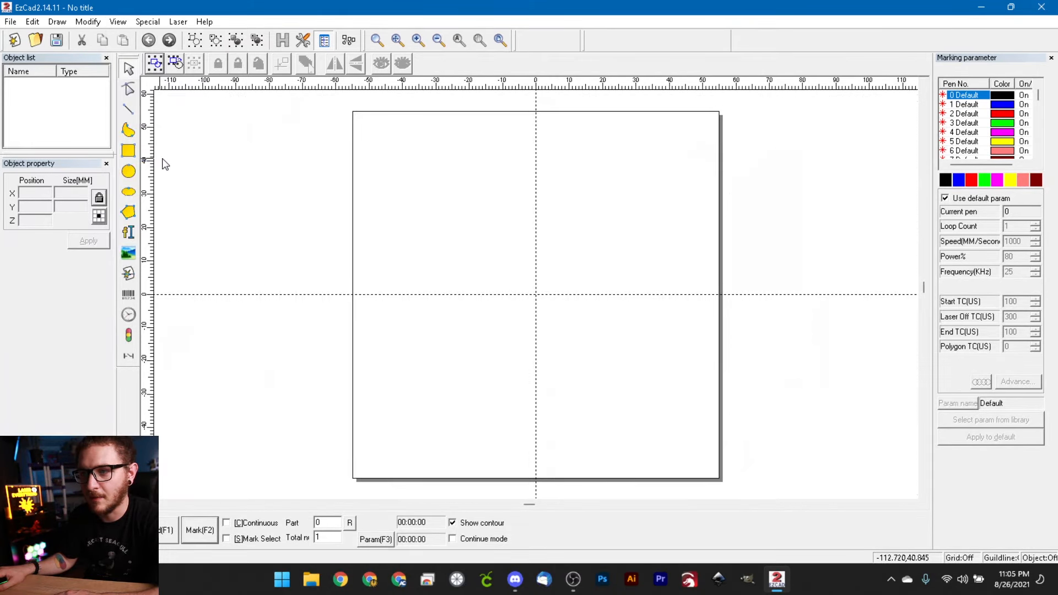
pyautogui.click(118, 23)
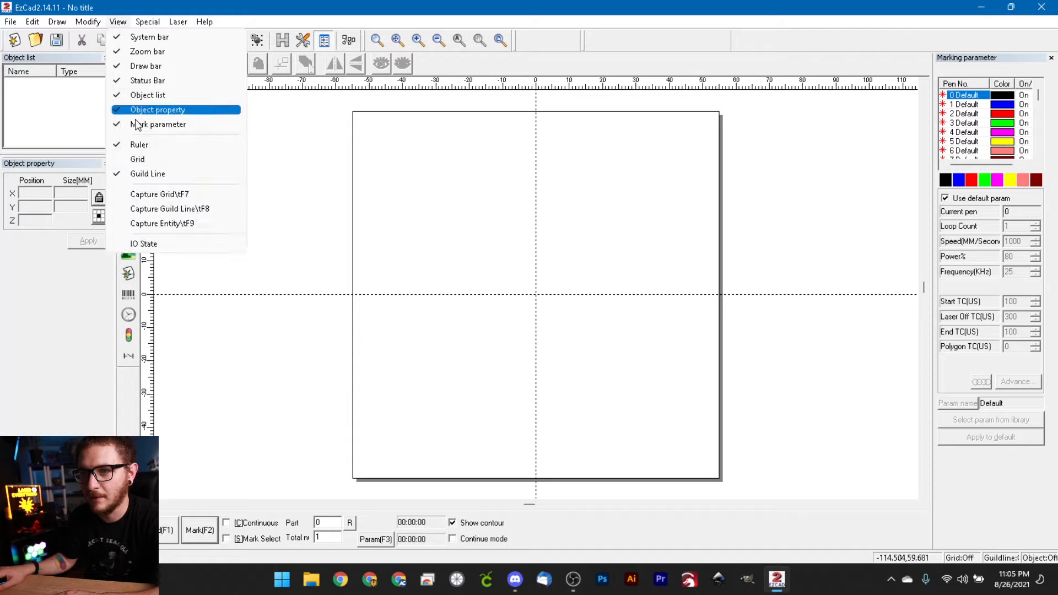
pyautogui.click(138, 146)
# Restore the rulers and the grid in the drawing workspace
pyautogui.click(88, 22)
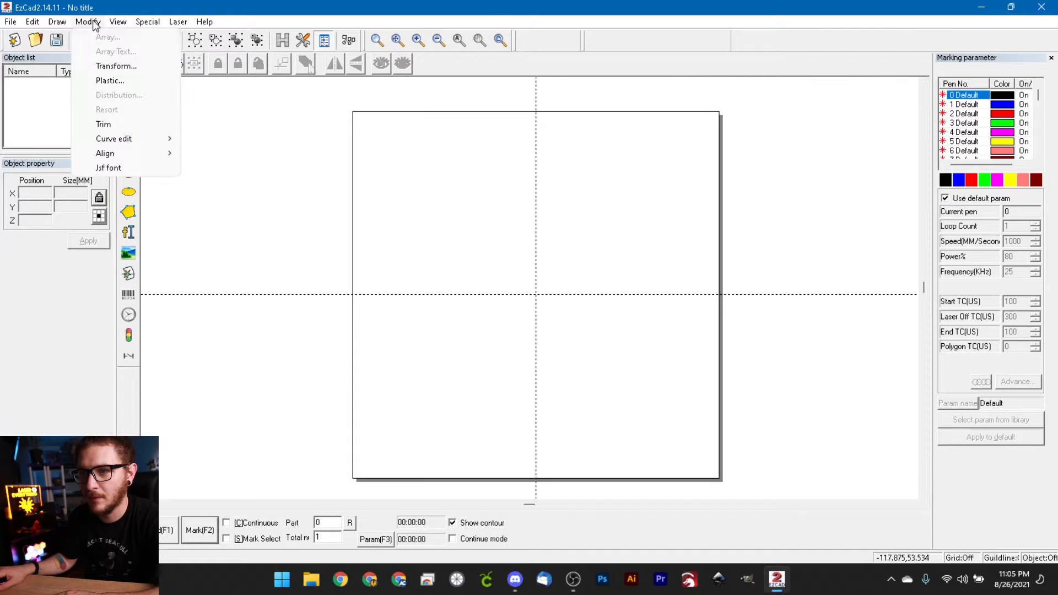
pyautogui.click(140, 144)
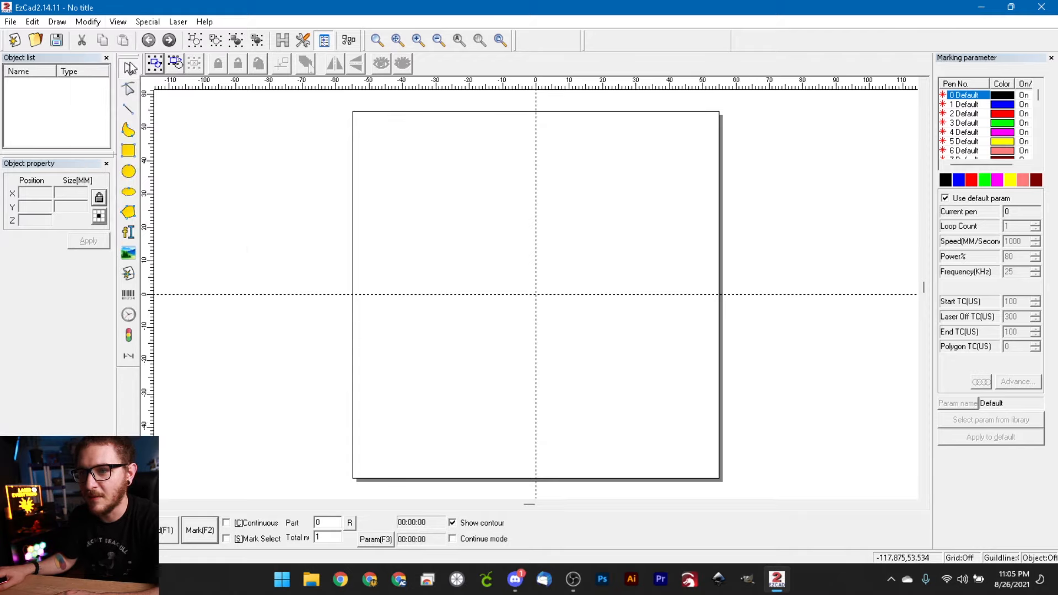
pyautogui.click(118, 21)
pyautogui.click(139, 159)
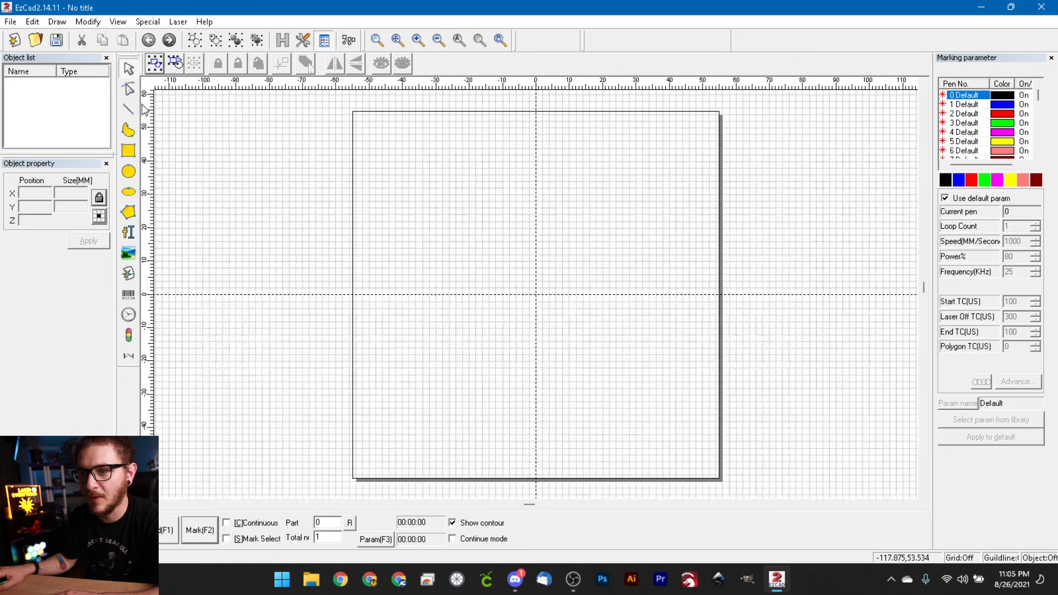
# Hide the System bar and bring it back
pyautogui.click(118, 21)
pyautogui.click(150, 38)
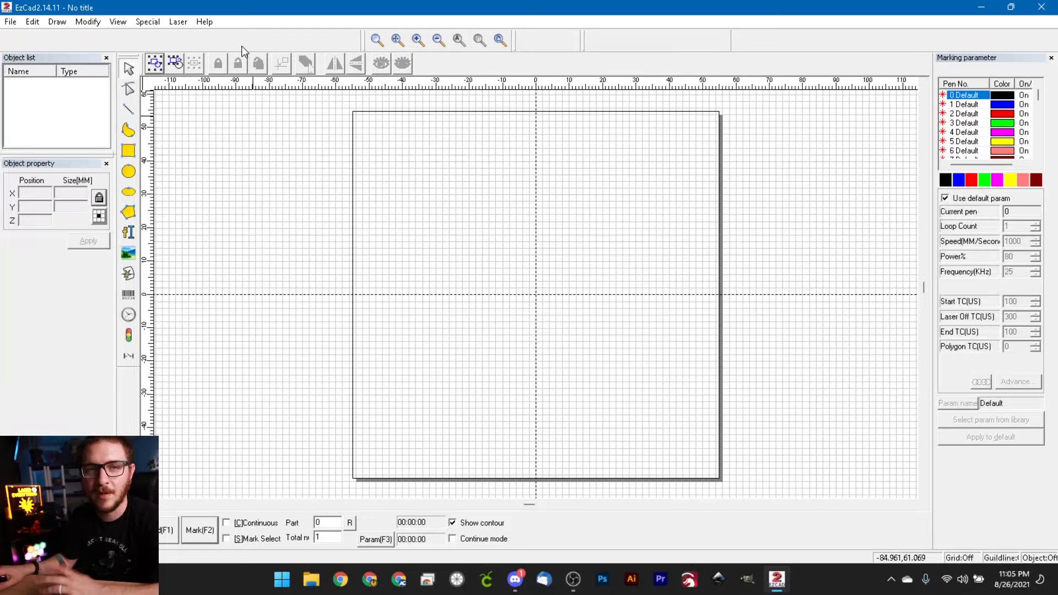
pyautogui.click(118, 21)
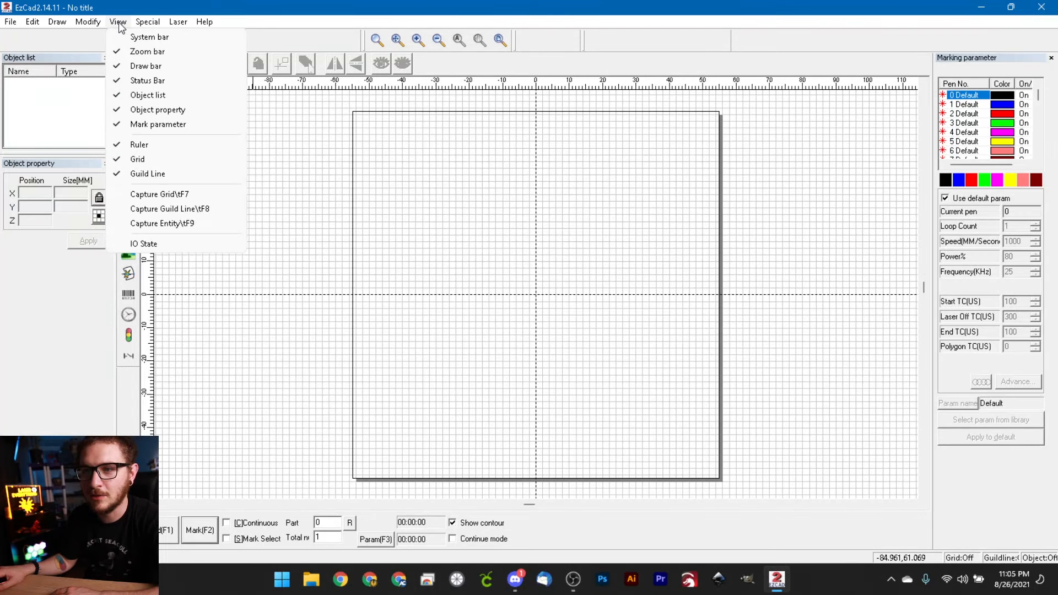
pyautogui.click(150, 38)
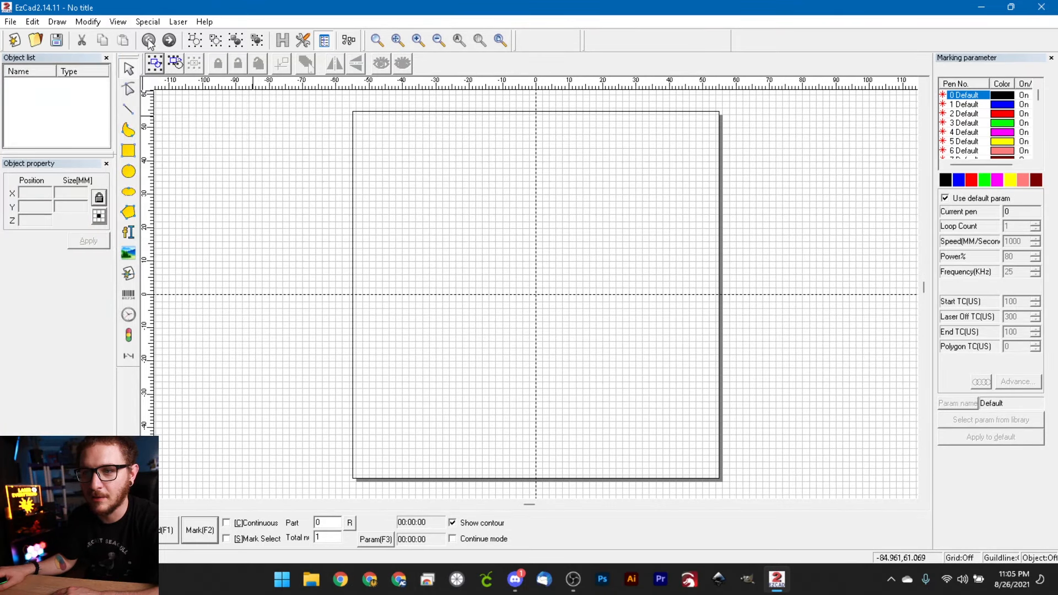
# Look up the program's version information and close it again
pyautogui.click(178, 22)
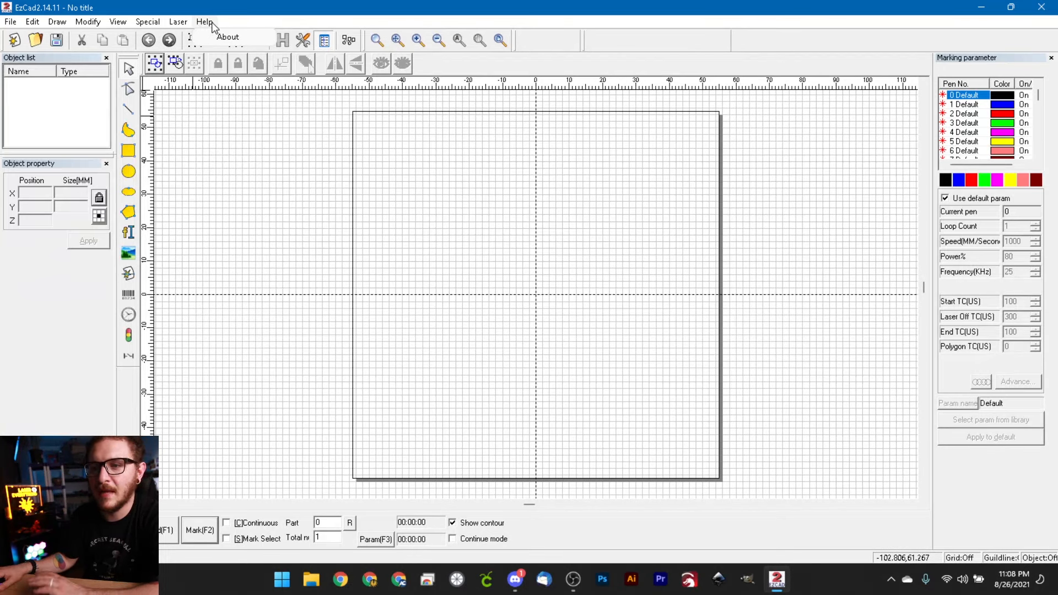
pyautogui.click(225, 38)
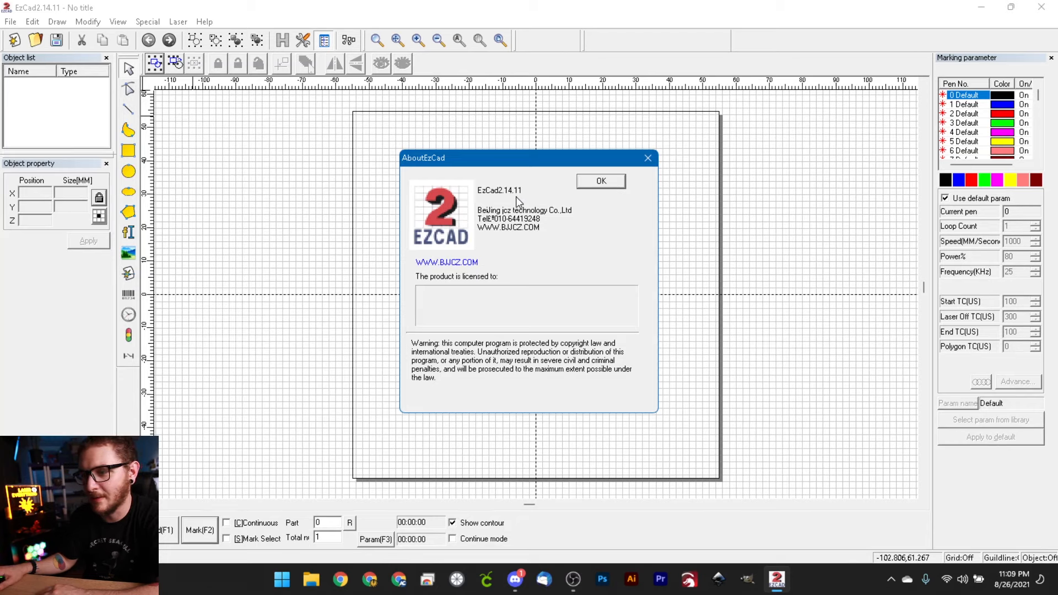
pyautogui.click(598, 188)
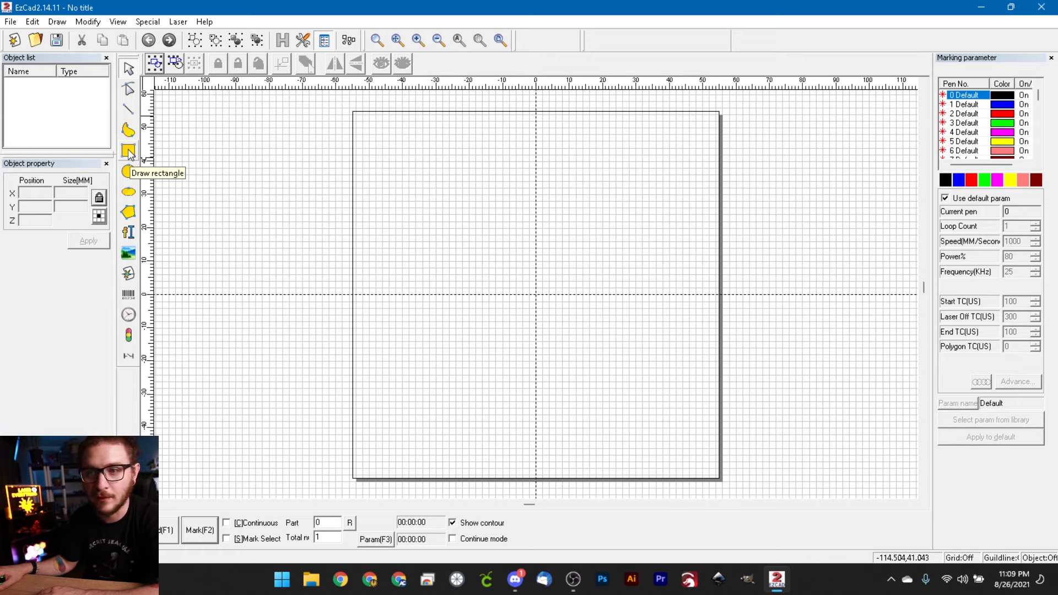
# Draw a circle about 31 mm in diameter in the work area's upper-left quadrant, centred at about X -21, Y 16, and select it
pyautogui.click(129, 172)
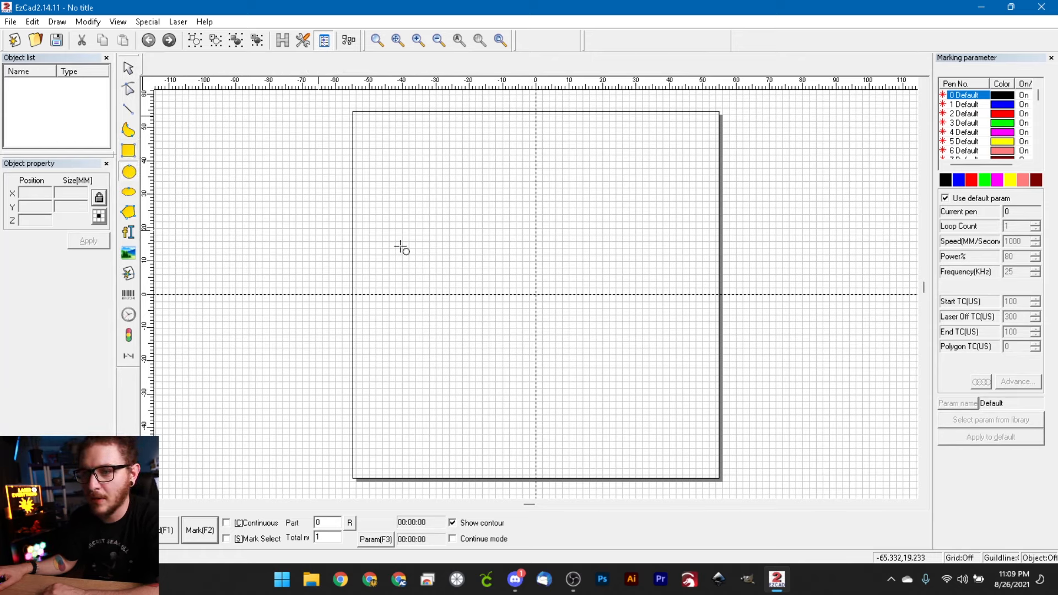
pyautogui.moveTo(467, 243); pyautogui.dragTo(503, 281)
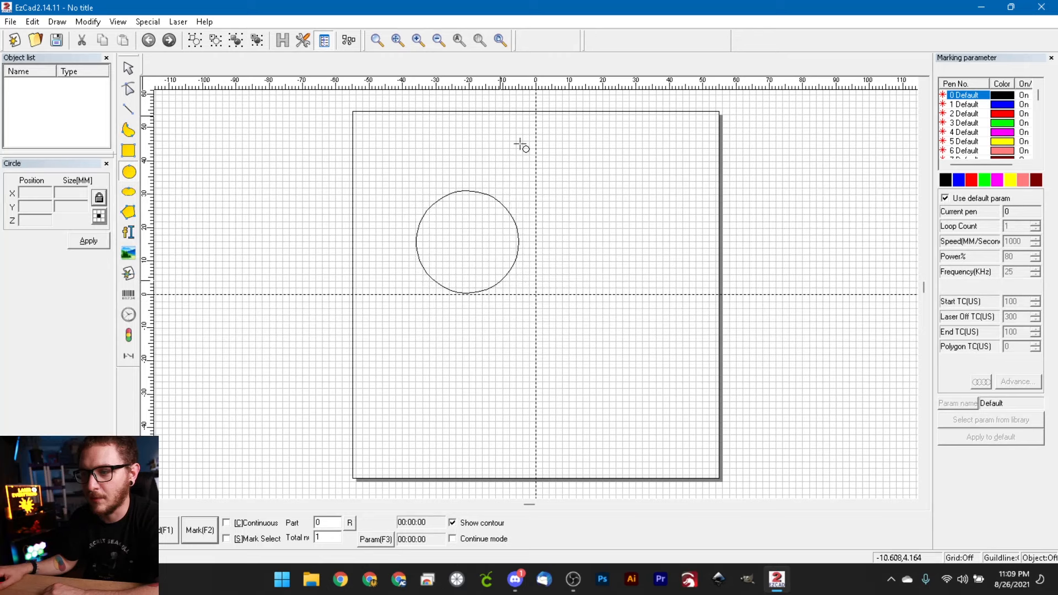
pyautogui.click(129, 71)
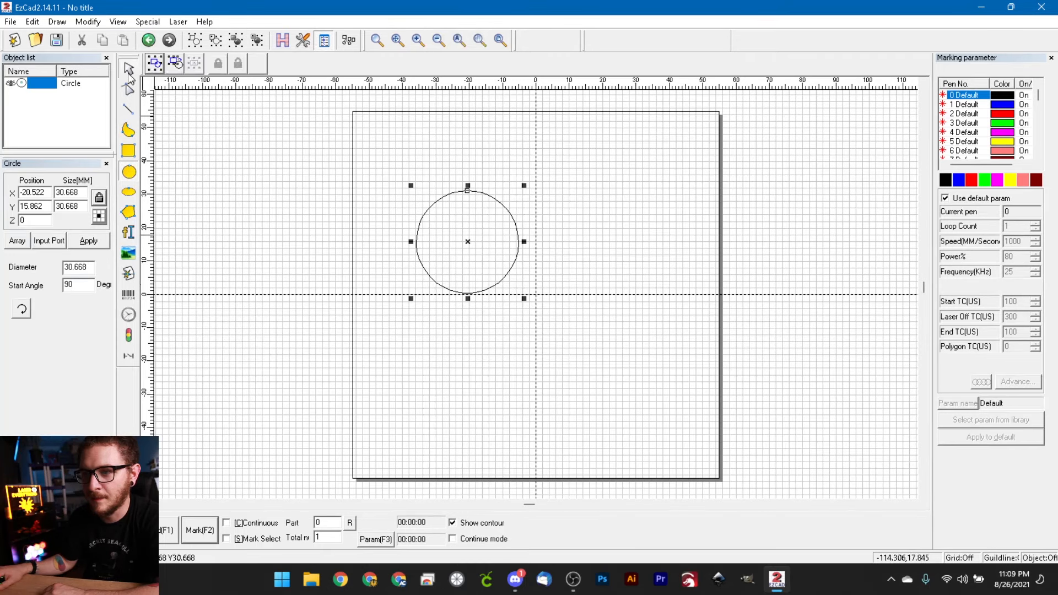
pyautogui.click(392, 176)
pyautogui.click(443, 198)
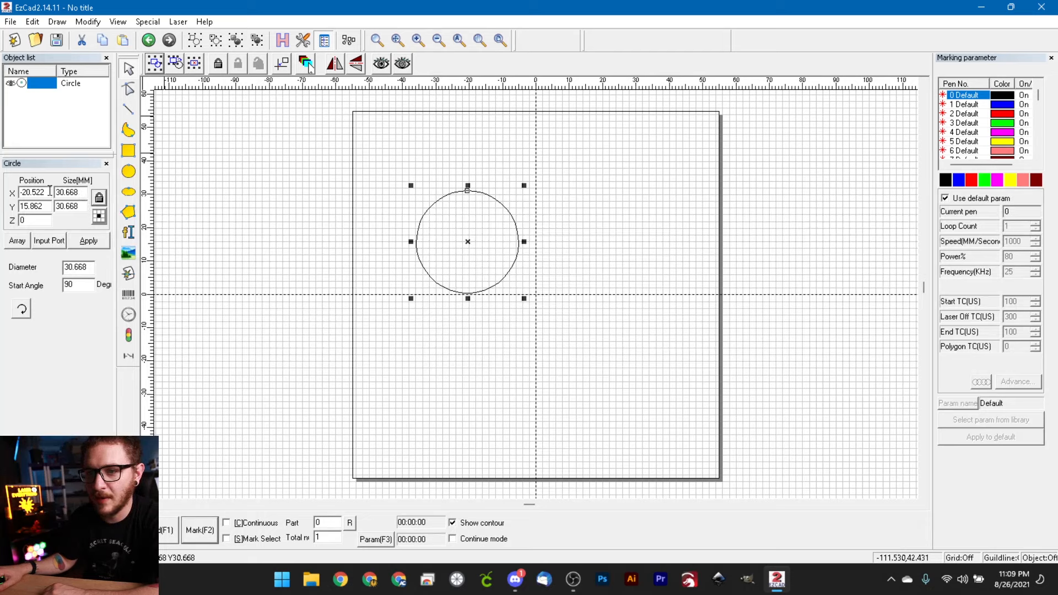
# Move the circle freehand around the work area, ending with its centre at about X -18, Y 9
pyautogui.moveTo(49, 192); pyautogui.dragTo(20, 191)
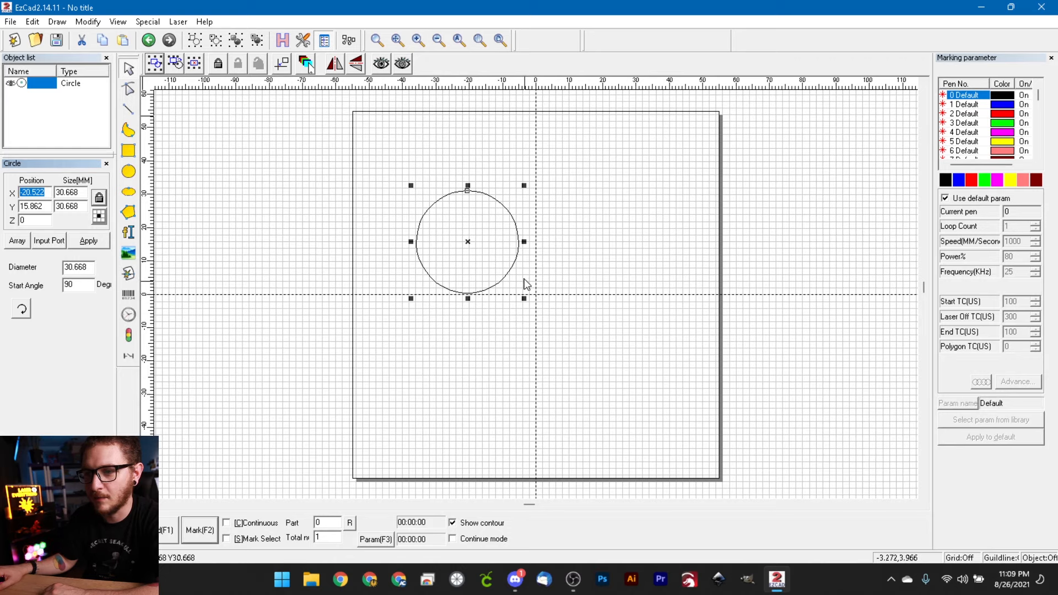
pyautogui.moveTo(500, 284); pyautogui.dragTo(467, 280)
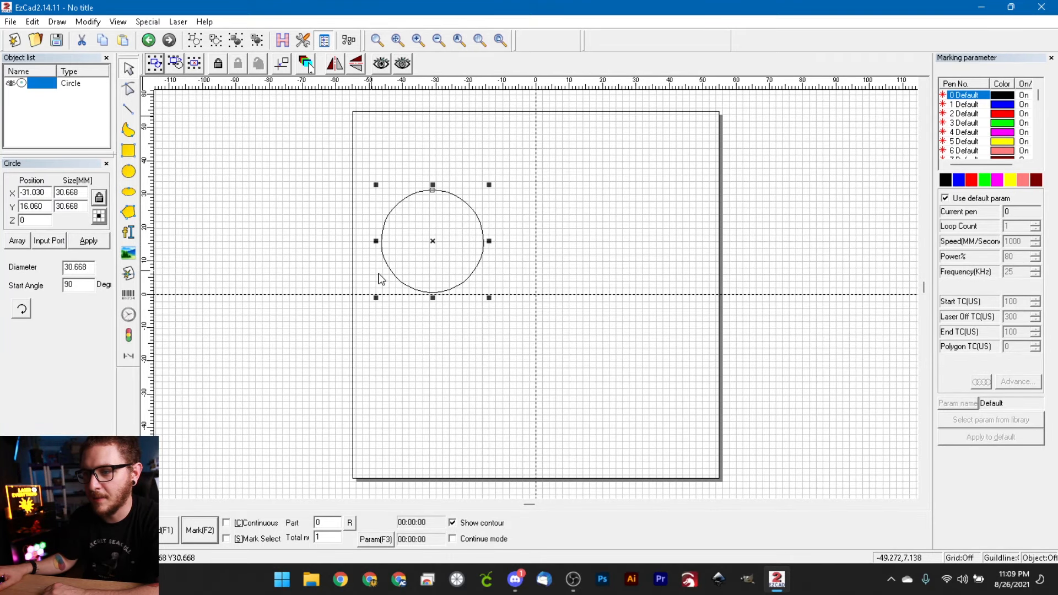
pyautogui.moveTo(396, 278); pyautogui.dragTo(418, 389)
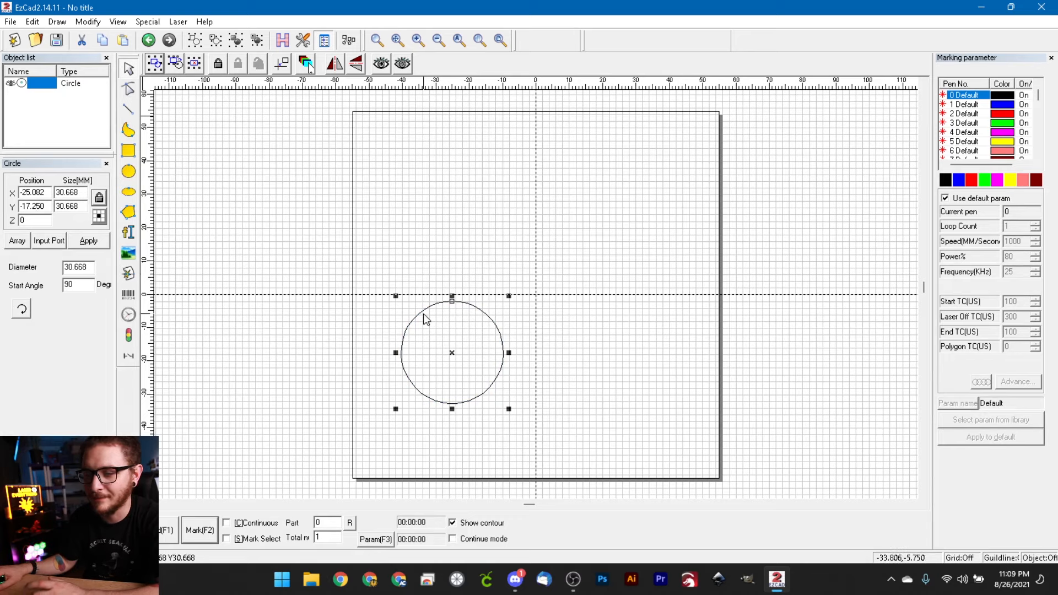
pyautogui.moveTo(421, 314); pyautogui.dragTo(474, 213)
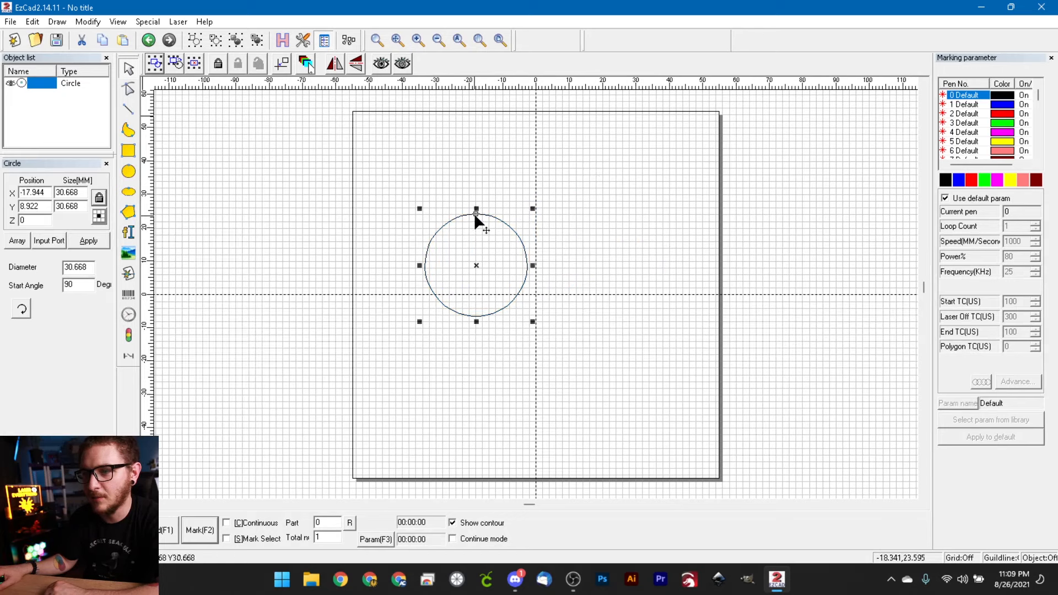
# Set the circle's X position to -12 and apply it
pyautogui.moveTo(49, 192); pyautogui.dragTo(18, 192)
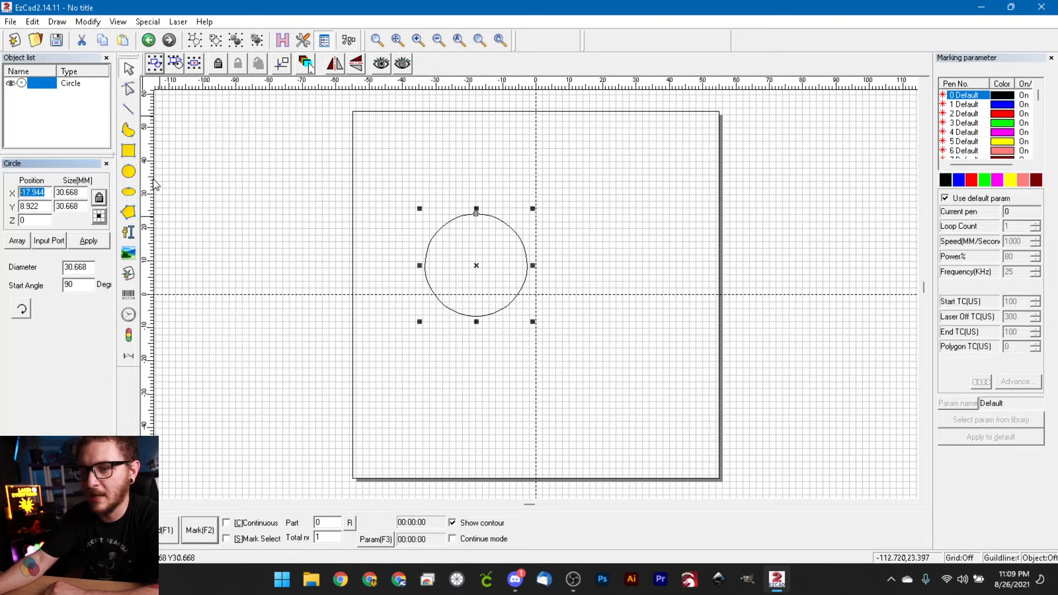
pyautogui.write('1')
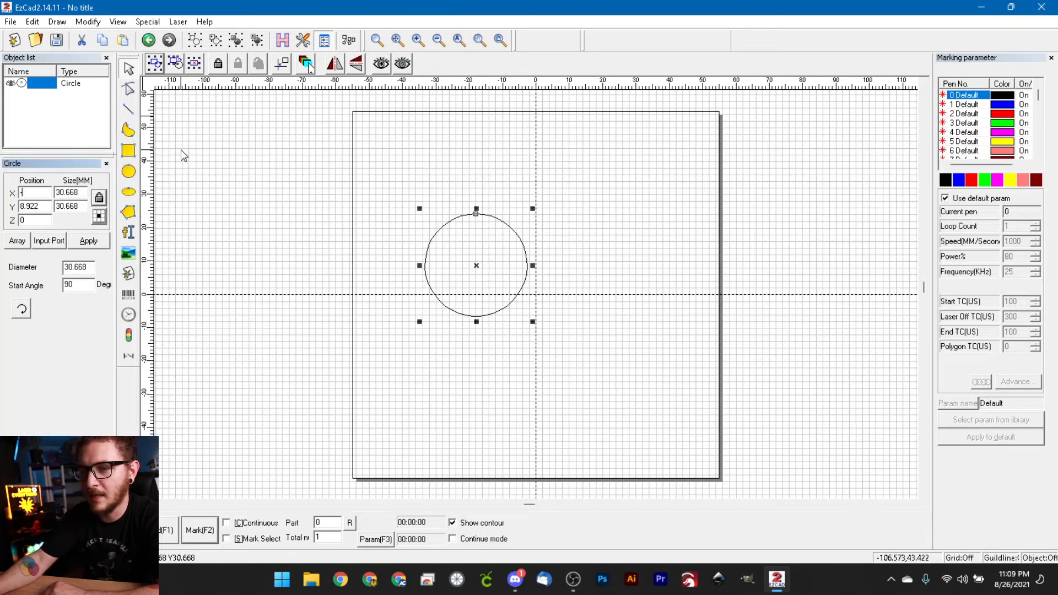
pyautogui.write('12')
pyautogui.press('Return')
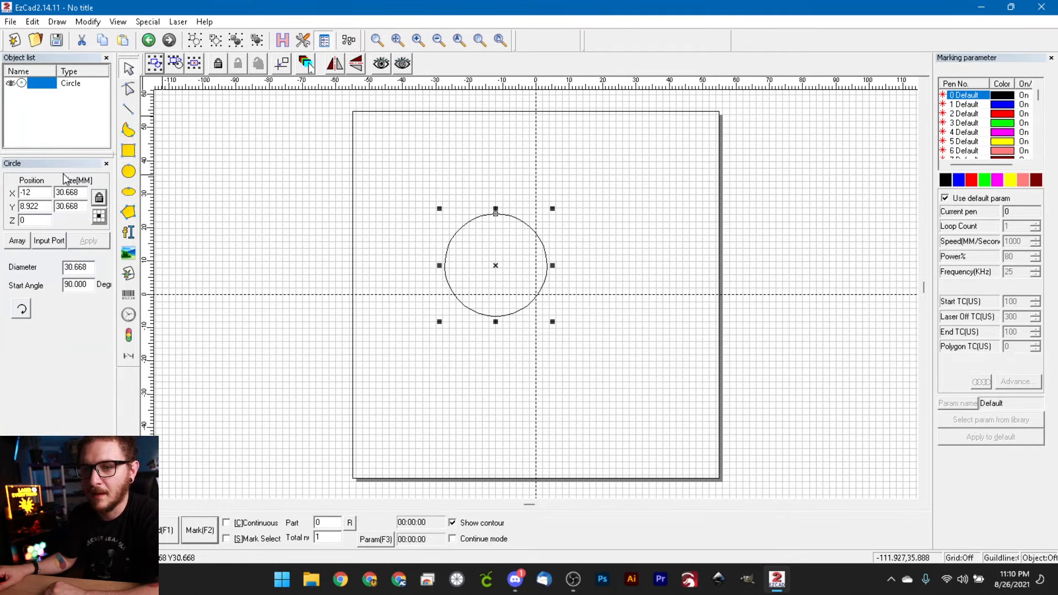
# Resize the circle proportionally to 40 mm in X and Y
pyautogui.click(80, 192)
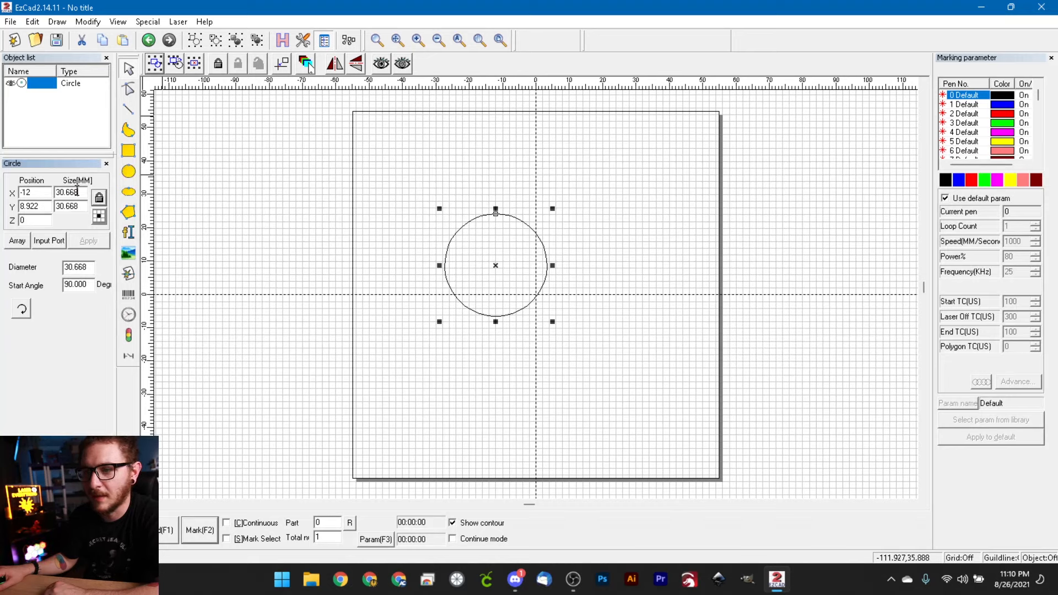
pyautogui.moveTo(80, 191); pyautogui.dragTo(50, 192)
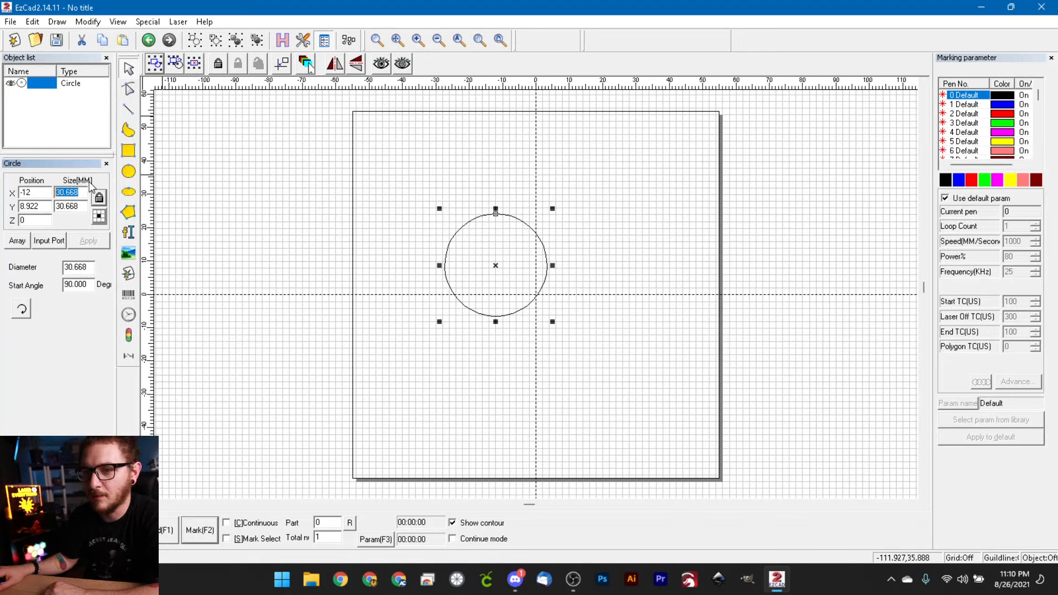
pyautogui.write('40')
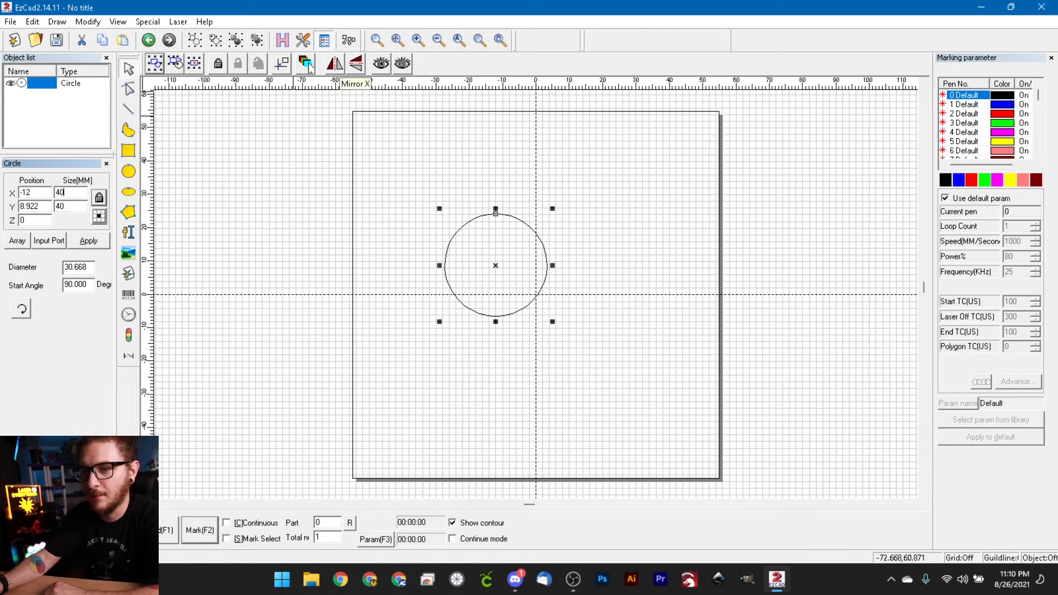
pyautogui.press('Return')
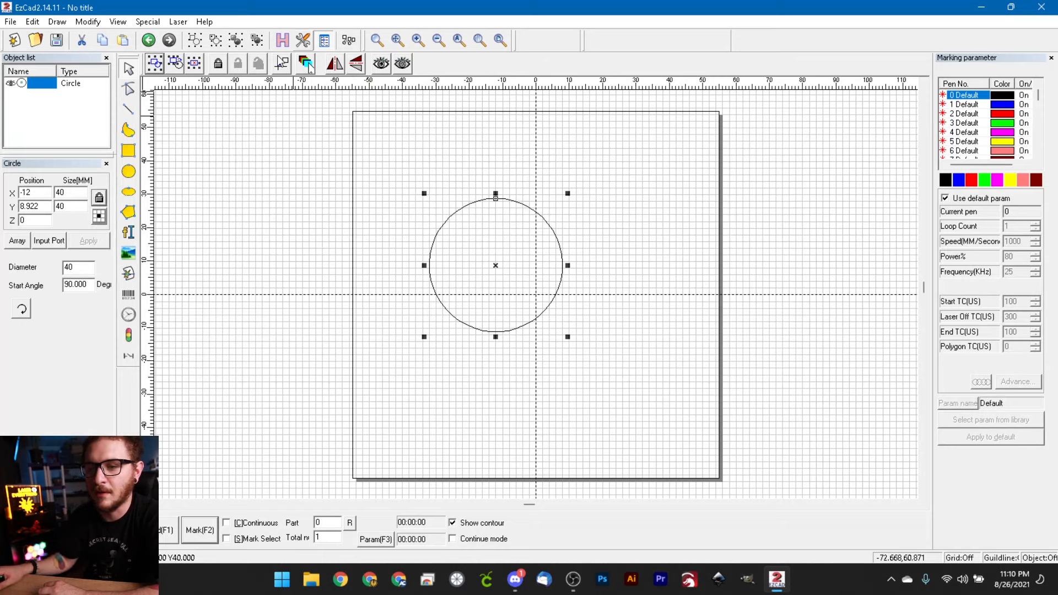
# Resize the circle to 50 mm in X with the aspect ratio locked
pyautogui.click(56, 192)
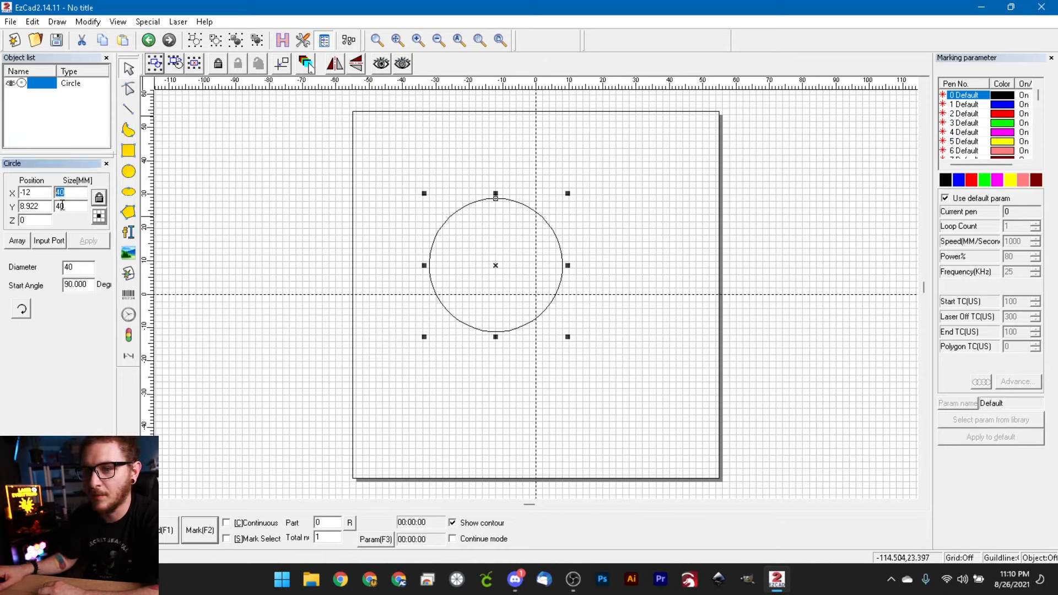
pyautogui.click(100, 201)
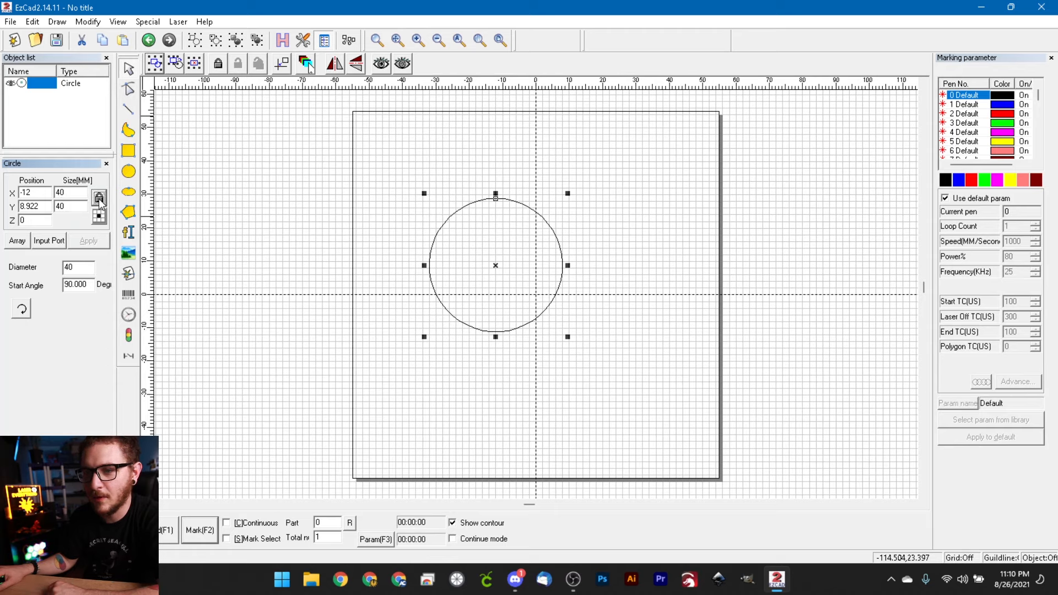
pyautogui.doubleClick(70, 191)
pyautogui.write('50')
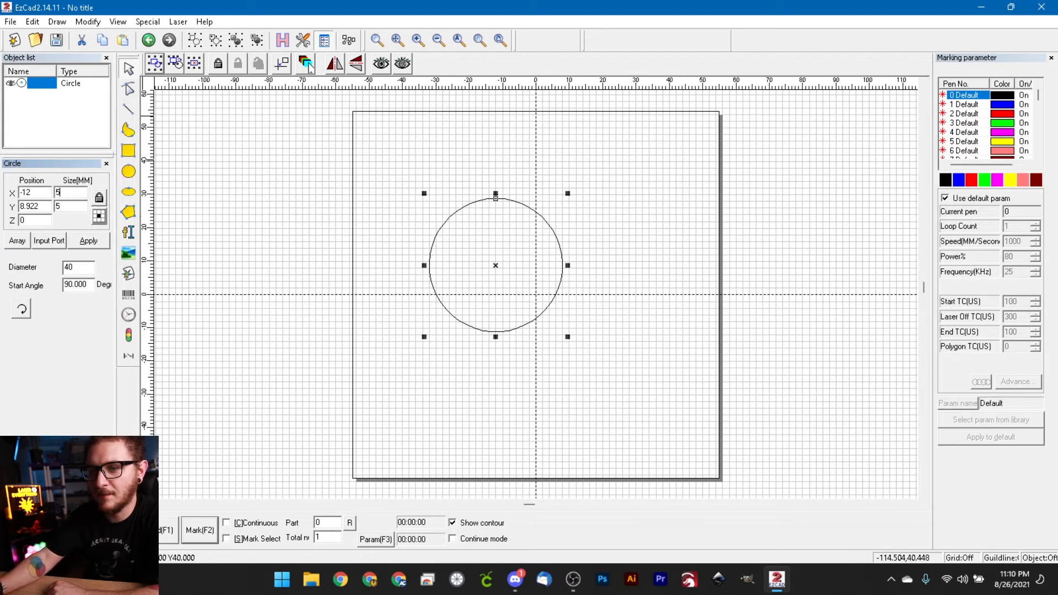
pyautogui.press('Return')
# Unlock the aspect ratio and set only the circle's Y size to 10 mm, flattening it into an ellipse
pyautogui.click(99, 197)
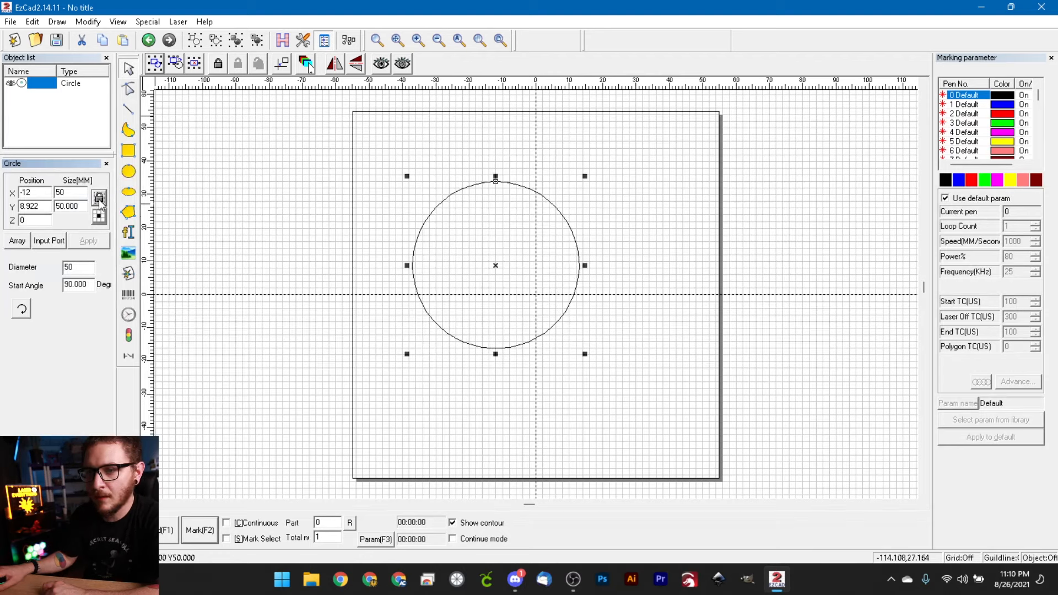
pyautogui.moveTo(80, 207); pyautogui.dragTo(19, 210)
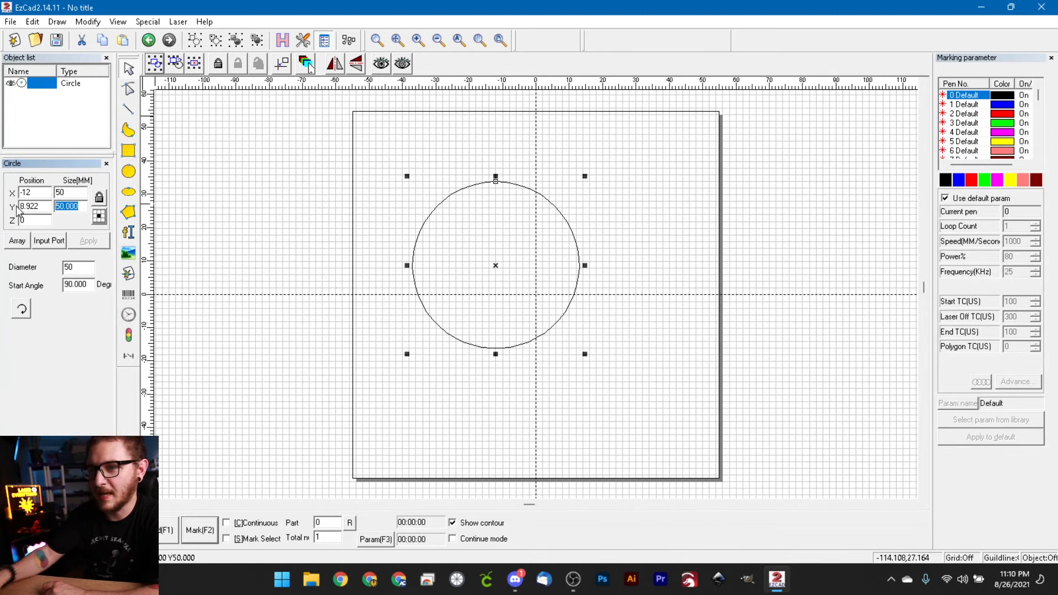
pyautogui.write('10')
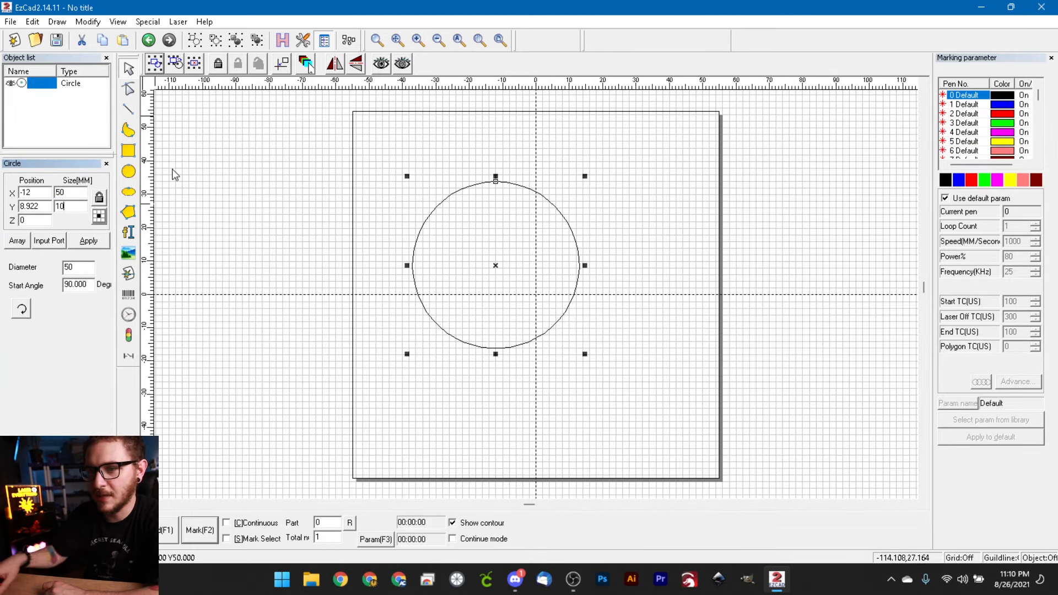
pyautogui.click(92, 243)
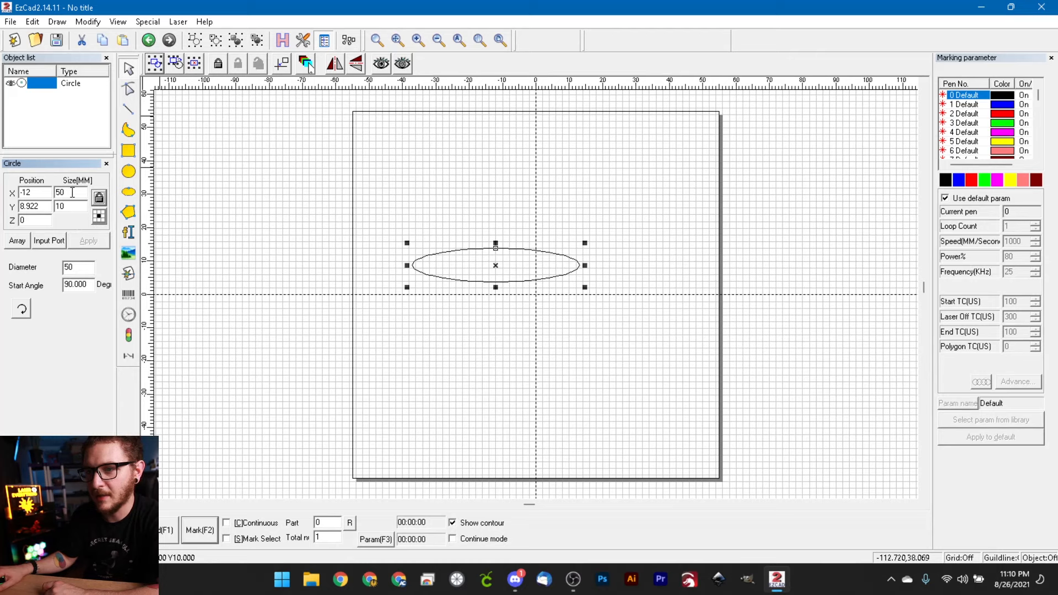
# Scale the flat ellipse proportionally by setting its X size to 60 mm
pyautogui.moveTo(72, 193); pyautogui.dragTo(43, 197)
pyautogui.write('60')
pyautogui.press('Return')
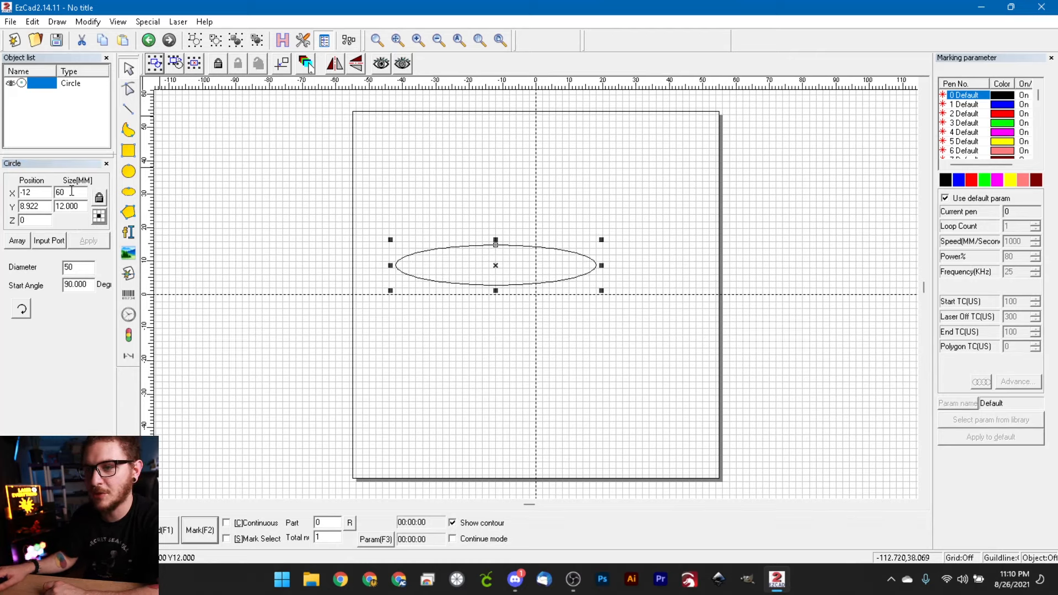
# Unlock the aspect ratio and set the ellipse's Y size to 50 mm on its own
pyautogui.click(97, 200)
pyautogui.moveTo(86, 209); pyautogui.dragTo(55, 208)
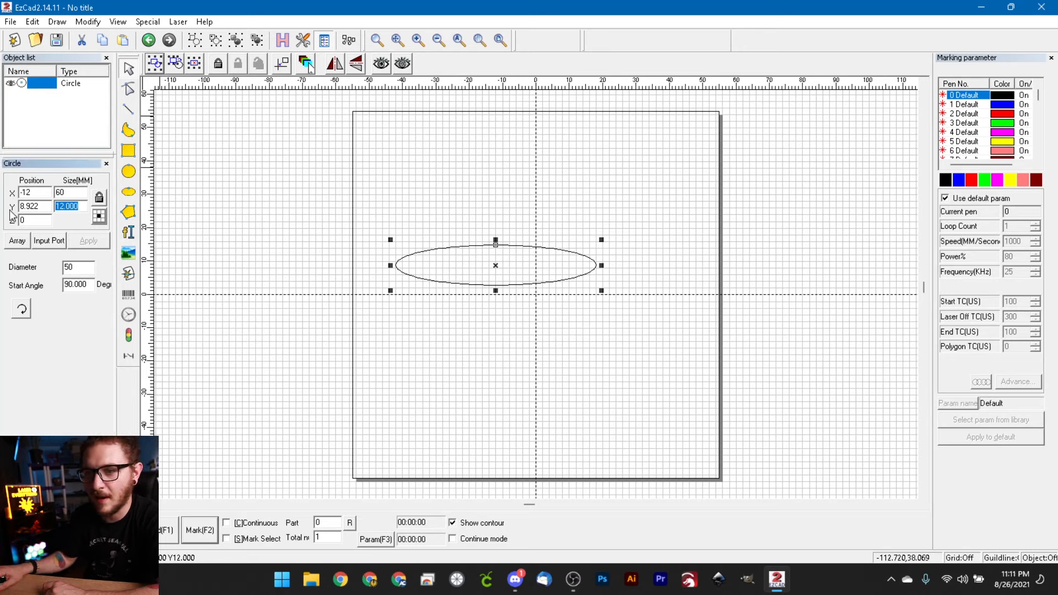
pyautogui.write('50')
pyautogui.press('Return')
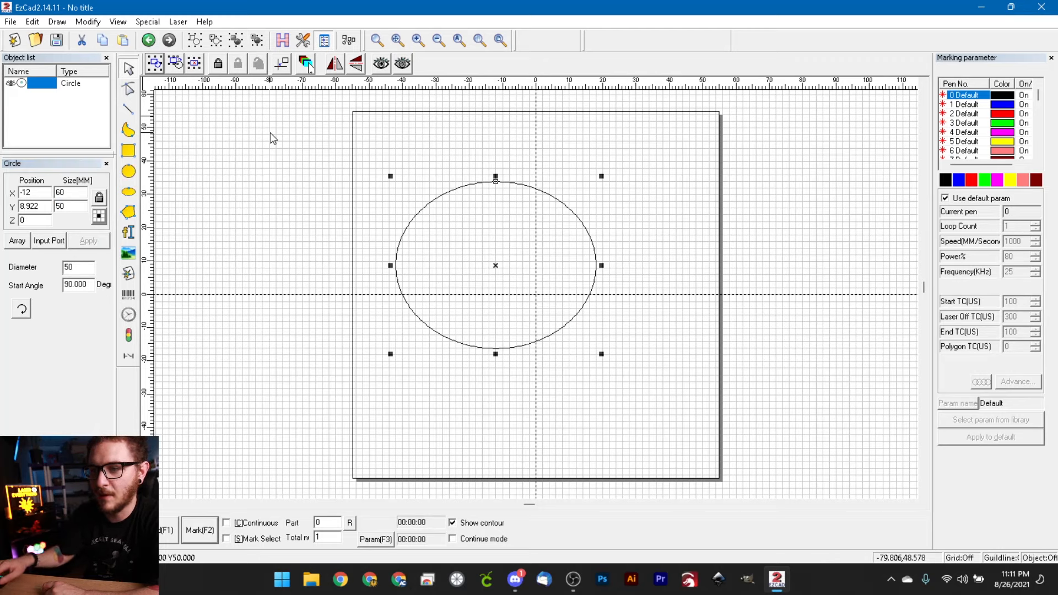
# Set the ellipse's X size to 14 mm independently and centre it on the workspace origin
pyautogui.moveTo(70, 196); pyautogui.dragTo(50, 188)
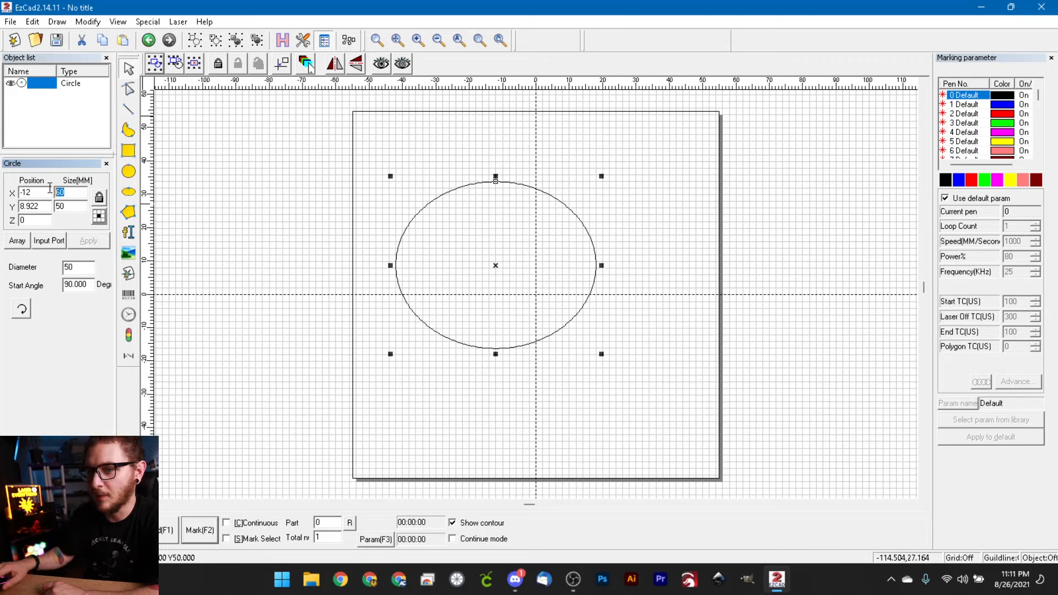
pyautogui.write('14')
pyautogui.press('Return')
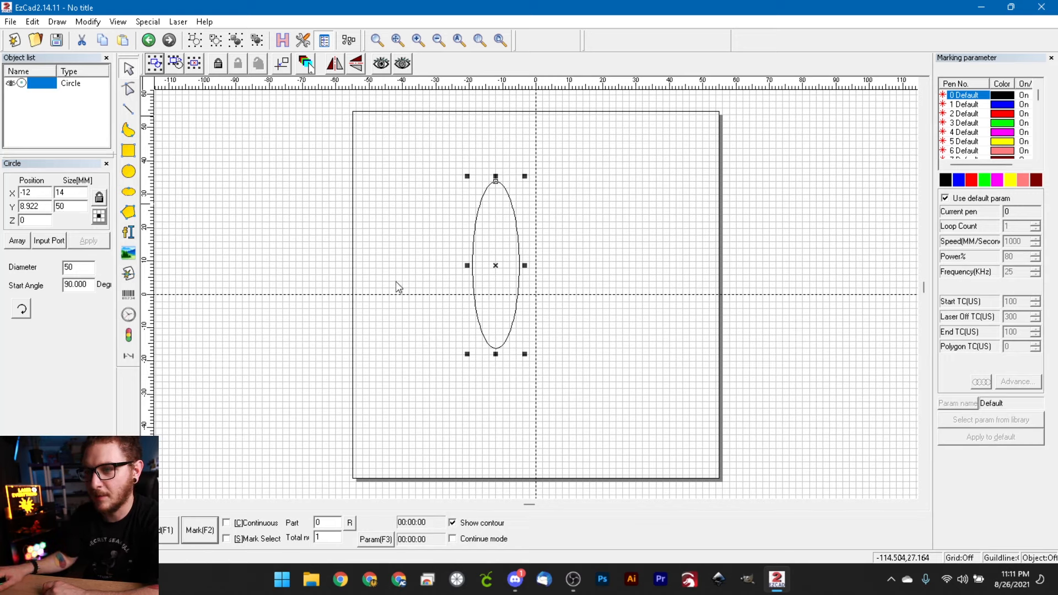
pyautogui.press('F8')
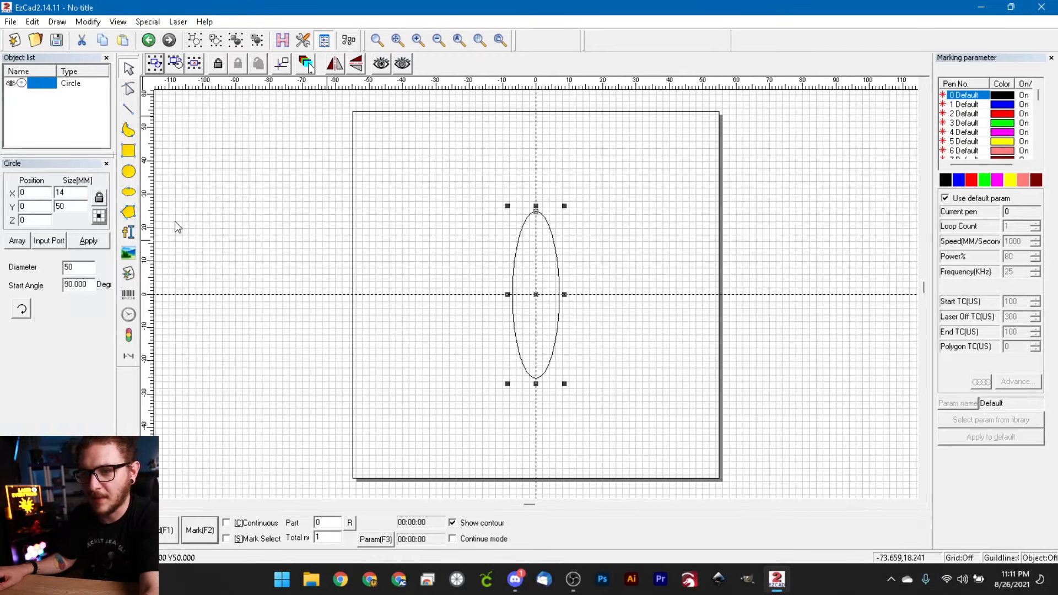
# Change the position reference point from the object's centre to its lower-left corner
pyautogui.click(99, 215)
pyautogui.moveTo(525, 248); pyautogui.dragTo(226, 210)
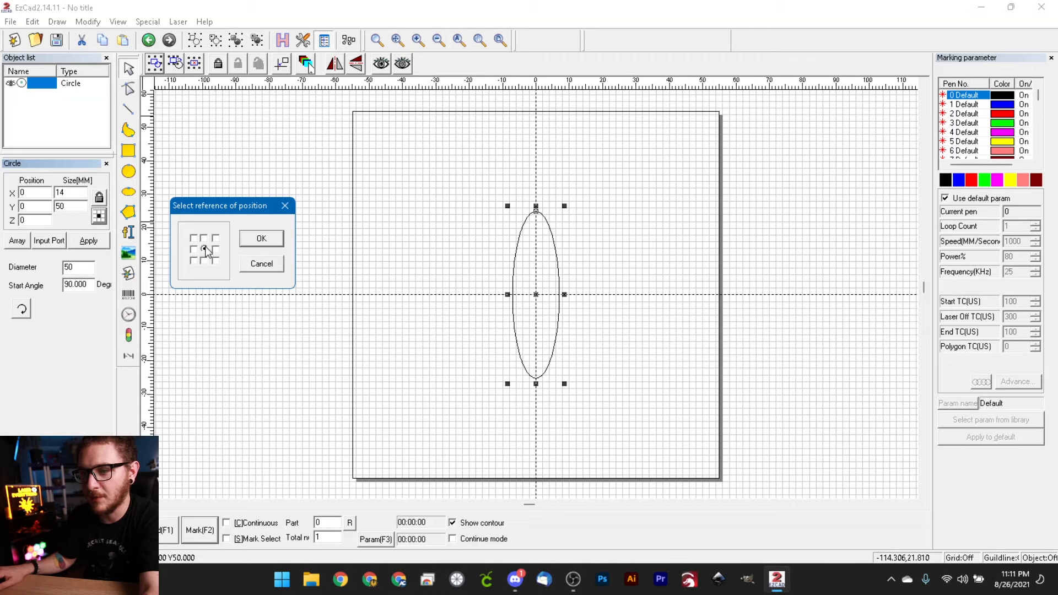
pyautogui.click(490, 299)
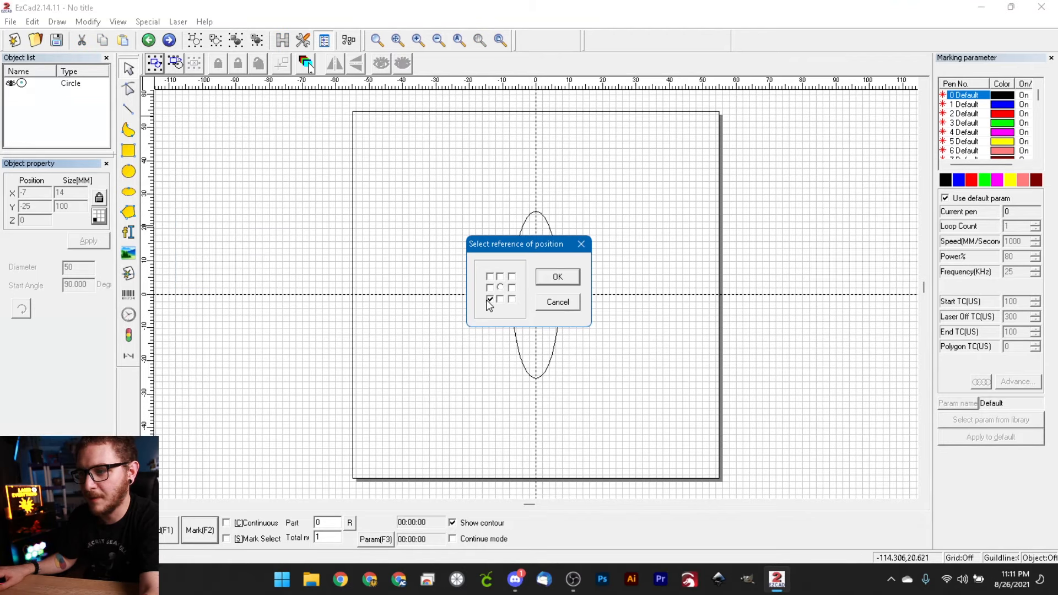
pyautogui.click(551, 281)
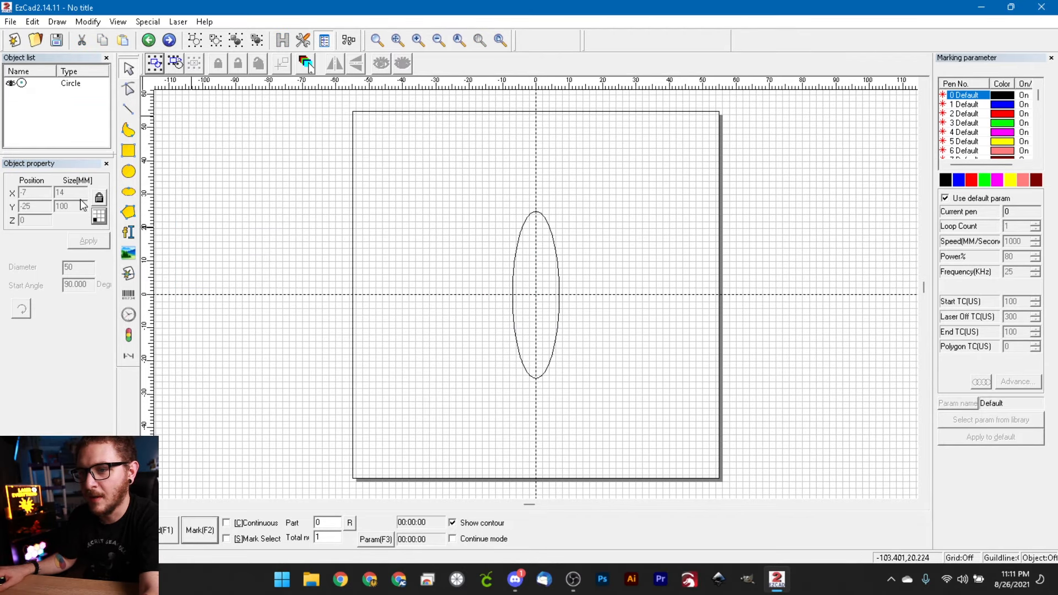
# Select the ellipse and scale it proportionally from its lower-left corner to 100 mm in Y
pyautogui.click(532, 287)
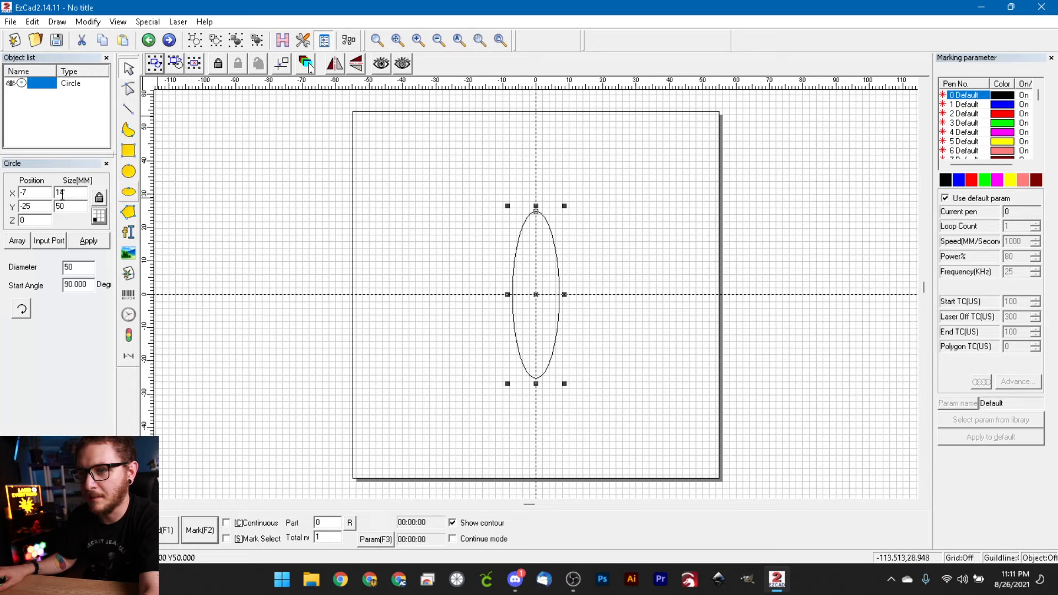
pyautogui.doubleClick(77, 206)
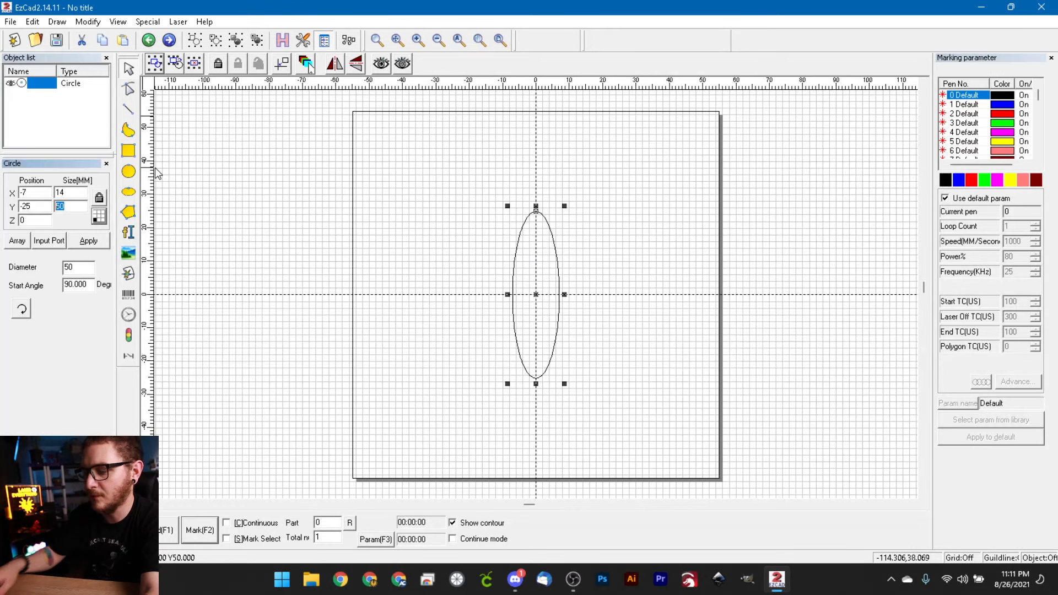
pyautogui.write('100')
pyautogui.press('Return')
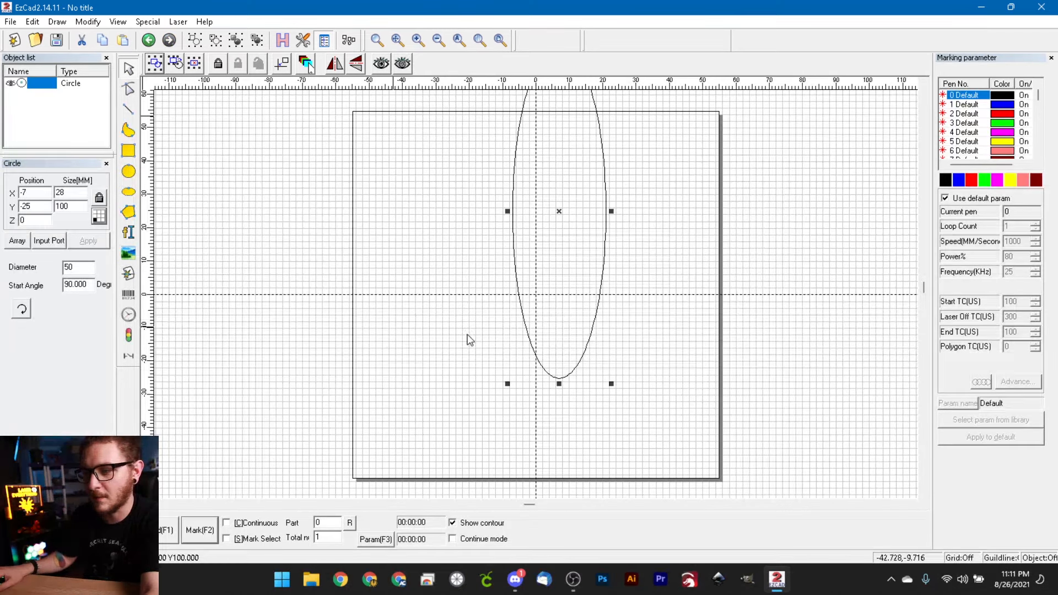
# Set the position reference point back to the object's centre
pyautogui.click(99, 215)
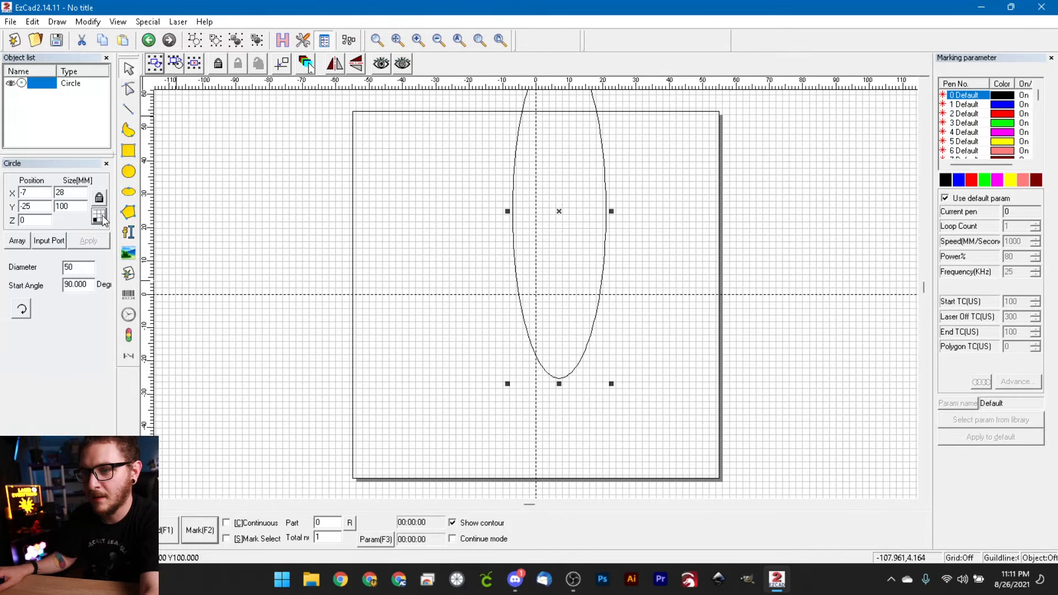
pyautogui.click(500, 287)
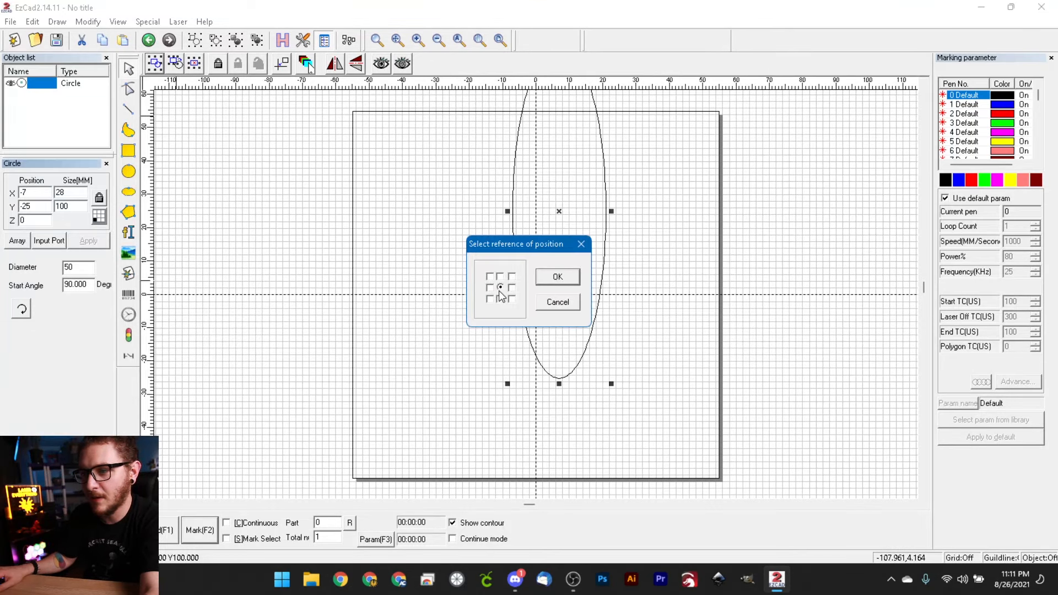
pyautogui.click(558, 277)
# Shrink the ellipse freehand to about 19 by 68 mm and centre it on the workspace origin
pyautogui.click(567, 301)
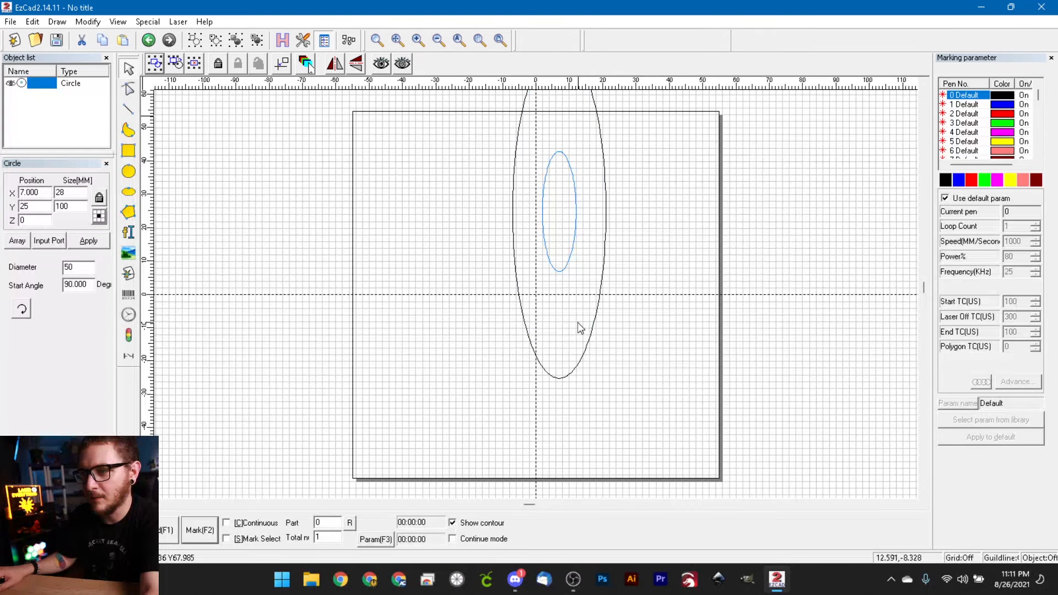
pyautogui.hotkey('ctrl', 'z')
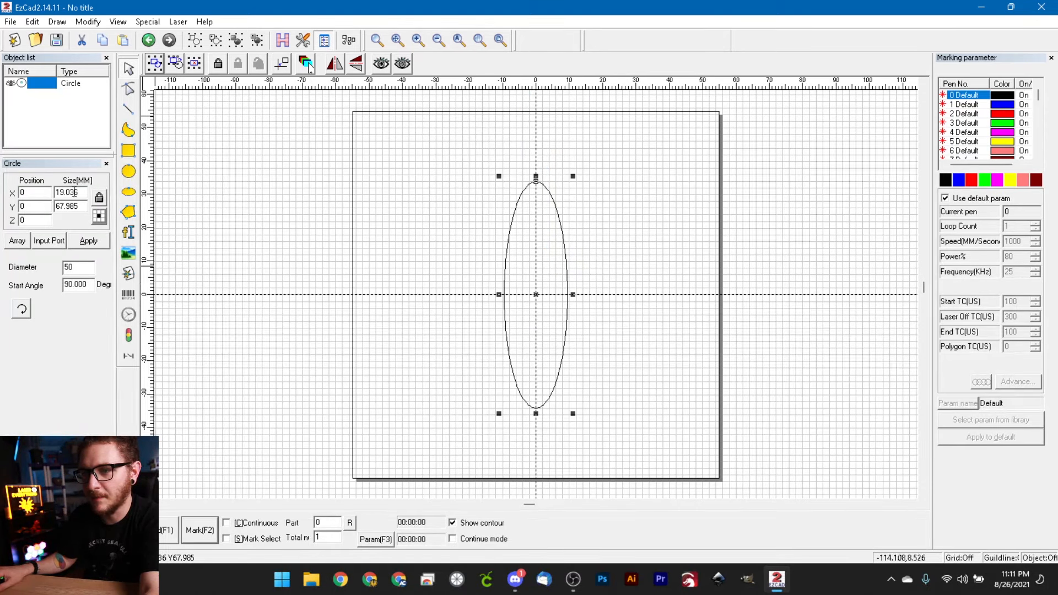
# Set the centred ellipse's Y size to 100 mm and apply it
pyautogui.doubleClick(56, 208)
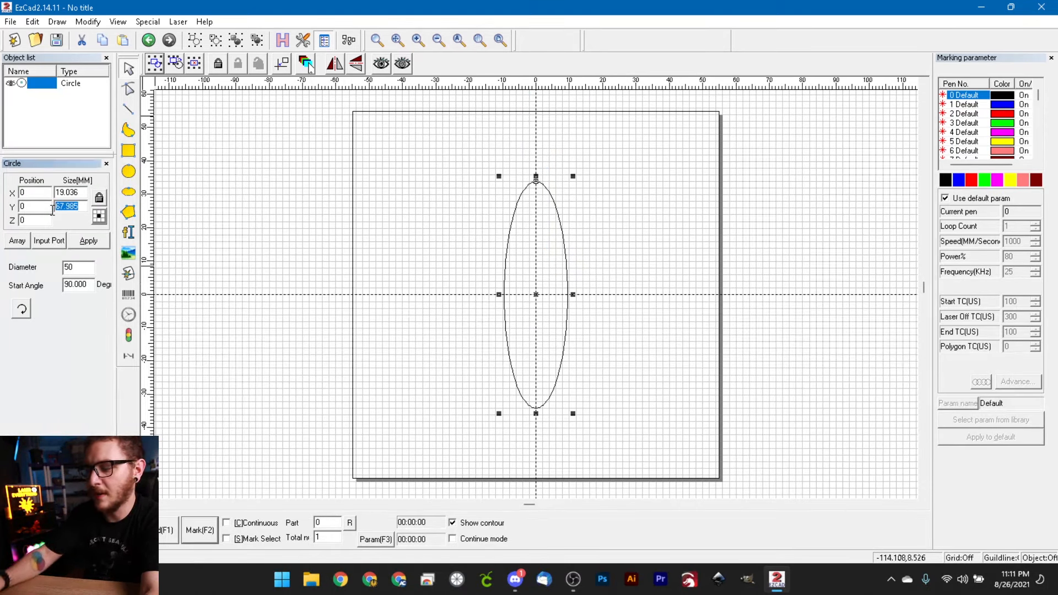
pyautogui.write('100')
pyautogui.press('Return')
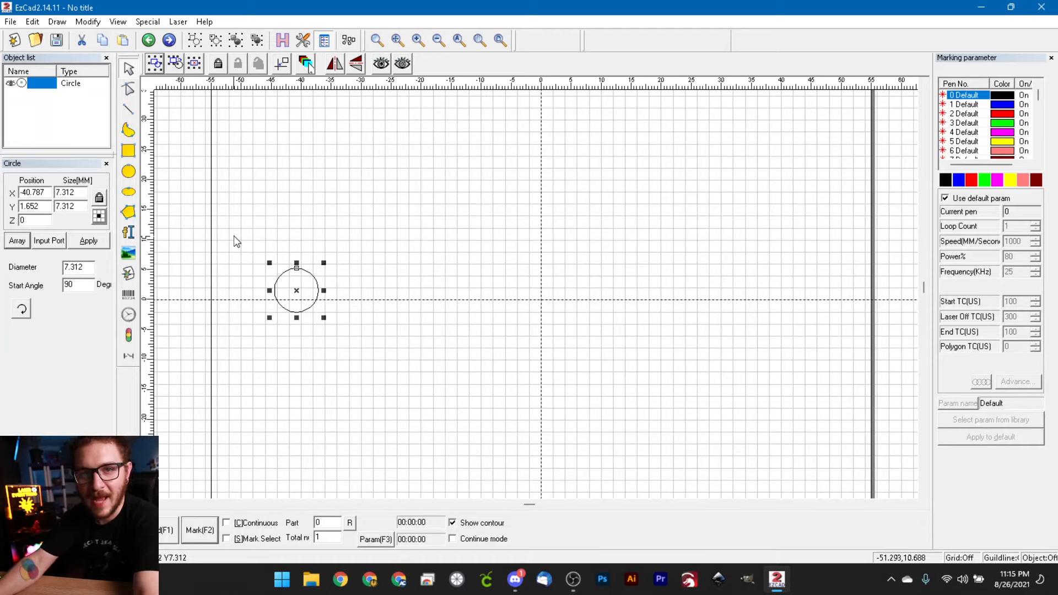
# Delete the small circle and import the vector file finalf3.ai
pyautogui.press('Delete')
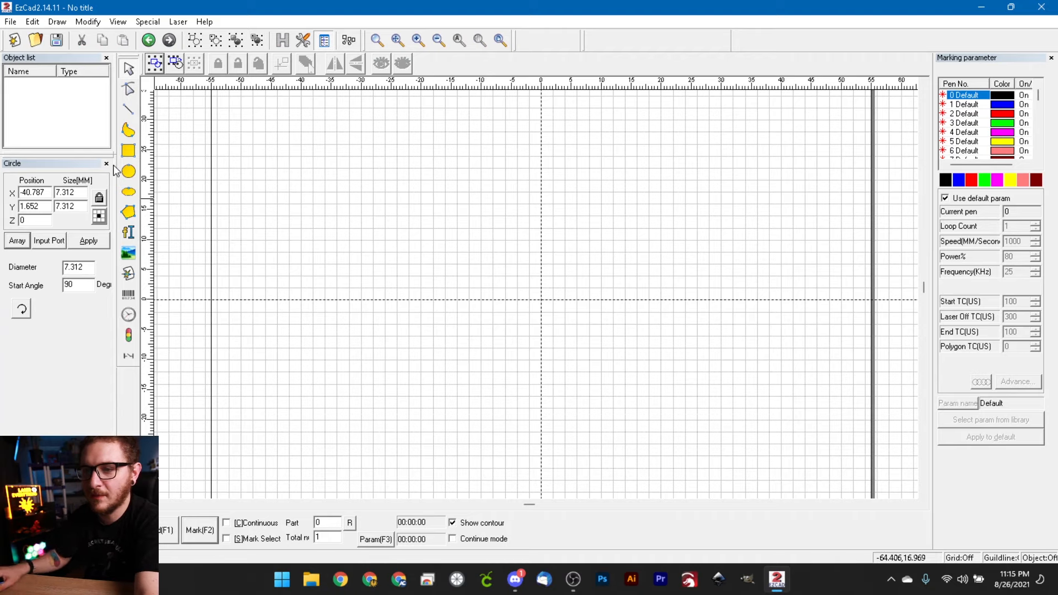
pyautogui.click(127, 274)
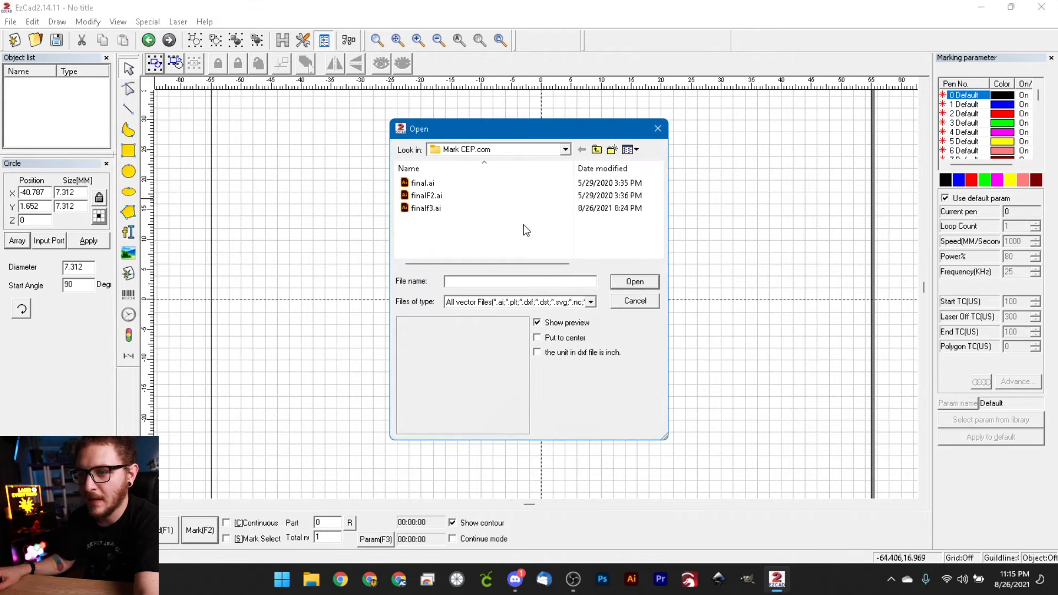
pyautogui.click(434, 209)
pyautogui.click(637, 283)
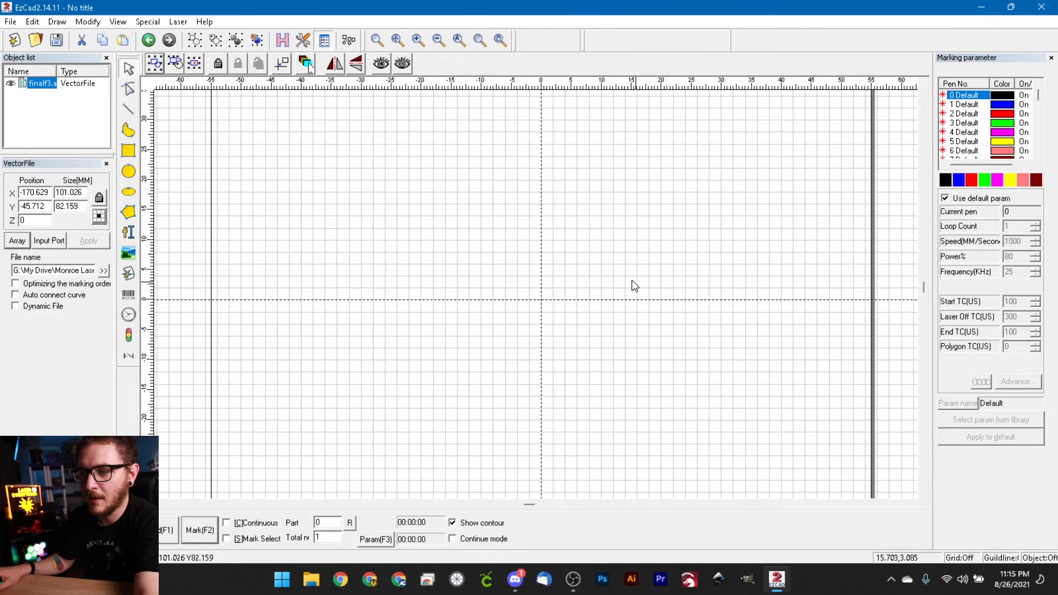
# Centre the imported engraving-plate artwork on the workspace origin
pyautogui.press('F5')
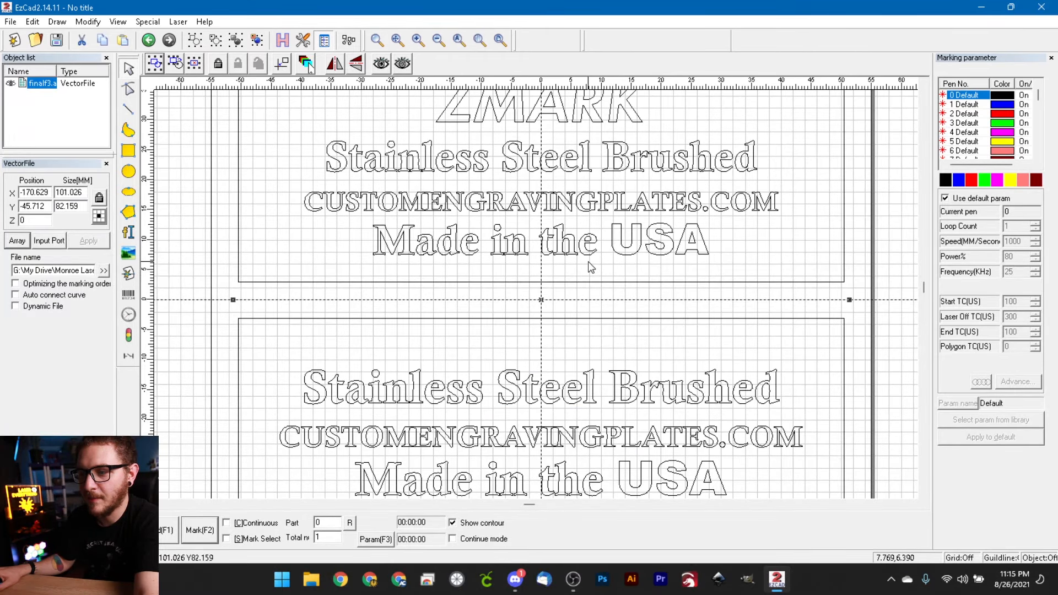
pyautogui.scroll(3, 539, 272)
pyautogui.scroll(-4, 540, 277)
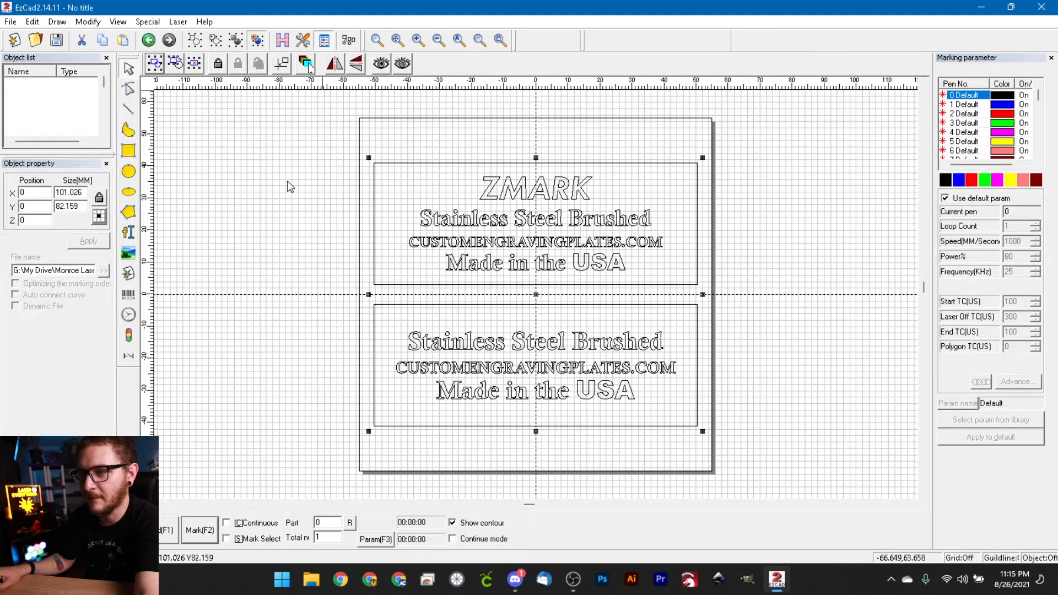
# Undo the splitting of the artwork into separate curves and select the finalf3.ai object
pyautogui.click(338, 210)
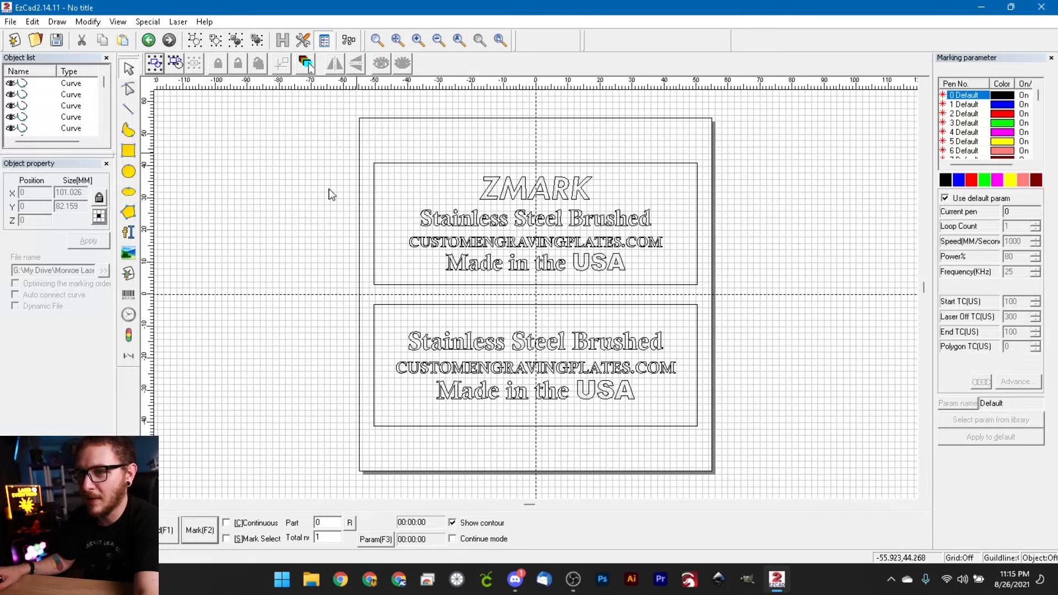
pyautogui.hotkey('ctrl', 'z')
pyautogui.hotkey('ctrl', 'z')
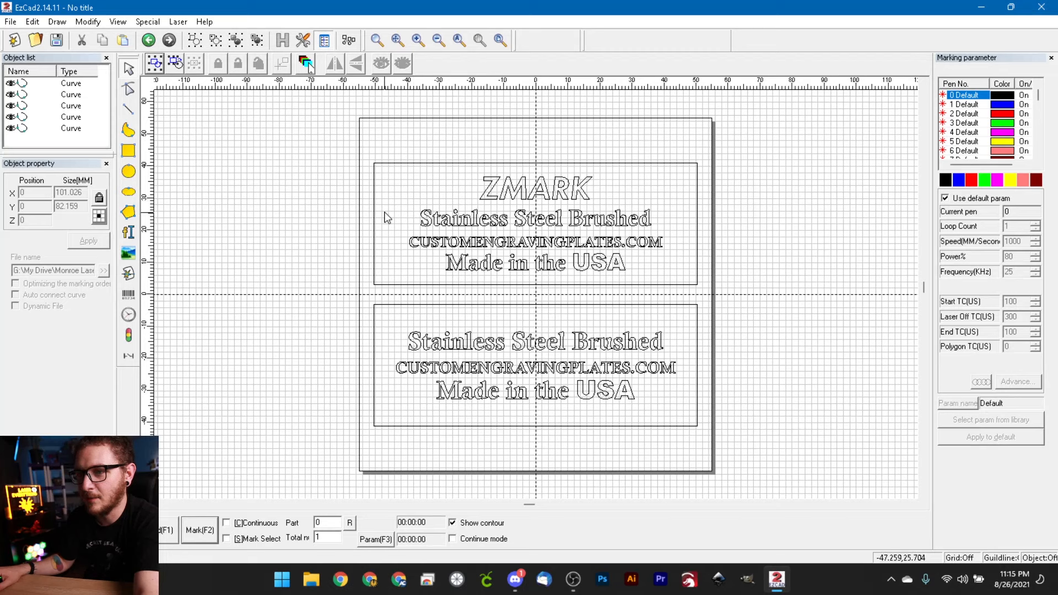
pyautogui.click(47, 86)
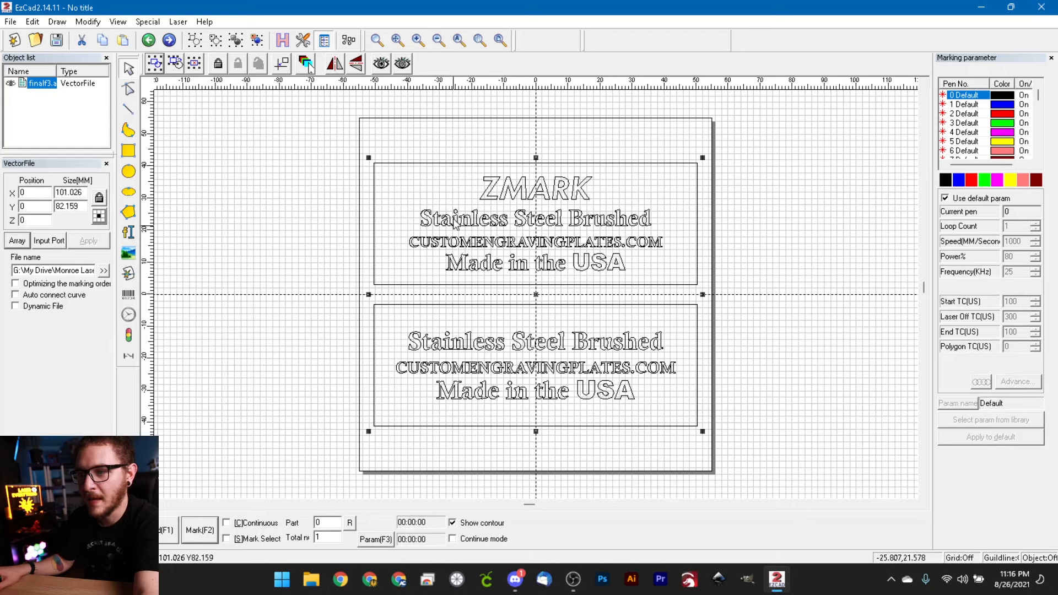
# Move the artwork freehand to about X 2.5, Y -1.9, and centre it on the origin again
pyautogui.moveTo(512, 203); pyautogui.dragTo(488, 231)
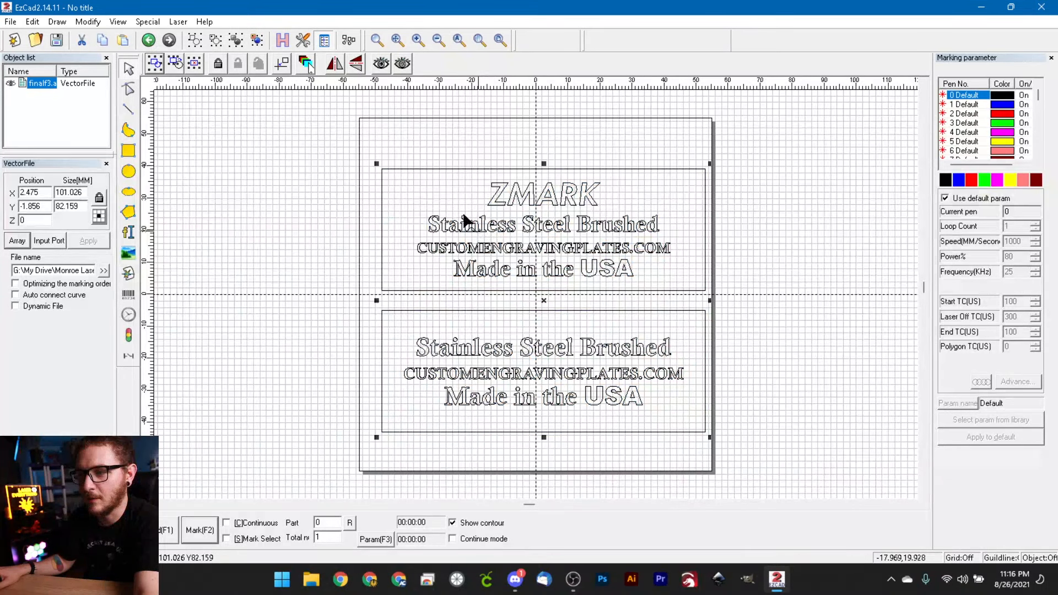
pyautogui.press('F8')
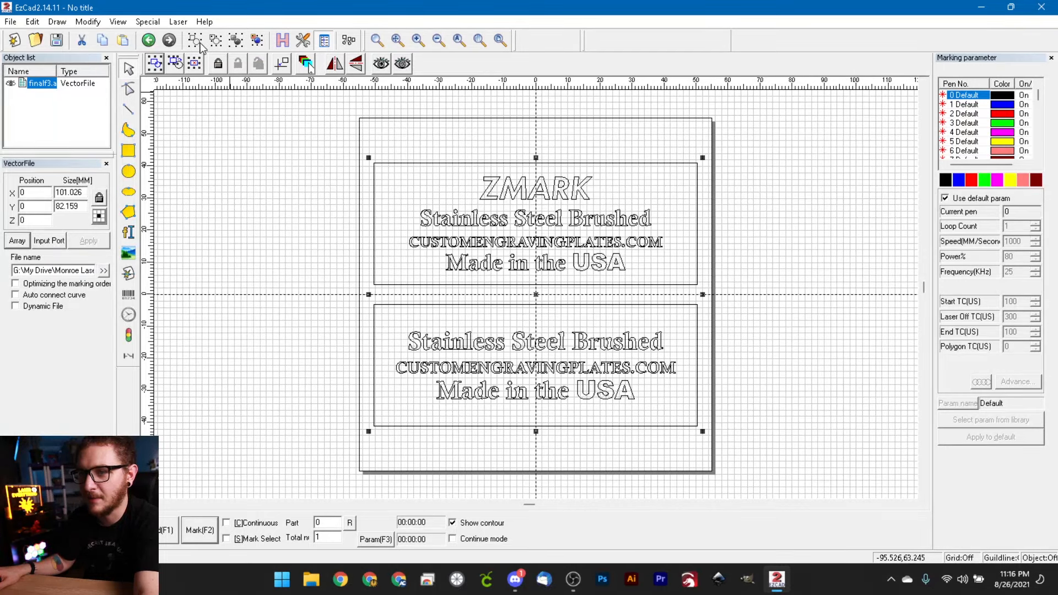
# Ungroup the imported artwork into separate curves and select individual letter curves in the upper plate's "Made in the USA" line
pyautogui.click(258, 41)
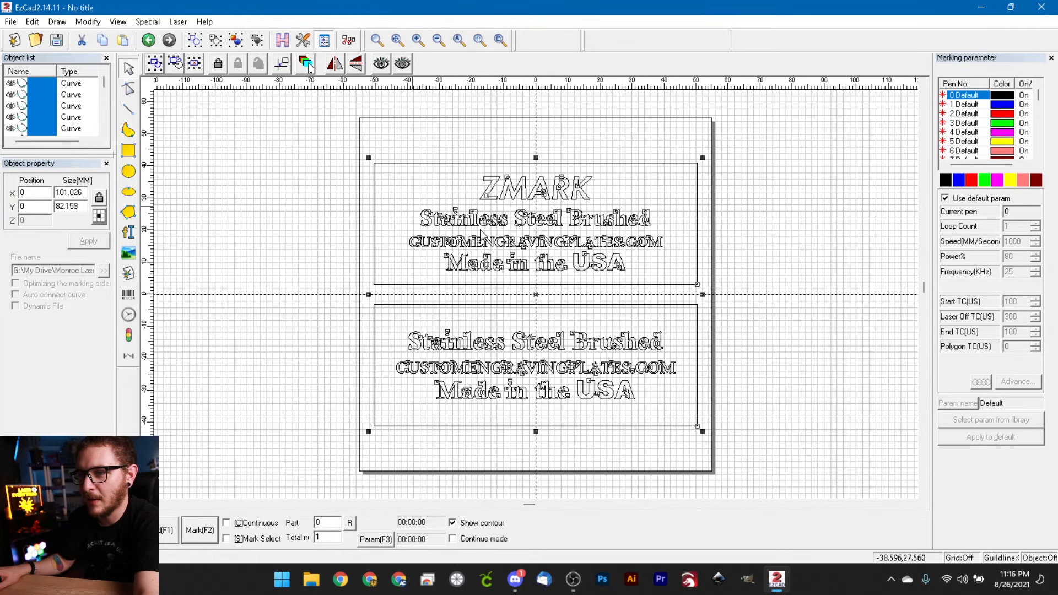
pyautogui.scroll(4, 453, 242)
pyautogui.click(453, 242)
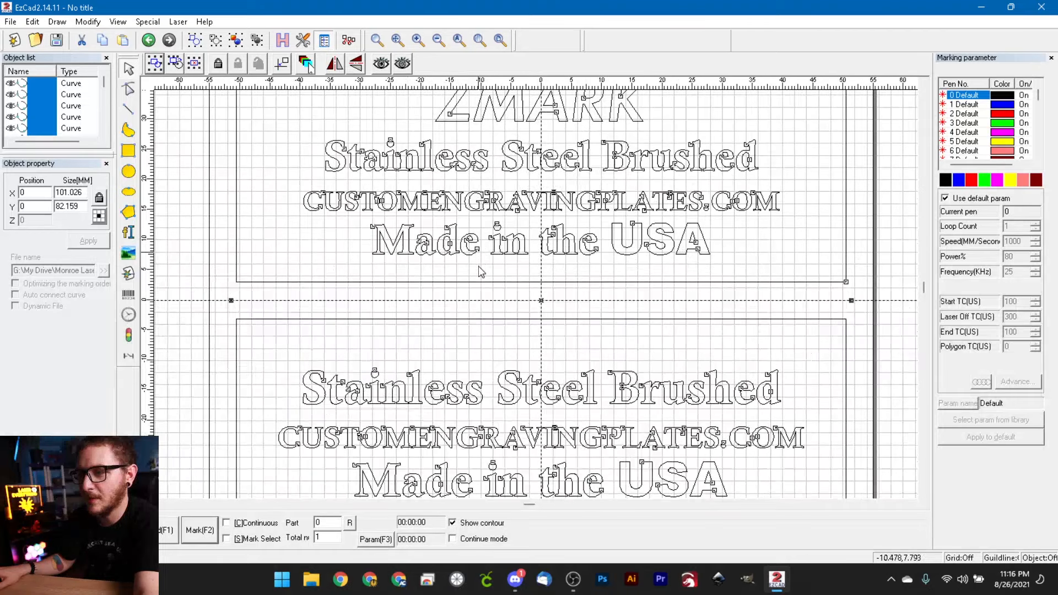
pyautogui.click(429, 247)
pyautogui.click(418, 274)
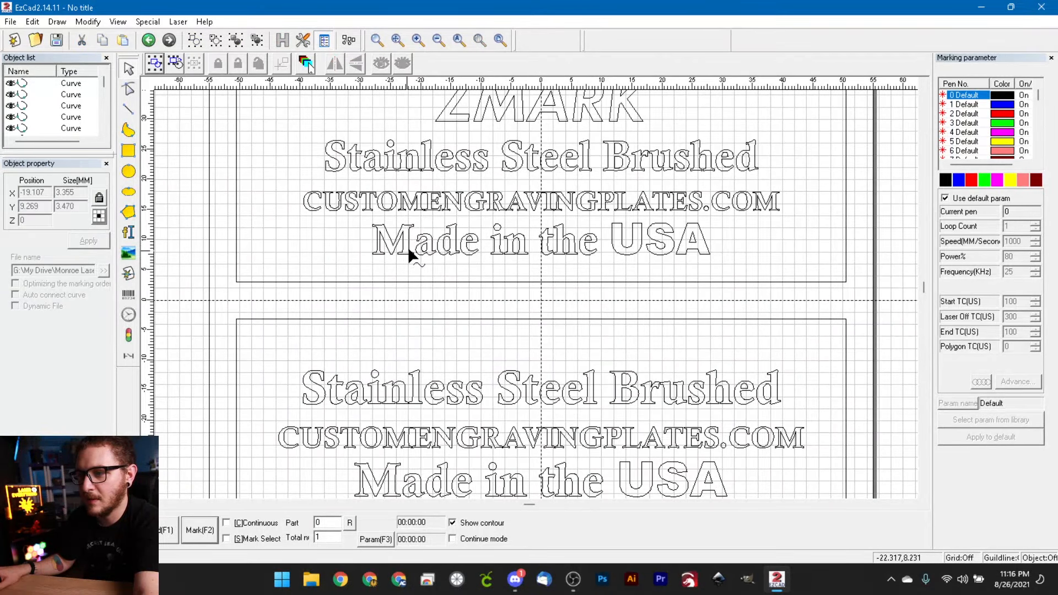
pyautogui.click(408, 247)
pyautogui.click(417, 254)
pyautogui.click(419, 247)
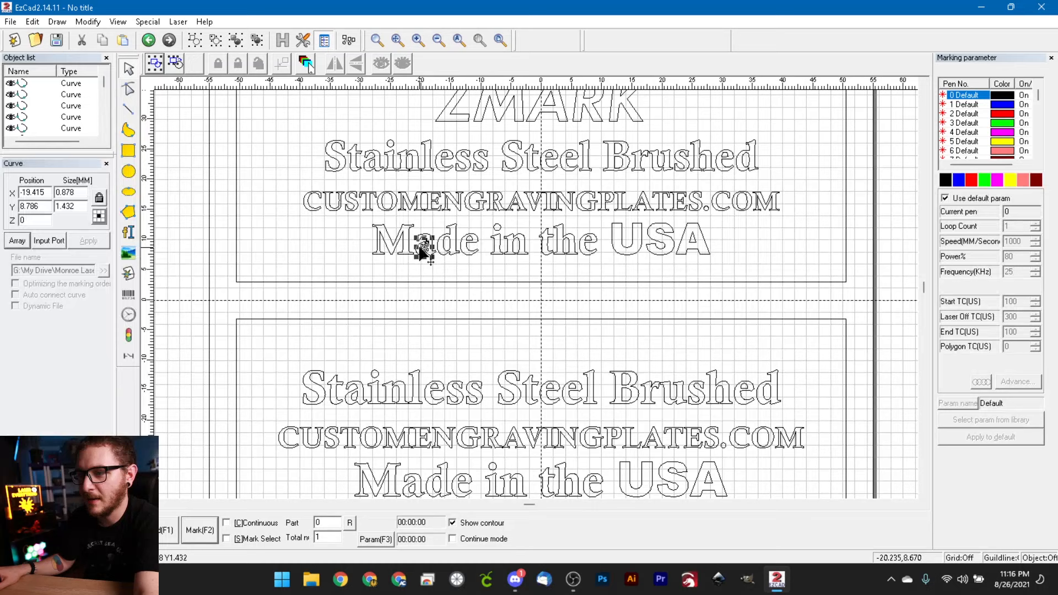
pyautogui.click(495, 251)
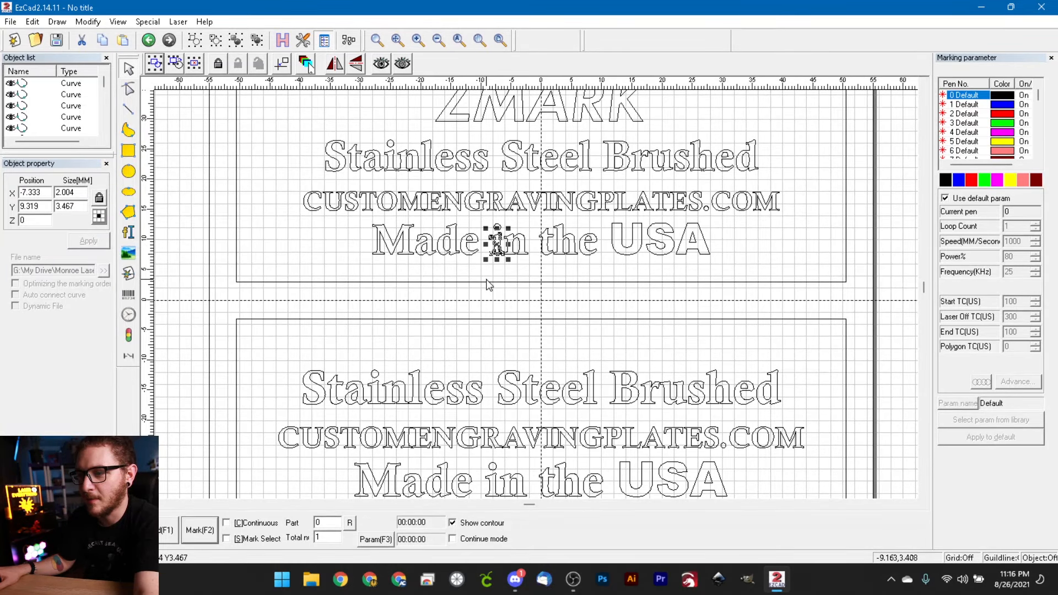
pyautogui.click(491, 287)
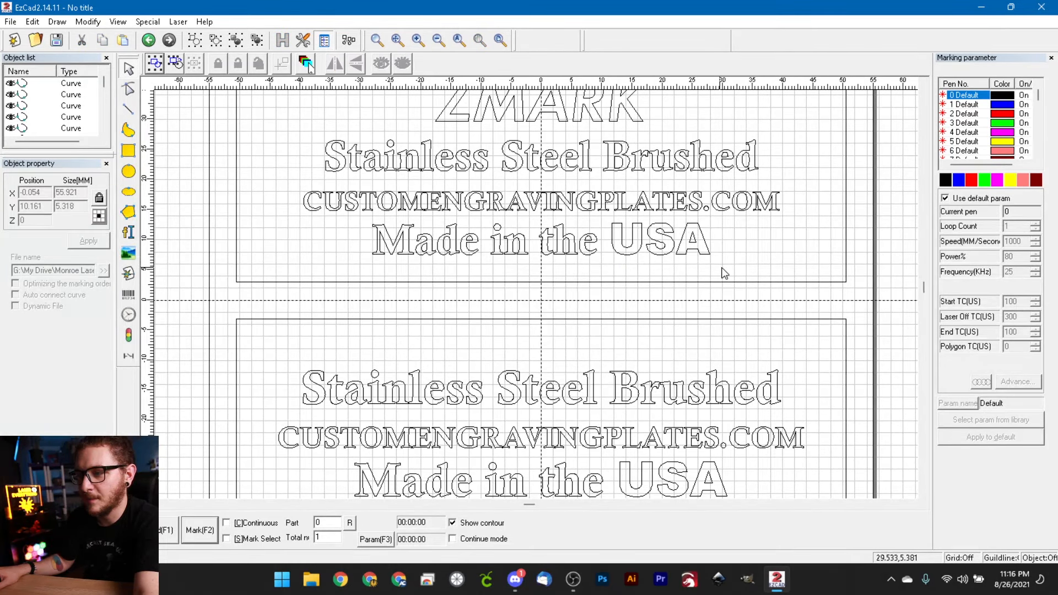
# Group the upper plate's "Made in the USA" line and move it freehand to about X 2.6, Y 9.6
pyautogui.moveTo(722, 268); pyautogui.dragTo(338, 217)
pyautogui.click(236, 41)
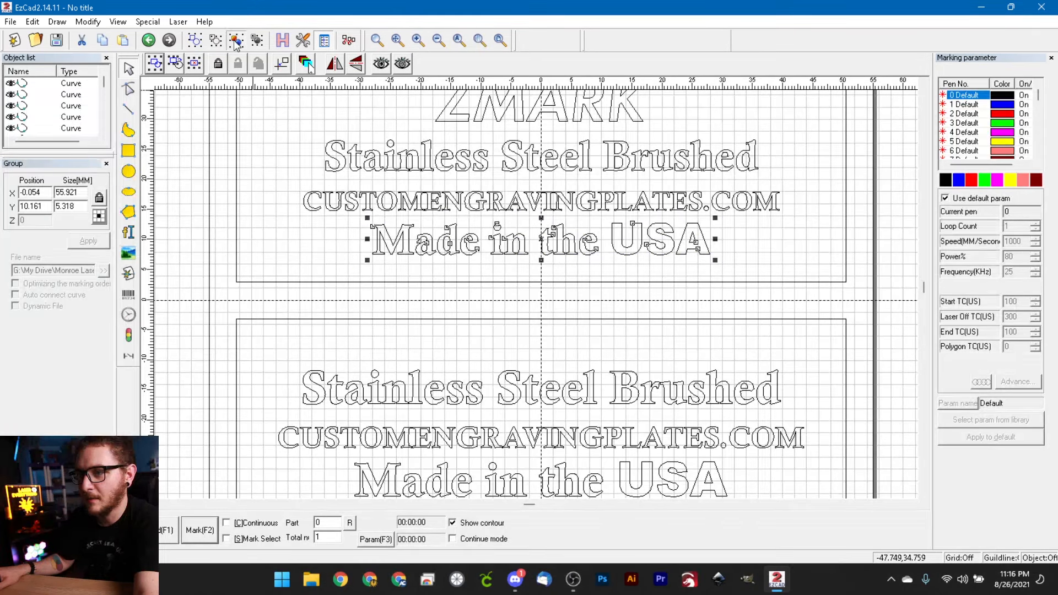
pyautogui.moveTo(418, 240); pyautogui.dragTo(105, 142)
pyautogui.moveTo(104, 82)
pyautogui.mouseDown()
pyautogui.moveTo(103, 138)
pyautogui.moveTo(106, 74)
pyautogui.mouseUp()
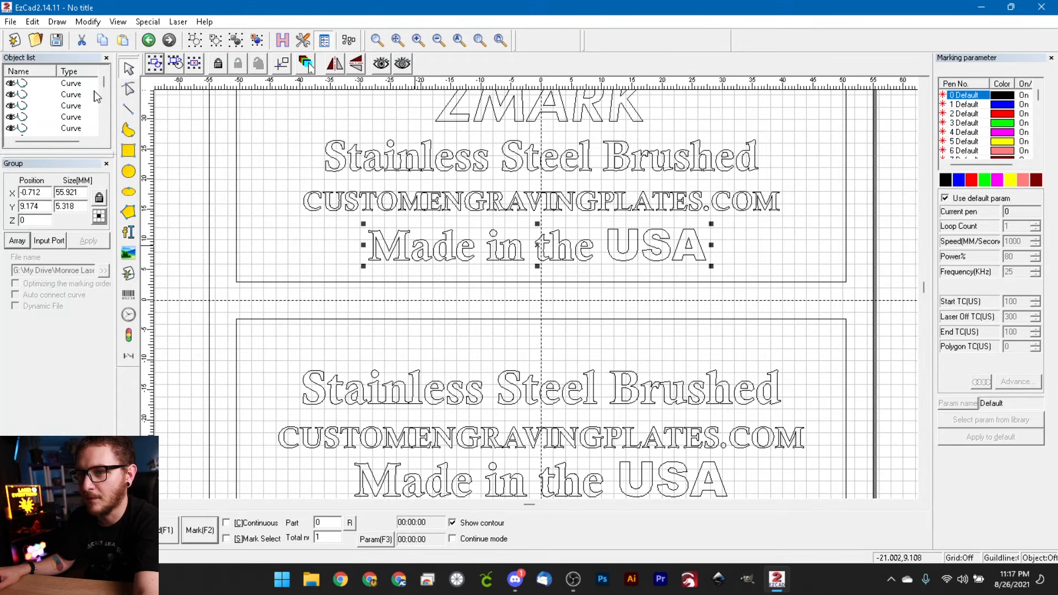
pyautogui.moveTo(452, 253); pyautogui.dragTo(460, 241)
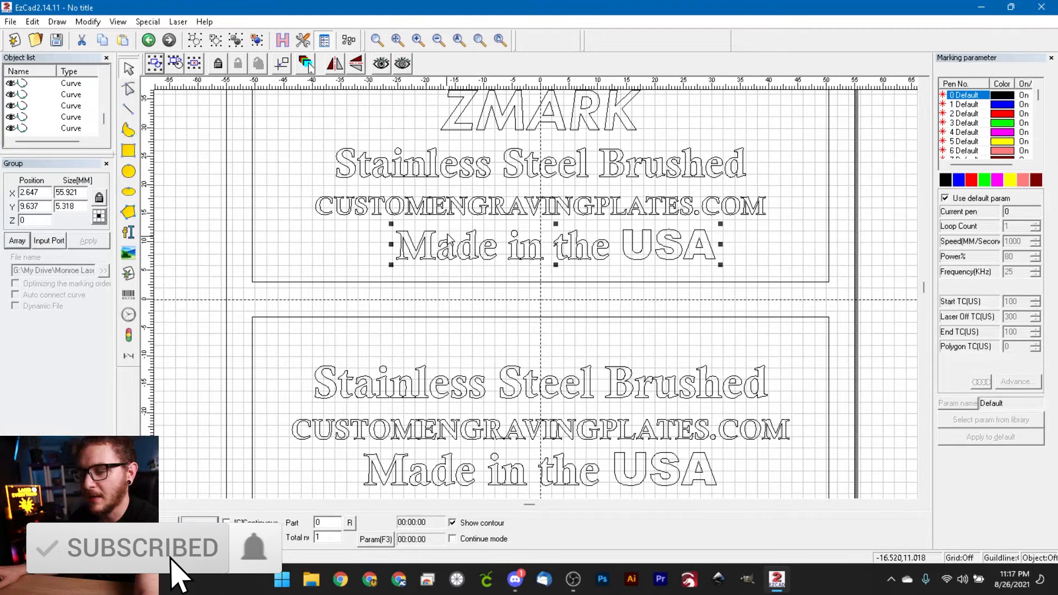
# Group the upper plate's ZMARK, "Stainless Steel Brushed" and CUSTOMENGRAVINGPLATES.COM lines together
pyautogui.scroll(5, 440, 220)
pyautogui.scroll(-4, 440, 219)
pyautogui.scroll(-3, 439, 220)
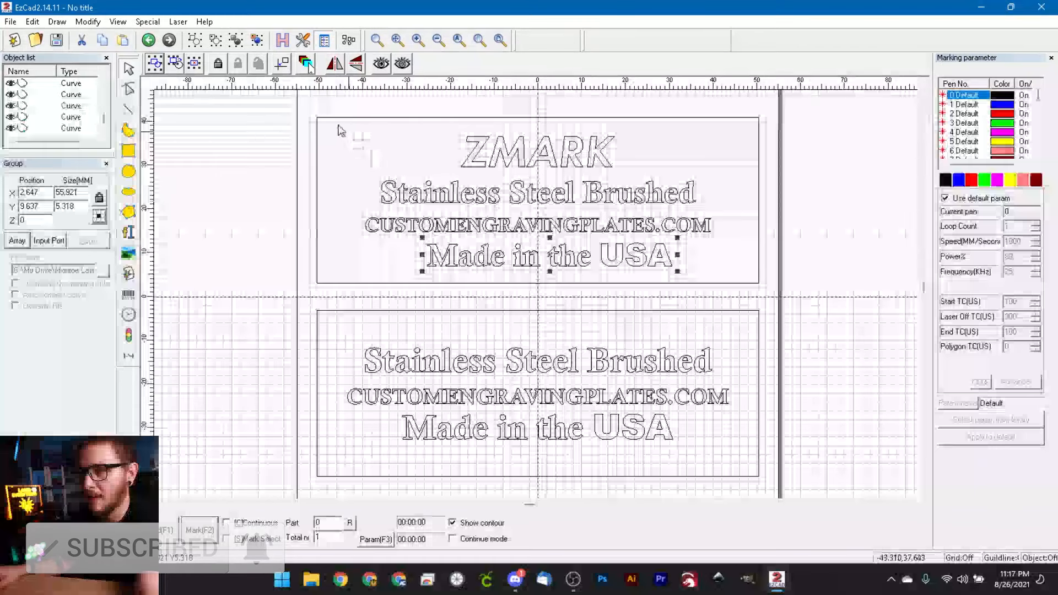
pyautogui.moveTo(337, 125); pyautogui.dragTo(743, 240)
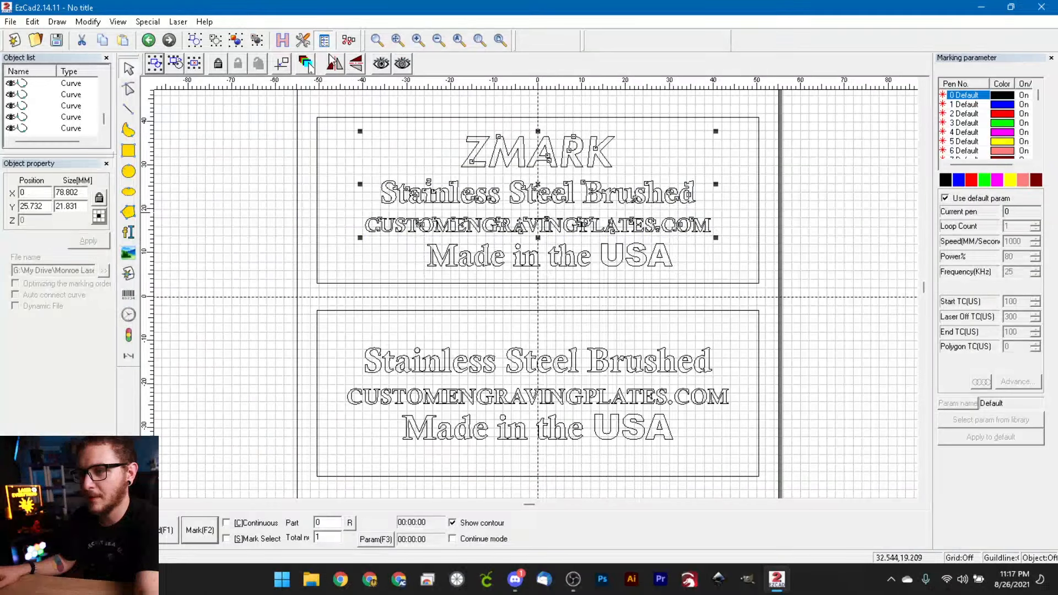
pyautogui.click(237, 42)
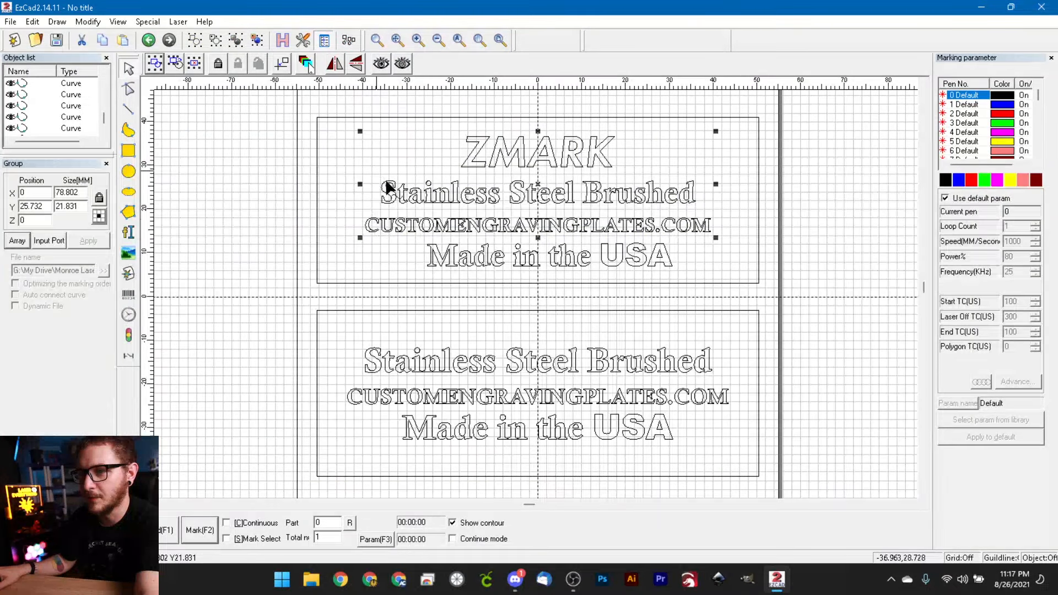
# Try a 45-degree hatch with 0.025 mm line space on the grouped "Made in the USA" line, and undo it
pyautogui.click(485, 262)
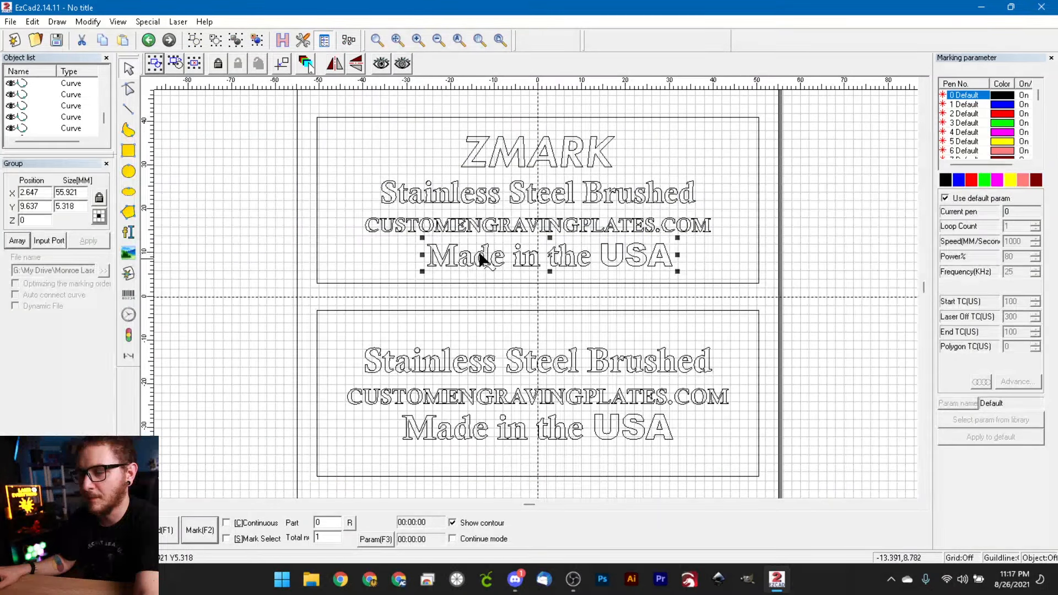
pyautogui.click(282, 40)
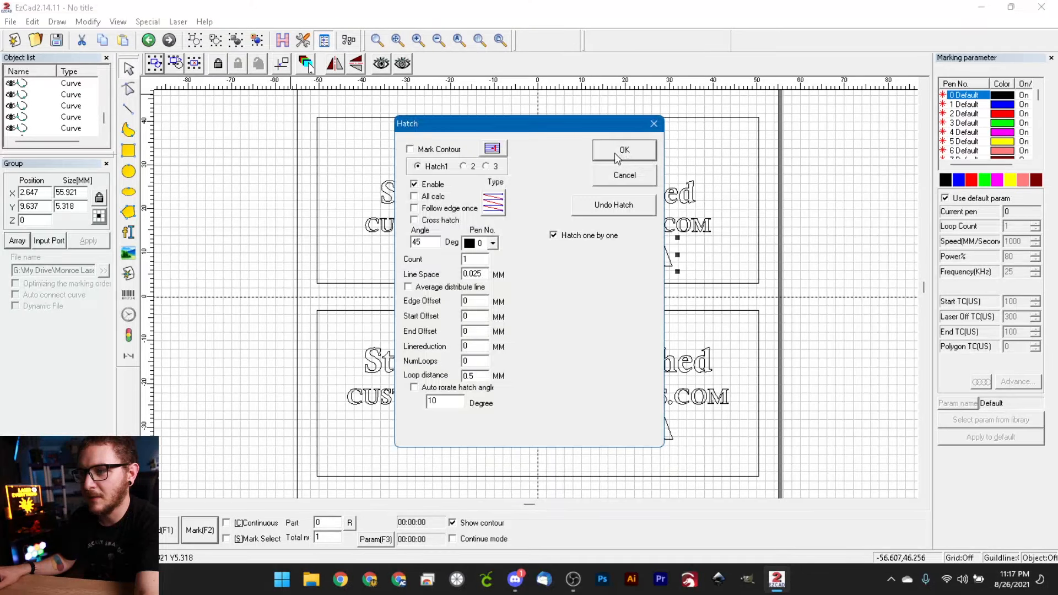
pyautogui.click(624, 152)
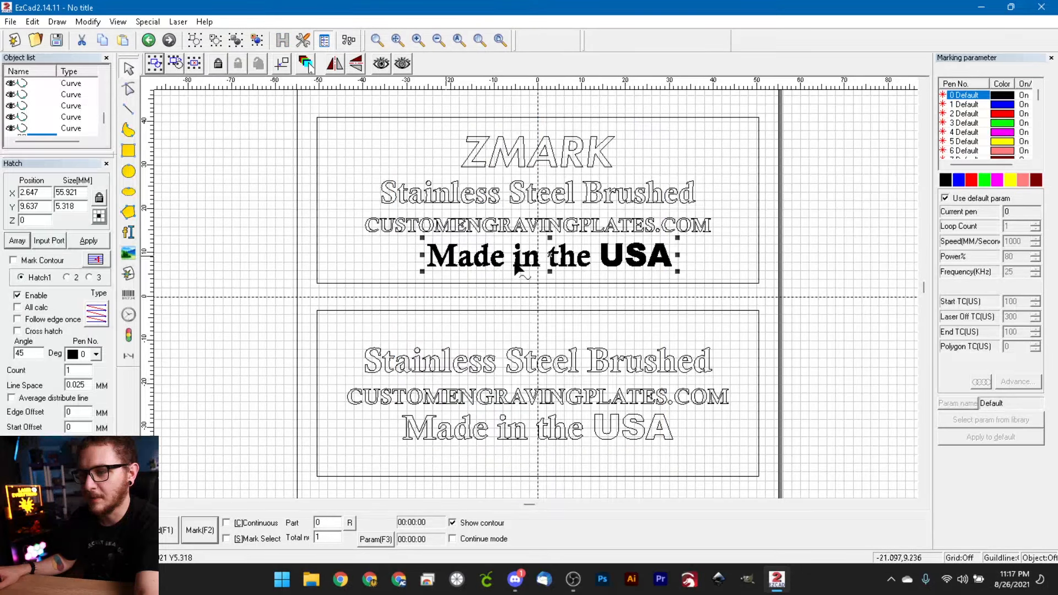
pyautogui.hotkey('ctrl', 'z')
# Try the same 45-degree, 0.025 mm hatch on the group of the upper plate's first three text lines, and undo it
pyautogui.click(481, 209)
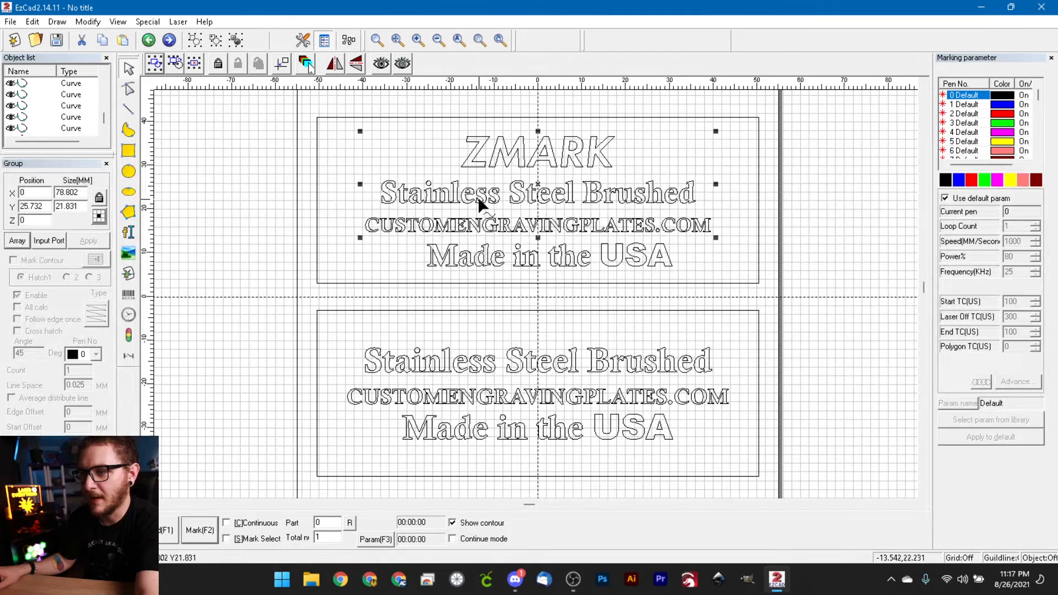
pyautogui.click(260, 42)
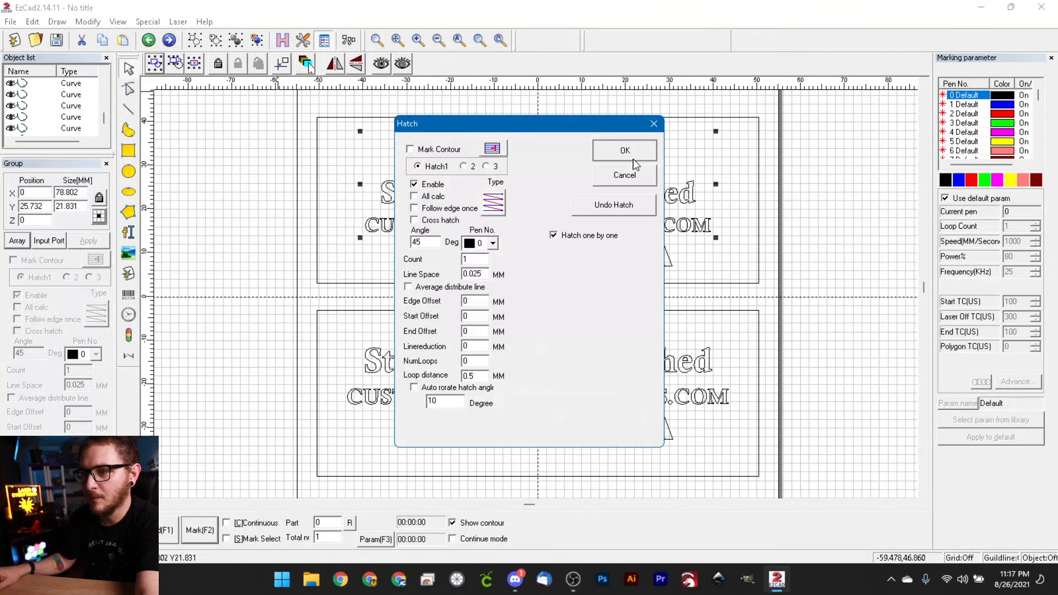
pyautogui.click(624, 152)
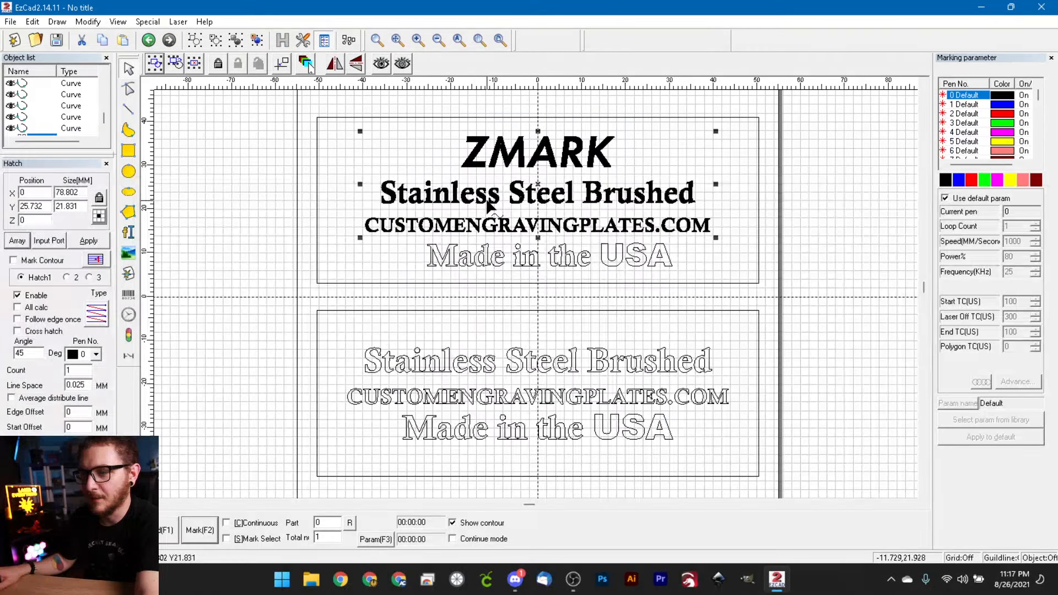
pyautogui.hotkey('ctrl', 'z')
# Try hatching the upper plate's frame and its two text groups as separate selected objects, and undo the hatch
pyautogui.moveTo(278, 109)
pyautogui.mouseDown()
pyautogui.moveTo(782, 305)
pyautogui.moveTo(842, 295)
pyautogui.mouseUp()
pyautogui.click(283, 40)
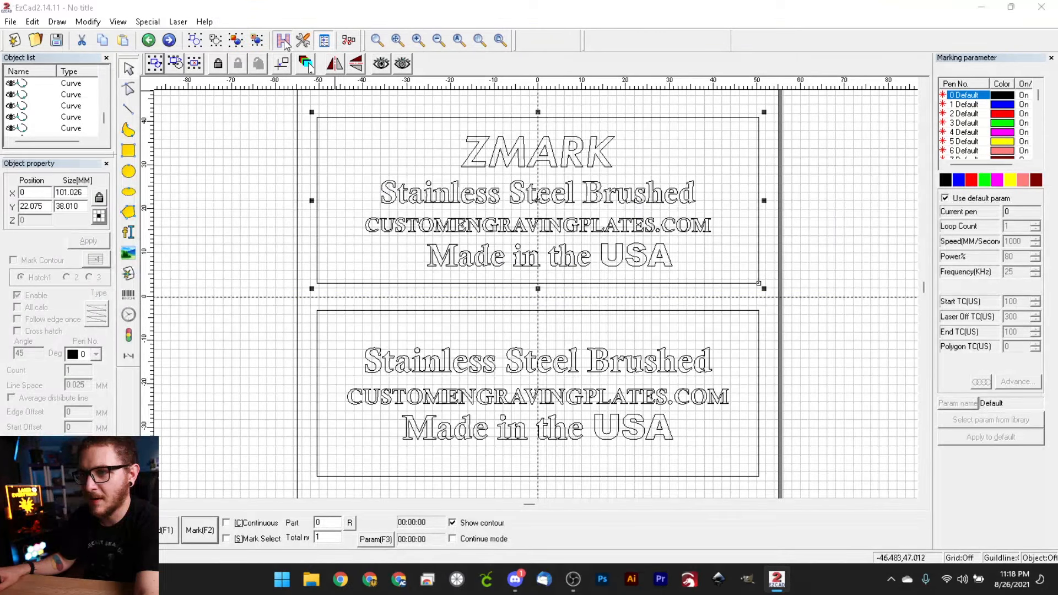
pyautogui.click(631, 162)
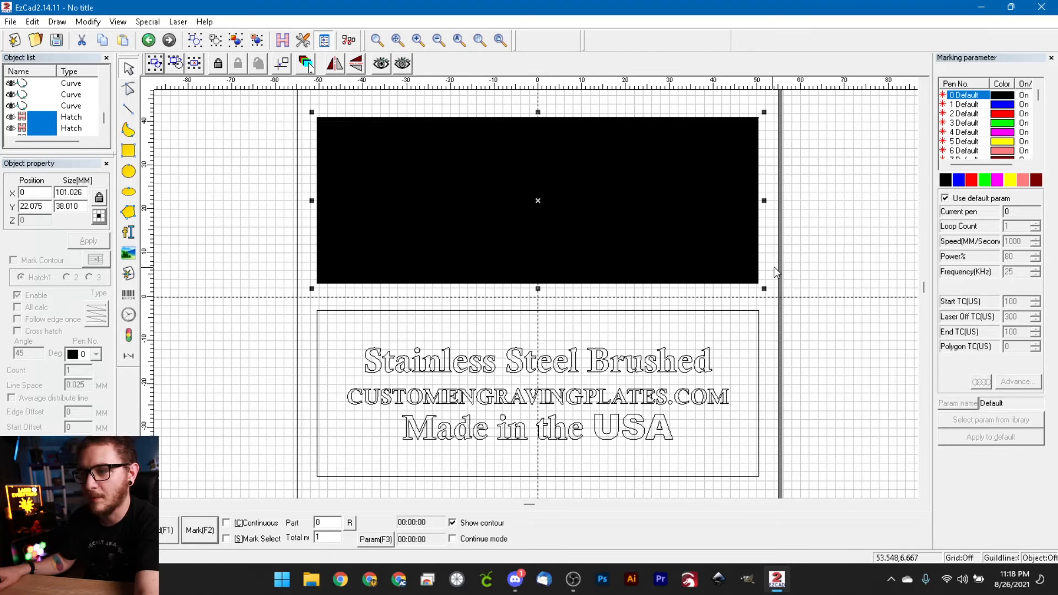
pyautogui.hotkey('ctrl', 'z')
# Try hatching the whole upper plate as a single group at 45 degrees with 0.025 mm line space, then undo the hatch and ungroup it
pyautogui.moveTo(292, 105)
pyautogui.mouseDown()
pyautogui.moveTo(440, 174)
pyautogui.moveTo(828, 293)
pyautogui.moveTo(809, 280)
pyautogui.mouseUp()
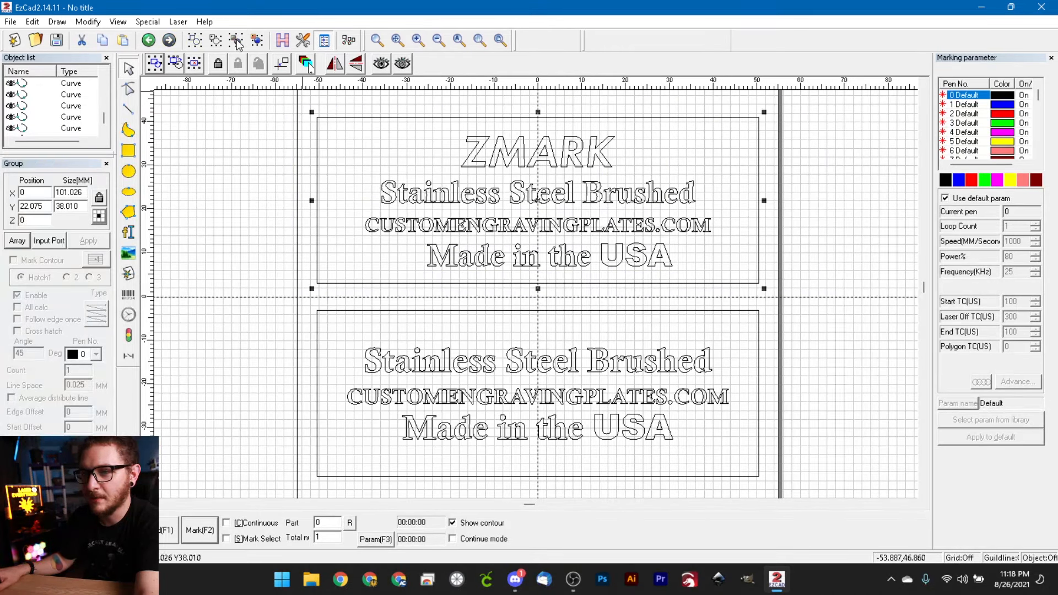
pyautogui.click(283, 40)
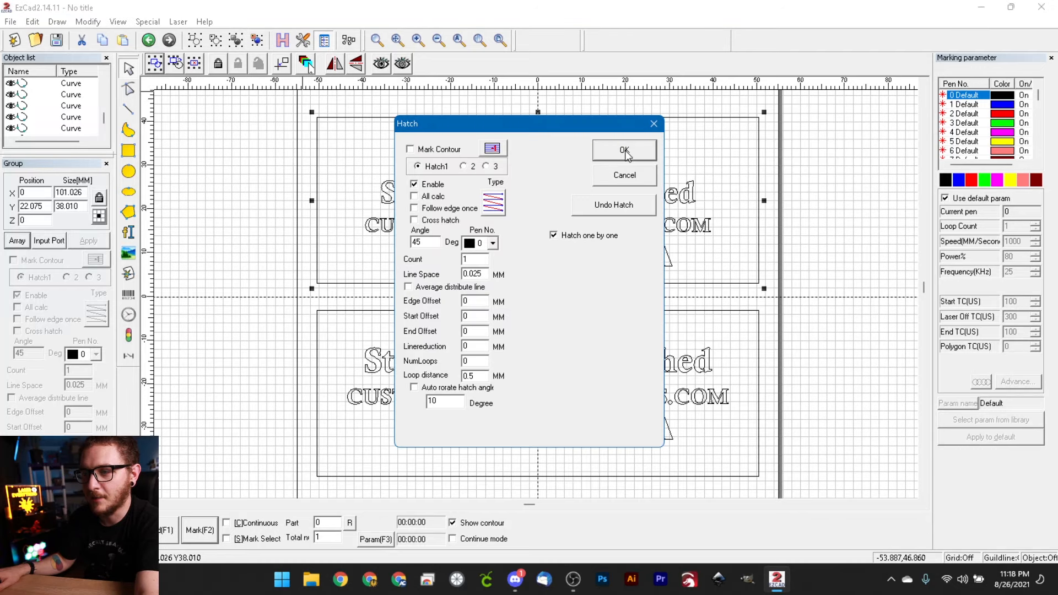
pyautogui.click(625, 152)
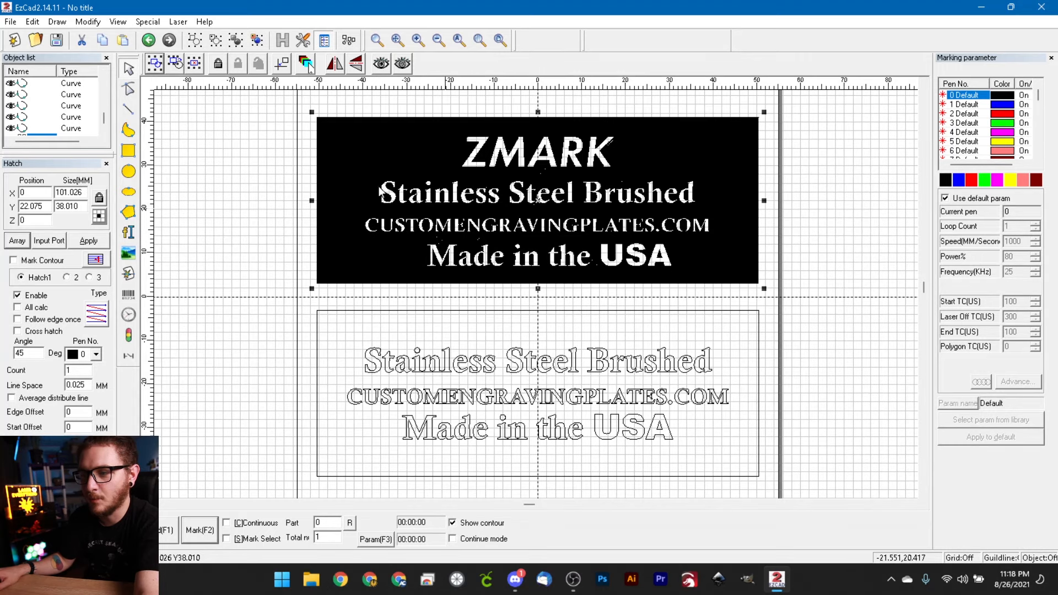
pyautogui.hotkey('ctrl', 'z')
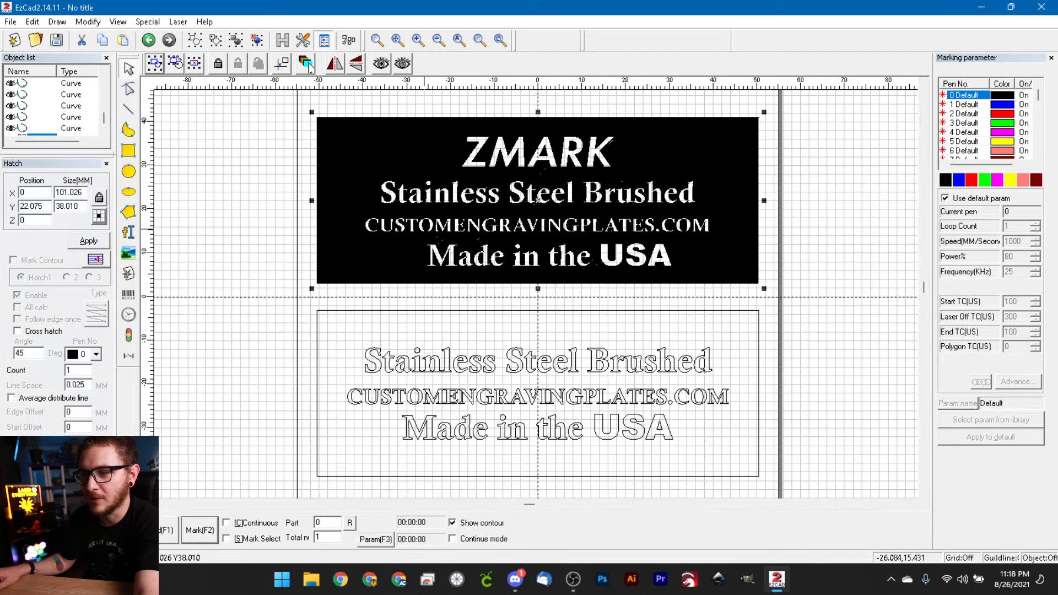
pyautogui.click(438, 191)
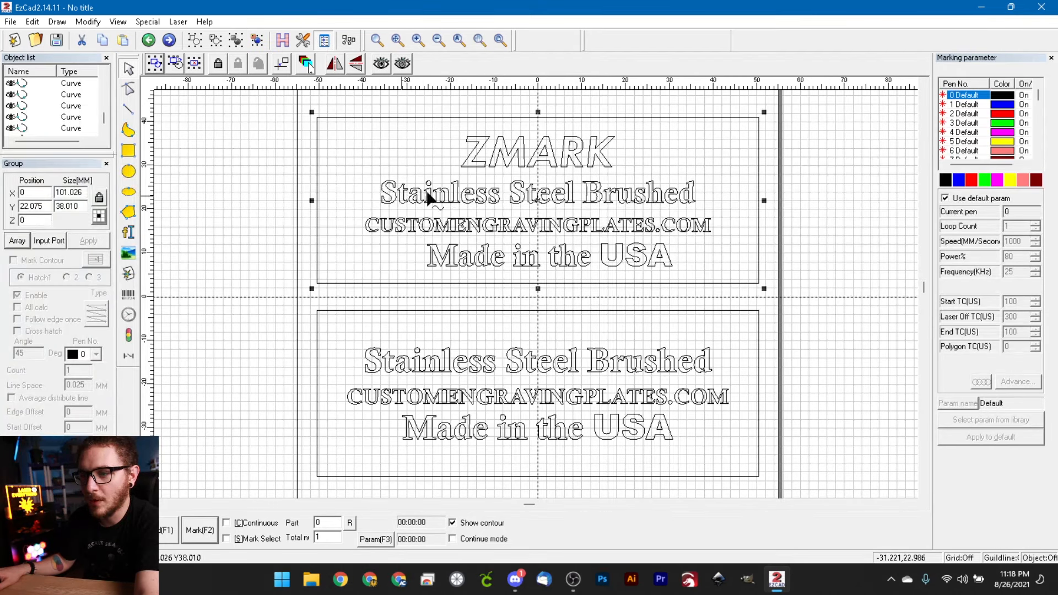
pyautogui.click(256, 40)
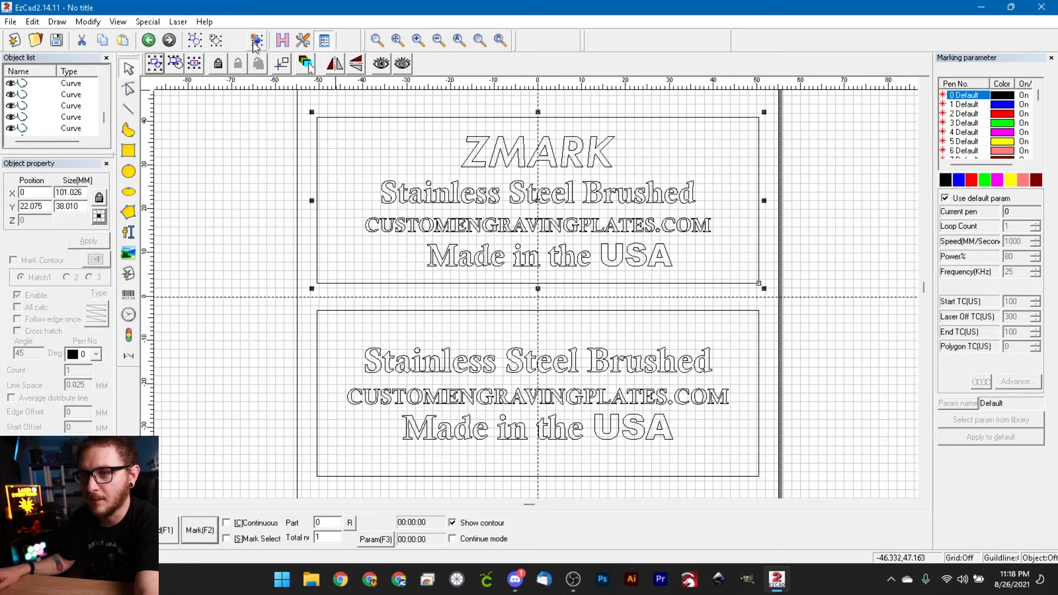
# Ungroup the upper plate's three-line text group and its "Made in the USA" group, and clear the selection
pyautogui.click(477, 155)
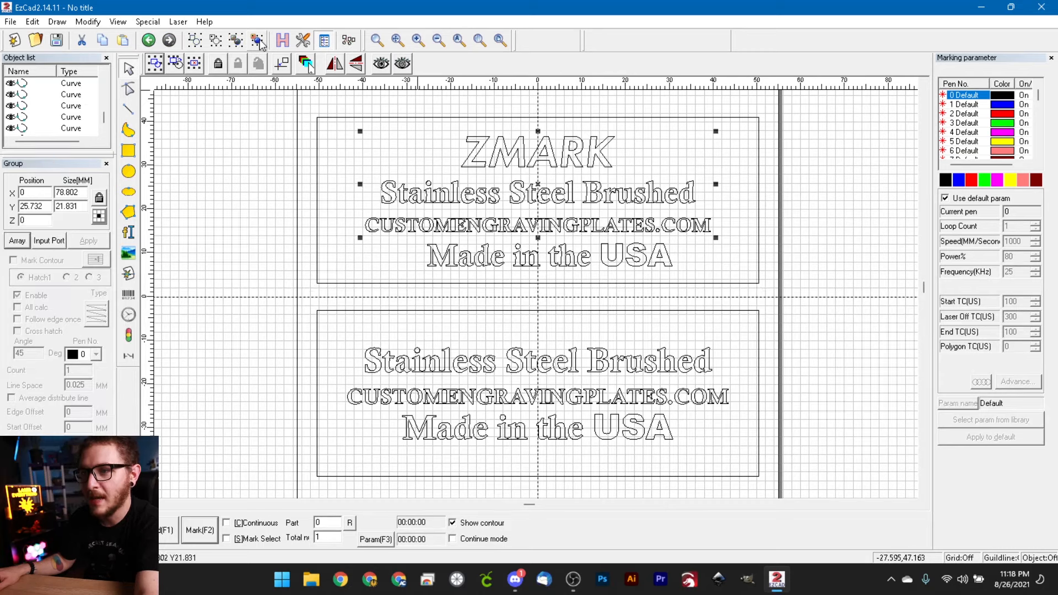
pyautogui.click(306, 64)
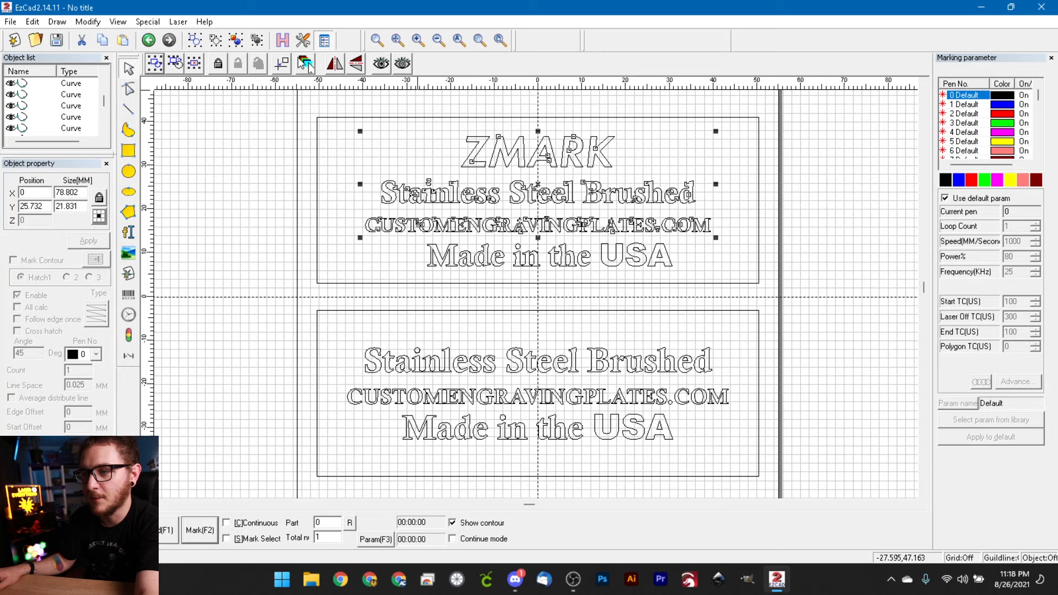
pyautogui.click(420, 252)
pyautogui.moveTo(625, 279); pyautogui.dragTo(692, 277)
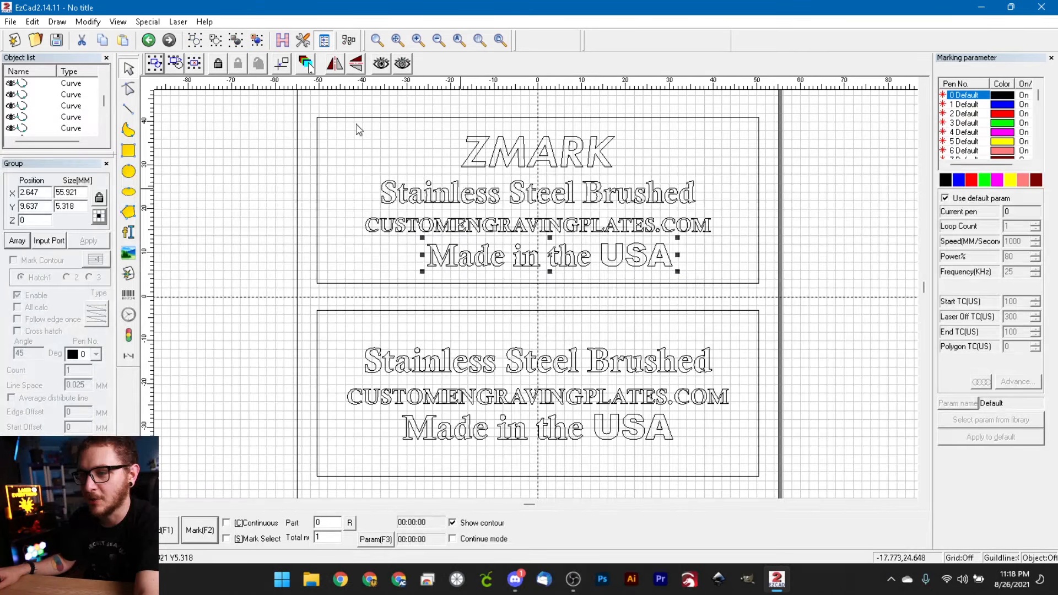
pyautogui.click(258, 41)
pyautogui.click(269, 163)
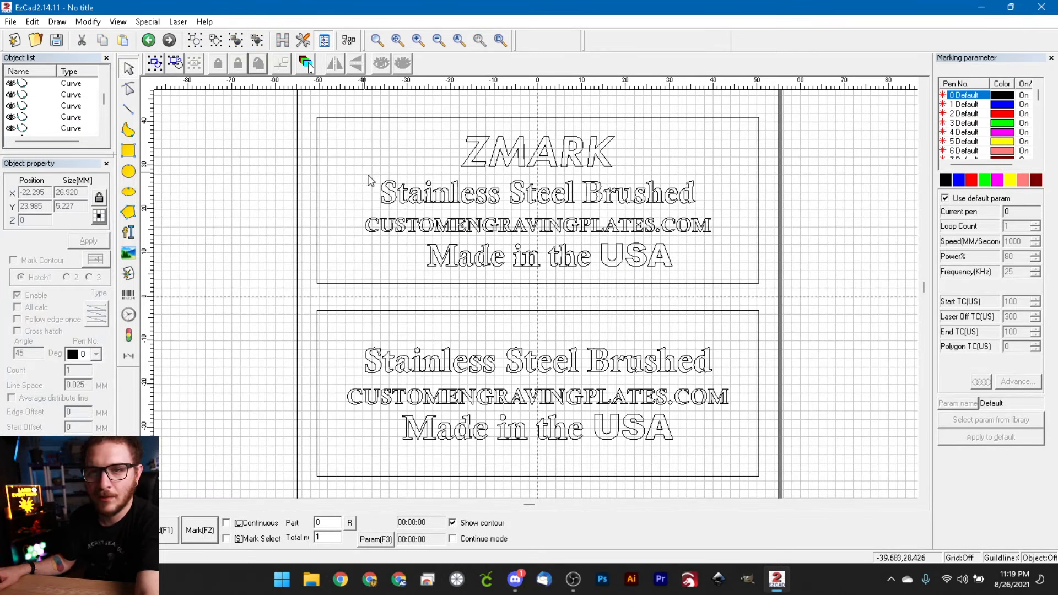
# Lock the curves of the upper plate's "Made in the USA" line and test the lock by box-selecting all of the plate's text
pyautogui.moveTo(349, 134); pyautogui.dragTo(683, 268)
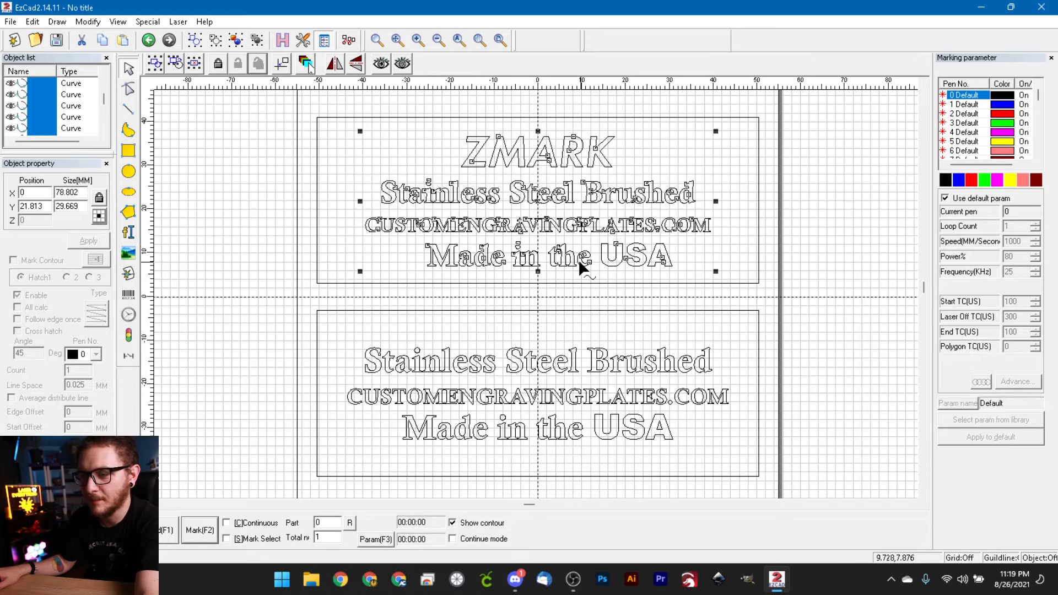
pyautogui.click(582, 279)
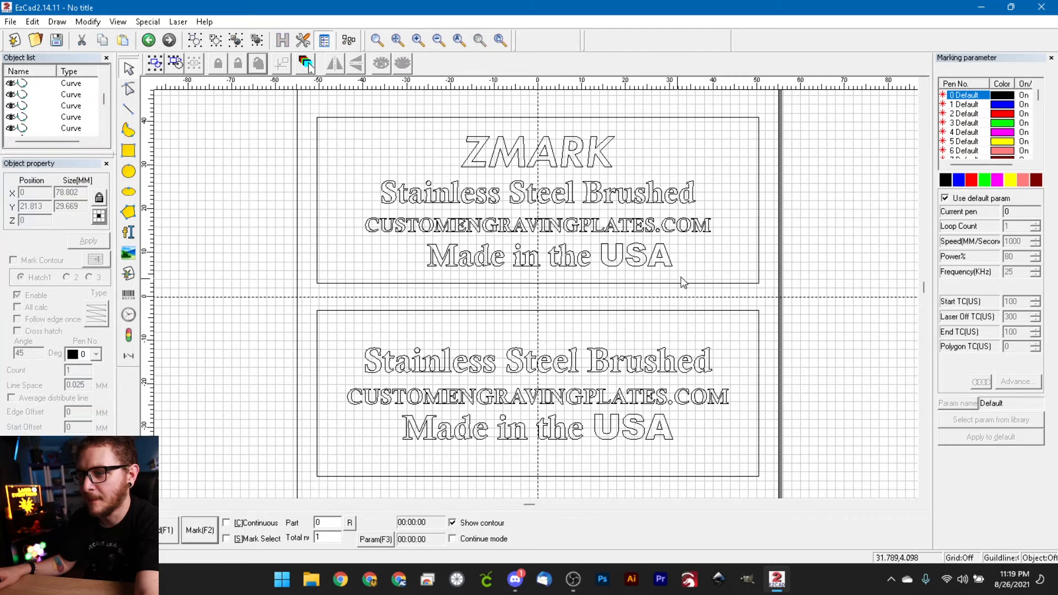
pyautogui.moveTo(431, 259); pyautogui.dragTo(389, 243)
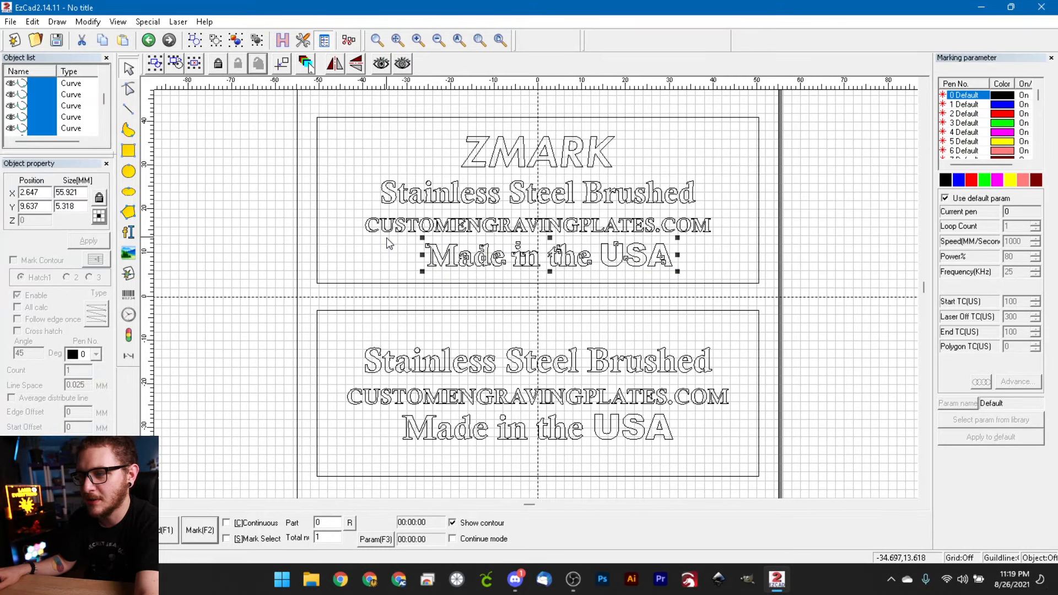
pyautogui.click(219, 65)
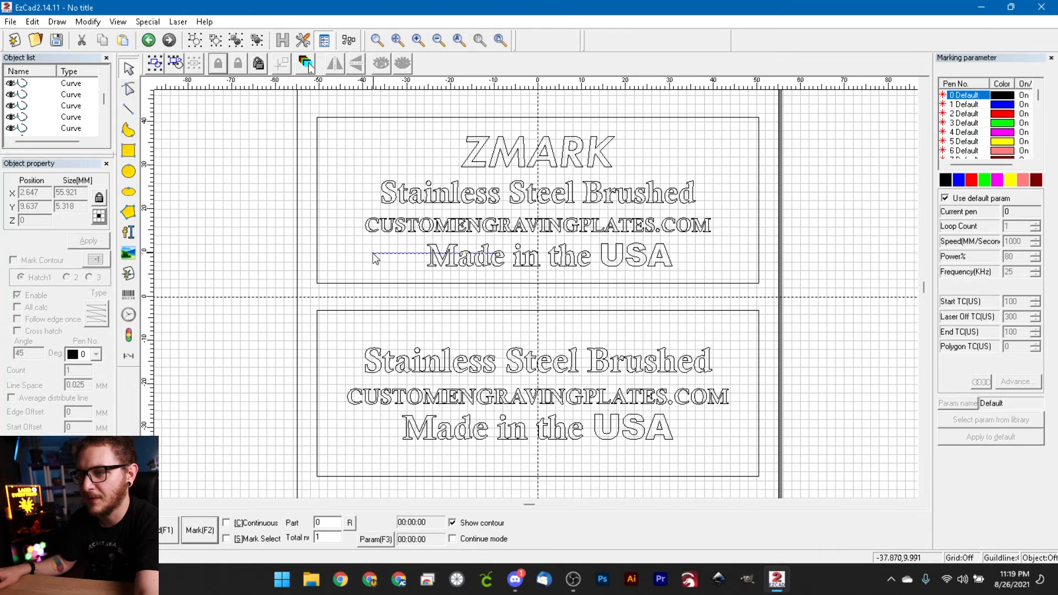
pyautogui.moveTo(332, 270)
pyautogui.mouseDown()
pyautogui.moveTo(515, 219)
pyautogui.moveTo(673, 160)
pyautogui.moveTo(730, 126)
pyautogui.mouseUp()
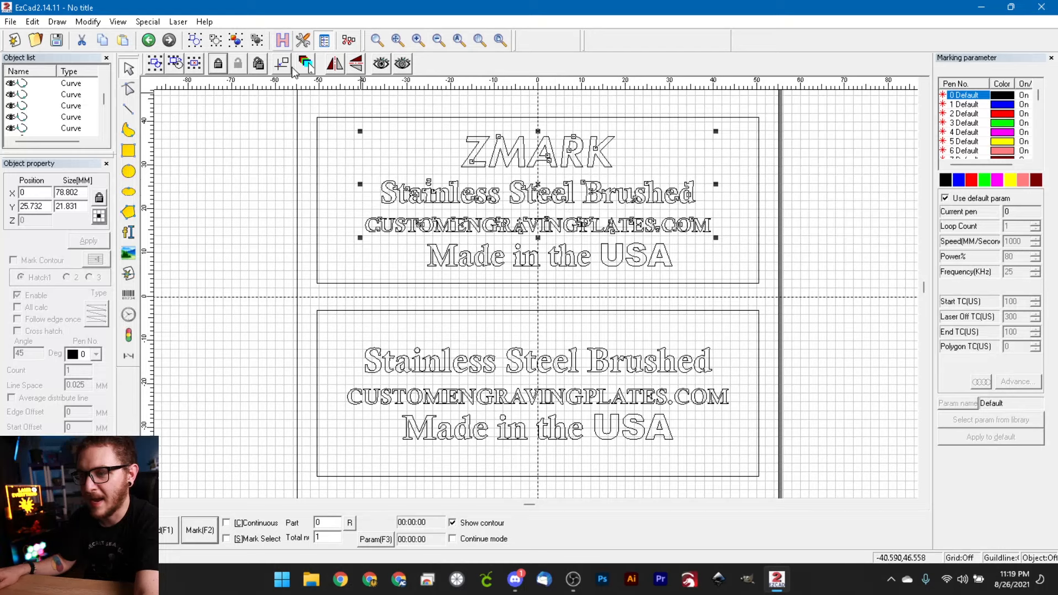
# Unlock all locked curves of the upper plate's "Made in the USA" line and test by selecting a letter of "Made"
pyautogui.click(447, 269)
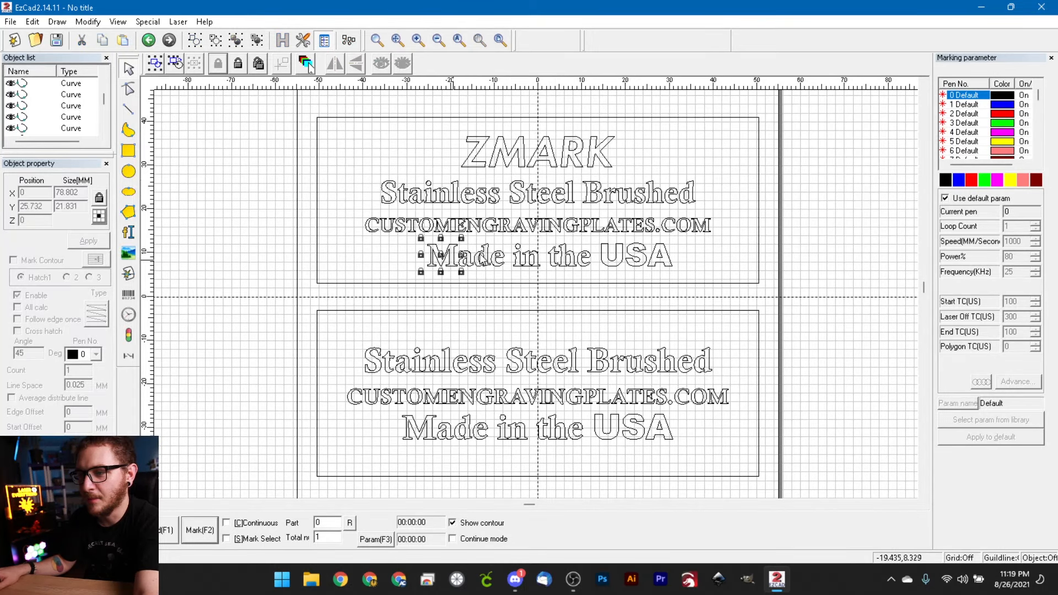
pyautogui.click(405, 273)
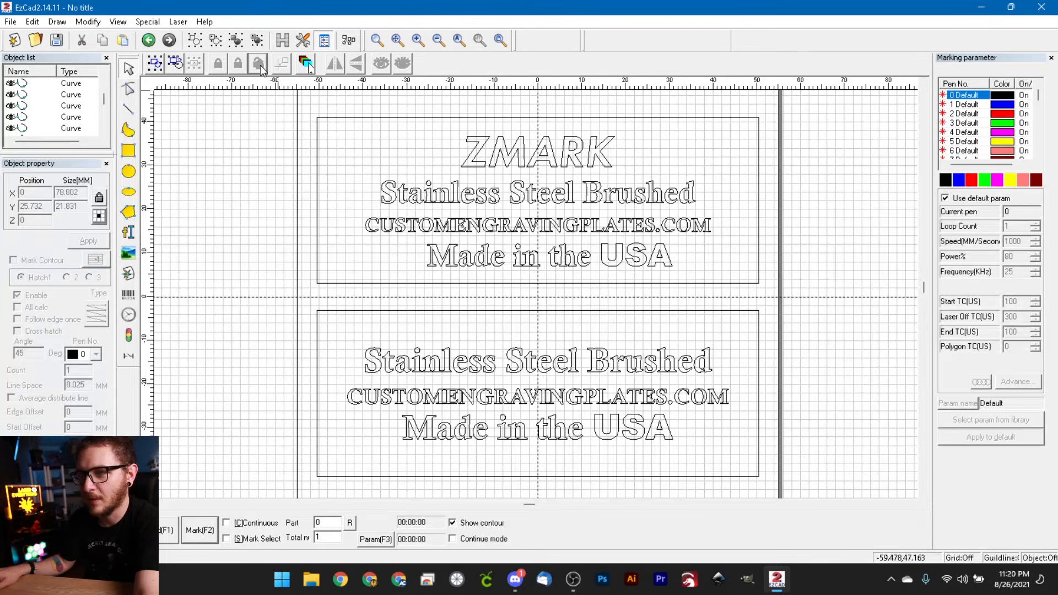
pyautogui.click(499, 258)
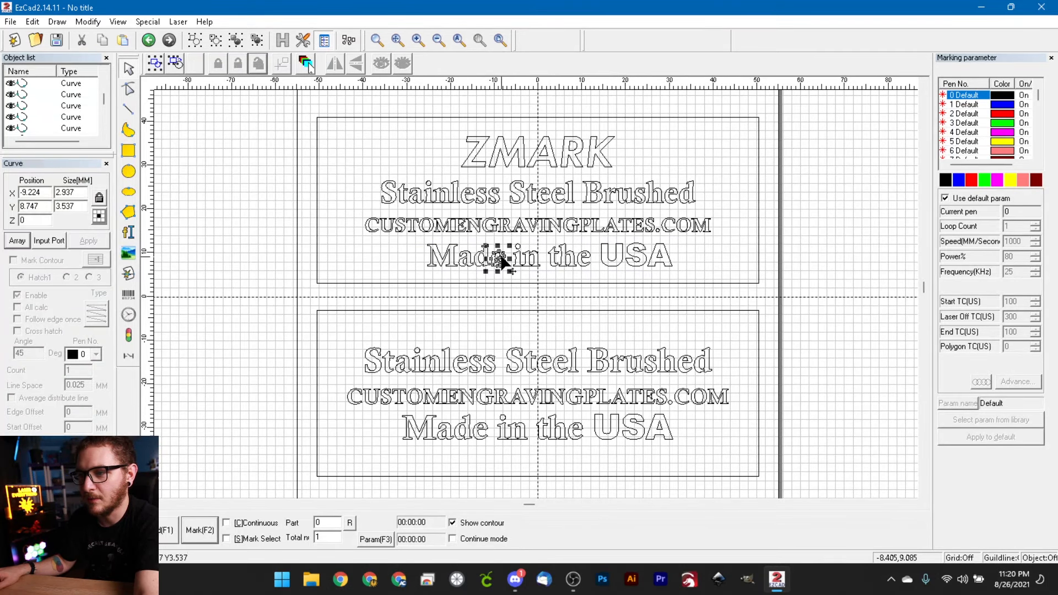
# Lock the upper plate's "Made in the USA" line again, unlock all objects, and check by box-selecting the line
pyautogui.moveTo(422, 252); pyautogui.dragTo(722, 284)
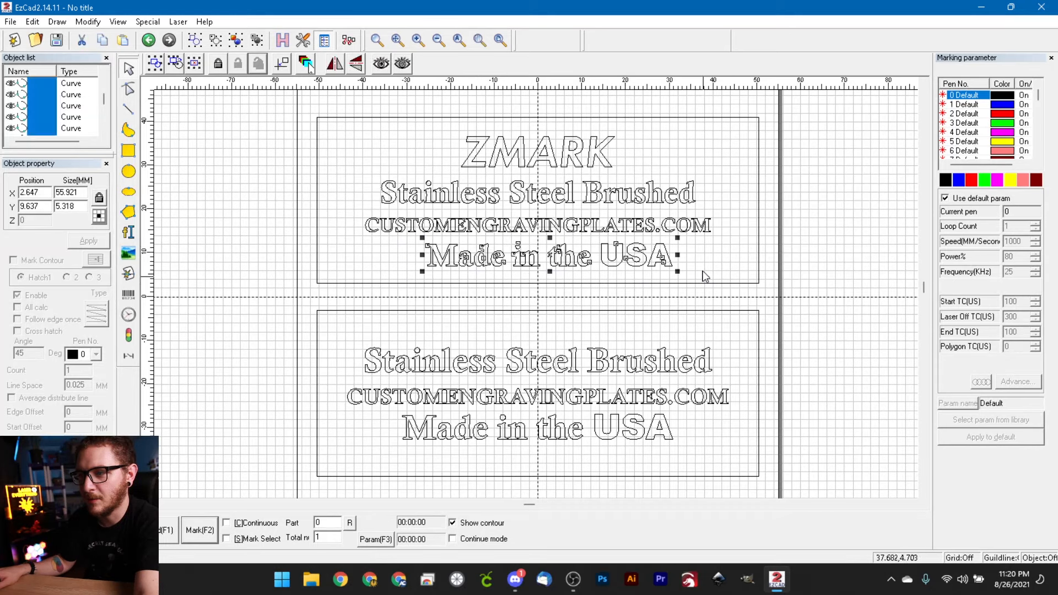
pyautogui.moveTo(402, 241); pyautogui.dragTo(402, 243)
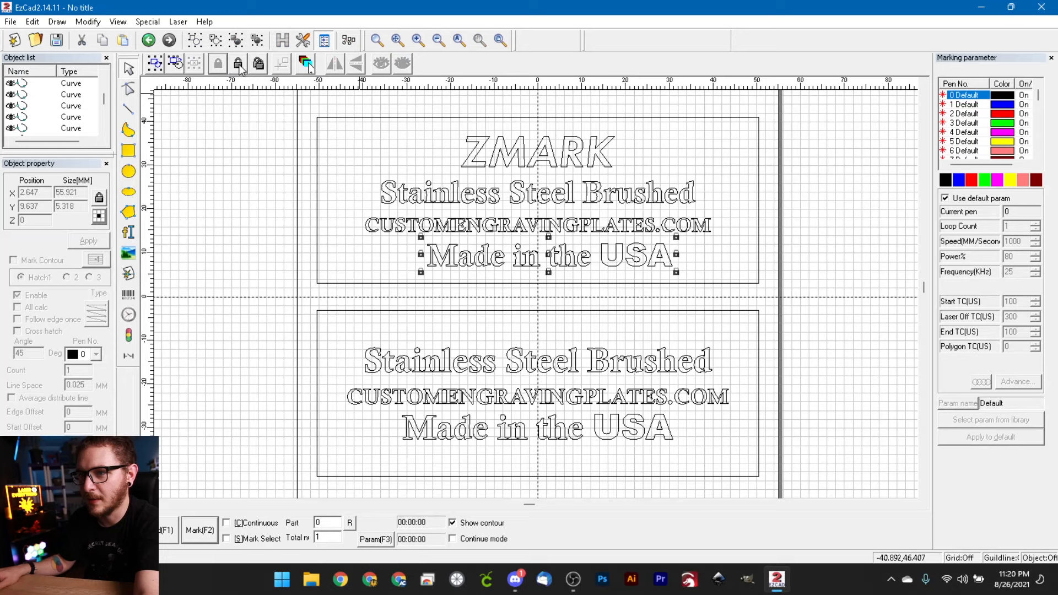
pyautogui.click(442, 258)
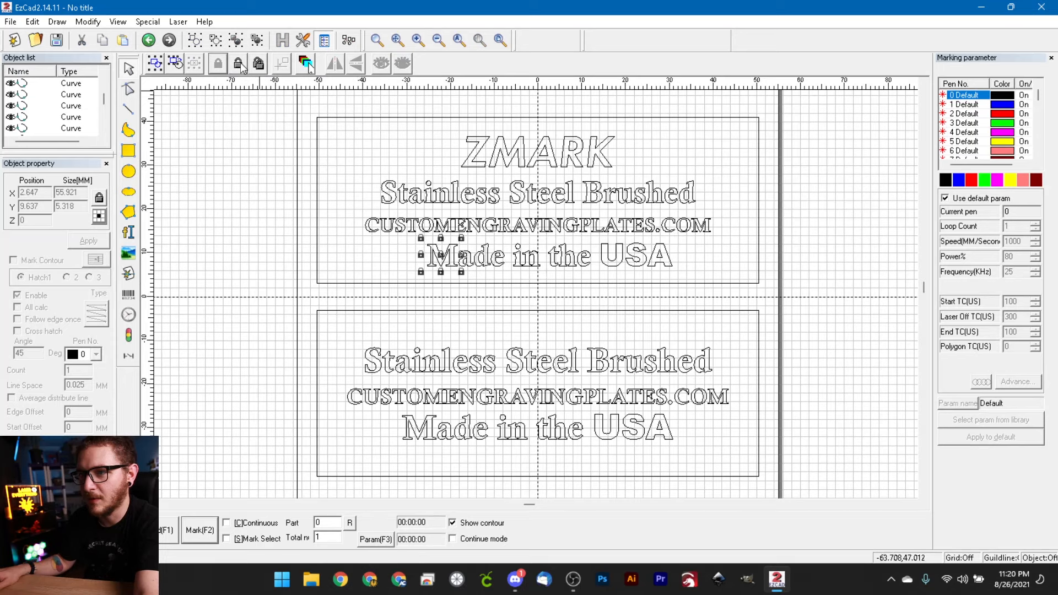
pyautogui.click(258, 65)
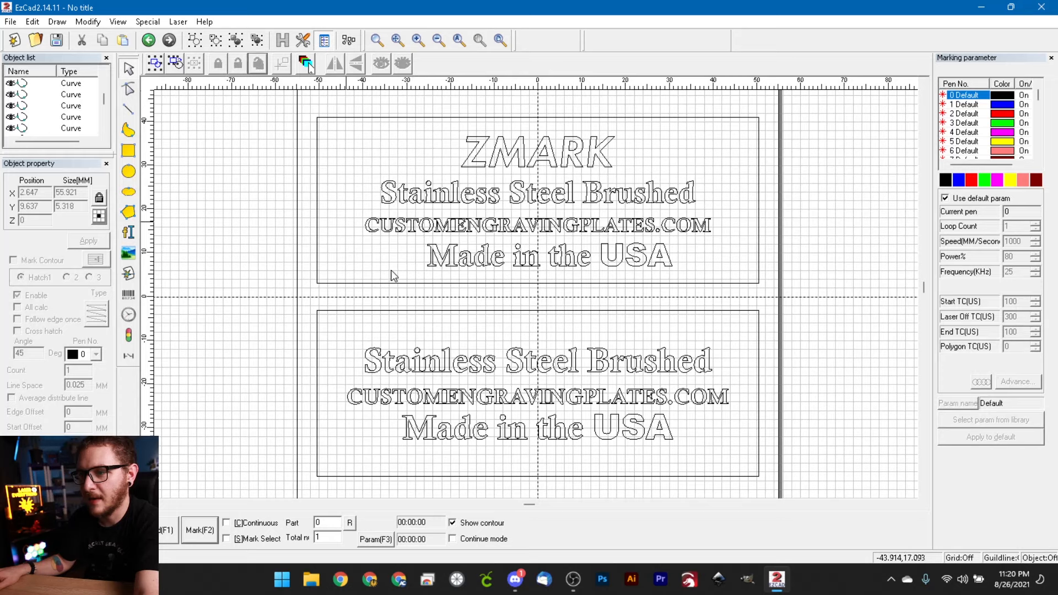
pyautogui.moveTo(411, 272); pyautogui.dragTo(707, 237)
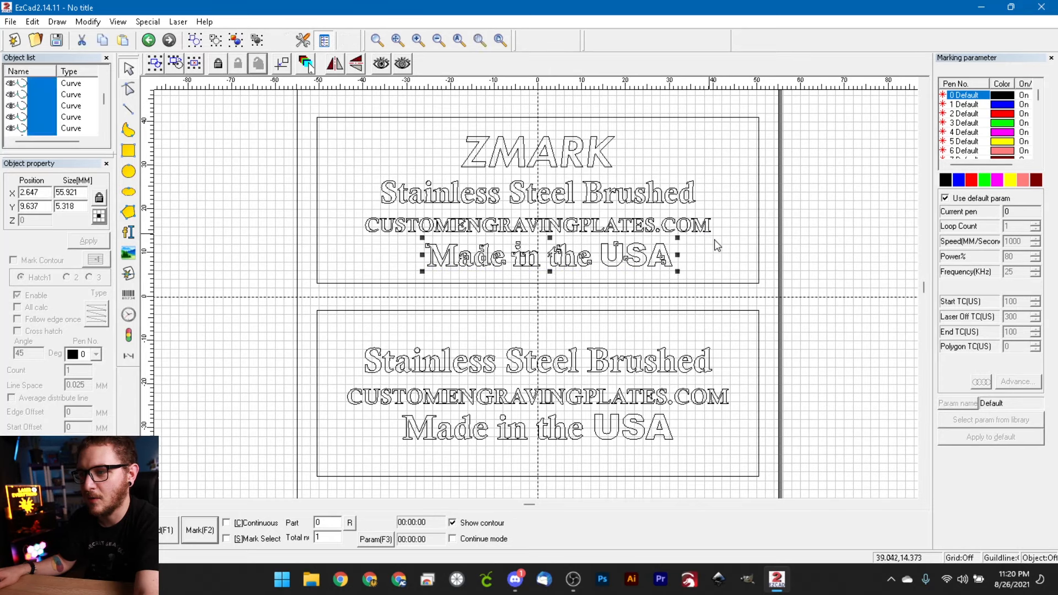
pyautogui.click(688, 265)
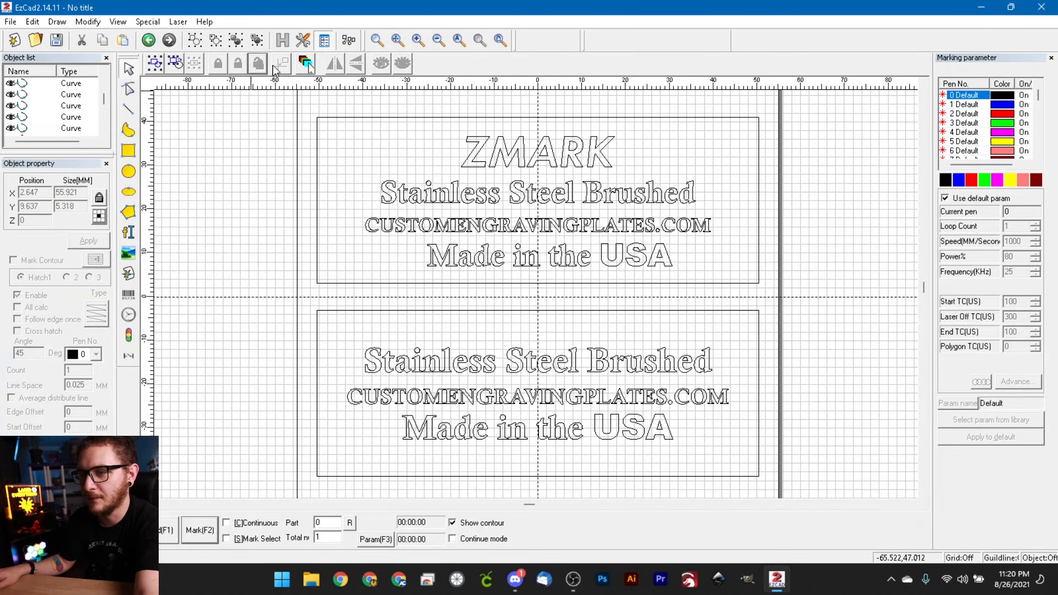
# Select the upper plate's ZMARK text and try mirroring it horizontally, flipping it back to its original orientation
pyautogui.click(308, 67)
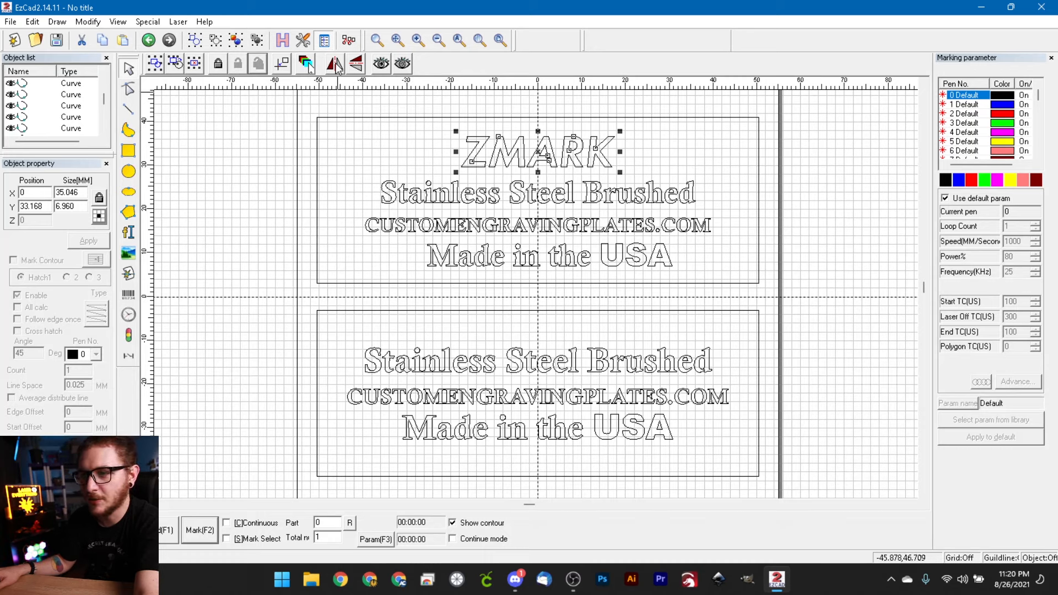
pyautogui.click(334, 65)
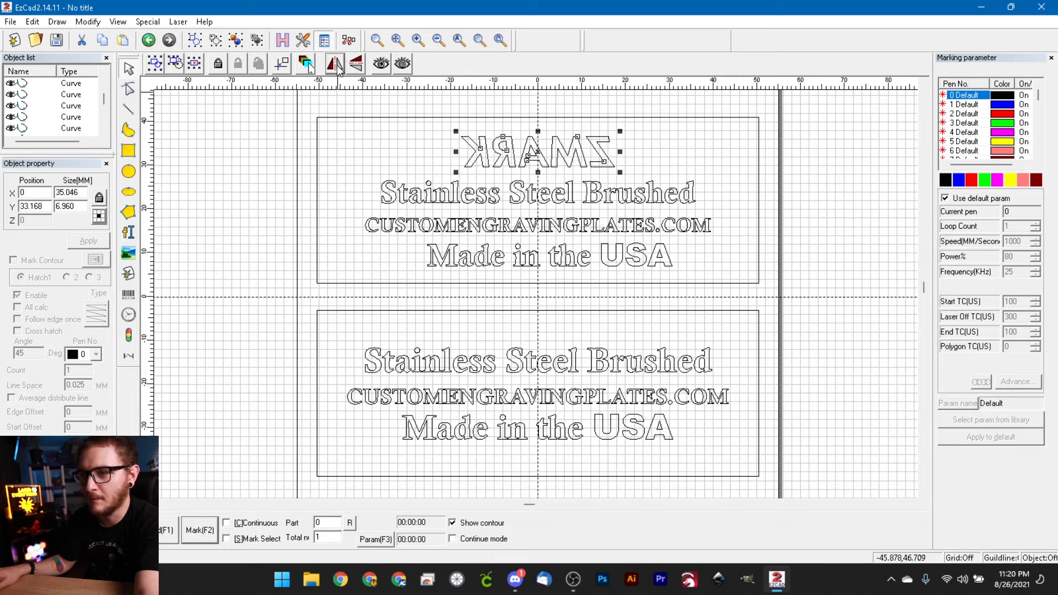
pyautogui.click(336, 65)
pyautogui.click(336, 65)
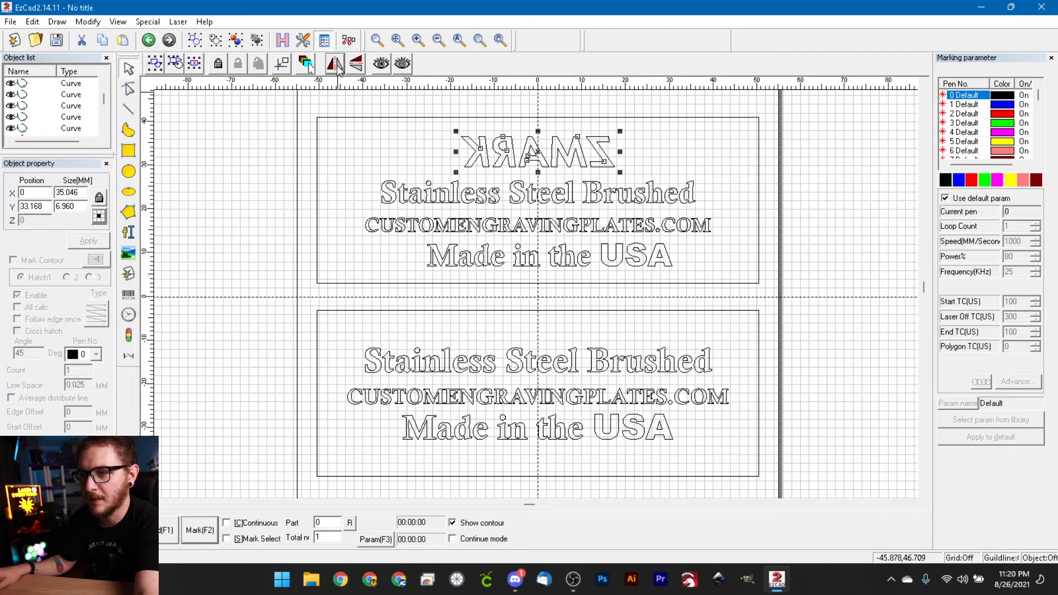
pyautogui.click(336, 65)
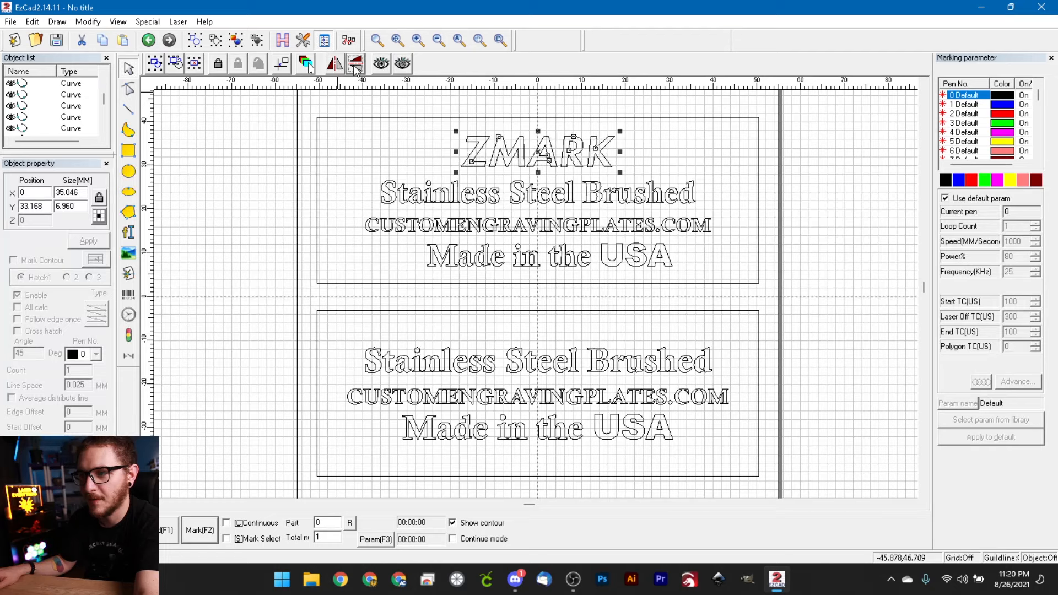
# Try mirroring the ZMARK text vertically, restore its original orientation, and clear the selection
pyautogui.click(356, 64)
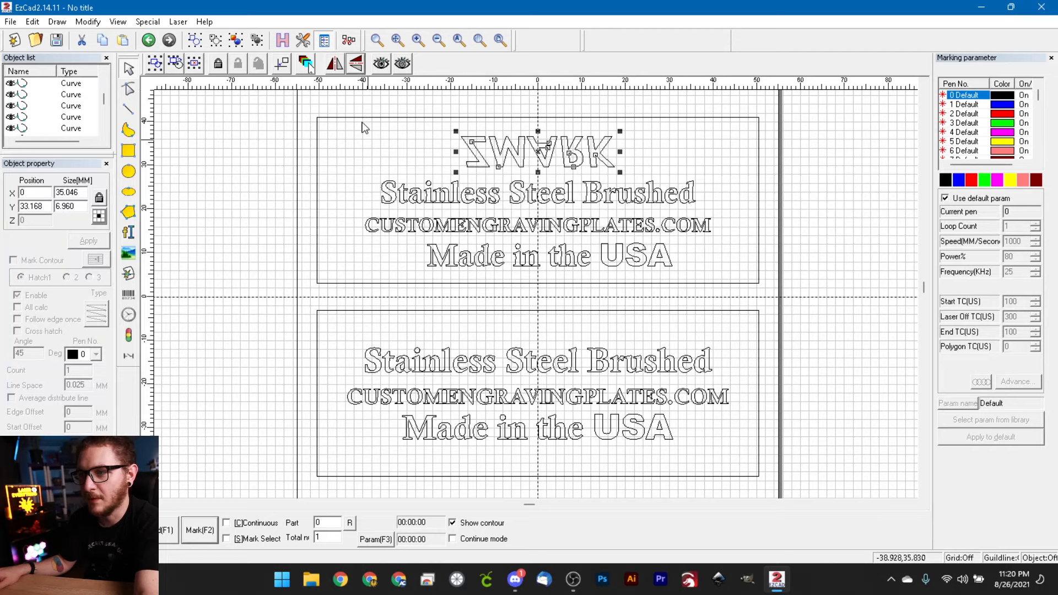
pyautogui.click(356, 64)
pyautogui.click(334, 66)
pyautogui.click(334, 66)
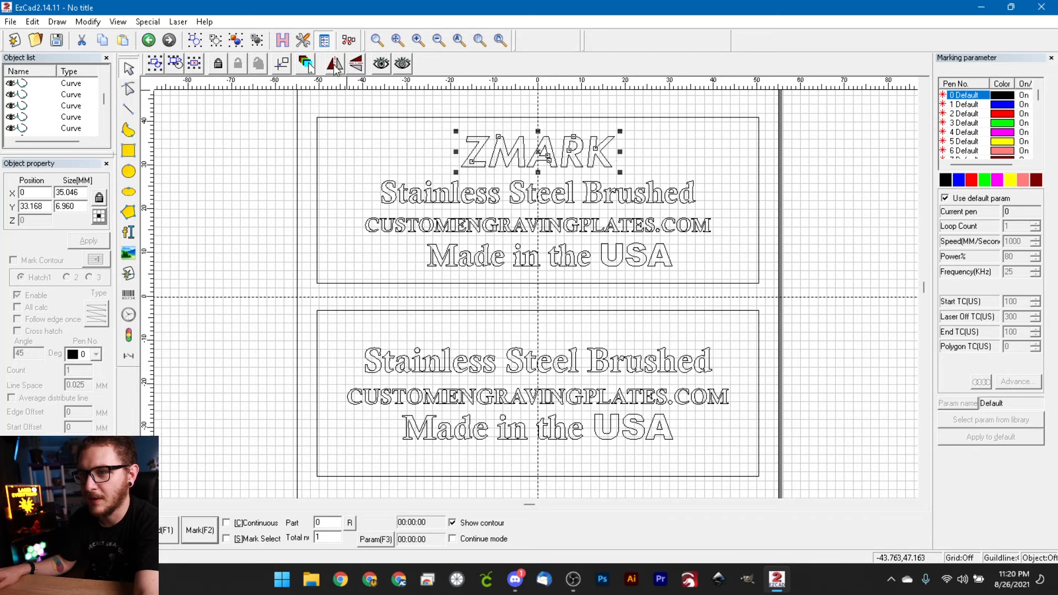
pyautogui.click(401, 202)
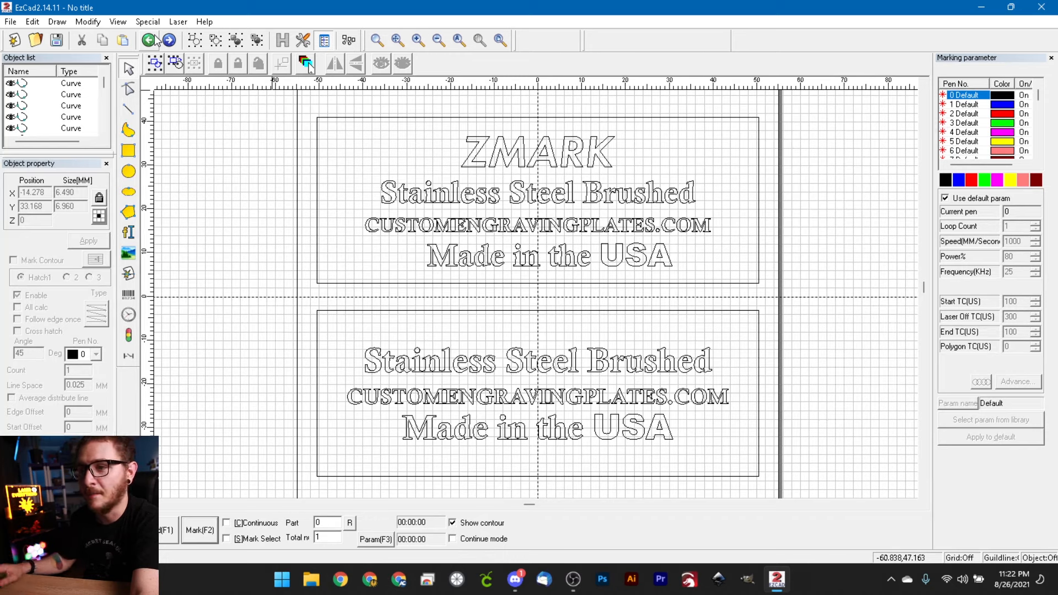
# Examine the two plates at different magnifications by zooming in and out at chosen points with the zoom tool
pyautogui.click(379, 42)
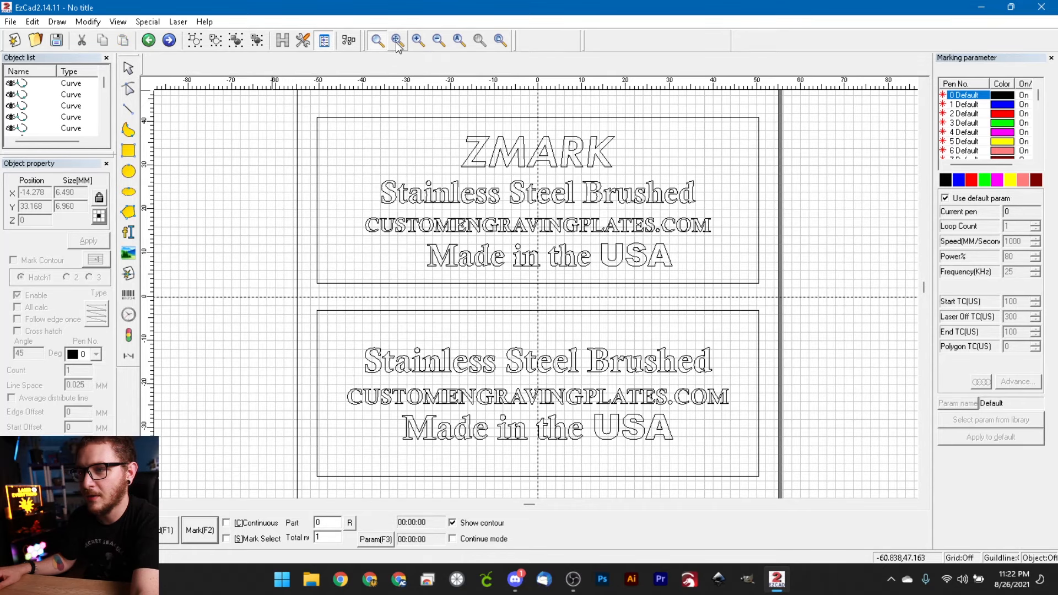
pyautogui.click(394, 110)
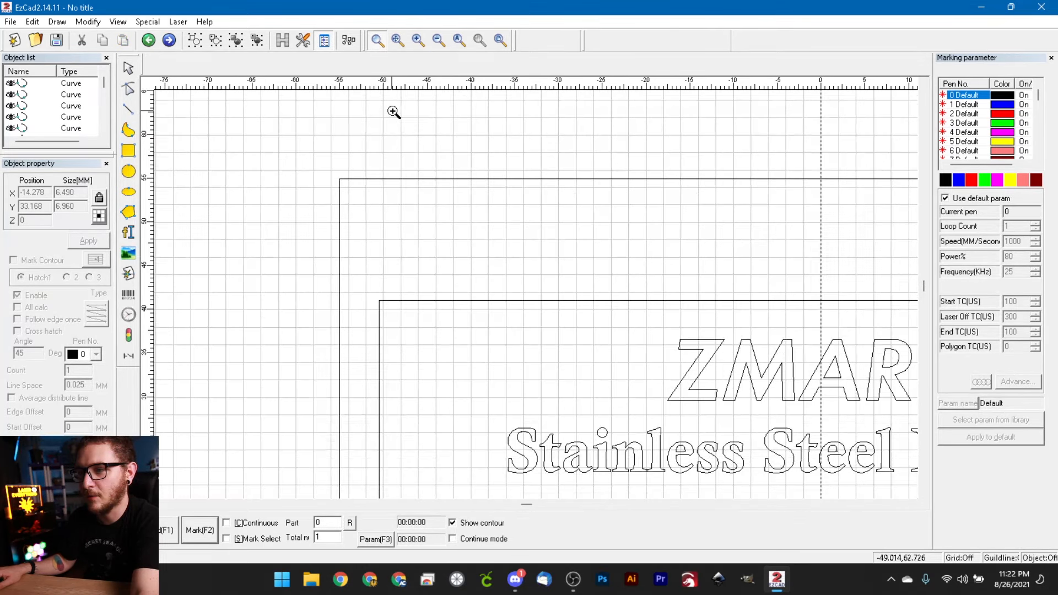
pyautogui.click(395, 146)
pyautogui.rightClick(602, 338)
pyautogui.rightClick(602, 339)
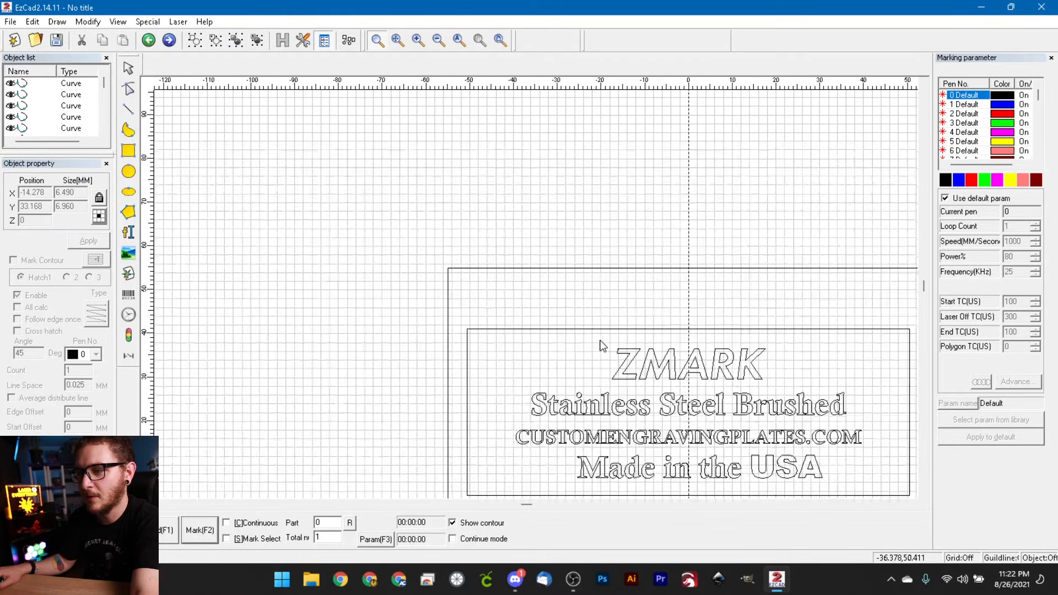
pyautogui.rightClick(457, 288)
pyautogui.click(483, 303)
pyautogui.click(483, 303)
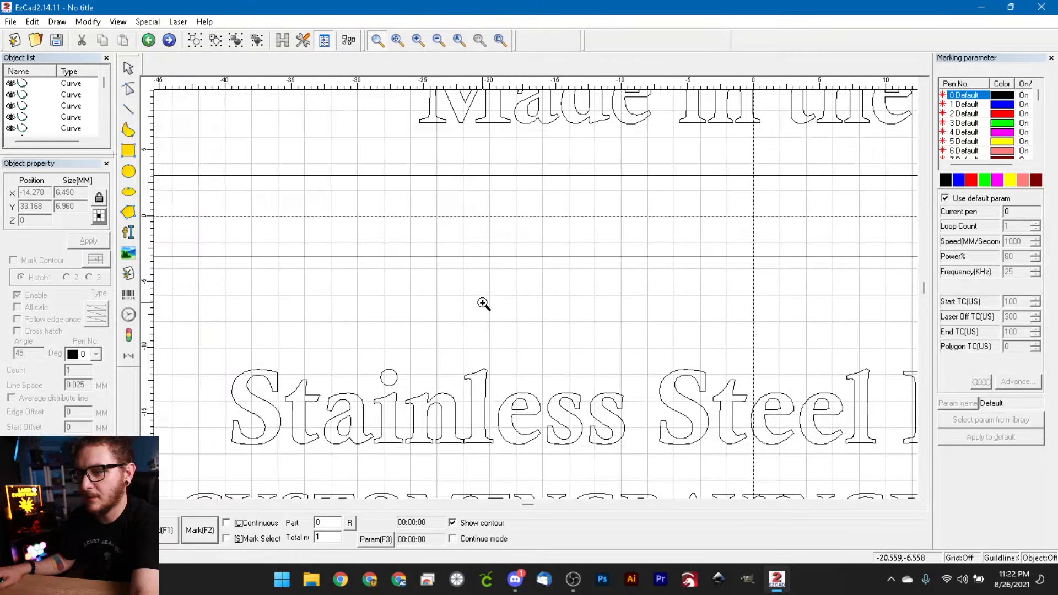
pyautogui.rightClick(483, 302)
pyautogui.rightClick(481, 303)
pyautogui.rightClick(482, 306)
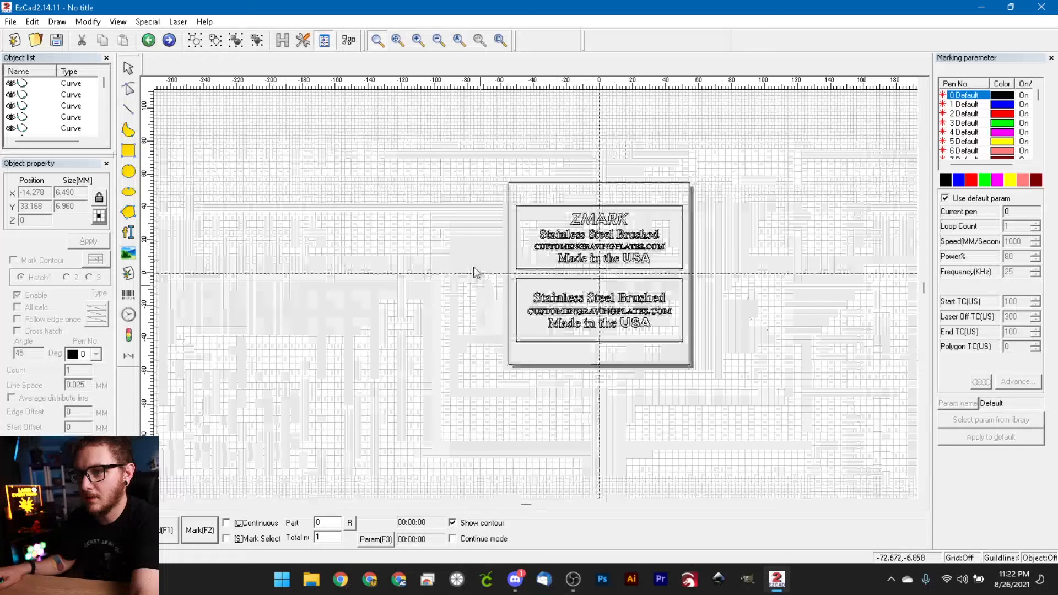
pyautogui.click(638, 260)
pyautogui.rightClick(730, 277)
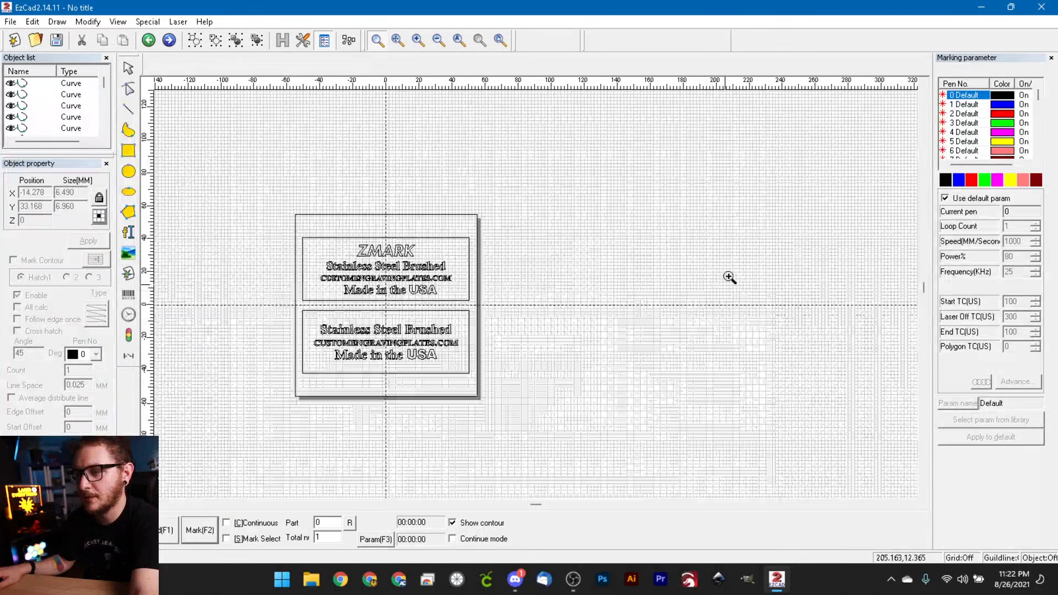
pyautogui.rightClick(695, 266)
# Pan the drawing around the workspace with the move-view tool
pyautogui.click(398, 40)
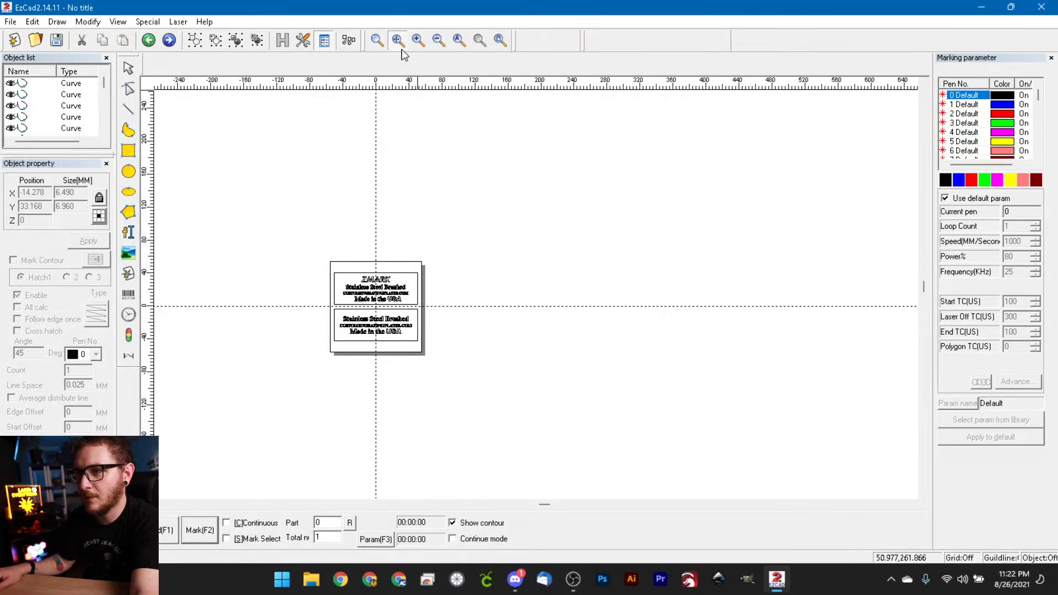
pyautogui.moveTo(415, 187); pyautogui.dragTo(583, 149)
pyautogui.moveTo(727, 238); pyautogui.dragTo(470, 232)
pyautogui.moveTo(433, 407); pyautogui.dragTo(557, 415)
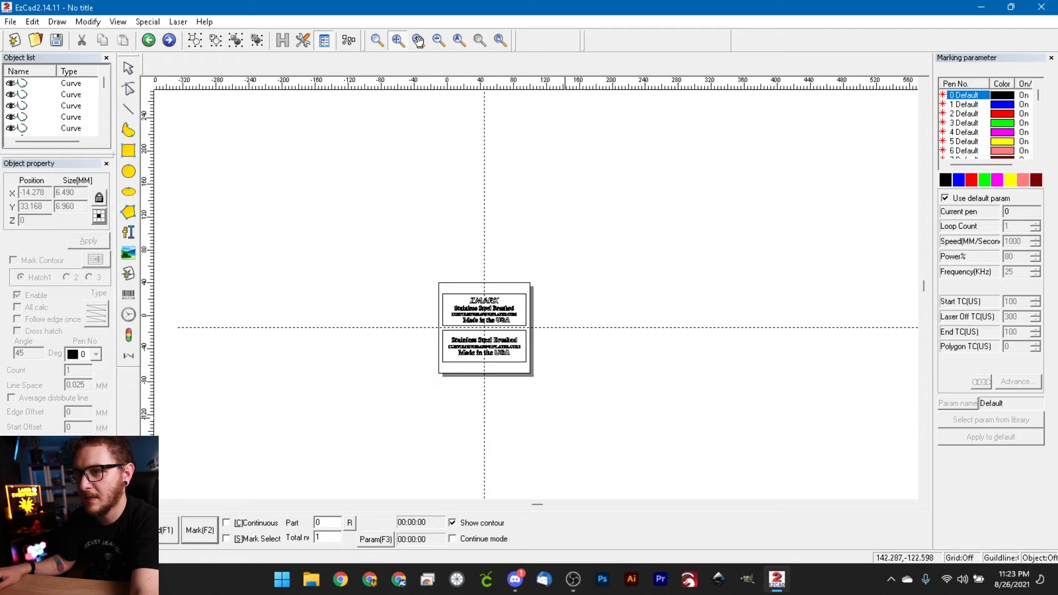
# Zoom the whole view out and in by fixed steps, and fit all objects in the view
pyautogui.click(440, 43)
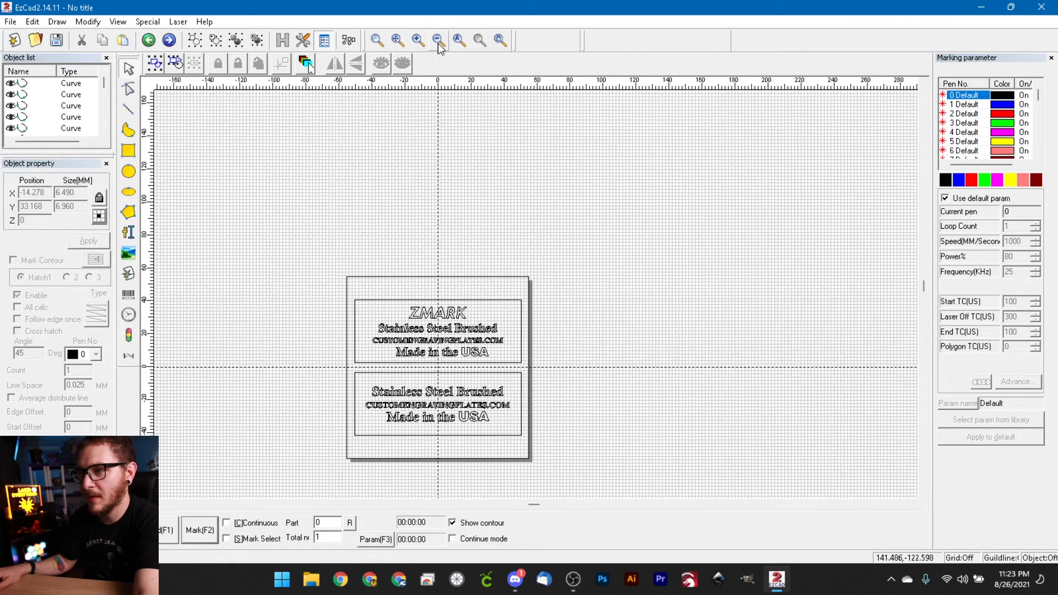
pyautogui.click(438, 44)
pyautogui.click(418, 45)
pyautogui.click(438, 44)
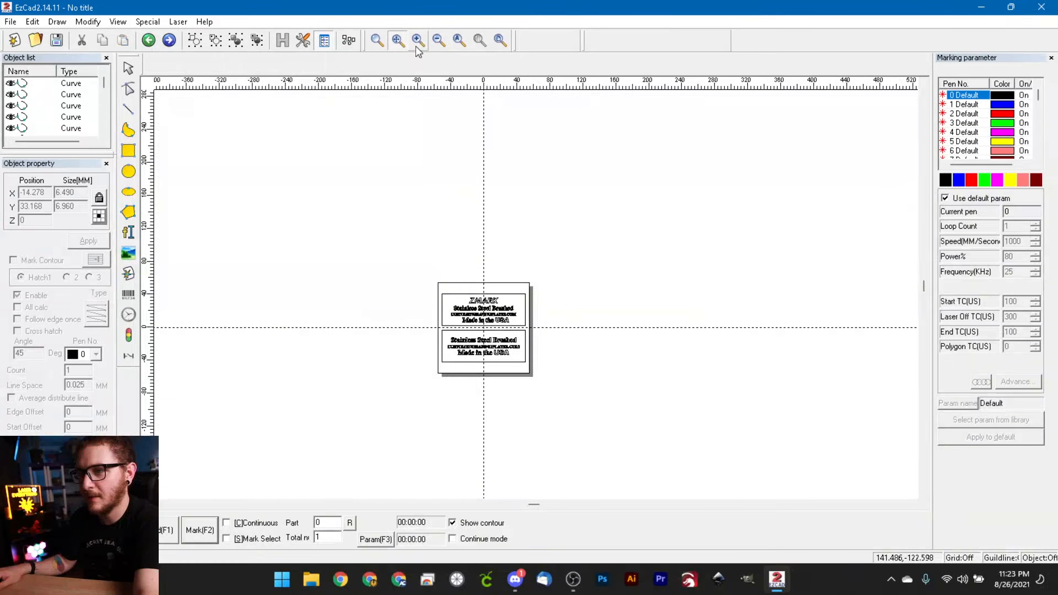
pyautogui.click(418, 44)
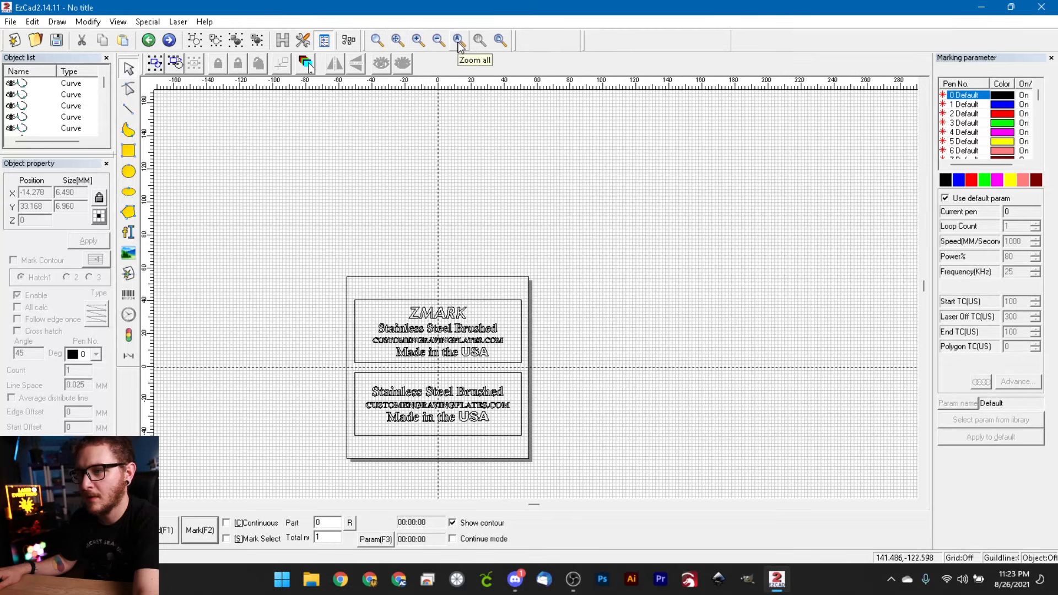
pyautogui.click(458, 40)
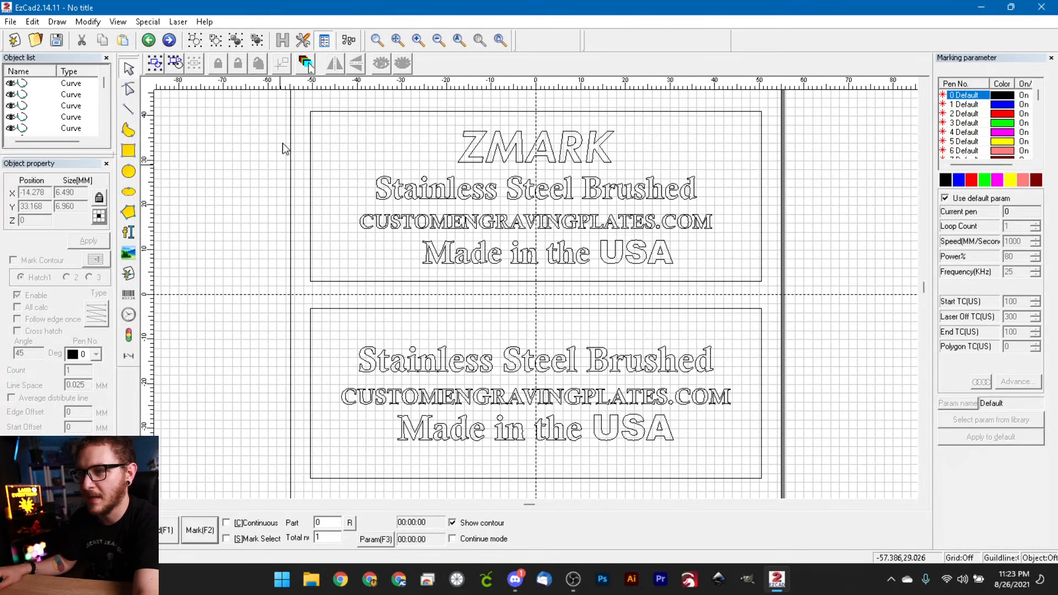
# Zoom to the selected letter Z of ZMARK, fit the full page, scroll away from it, and fit the page again
pyautogui.click(479, 40)
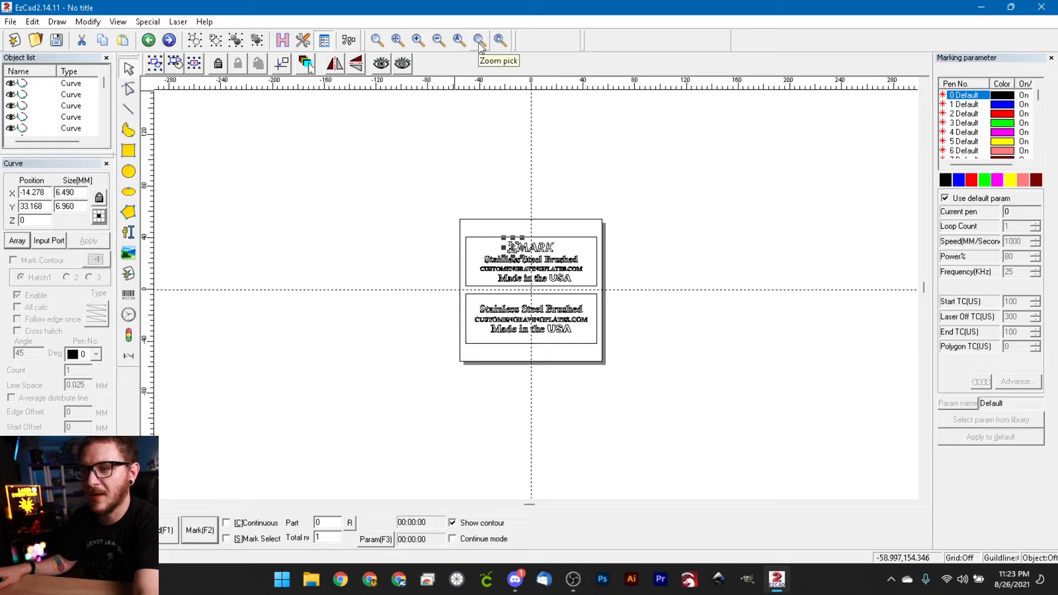
pyautogui.click(479, 41)
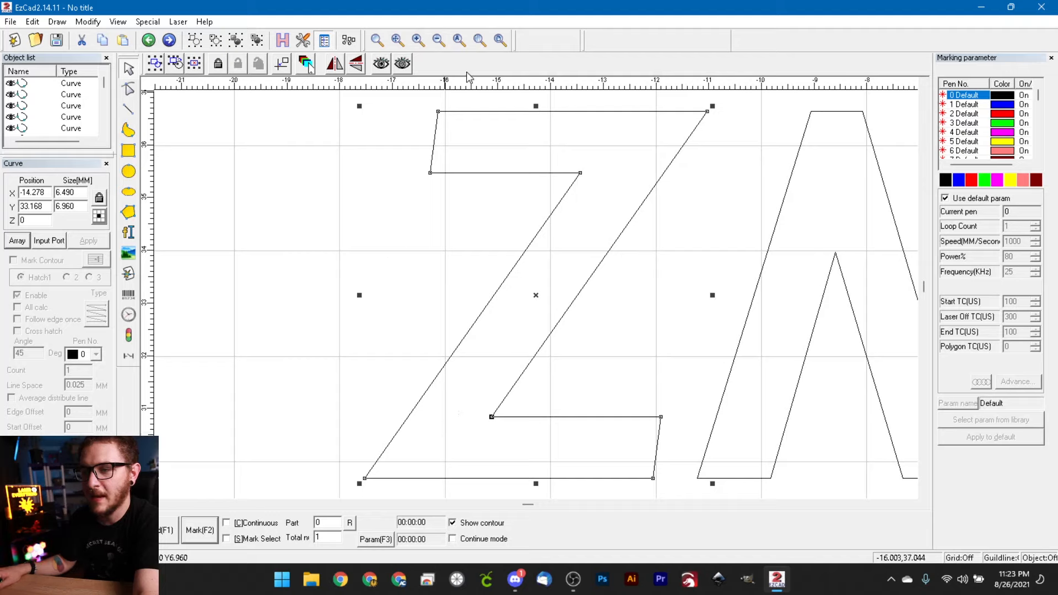
pyautogui.click(500, 41)
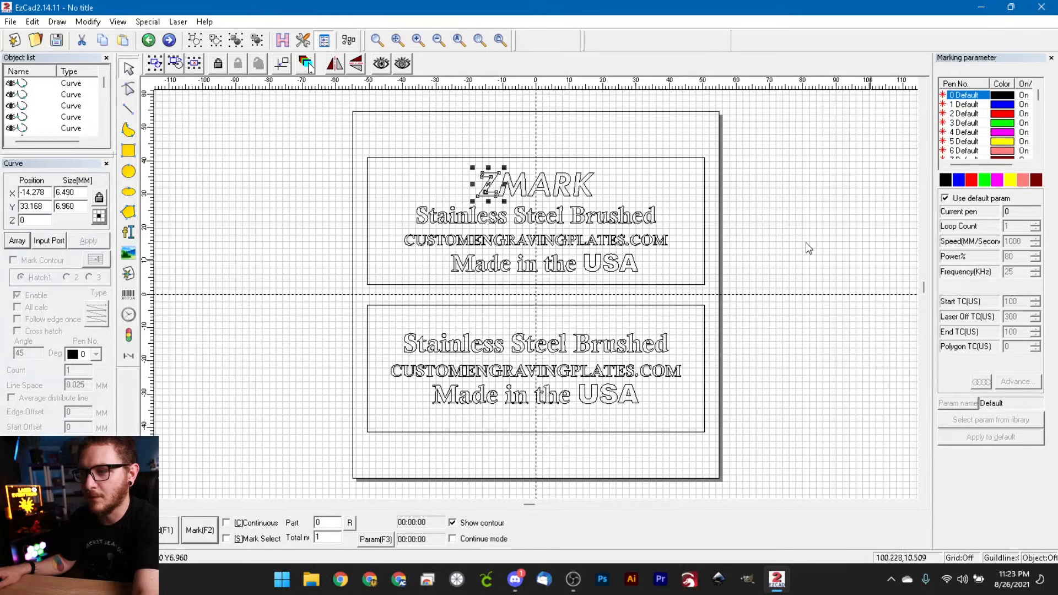
pyautogui.moveTo(620, 504); pyautogui.dragTo(800, 504)
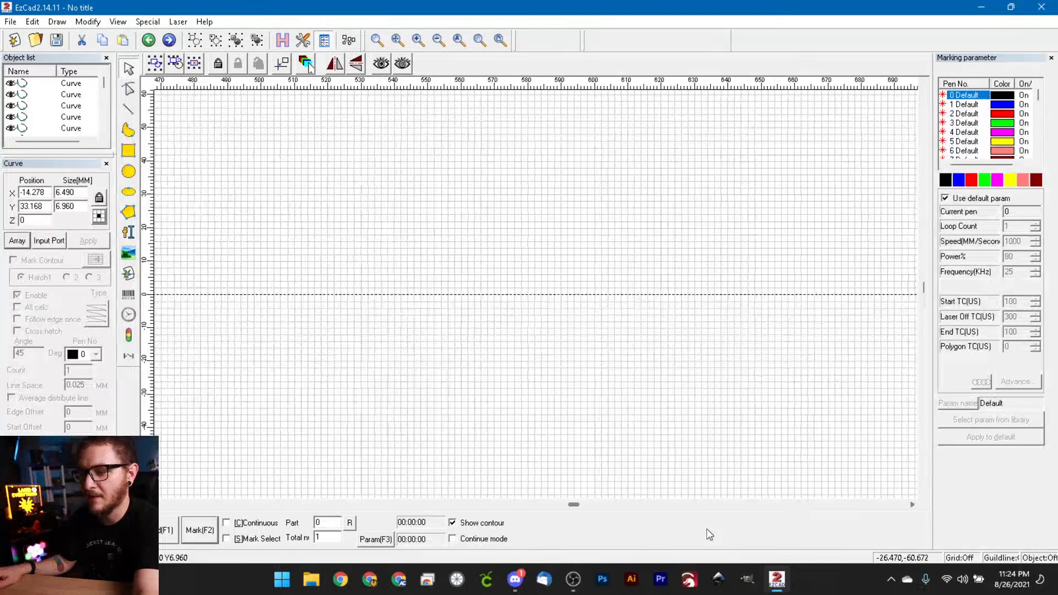
pyautogui.click(504, 43)
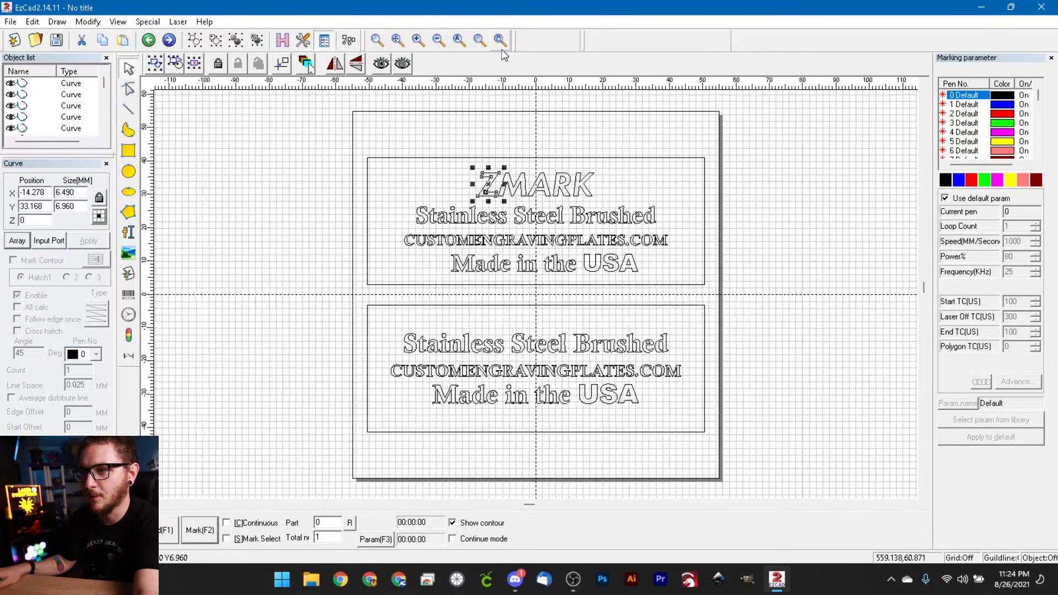
# Group the curves of the upper plate's "Made in the USA" line and clear the selection
pyautogui.click(494, 135)
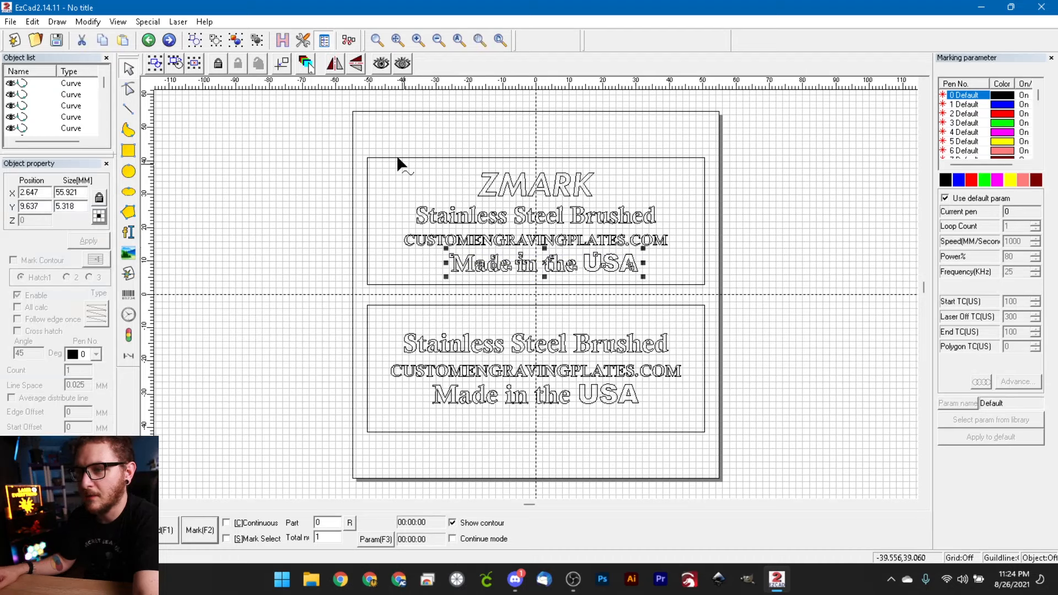
pyautogui.click(239, 41)
pyautogui.click(336, 209)
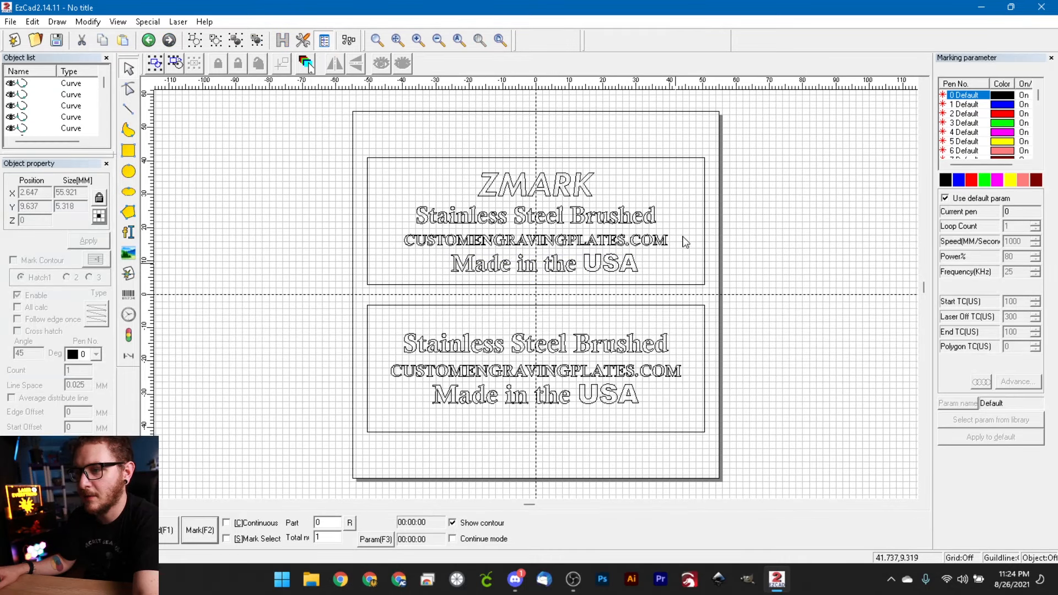
# Group the ZMARK letters and delete the "Stainless Steel Brushed" and website lines beneath them in the upper plate
pyautogui.moveTo(595, 200); pyautogui.dragTo(445, 174)
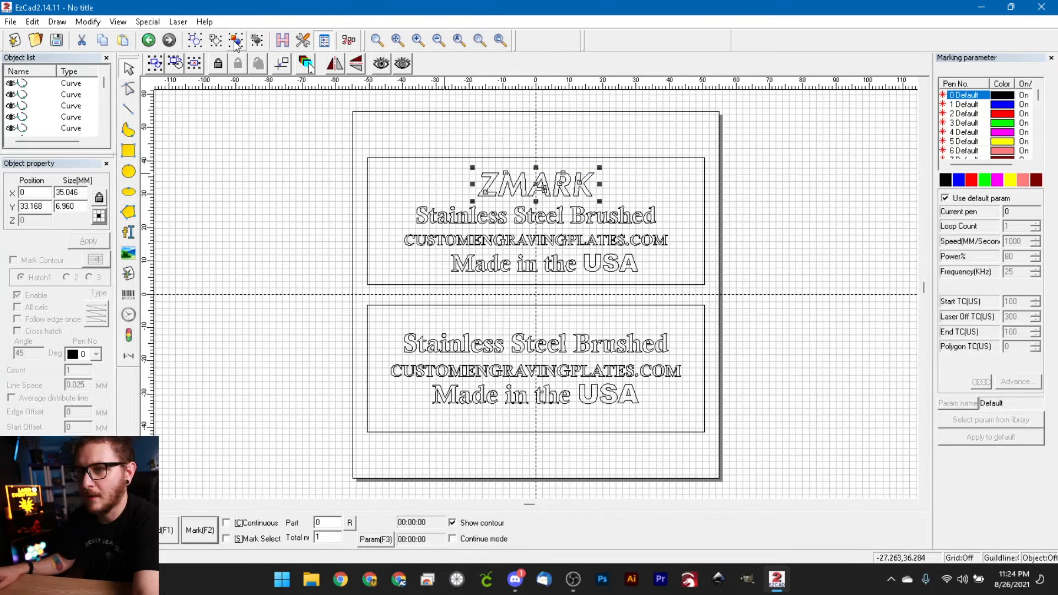
pyautogui.click(369, 235)
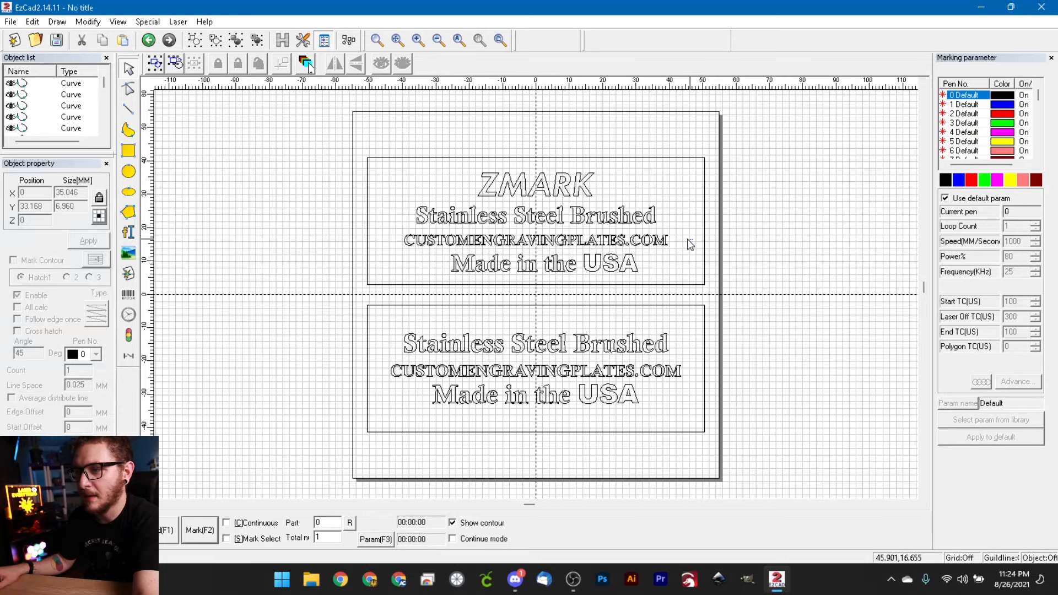
pyautogui.moveTo(691, 245); pyautogui.dragTo(369, 198)
pyautogui.press('Delete')
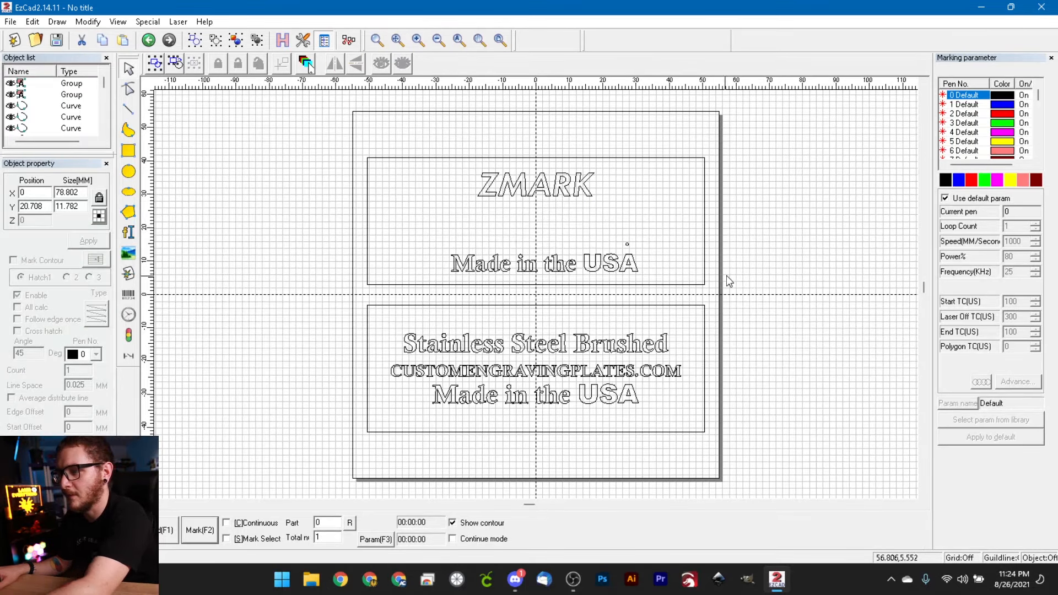
# Delete the upper plate's rectangular outline and the whole lower plate with its text
pyautogui.click(704, 254)
pyautogui.moveTo(737, 454); pyautogui.dragTo(208, 300)
pyautogui.press('Delete')
# Move the "Made in the USA" group to about X -39.4, Y 6.1 and the ZMARK group to about X 24.6, Y 43.5
pyautogui.click(511, 267)
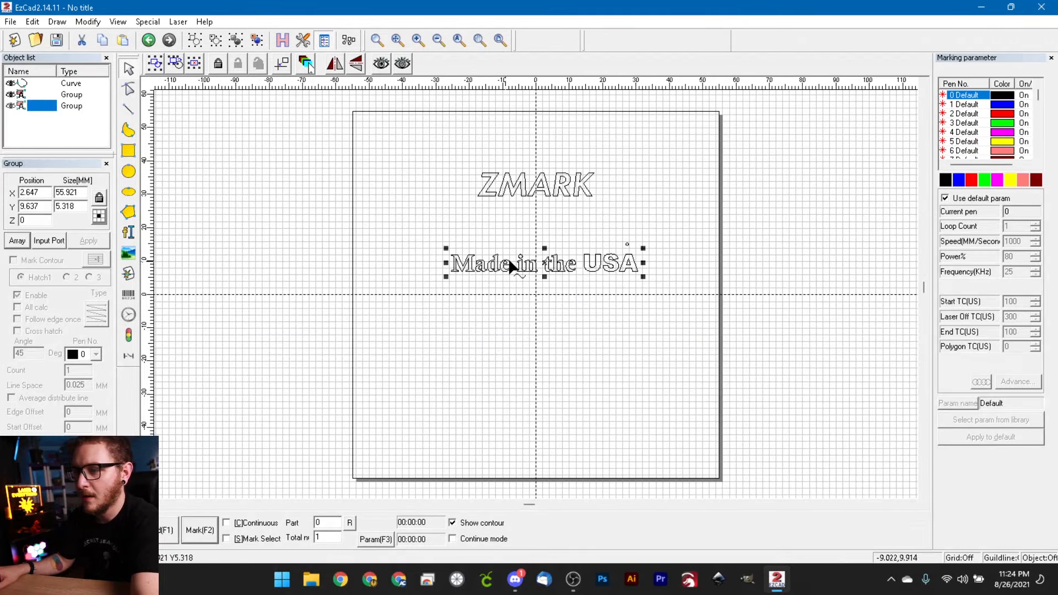
pyautogui.moveTo(512, 267); pyautogui.dragTo(371, 279)
pyautogui.click(557, 191)
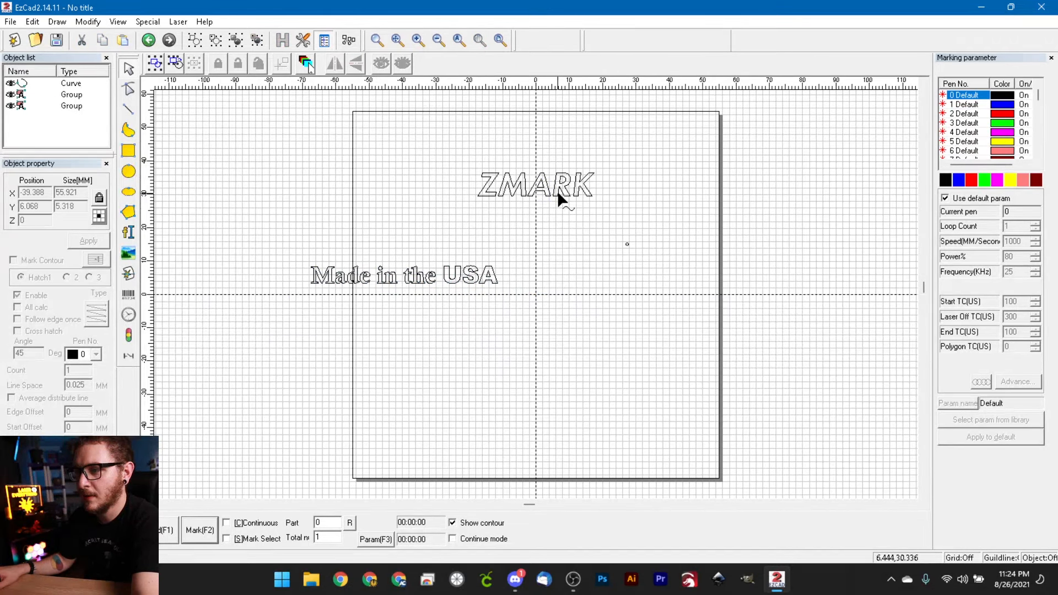
pyautogui.click(562, 190)
pyautogui.moveTo(562, 191); pyautogui.dragTo(644, 156)
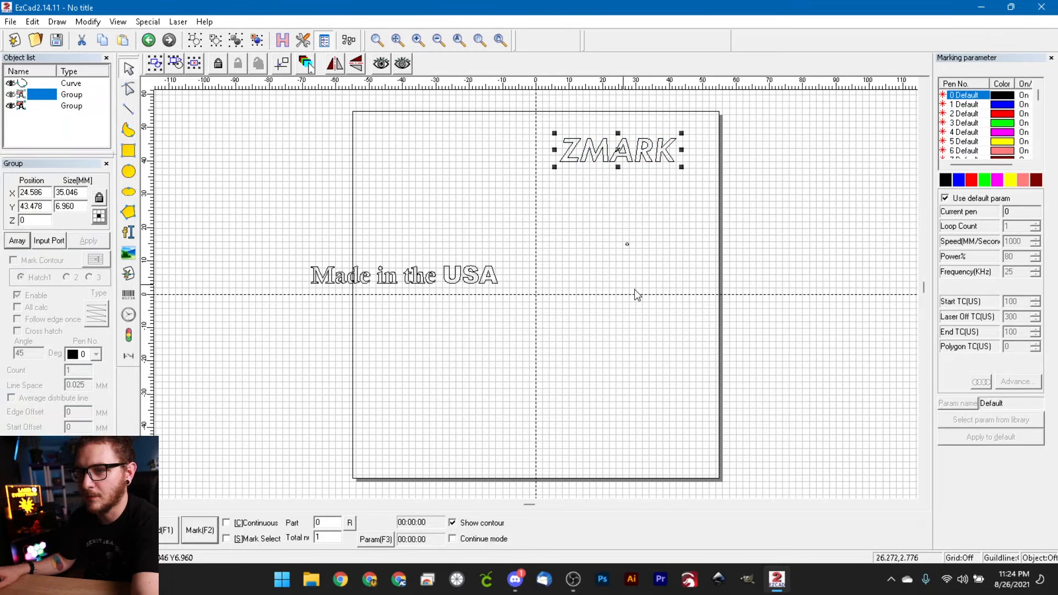
# Align the ZMARK group to the "Made in the USA" group by Hor center, and undo the alignment
pyautogui.keyDown('shift'); pyautogui.click(420, 282); pyautogui.keyUp('shift')
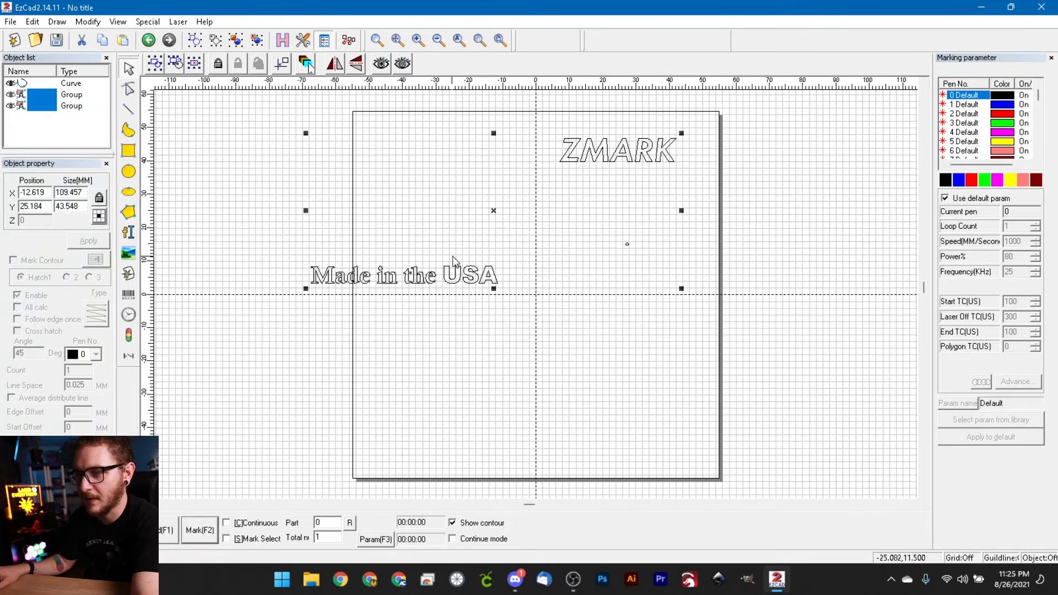
pyautogui.click(88, 23)
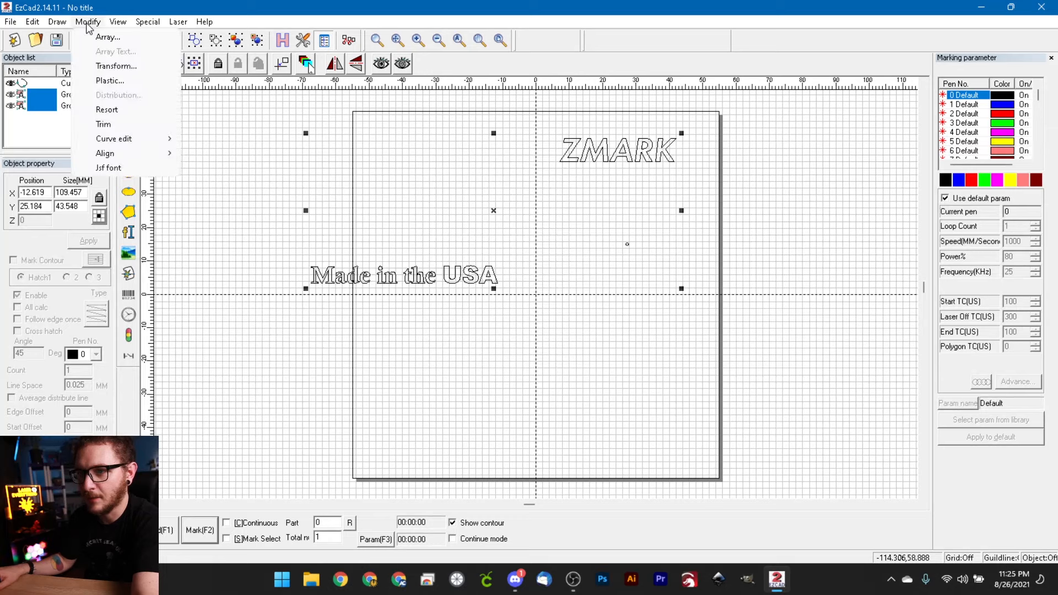
pyautogui.moveTo(118, 158)
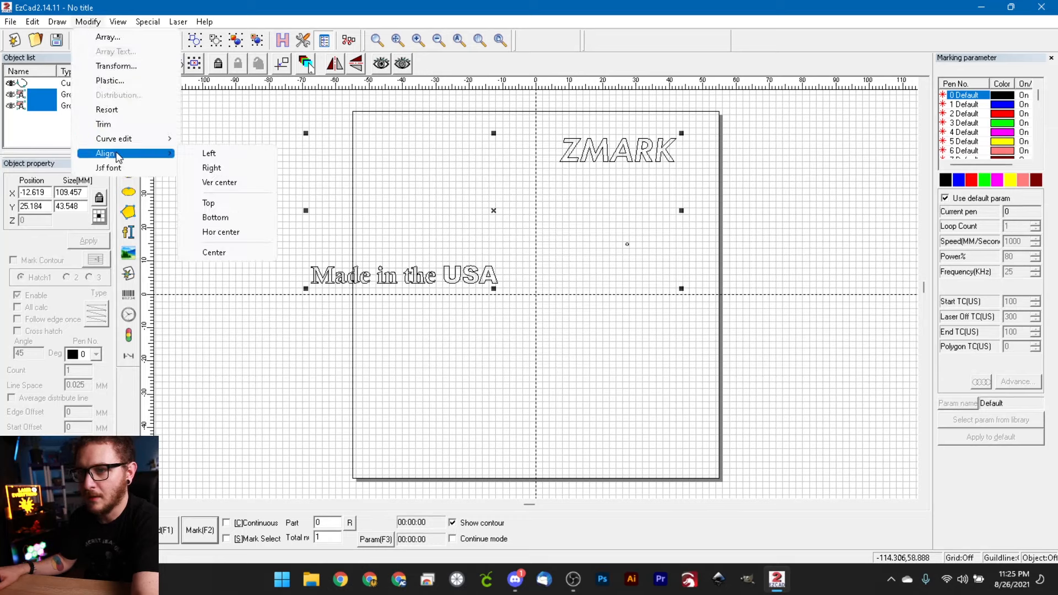
pyautogui.click(232, 232)
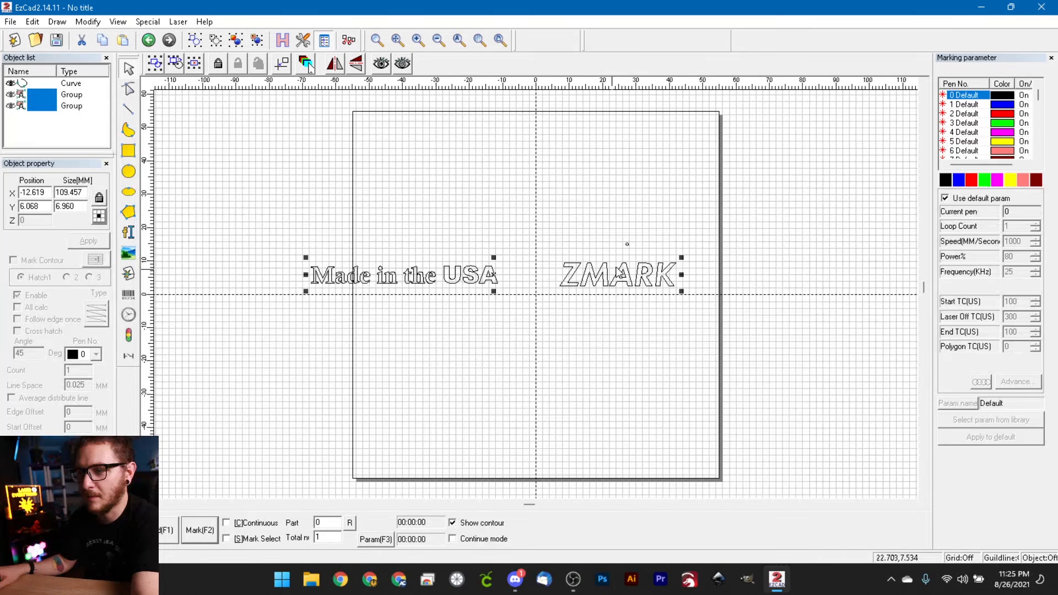
pyautogui.hotkey('ctrl', 'z')
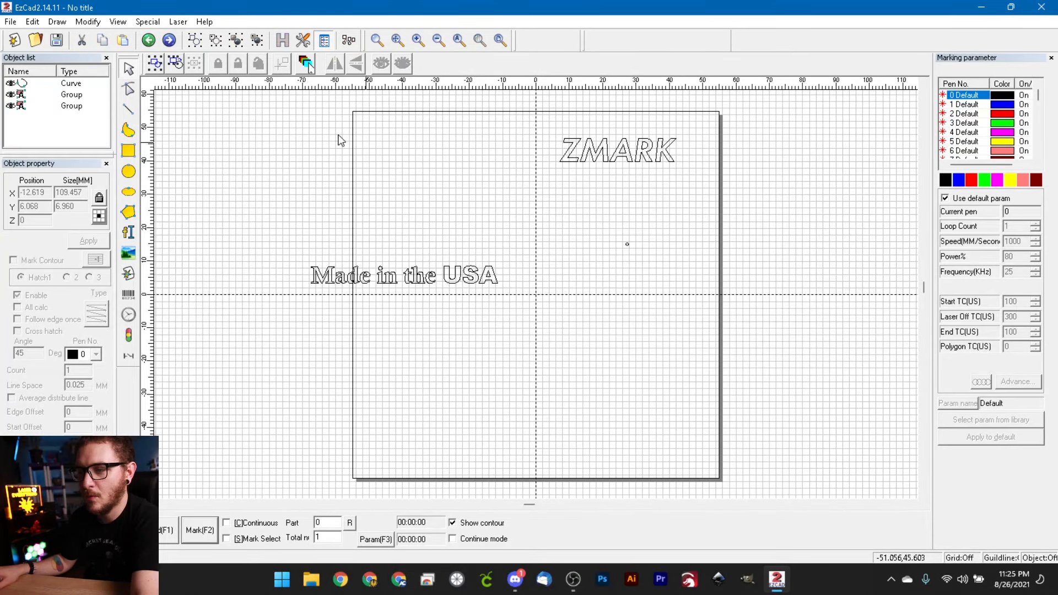
# Align all objects by Ver center and clear the selection
pyautogui.hotkey('ctrl', 'a')
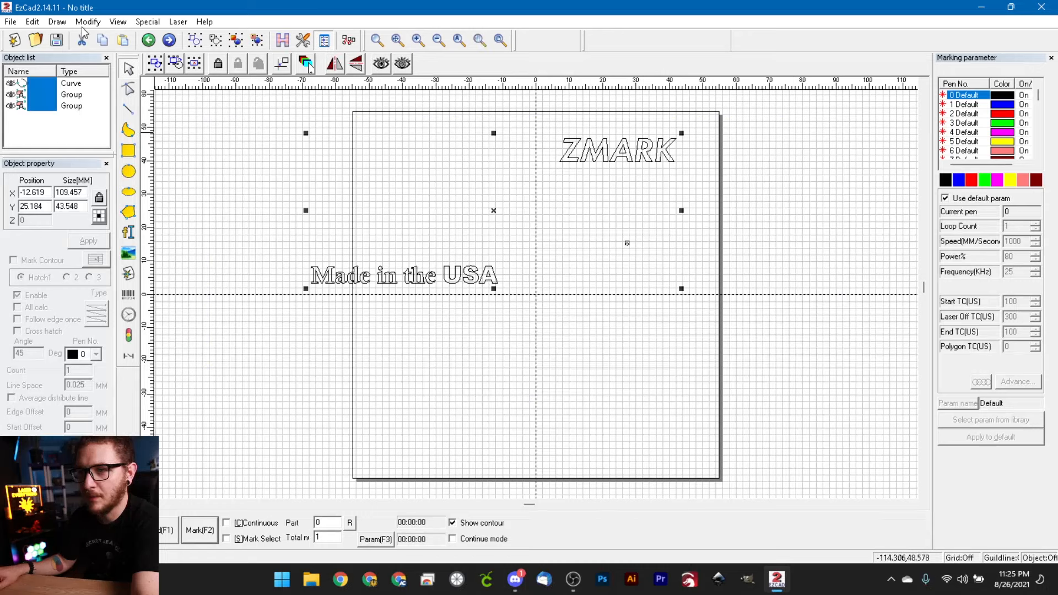
pyautogui.click(88, 22)
pyautogui.moveTo(110, 149)
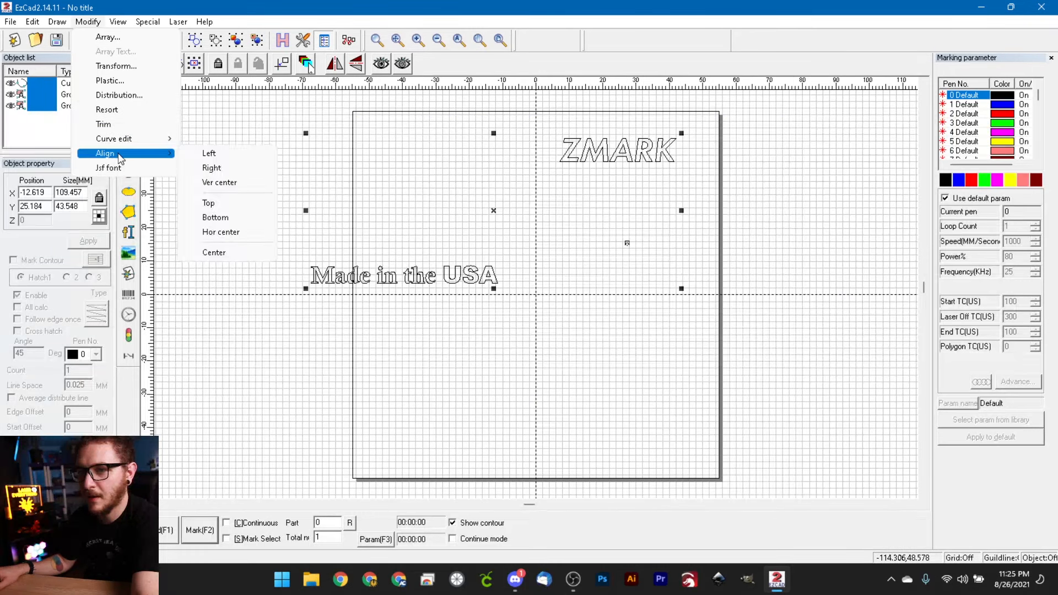
pyautogui.click(234, 185)
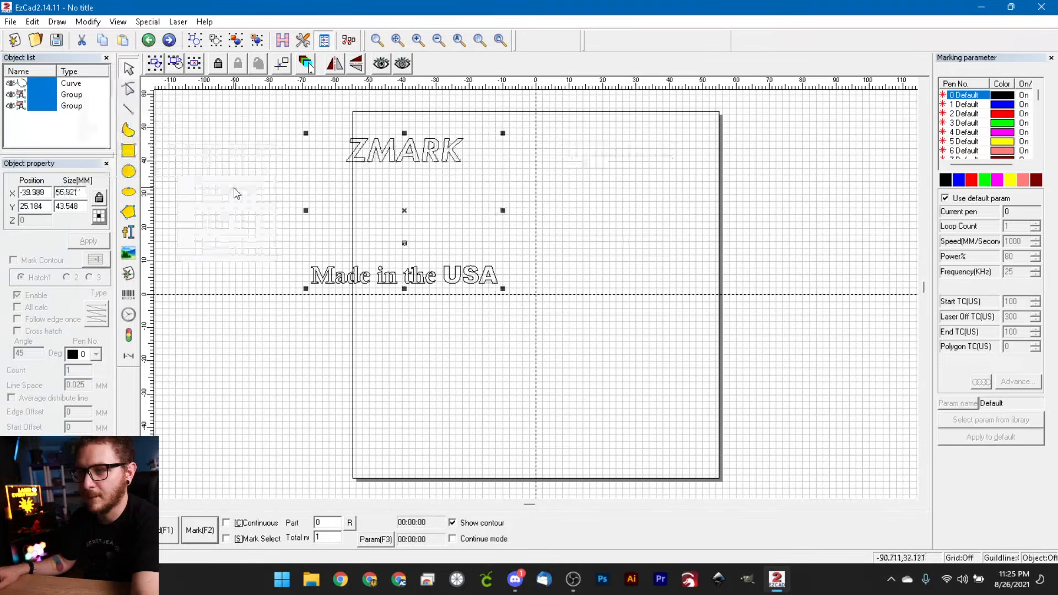
pyautogui.click(270, 167)
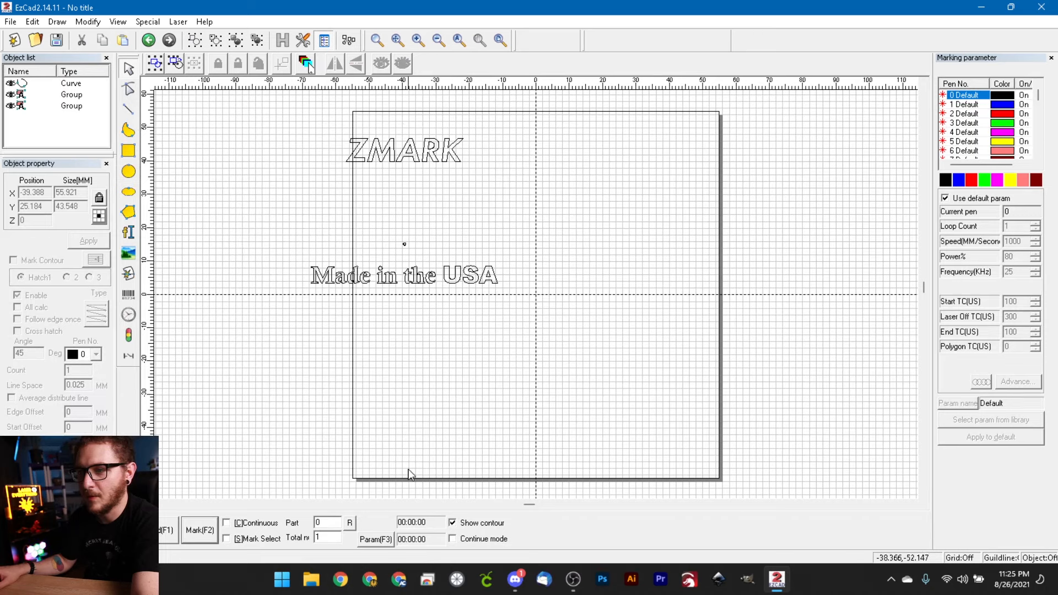
# Move the ZMARK group to about X 12, Y 31.2 and view the Align options with only that group selected
pyautogui.moveTo(394, 153); pyautogui.dragTo(301, 92)
pyautogui.moveTo(107, 27); pyautogui.dragTo(93, 24)
pyautogui.click(91, 22)
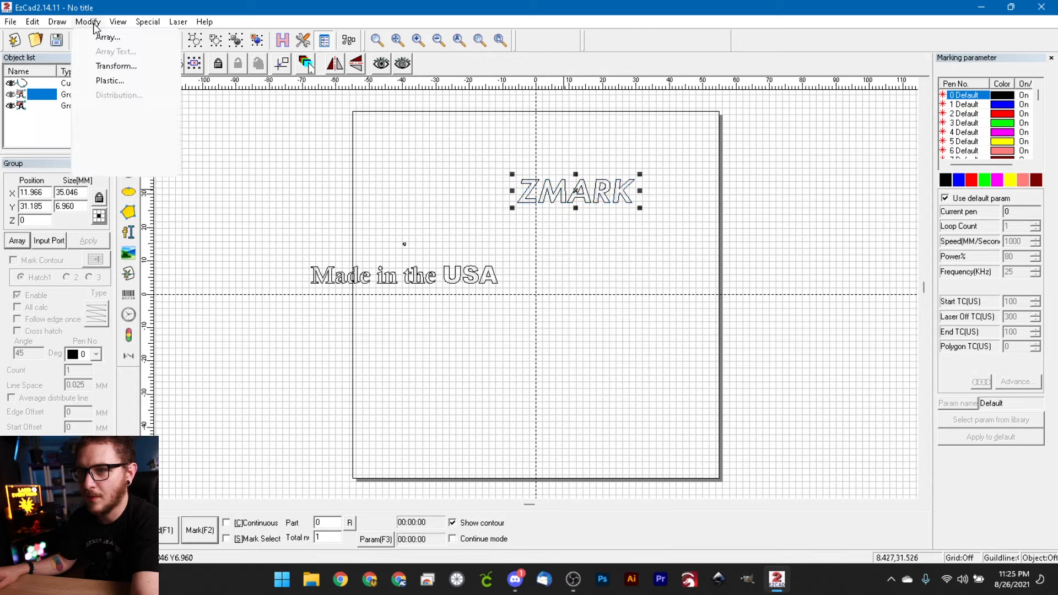
pyautogui.moveTo(111, 157)
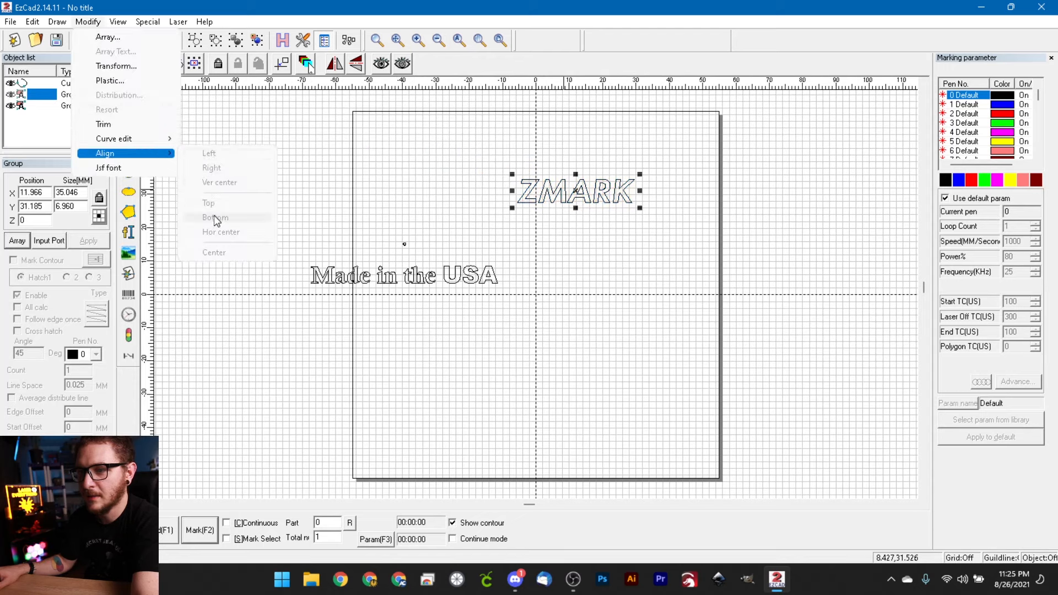
pyautogui.click(220, 265)
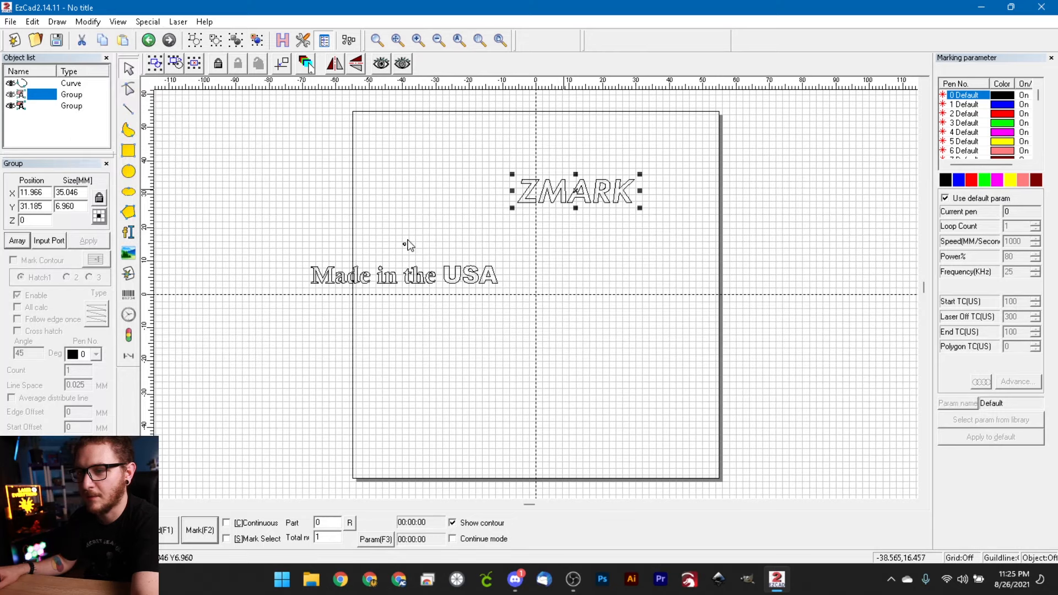
# Delete the small stray curve above the "Made in the USA" line
pyautogui.moveTo(247, 127); pyautogui.dragTo(714, 386)
pyautogui.moveTo(373, 198); pyautogui.dragTo(429, 259)
pyautogui.press('Delete')
# Select both text groups together, align them with the Center option, and undo the alignment
pyautogui.moveTo(252, 130); pyautogui.dragTo(613, 240)
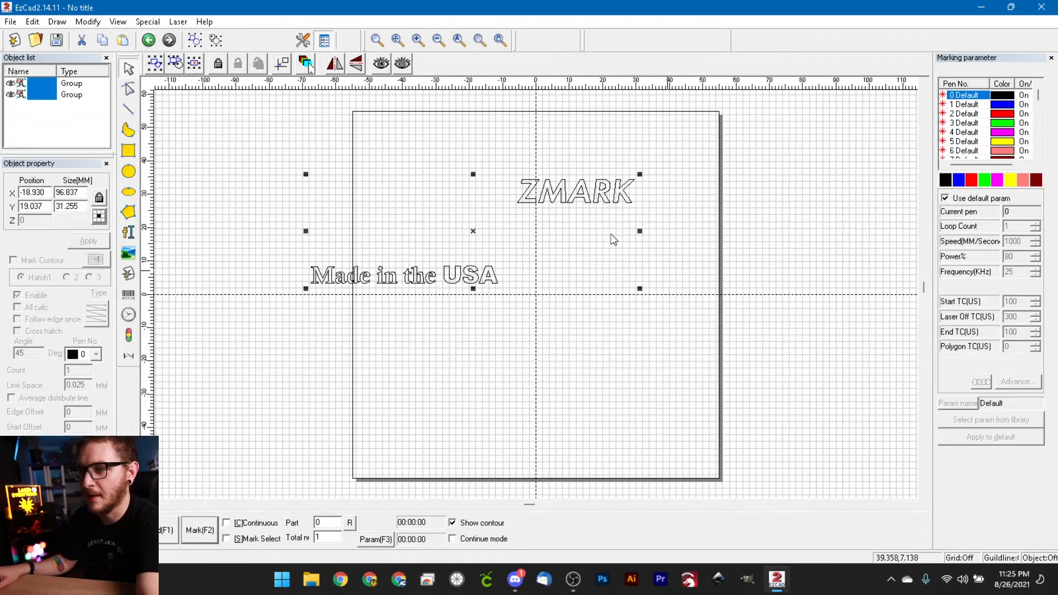
pyautogui.click(94, 23)
pyautogui.moveTo(132, 155)
pyautogui.click(221, 256)
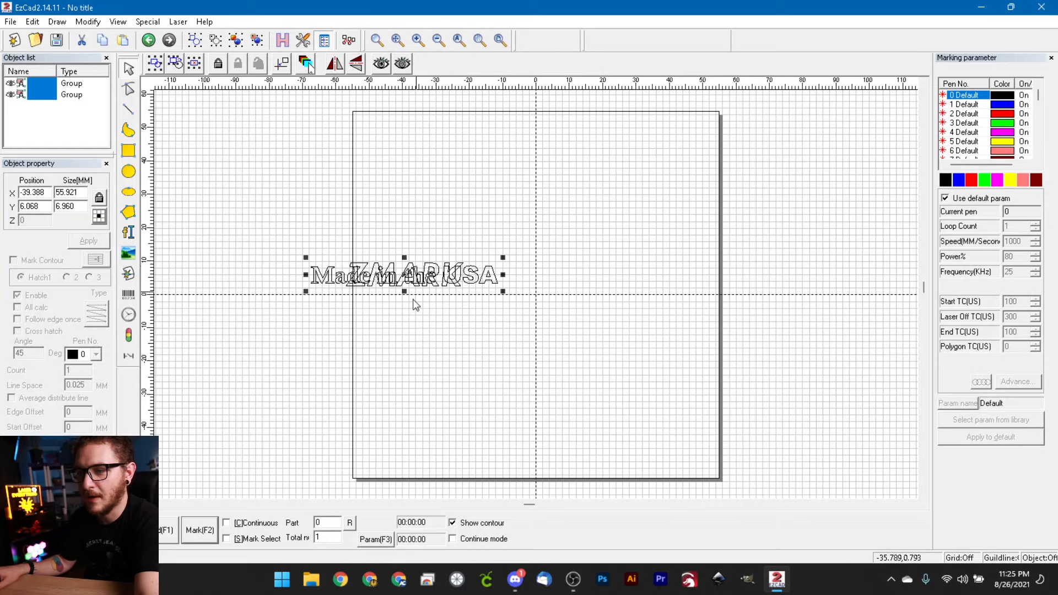
pyautogui.hotkey('ctrl', 'z')
# Select the ZMARK group first, add the "Made in the USA" group, and align them by Center
pyautogui.click(558, 189)
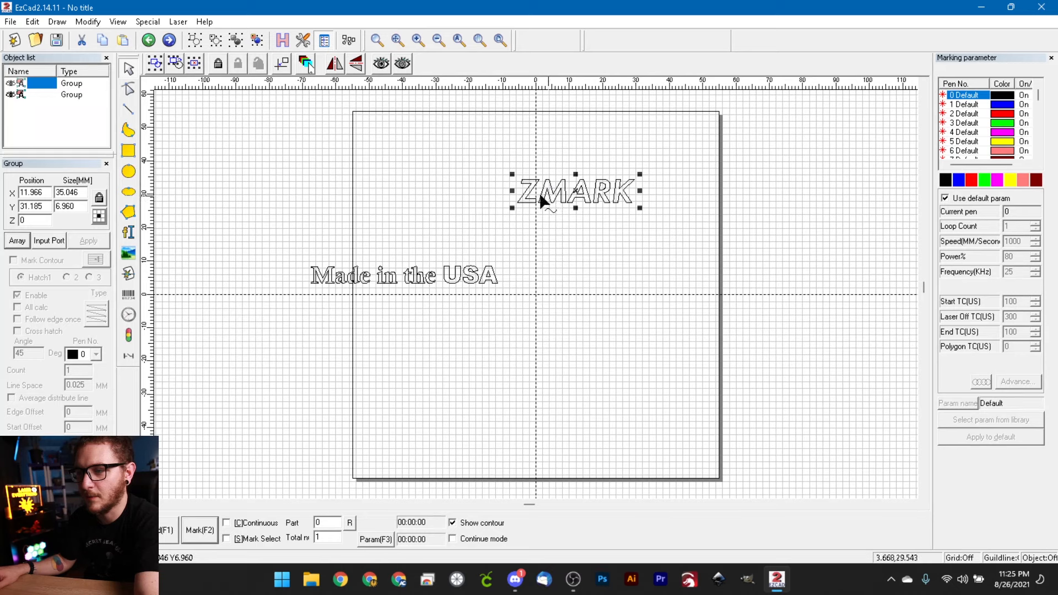
pyautogui.keyDown('shift'); pyautogui.click(447, 278); pyautogui.keyUp('shift')
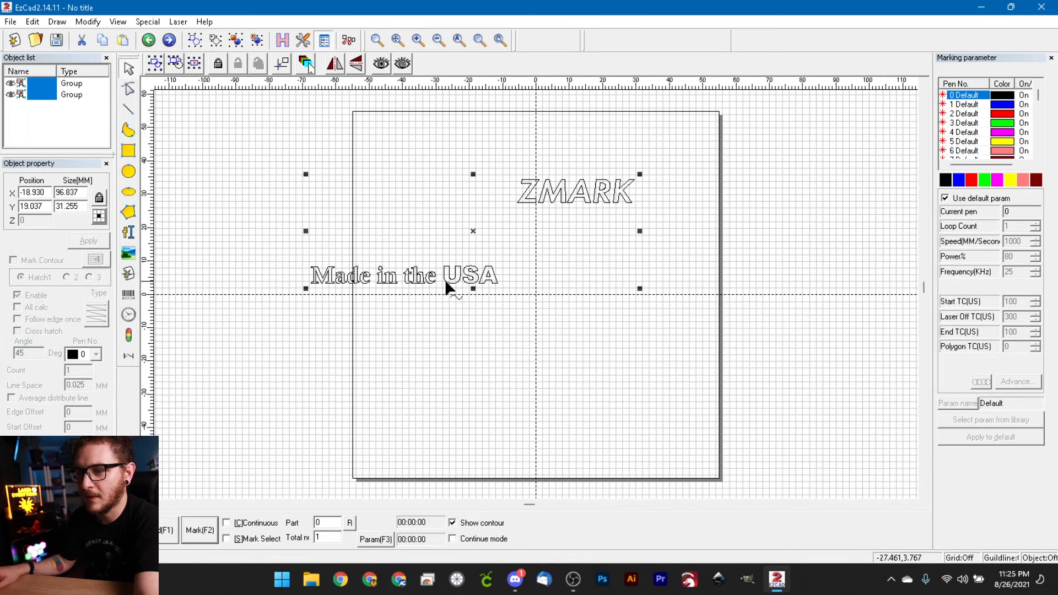
pyautogui.click(88, 21)
pyautogui.moveTo(132, 154)
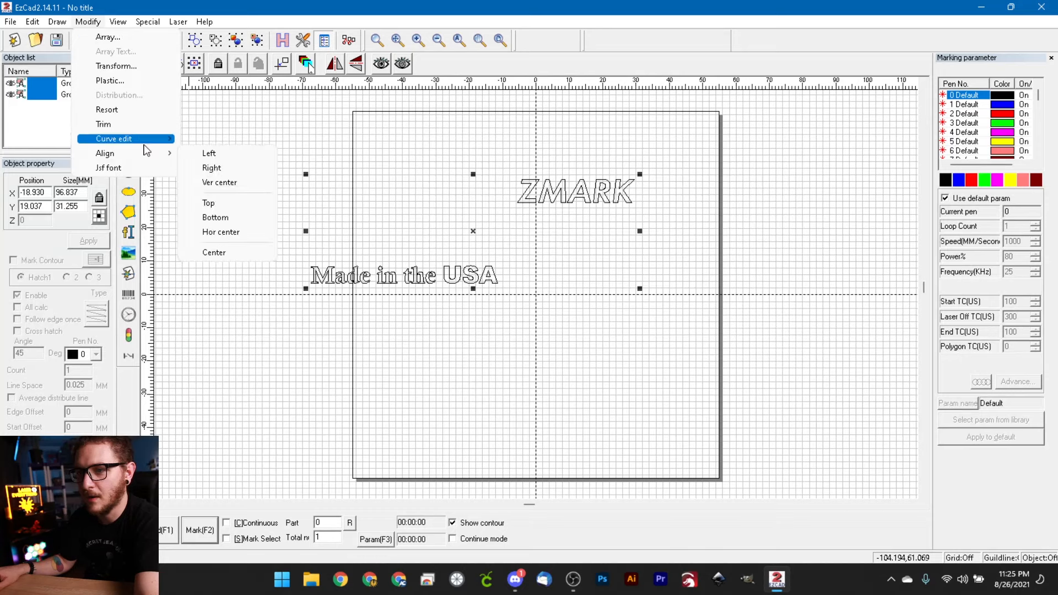
pyautogui.click(220, 255)
pyautogui.click(367, 394)
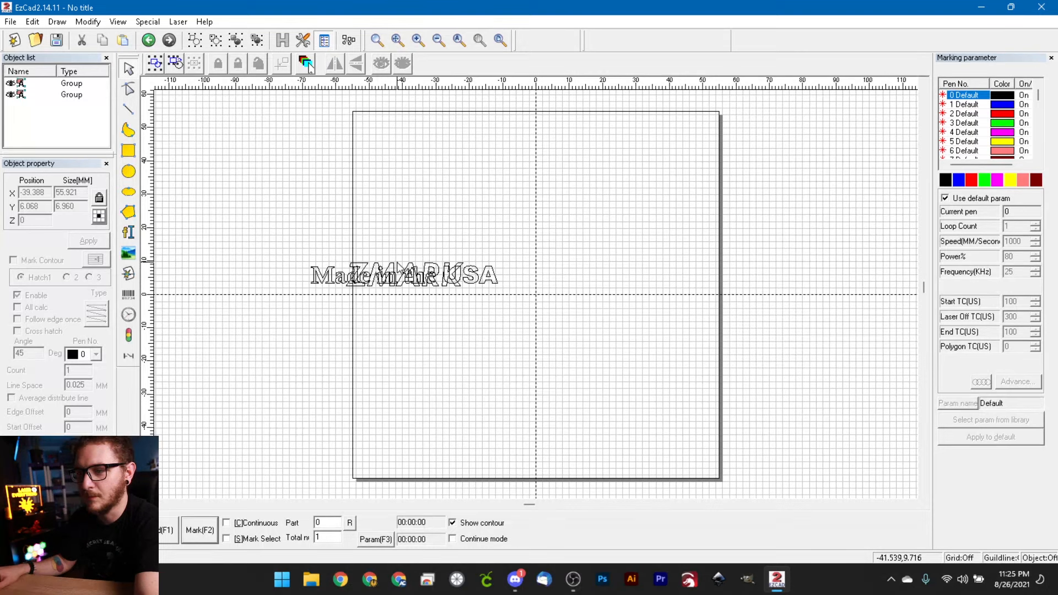
# Move the ZMARK group off the "Made in the USA" text to about X 19.3, Y 27.5 and clear the selection
pyautogui.click(393, 270)
pyautogui.moveTo(393, 270); pyautogui.dragTo(541, 212)
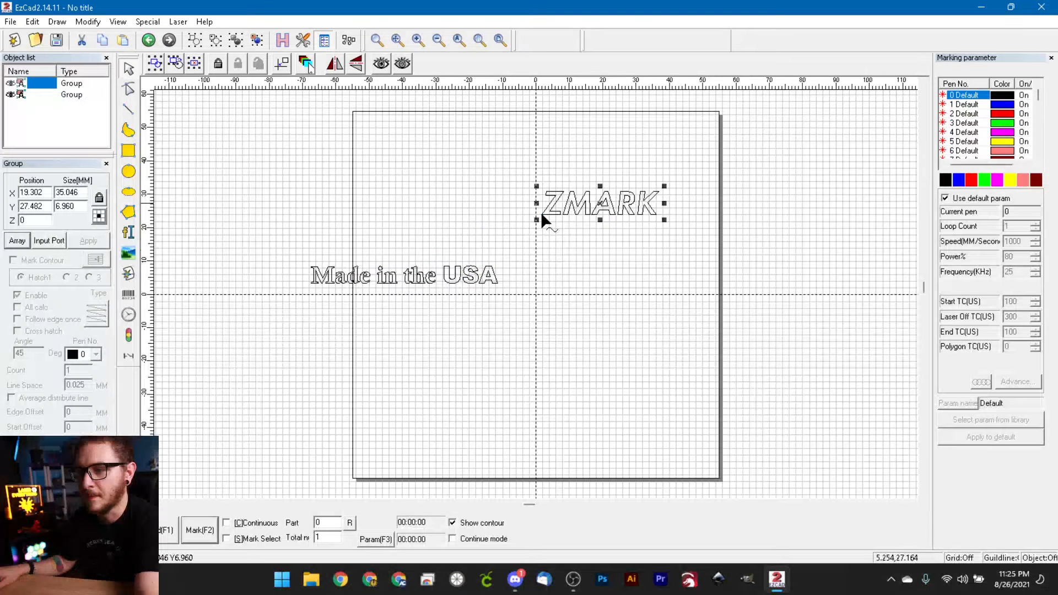
pyautogui.click(293, 155)
# Use the Transform position settings to move the ZMARK group's lower-left corner to X 4.779 mm
pyautogui.click(88, 22)
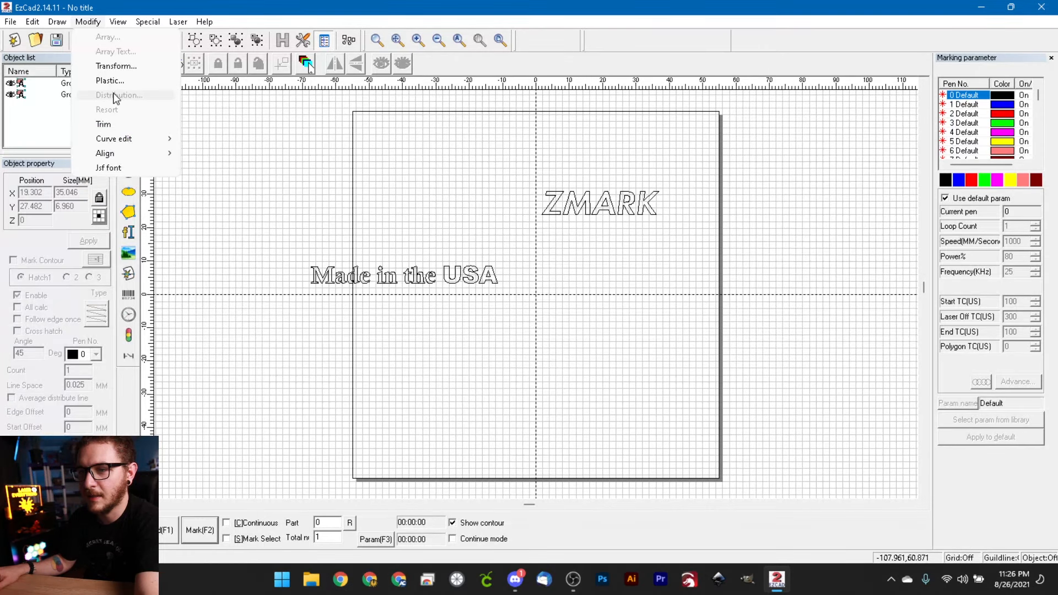
pyautogui.click(118, 68)
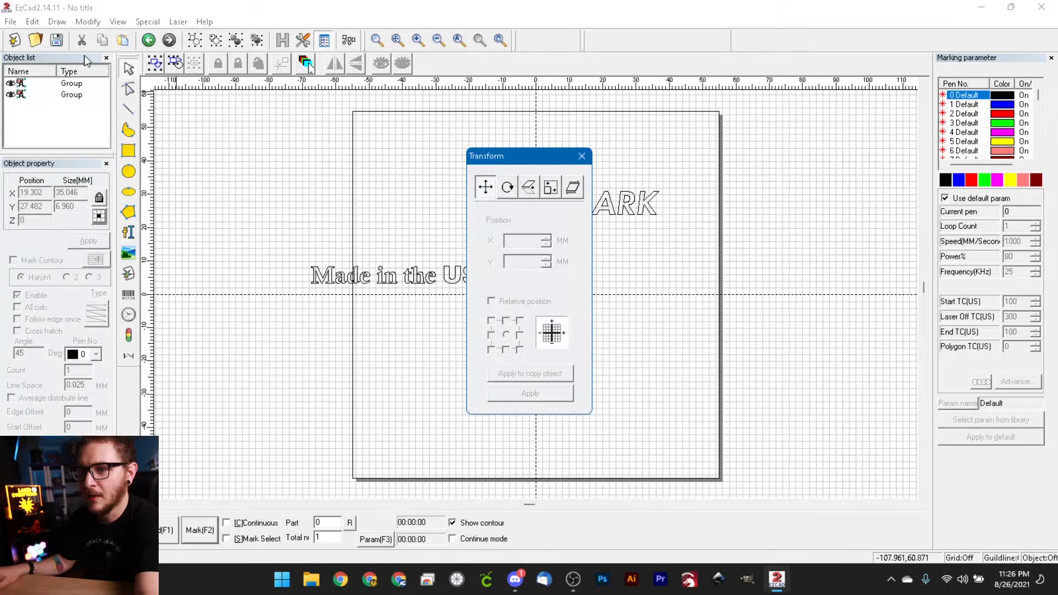
pyautogui.moveTo(510, 156); pyautogui.dragTo(228, 104)
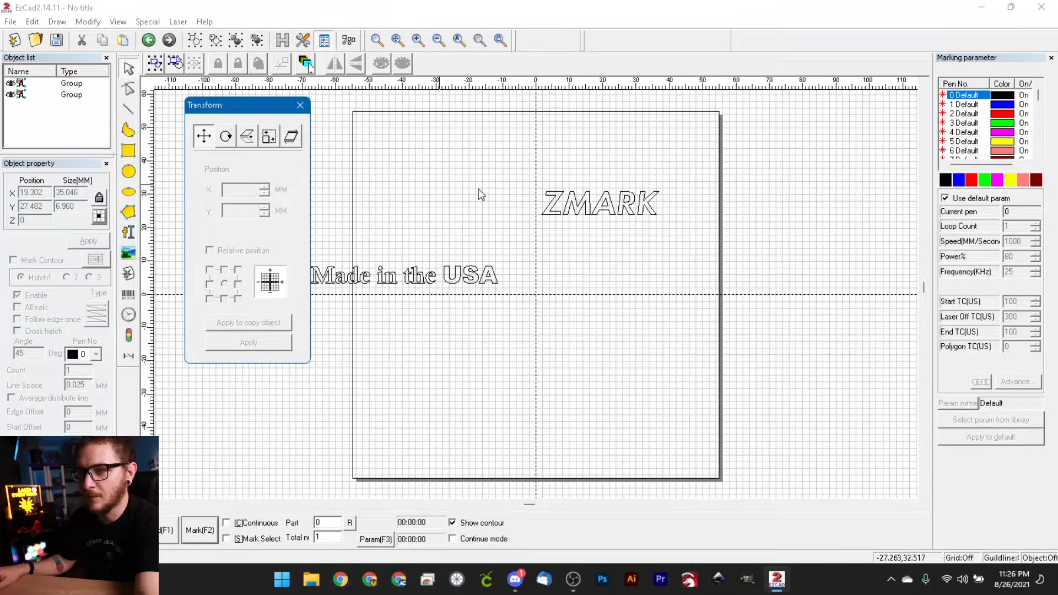
pyautogui.click(548, 198)
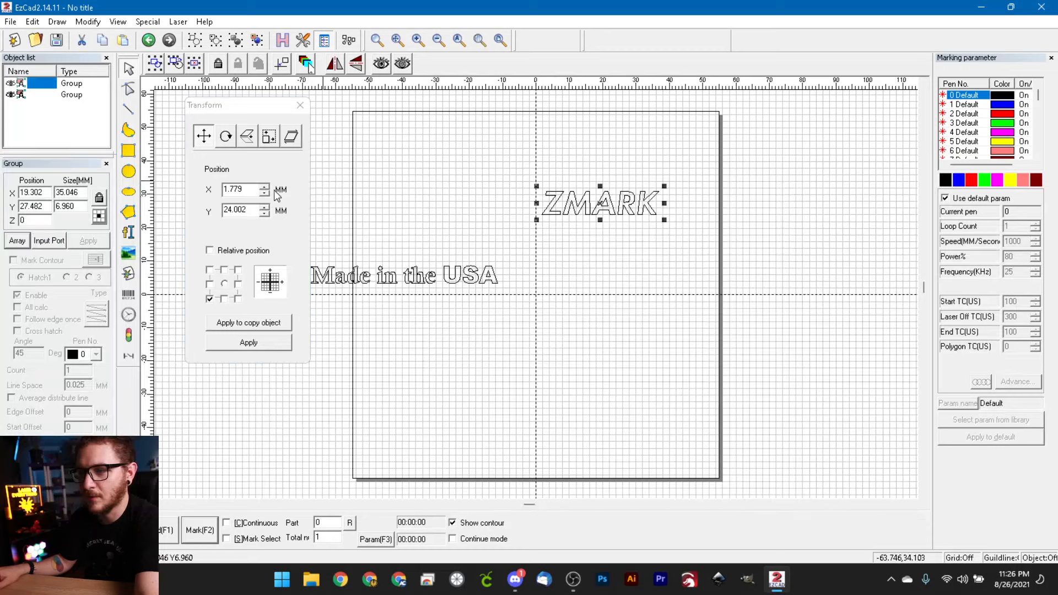
pyautogui.click(264, 186)
pyautogui.click(265, 186)
pyautogui.click(265, 186)
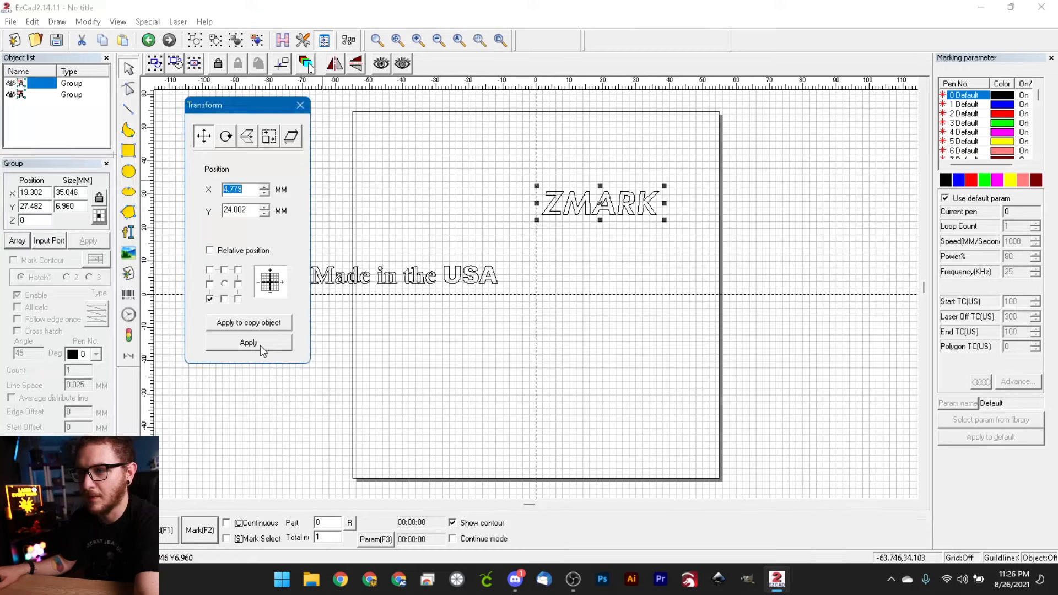
pyautogui.click(279, 343)
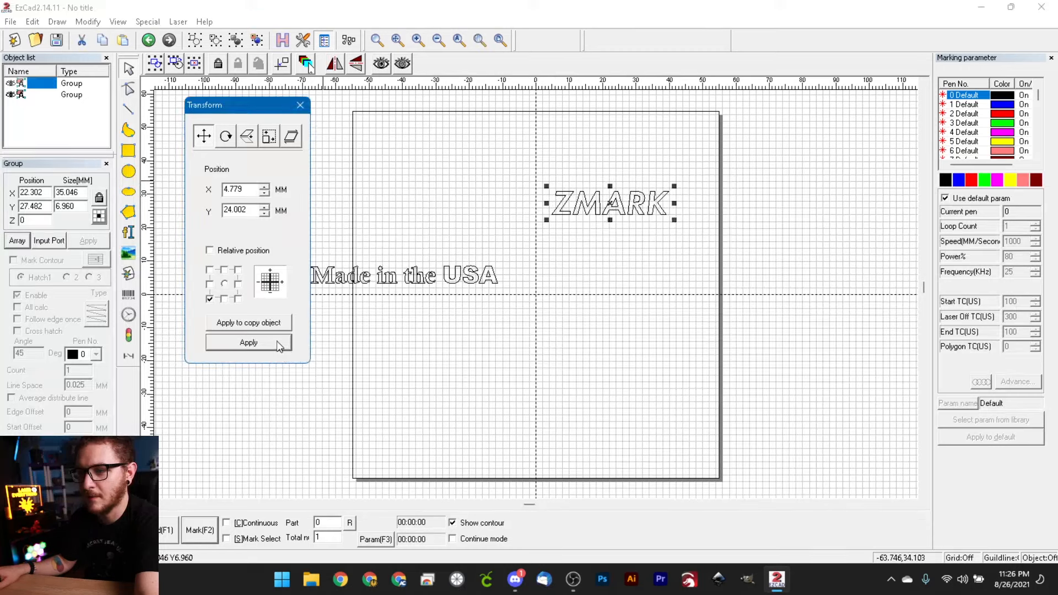
# Rotate the ZMARK group about its center by 45 degrees twice with the Transform rotation settings
pyautogui.click(226, 137)
pyautogui.click(224, 283)
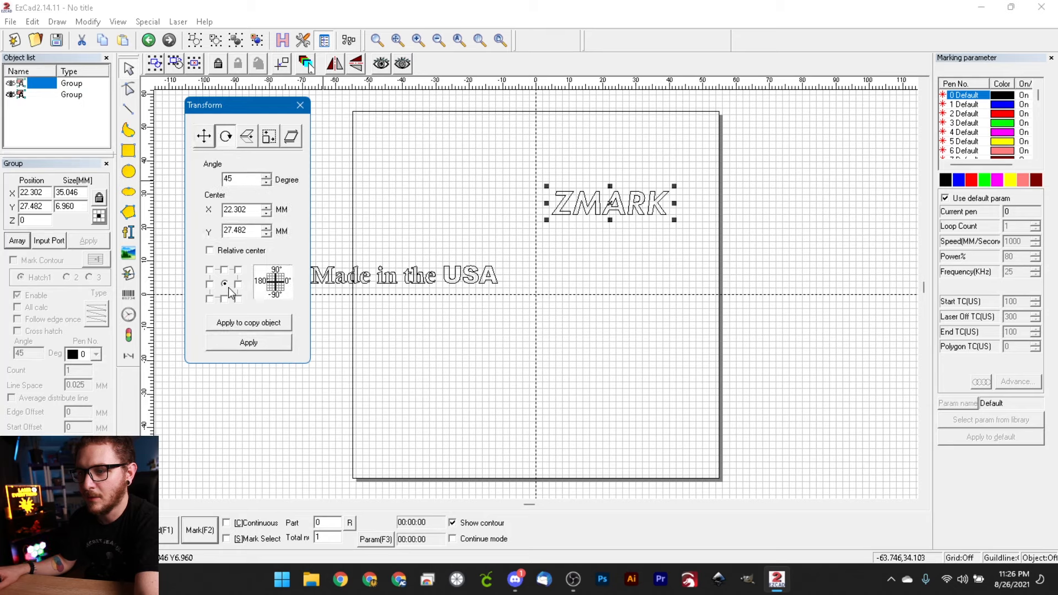
pyautogui.click(240, 342)
pyautogui.click(241, 341)
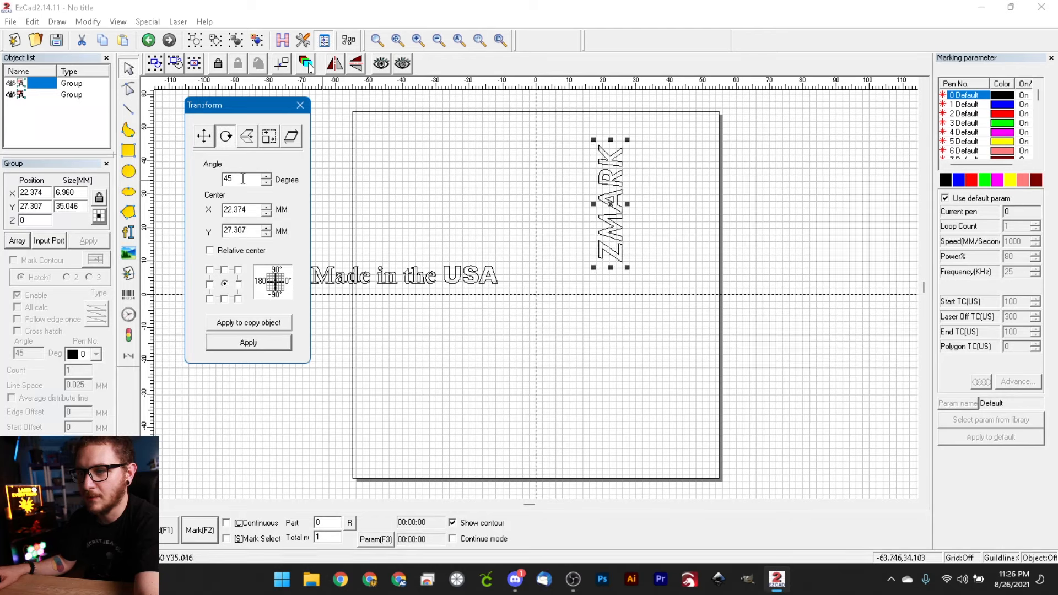
# Mirror the ZMARK group horizontally about its center with the Transform mirror settings
pyautogui.click(249, 137)
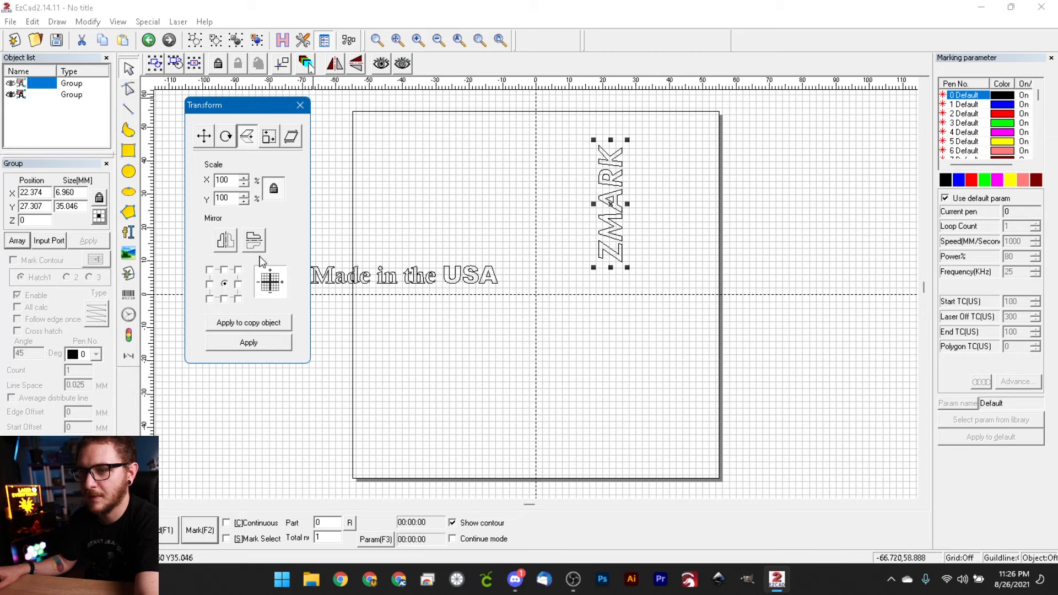
pyautogui.click(225, 239)
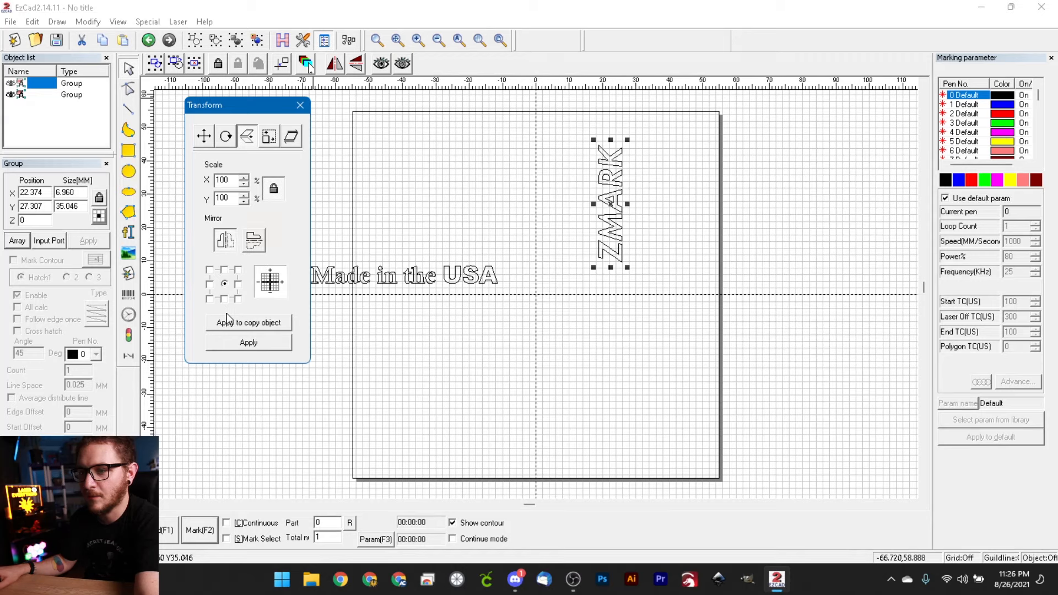
pyautogui.click(238, 343)
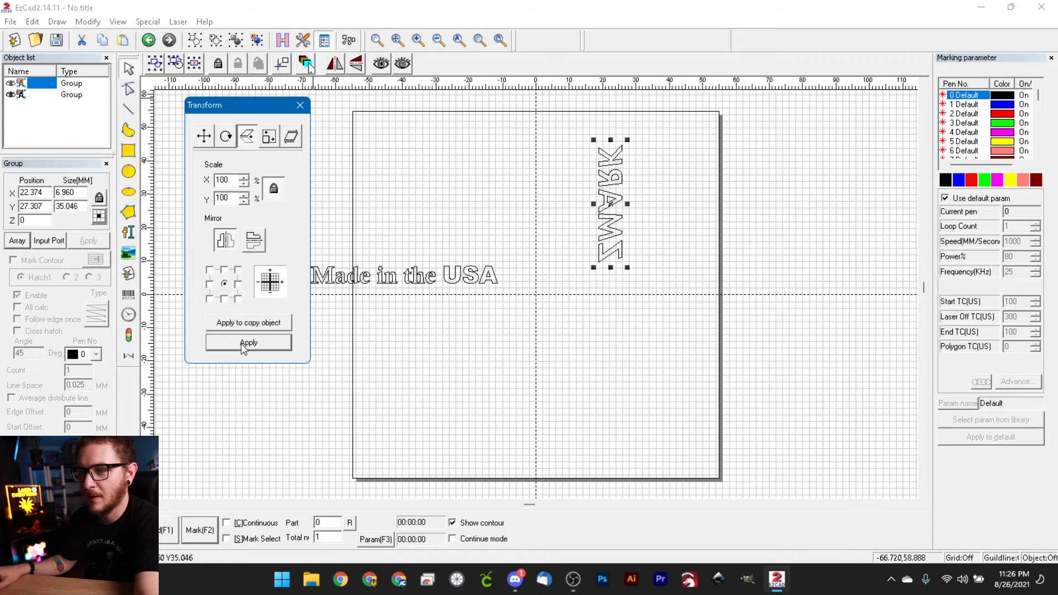
# Review the Transform Size and Shear settings for the ZMARK group, then close the dialog and clear the selection
pyautogui.click(269, 137)
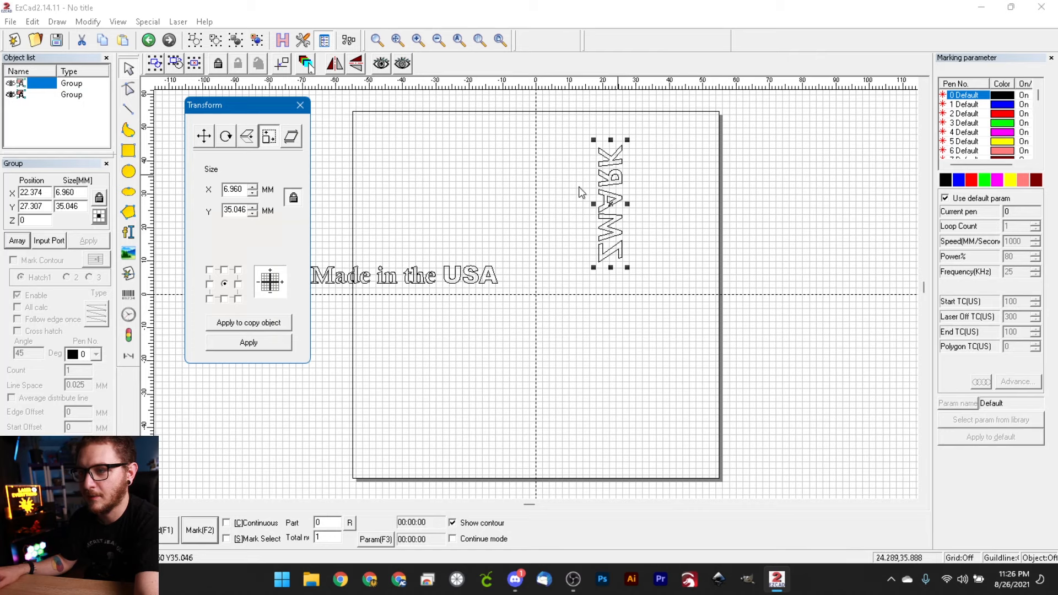
pyautogui.click(291, 138)
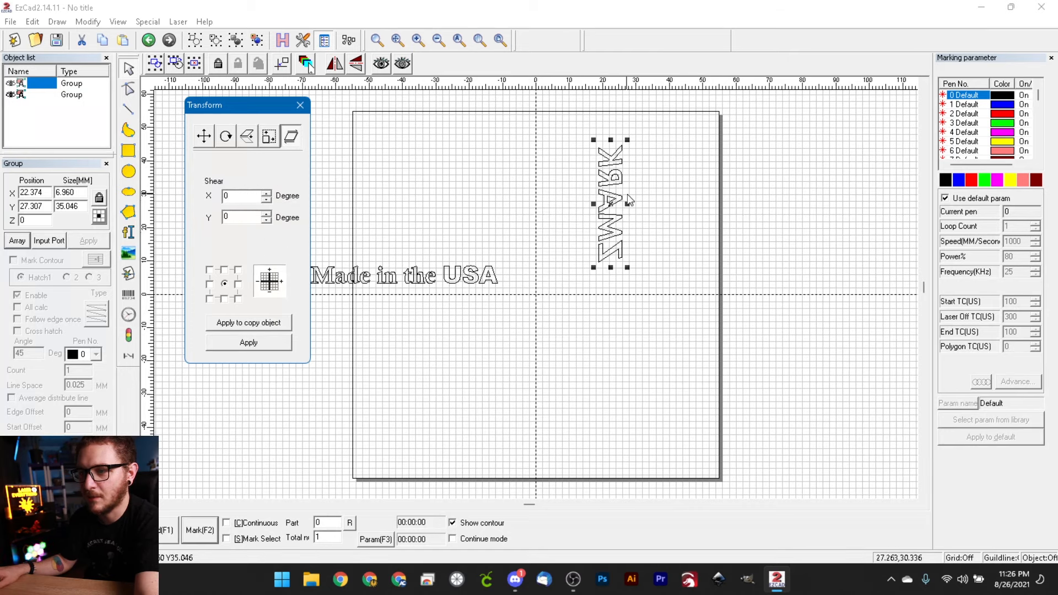
pyautogui.moveTo(275, 104); pyautogui.dragTo(185, 97)
pyautogui.click(211, 96)
pyautogui.click(549, 227)
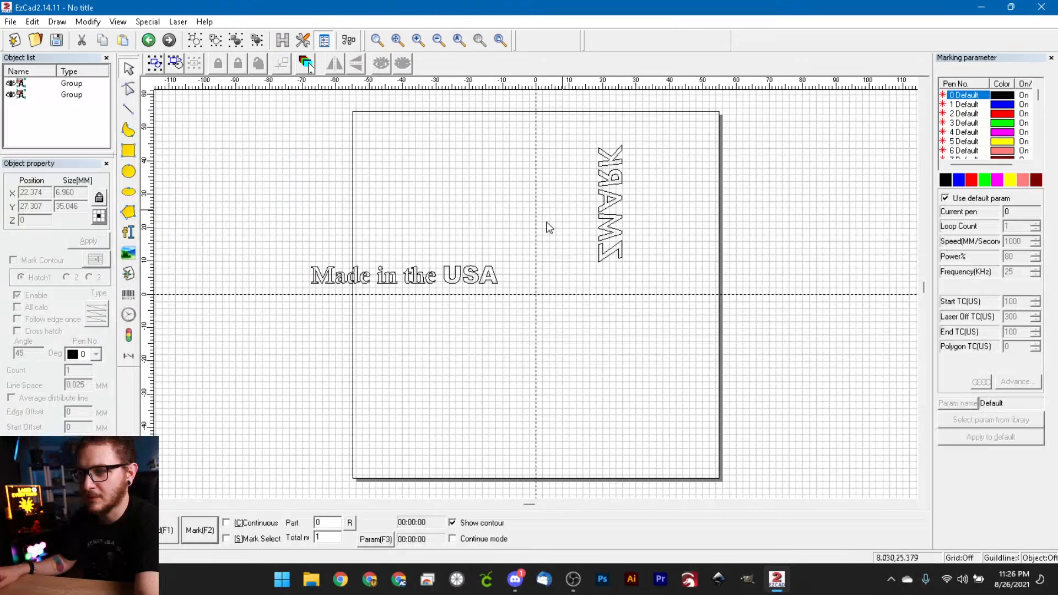
# Shear the "Made in the USA" group by 10 degrees in X about its center with the Transform shear settings
pyautogui.moveTo(288, 252); pyautogui.dragTo(529, 299)
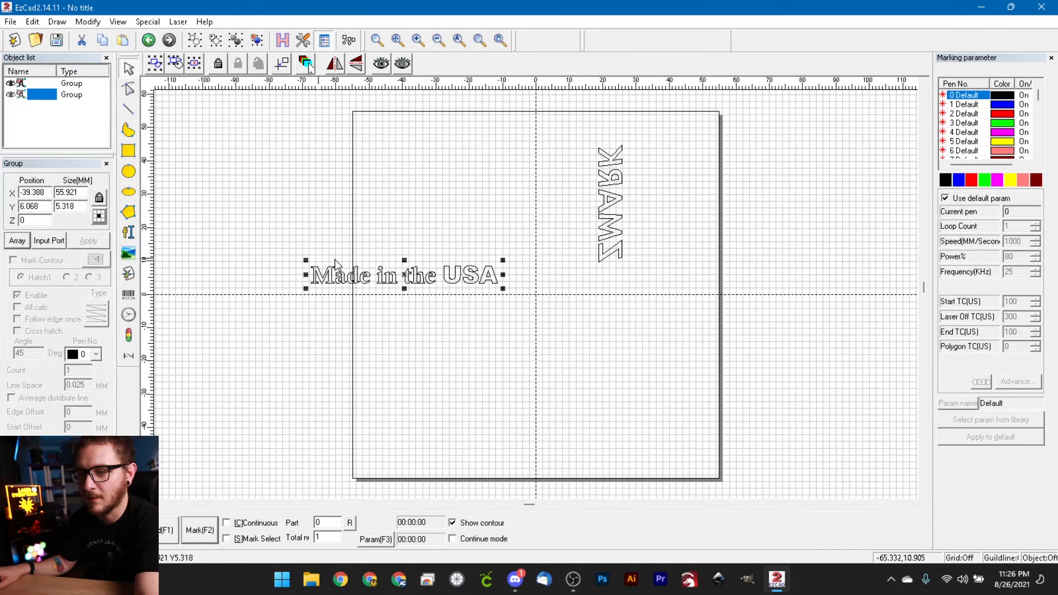
pyautogui.click(91, 22)
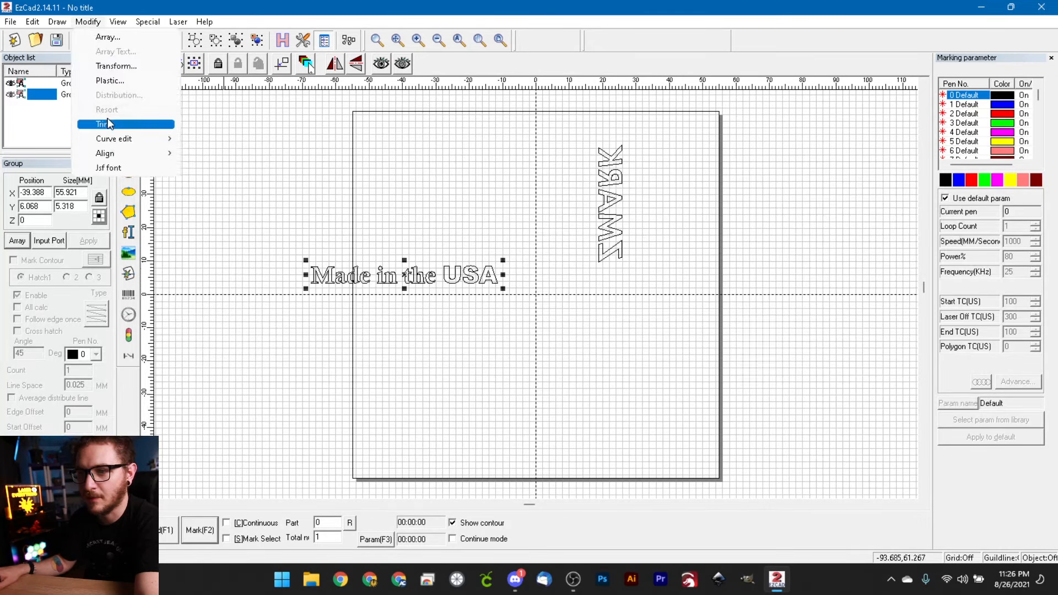
pyautogui.click(115, 66)
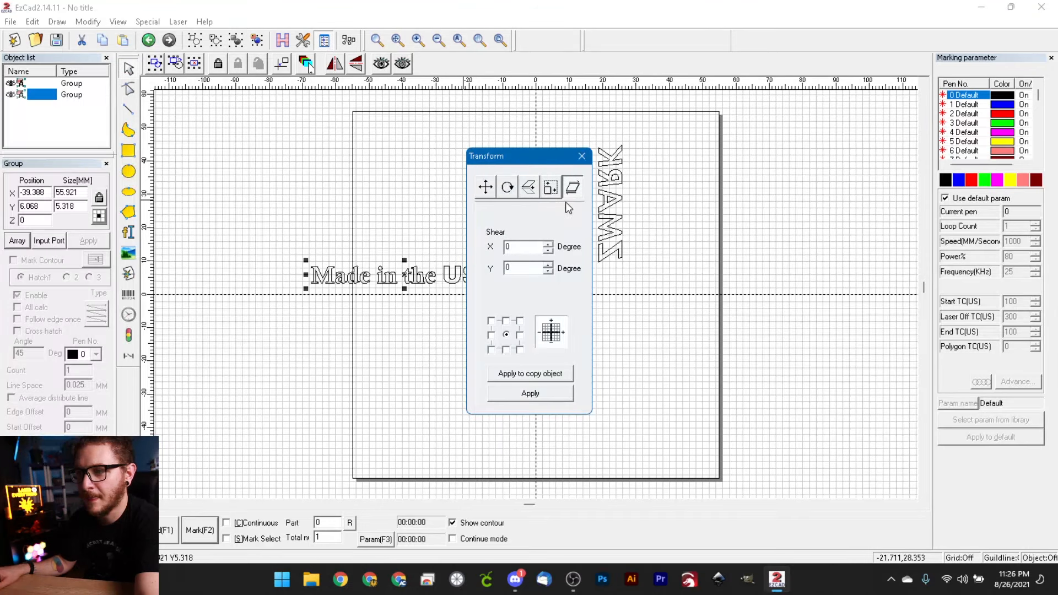
pyautogui.click(573, 187)
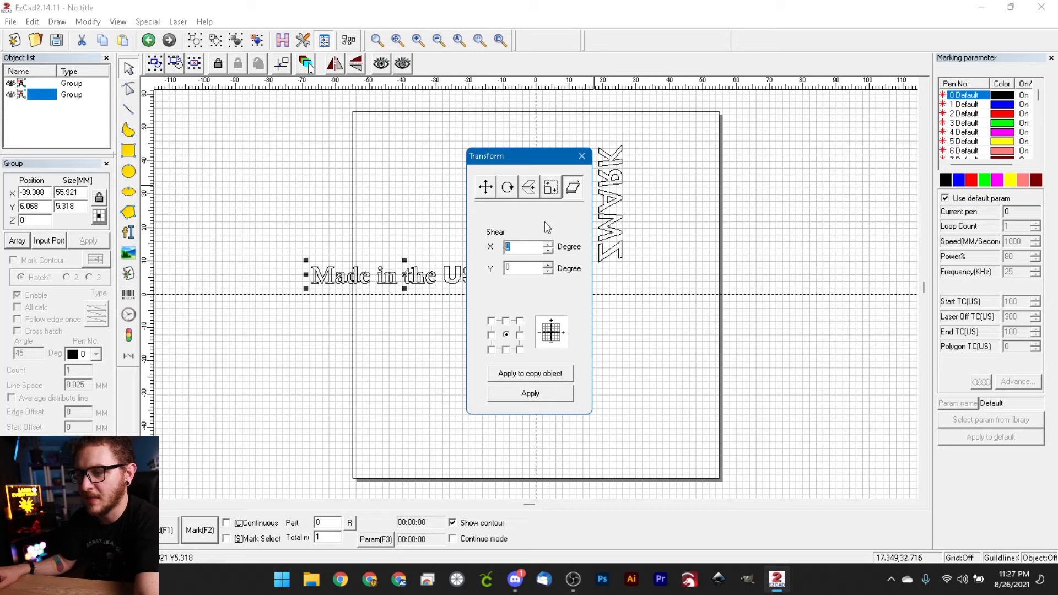
pyautogui.write('10')
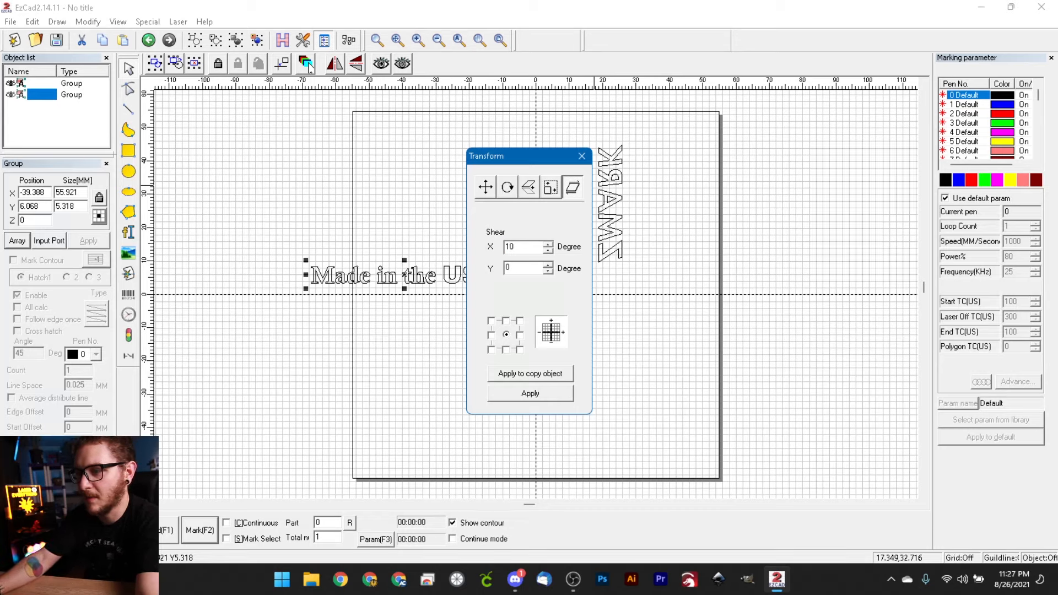
pyautogui.click(532, 395)
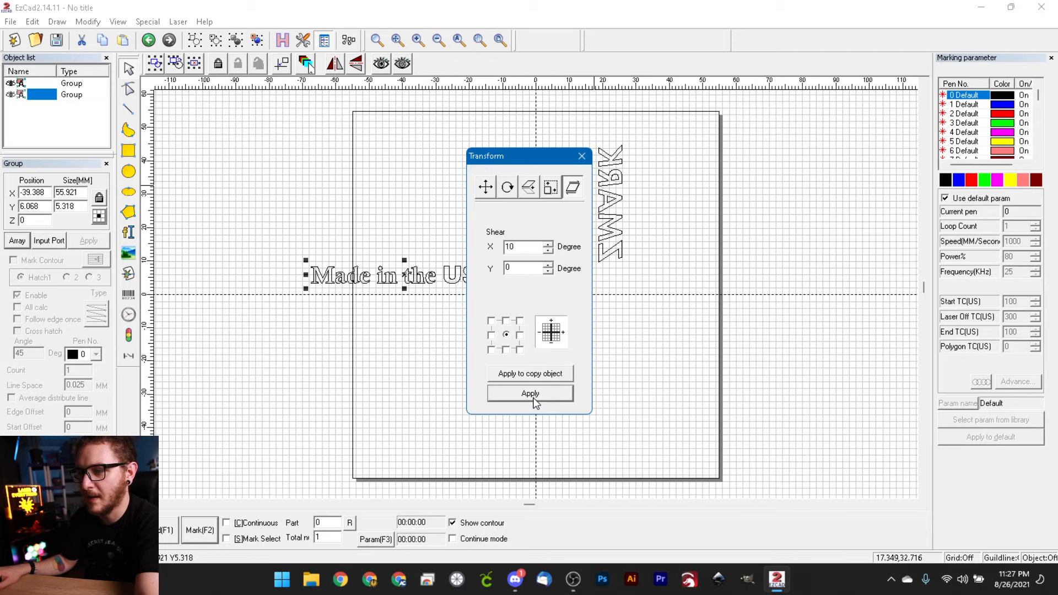
# Shear the "Made in the USA" group by a further 25 degrees in X and close the Transform dialog
pyautogui.moveTo(515, 156); pyautogui.dragTo(644, 163)
pyautogui.doubleClick(649, 254)
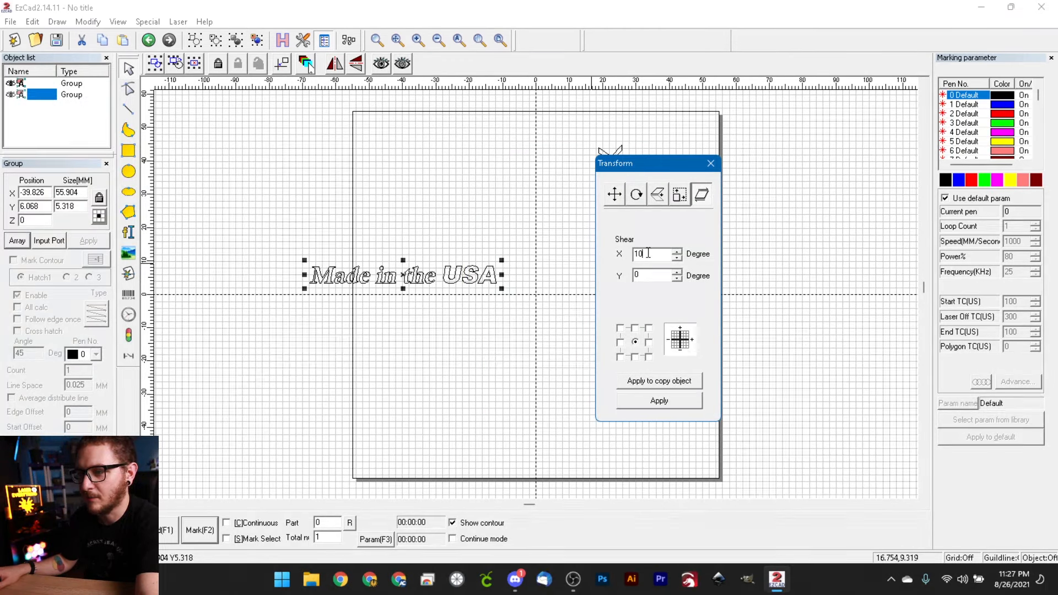
pyautogui.rightClick(590, 226)
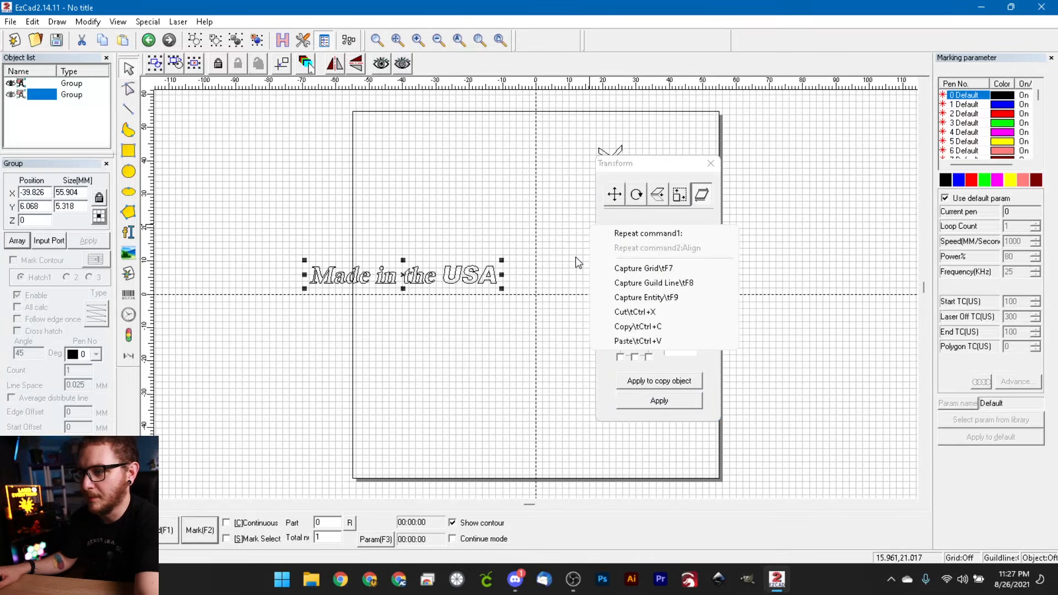
pyautogui.click(644, 213)
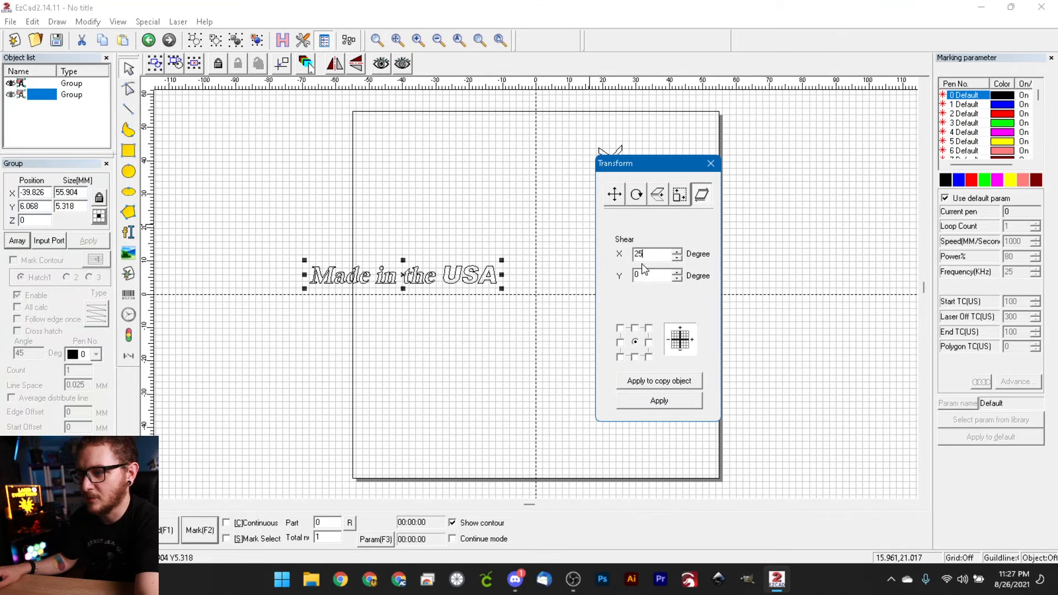
pyautogui.click(640, 405)
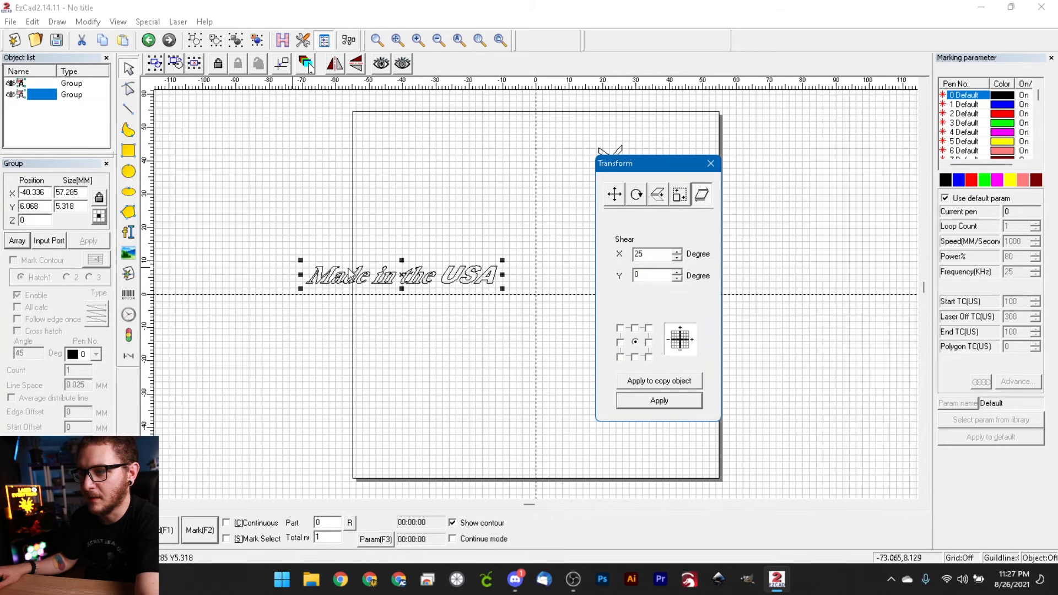
pyautogui.click(710, 163)
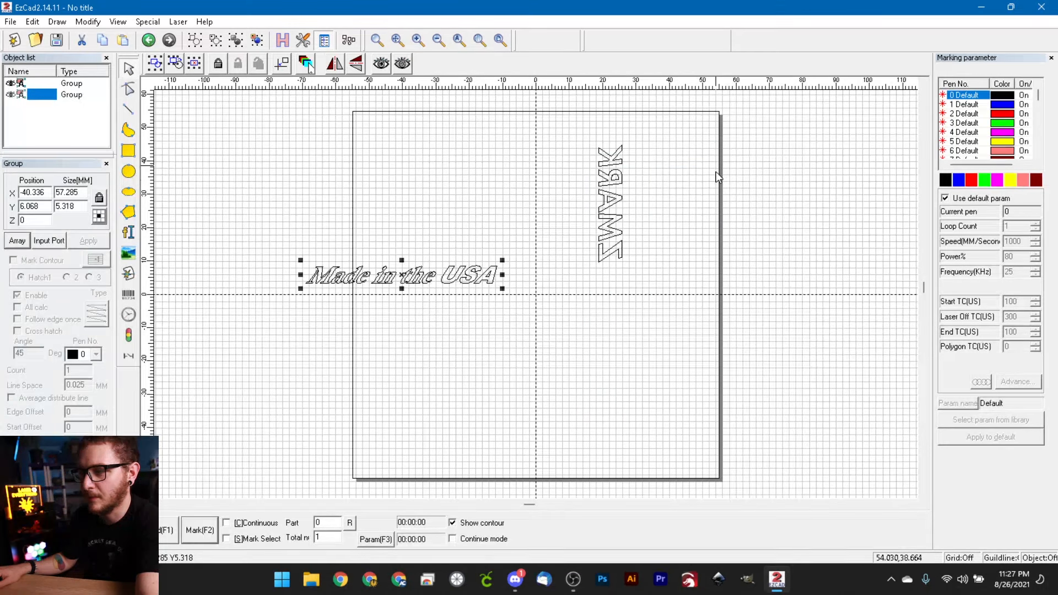
# Select both the "Made in the USA" and ZMARK groups and delete them from the workspace
pyautogui.click(656, 342)
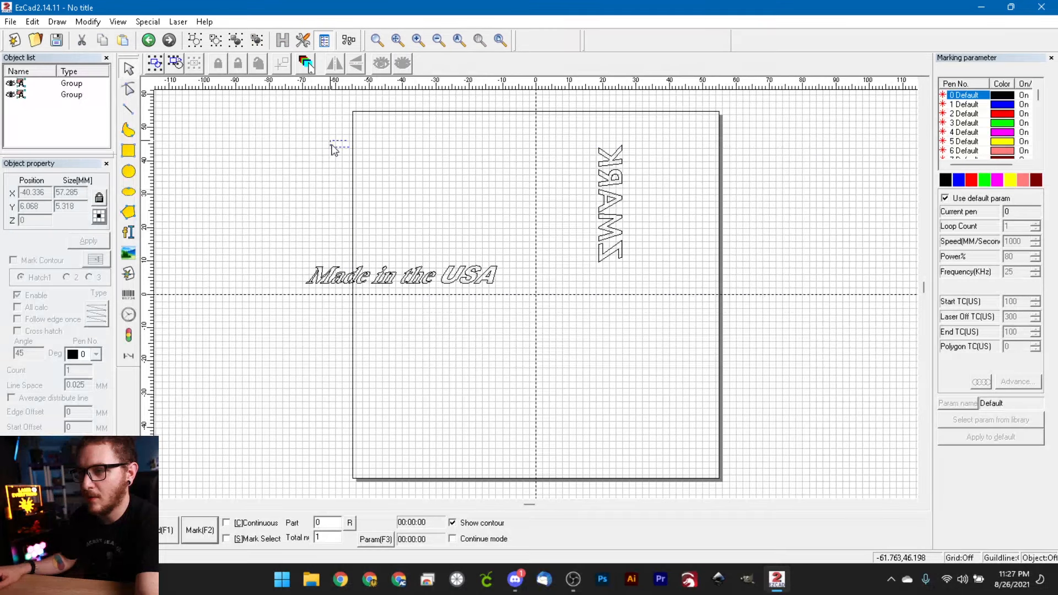
pyautogui.moveTo(716, 302); pyautogui.dragTo(211, 140)
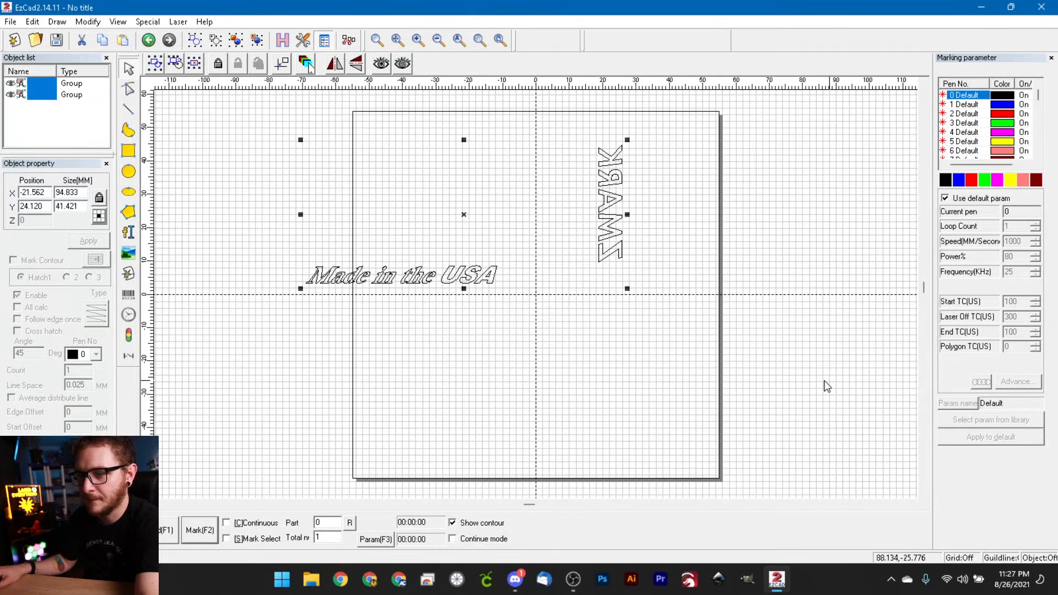
pyautogui.click(708, 327)
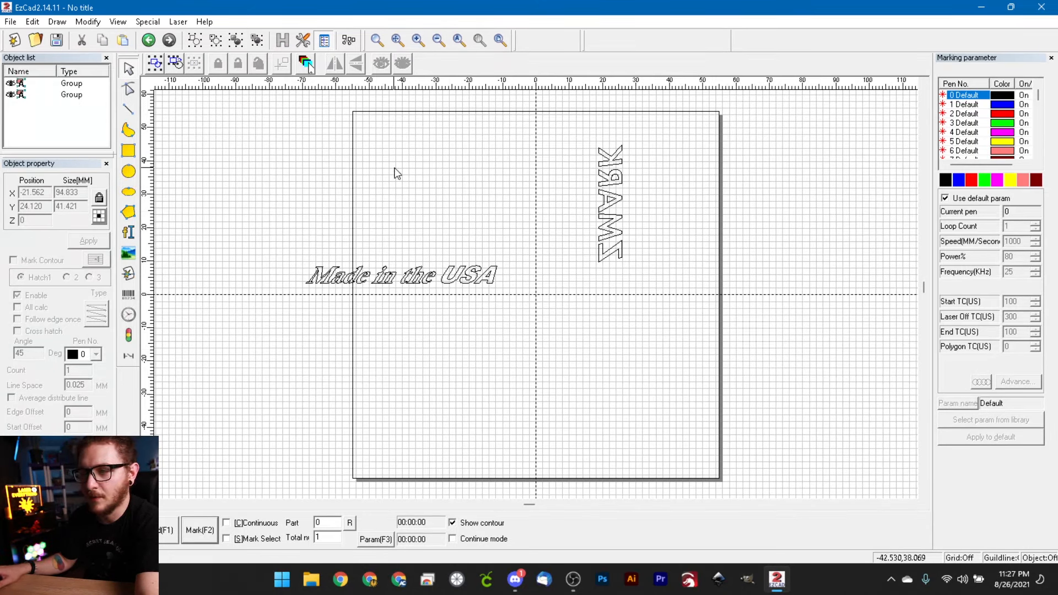
pyautogui.moveTo(672, 312); pyautogui.dragTo(671, 343)
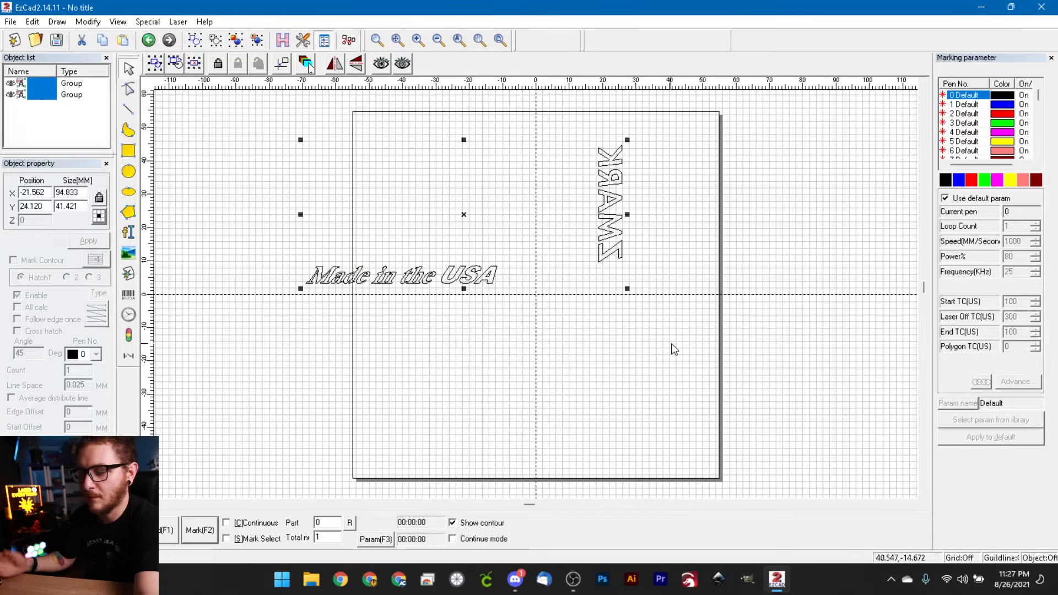
pyautogui.press('Delete')
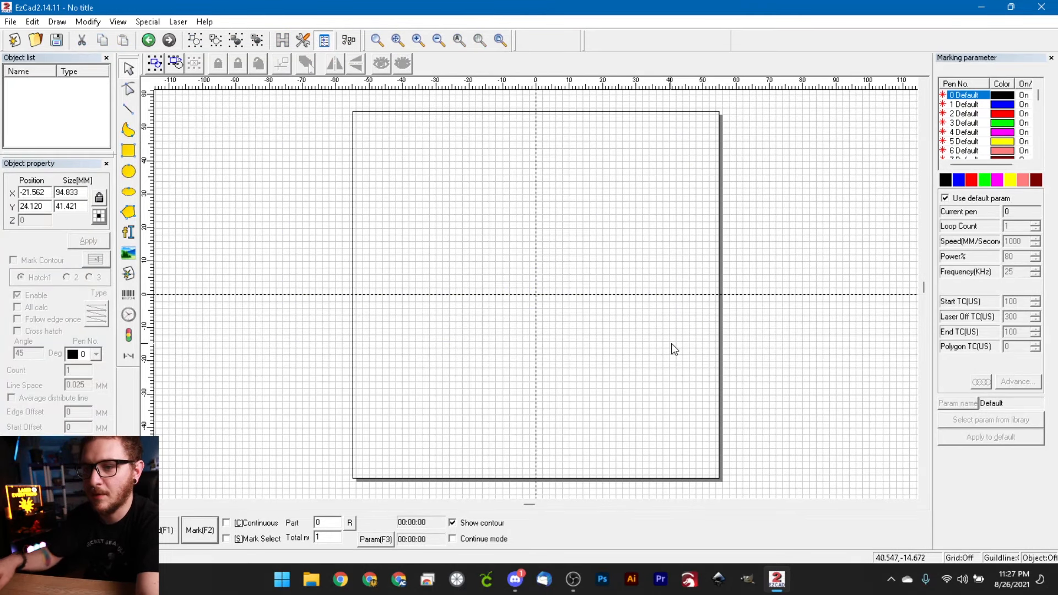
# Place a text object in the upper part of the work area and choose the TrueType font Cascadia Code SemiLight
pyautogui.click(126, 236)
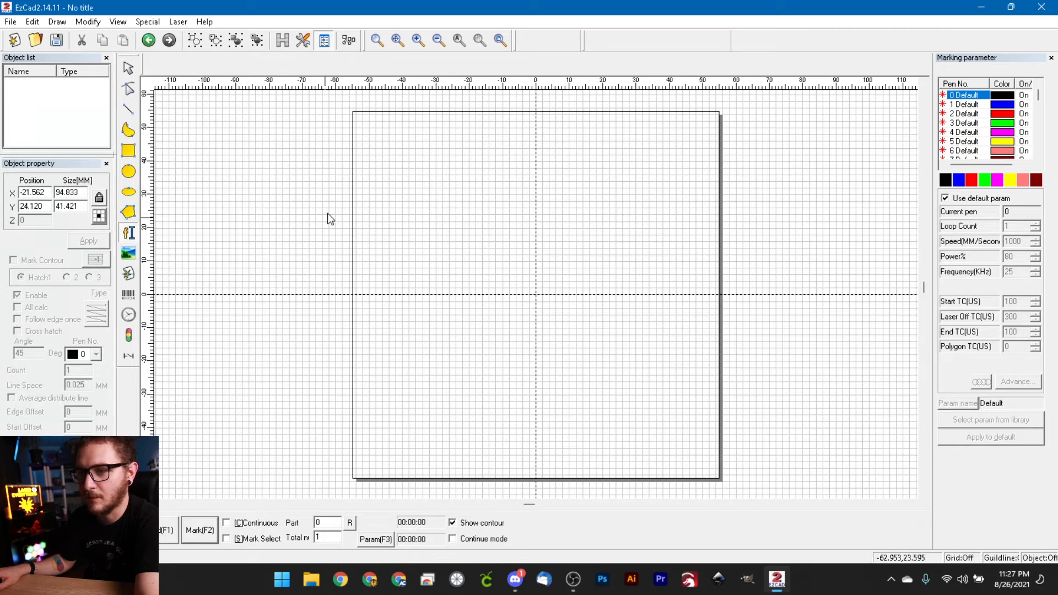
pyautogui.click(401, 193)
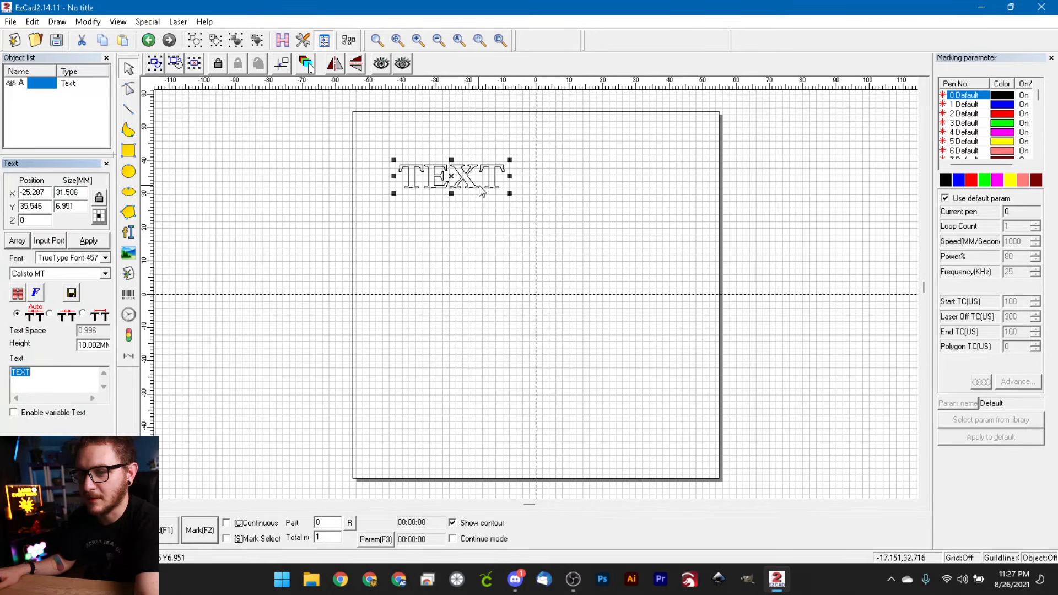
pyautogui.click(84, 262)
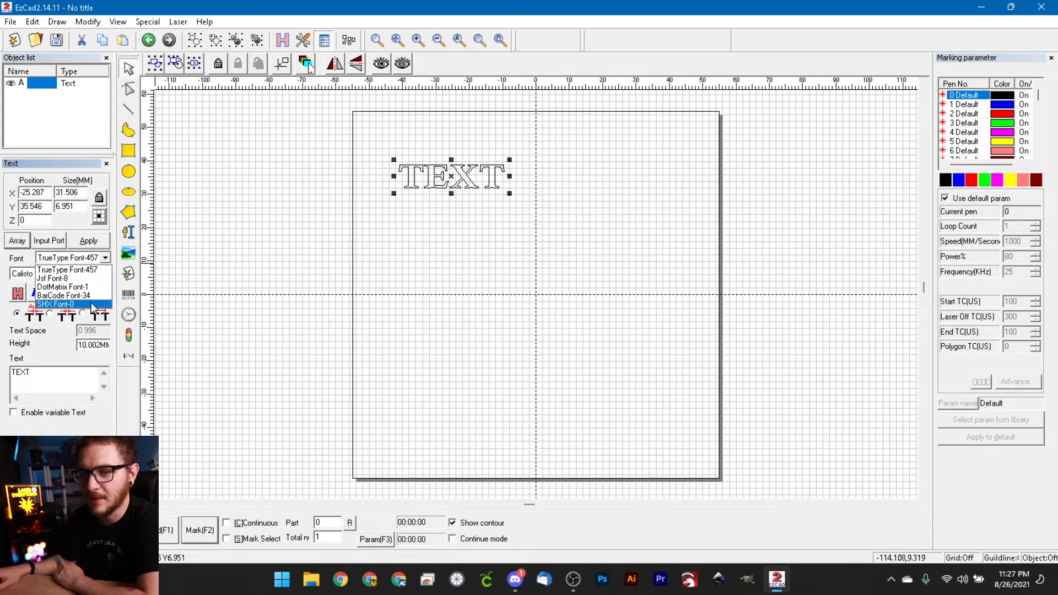
pyautogui.click(78, 270)
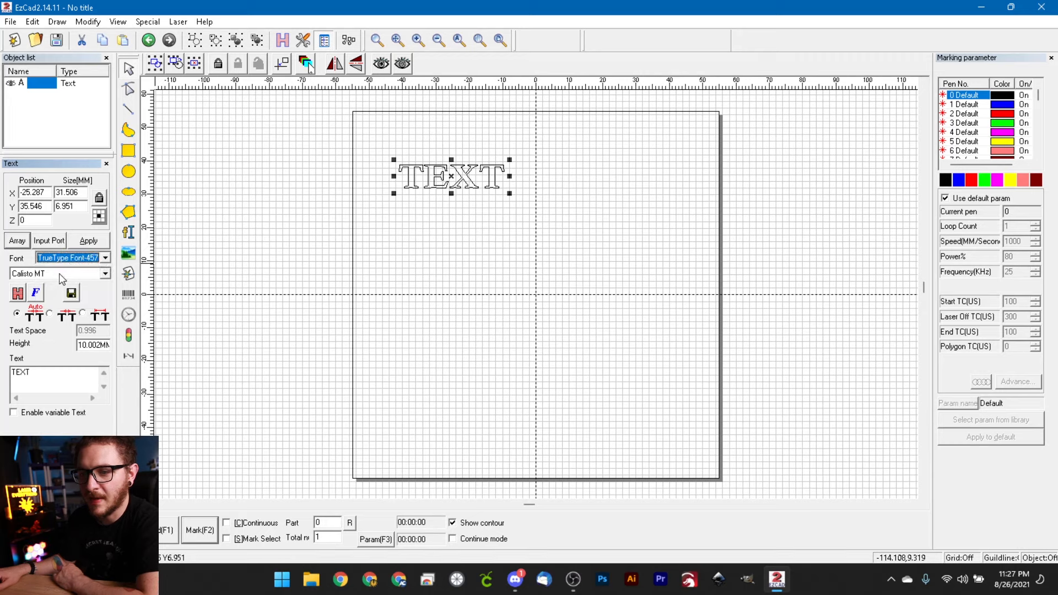
pyautogui.click(63, 274)
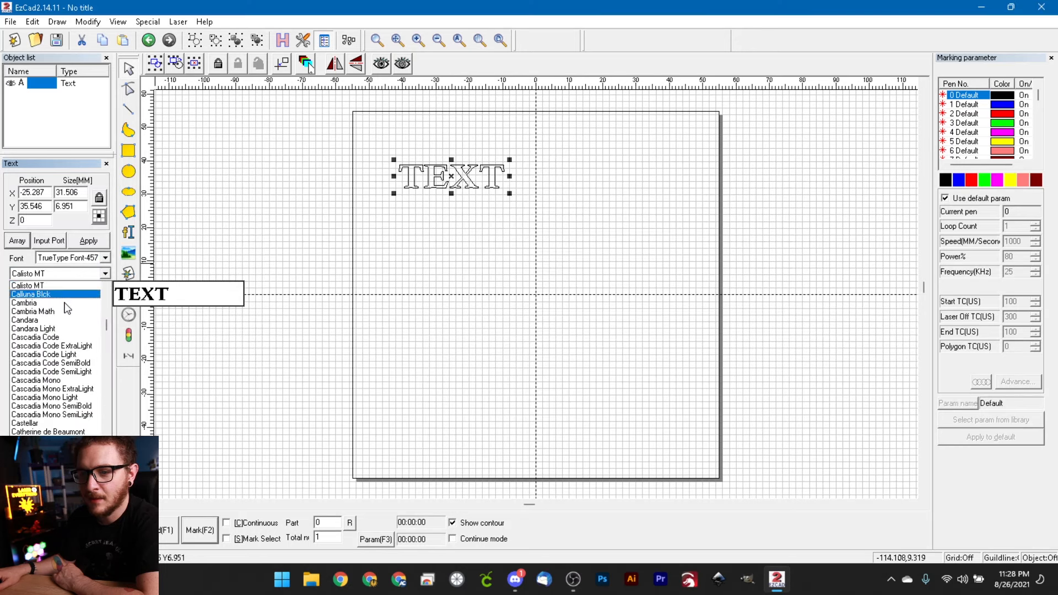
pyautogui.click(69, 371)
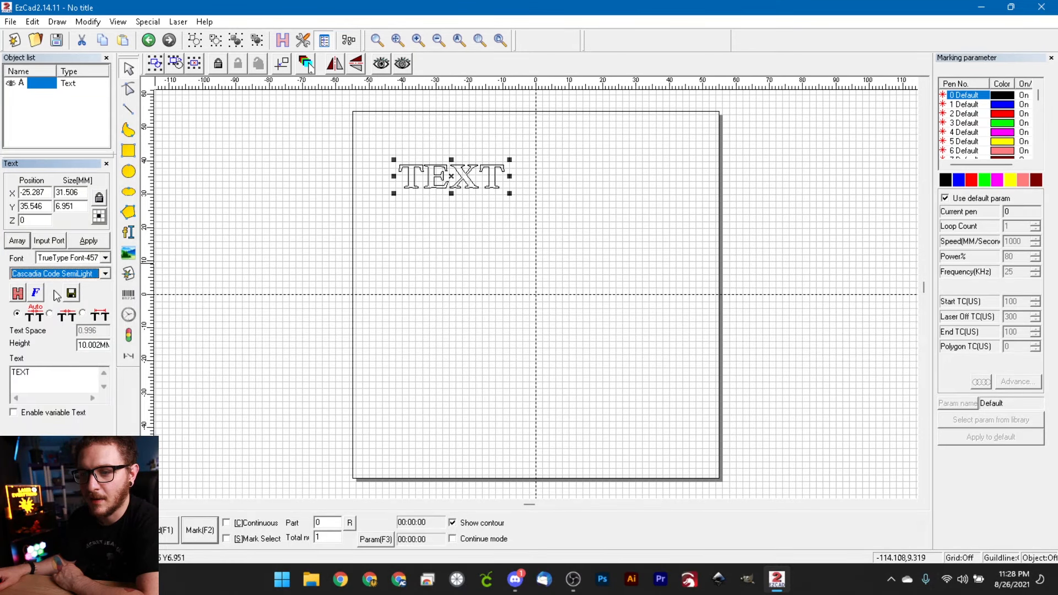
# Replace the text object's content with "Type in your text" and apply the text and font changes
pyautogui.doubleClick(55, 372)
pyautogui.write('Ty')
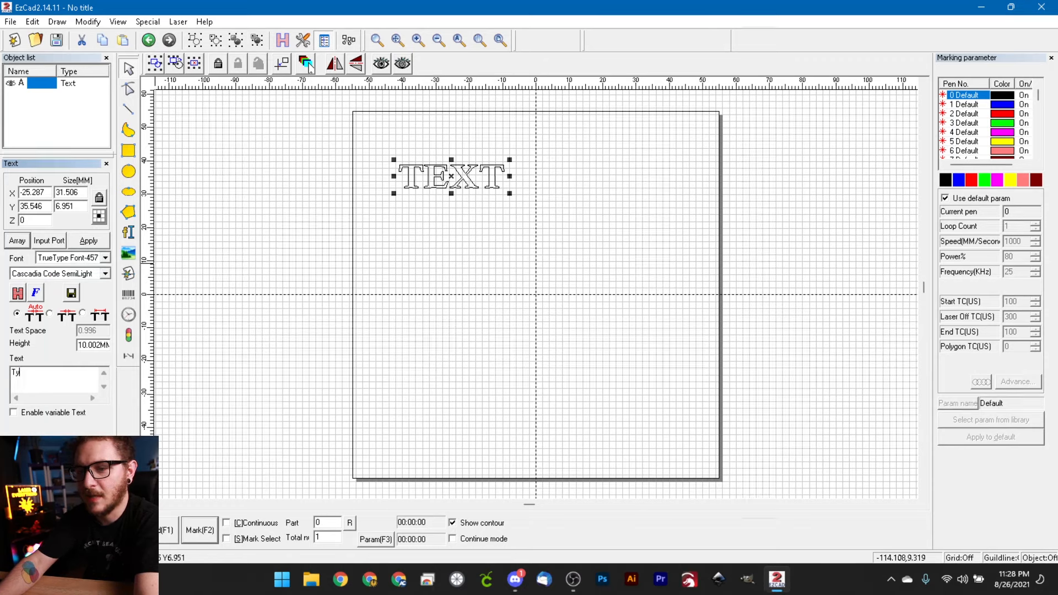
pyautogui.write('pe in y')
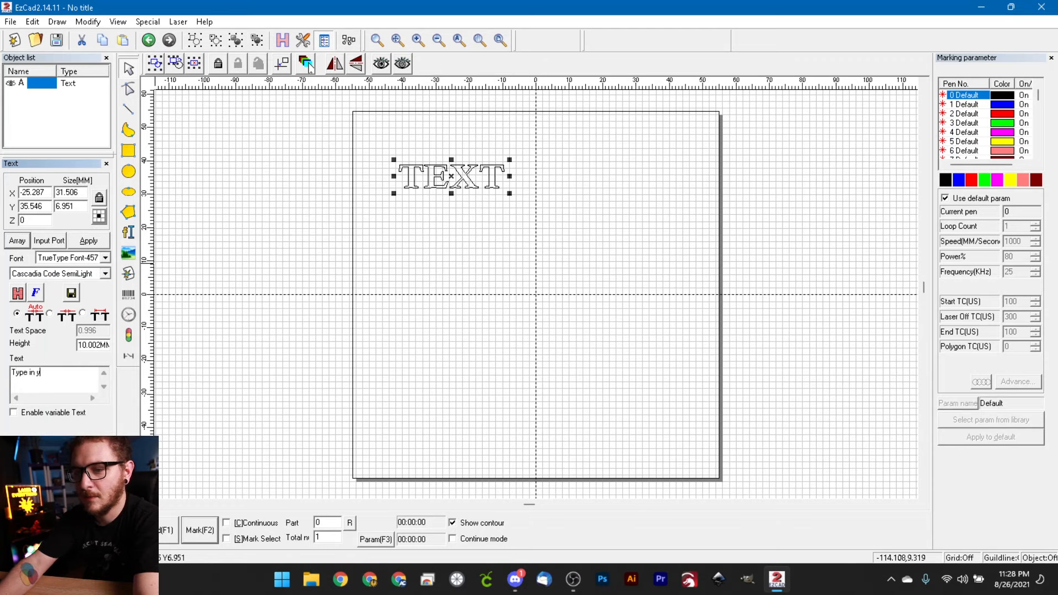
pyautogui.write('our text')
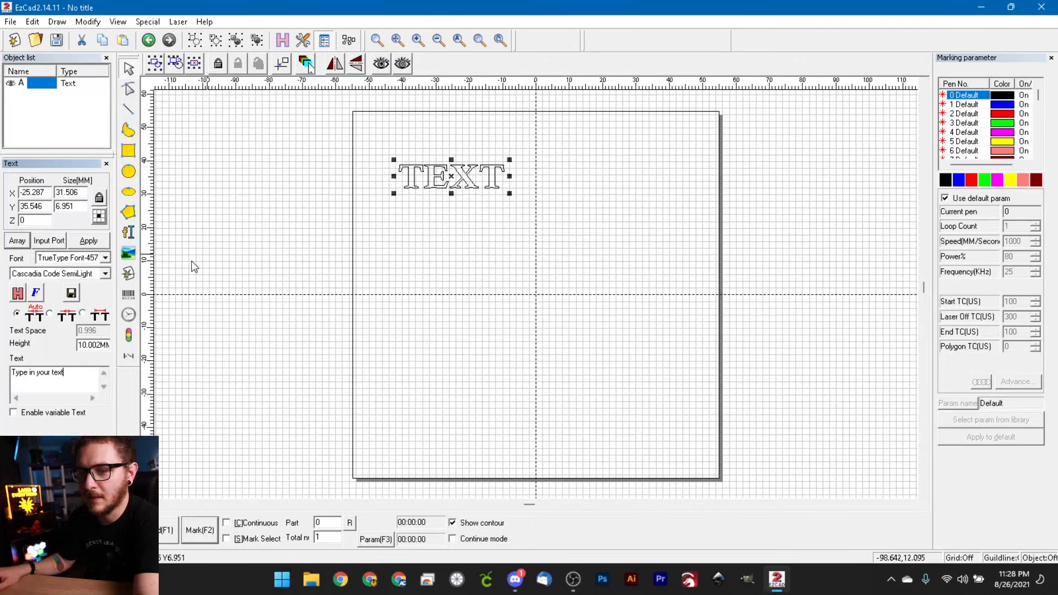
pyautogui.click(89, 241)
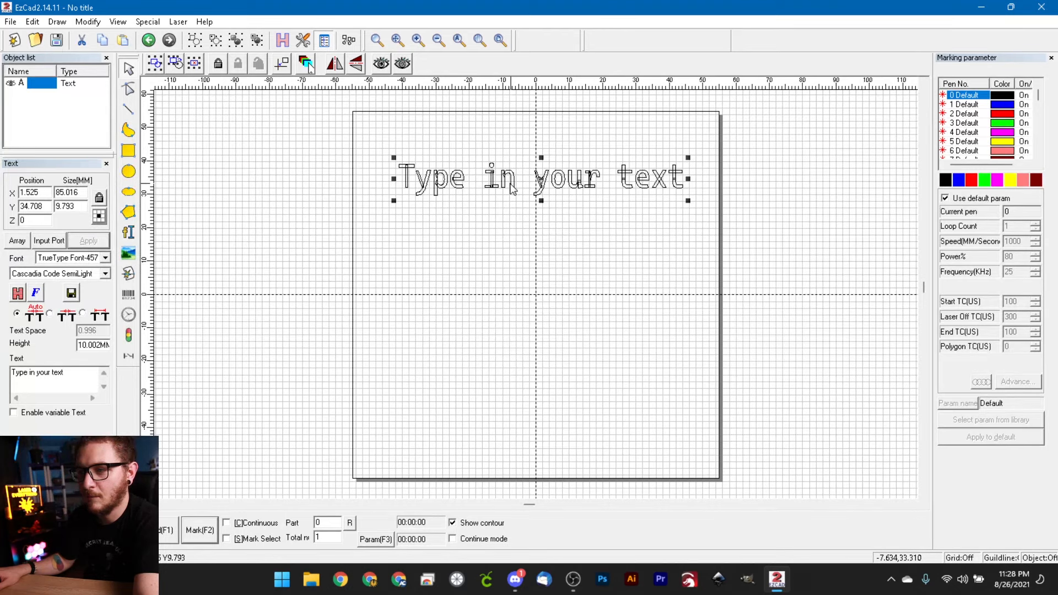
# Move the text object down near the origin, to about X -4.2, Y -2.8 mm, and inspect its letter outlines closely
pyautogui.scroll(2, 512, 189)
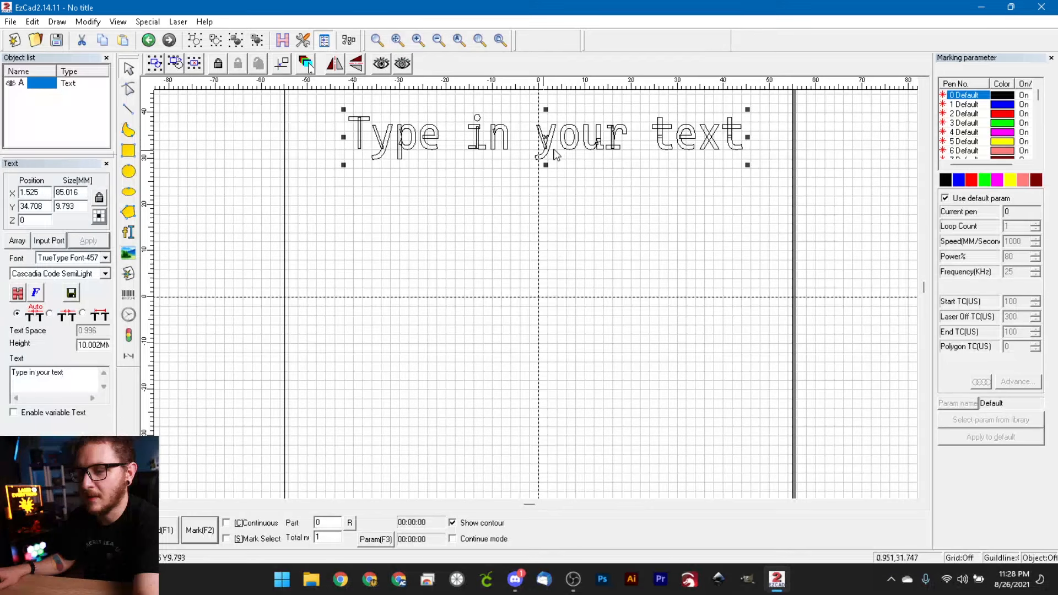
pyautogui.moveTo(486, 147); pyautogui.dragTo(458, 321)
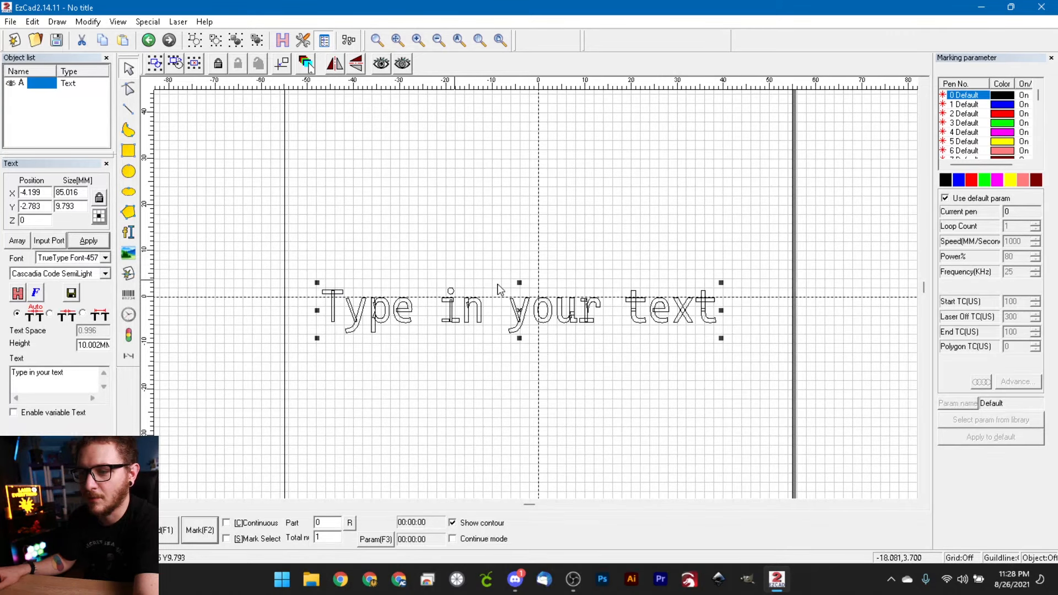
pyautogui.scroll(3, 510, 368)
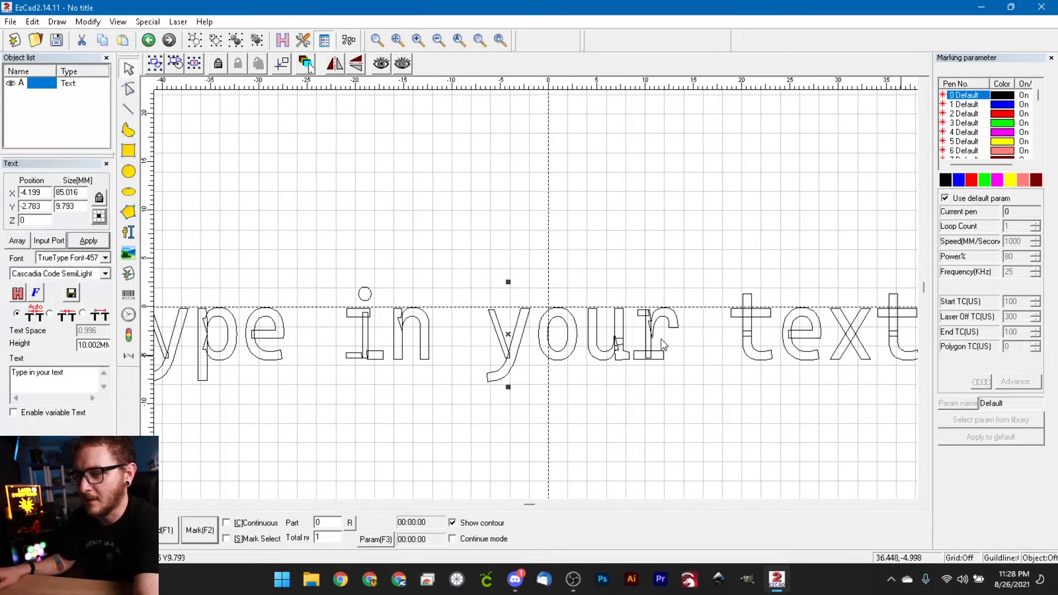
# Change the text object's font to Chomsky and apply it
pyautogui.scroll(-3, 639, 356)
pyautogui.scroll(1, 603, 345)
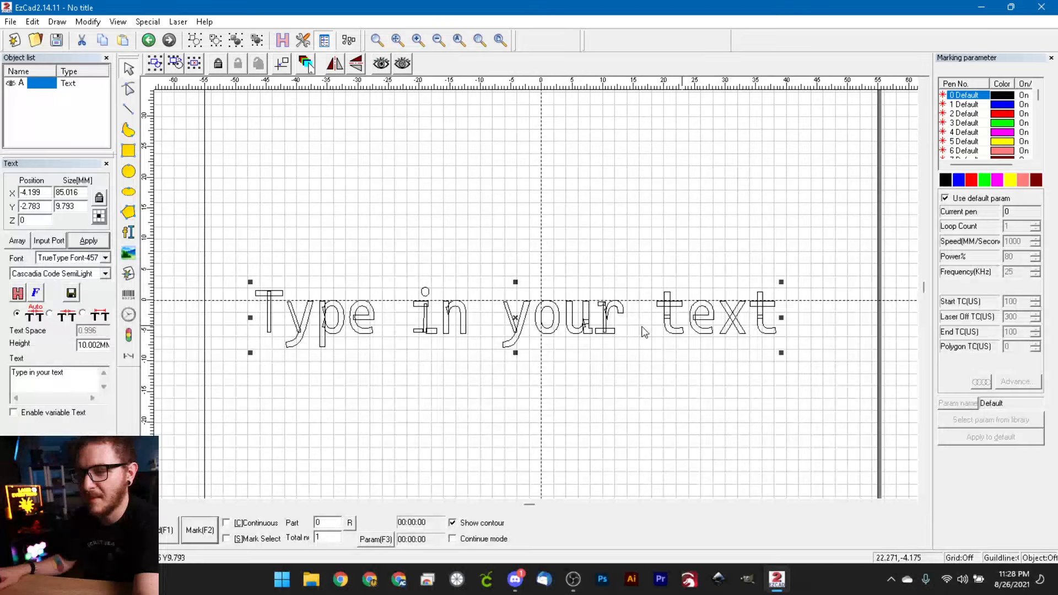
pyautogui.click(58, 273)
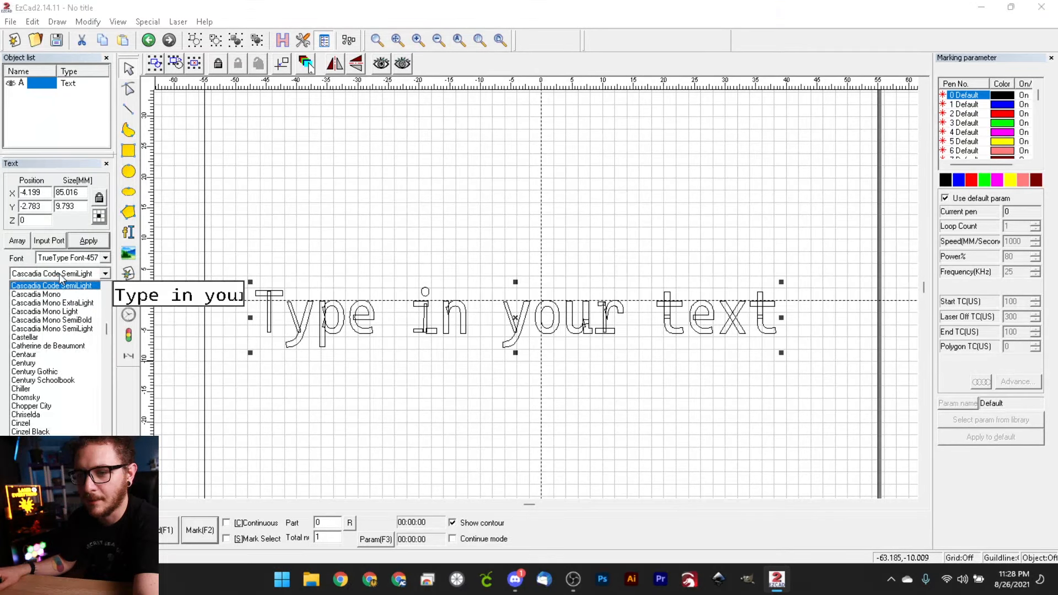
pyautogui.click(49, 397)
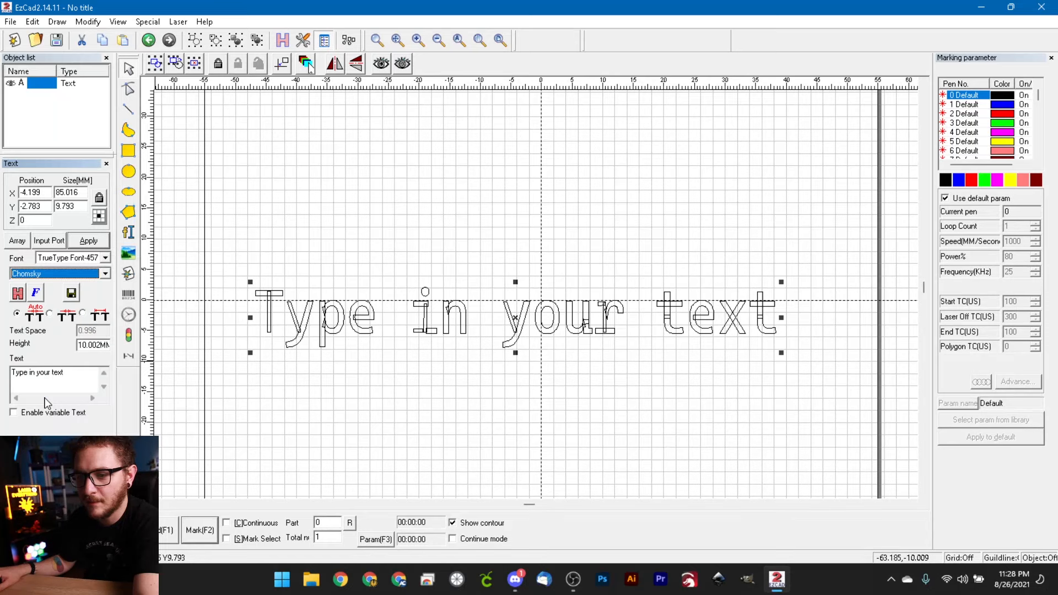
pyautogui.click(79, 243)
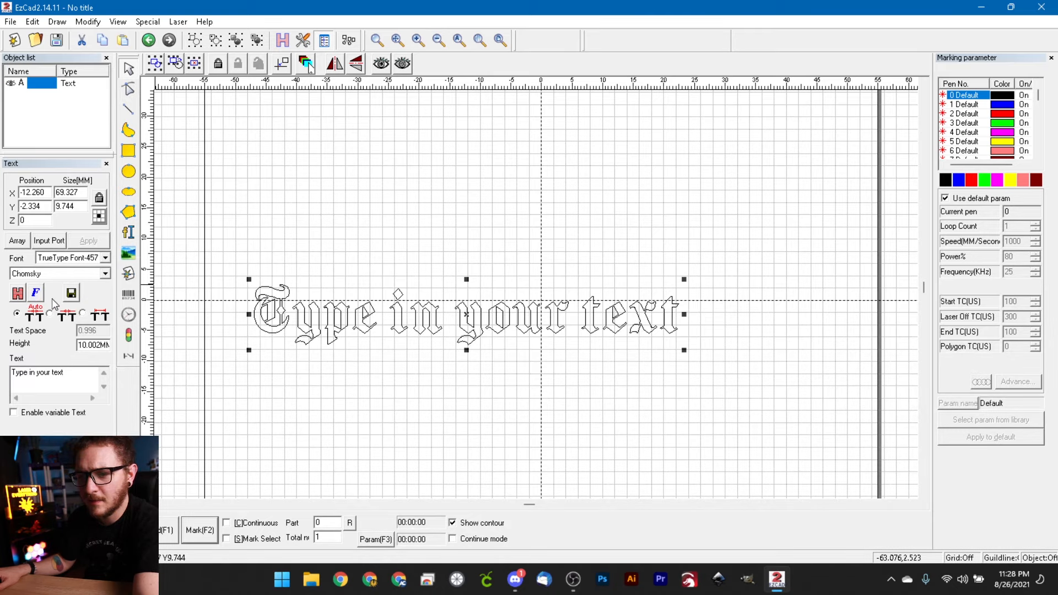
# Open the text's font settings, set right alignment and look over the character width, angle and spacing values
pyautogui.click(36, 294)
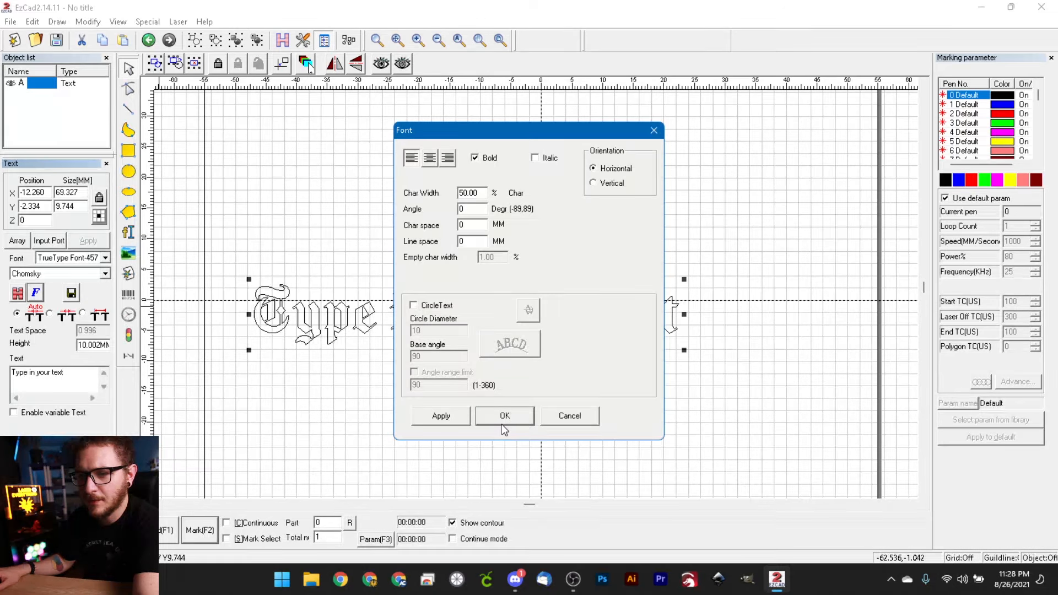
pyautogui.moveTo(486, 130); pyautogui.dragTo(678, 142)
pyautogui.click(622, 175)
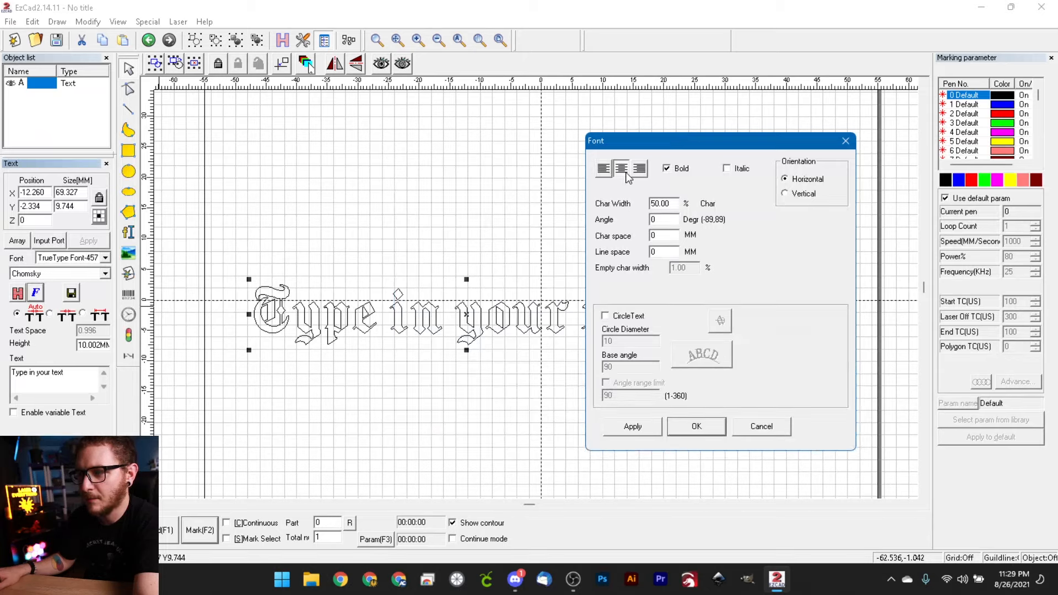
pyautogui.click(638, 170)
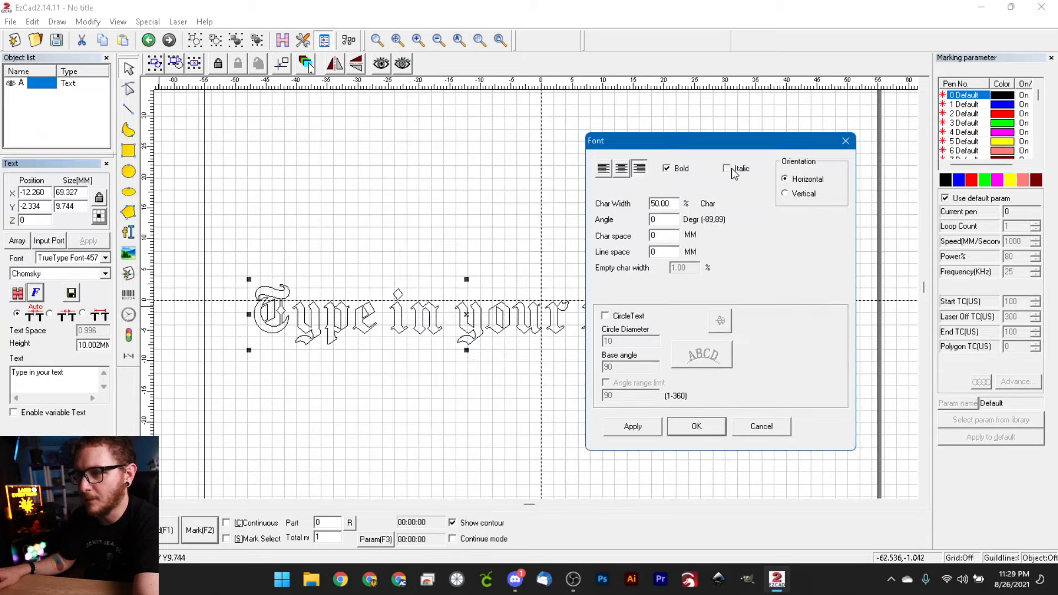
pyautogui.doubleClick(672, 202)
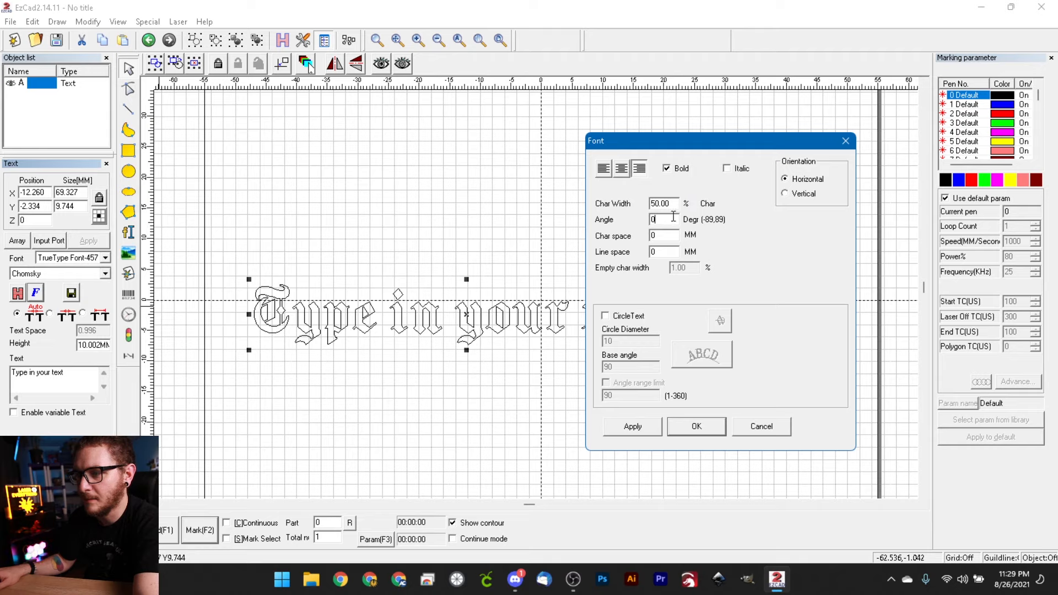
pyautogui.doubleClick(660, 250)
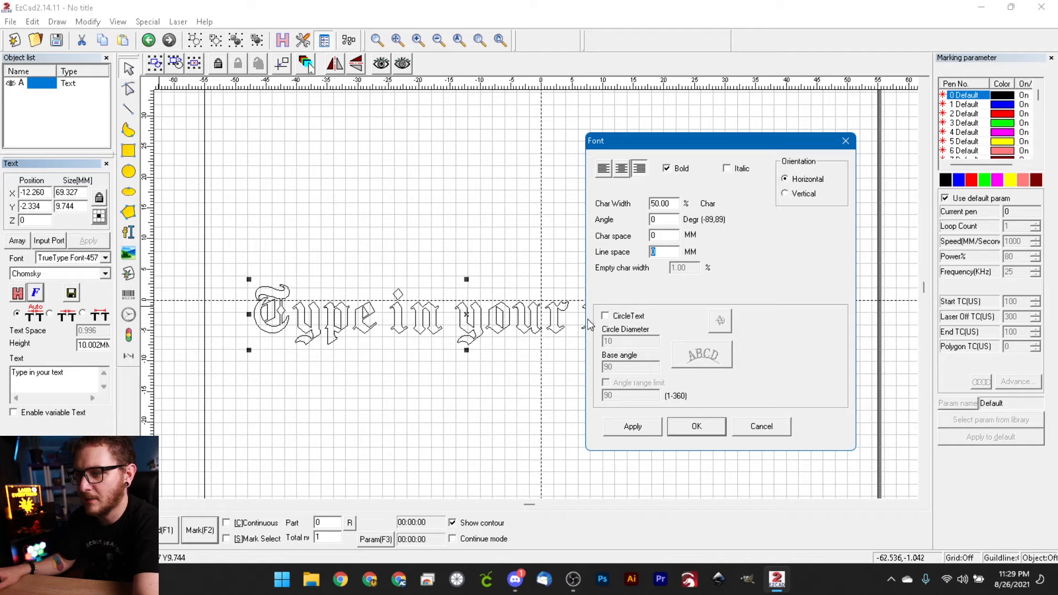
# Enable CircleText with the ABCD reading direction and apply it to the text
pyautogui.click(606, 317)
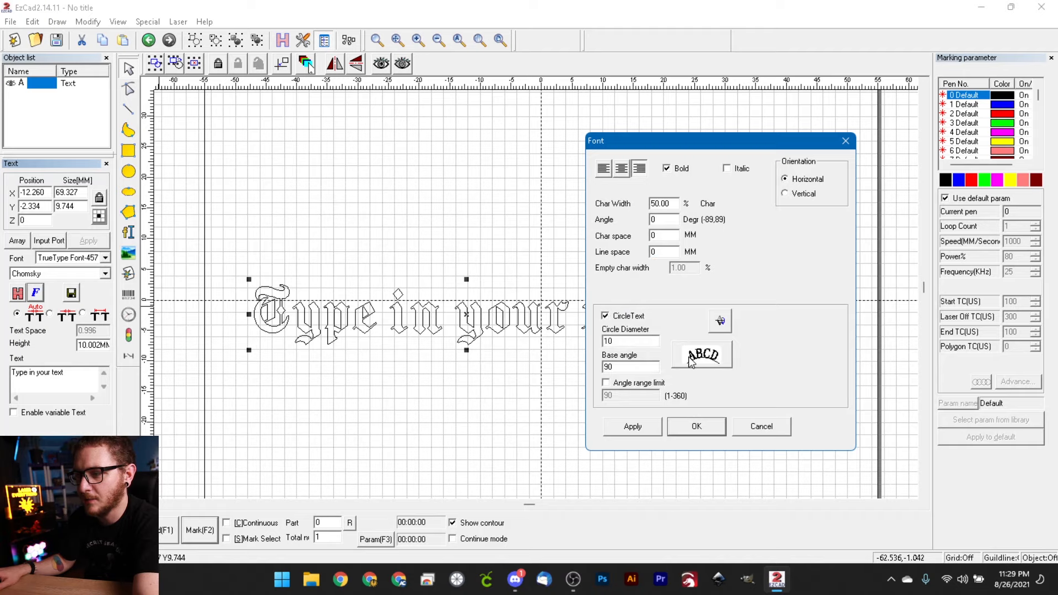
pyautogui.click(718, 359)
pyautogui.click(716, 359)
pyautogui.click(713, 358)
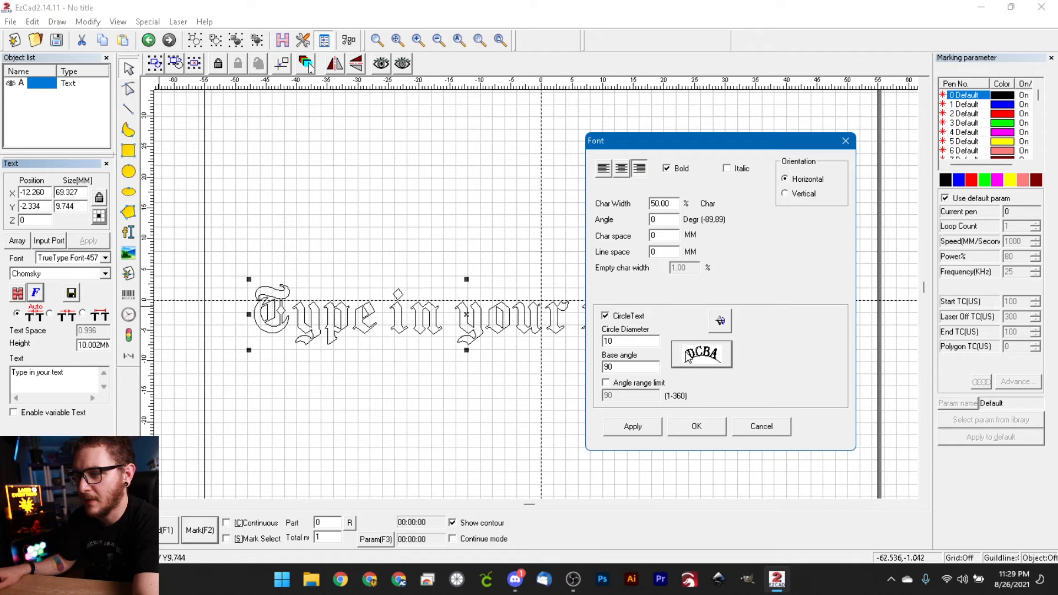
pyautogui.click(711, 358)
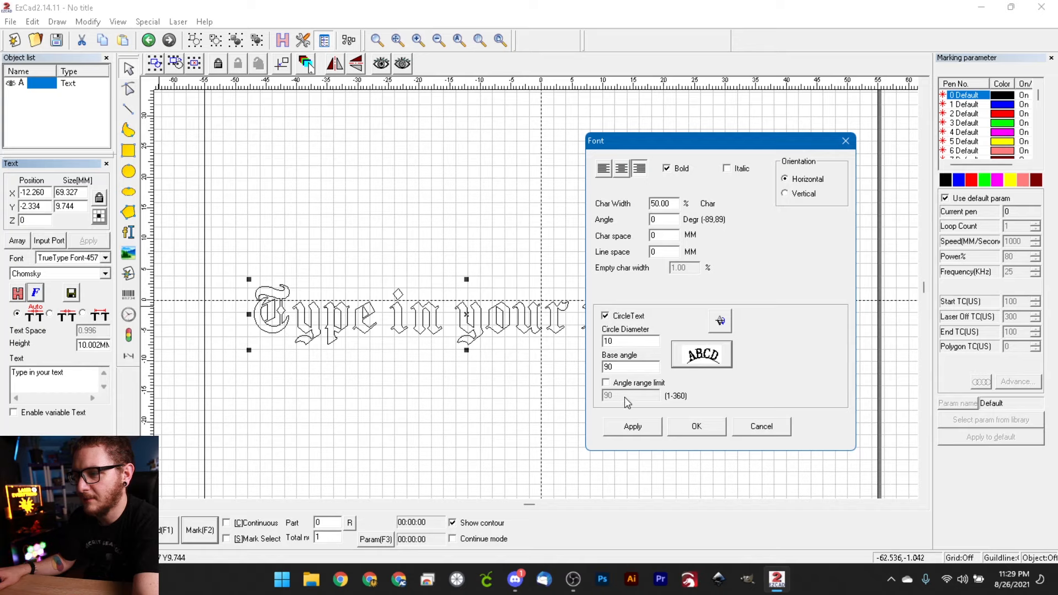
pyautogui.click(634, 427)
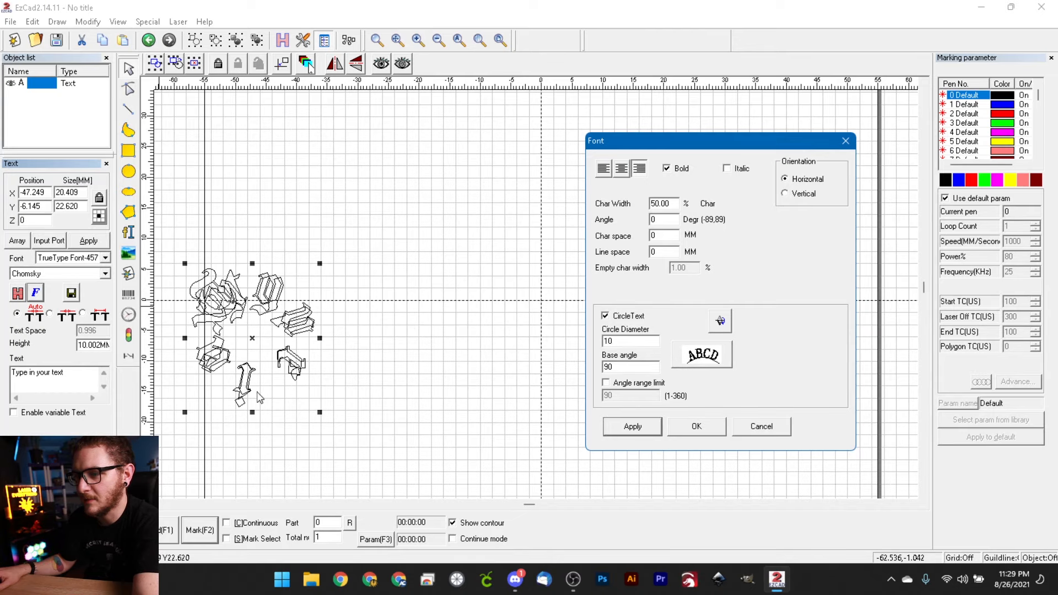
# Set the circle diameter of the curved text to 100, apply it and accept the font settings
pyautogui.click(631, 342)
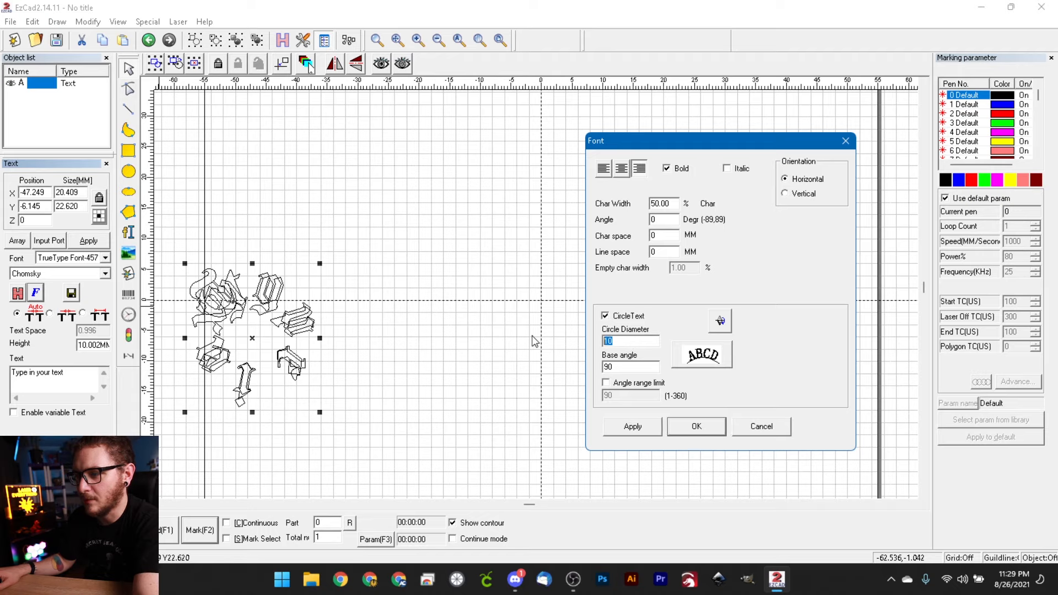
pyautogui.press('BackSpace')
pyautogui.write('00')
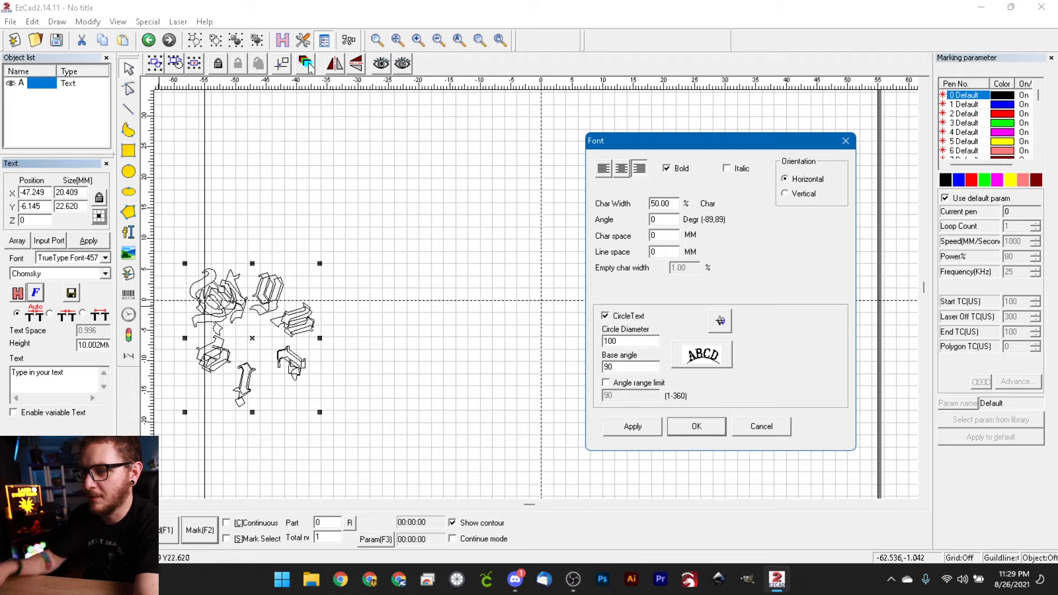
pyautogui.click(641, 428)
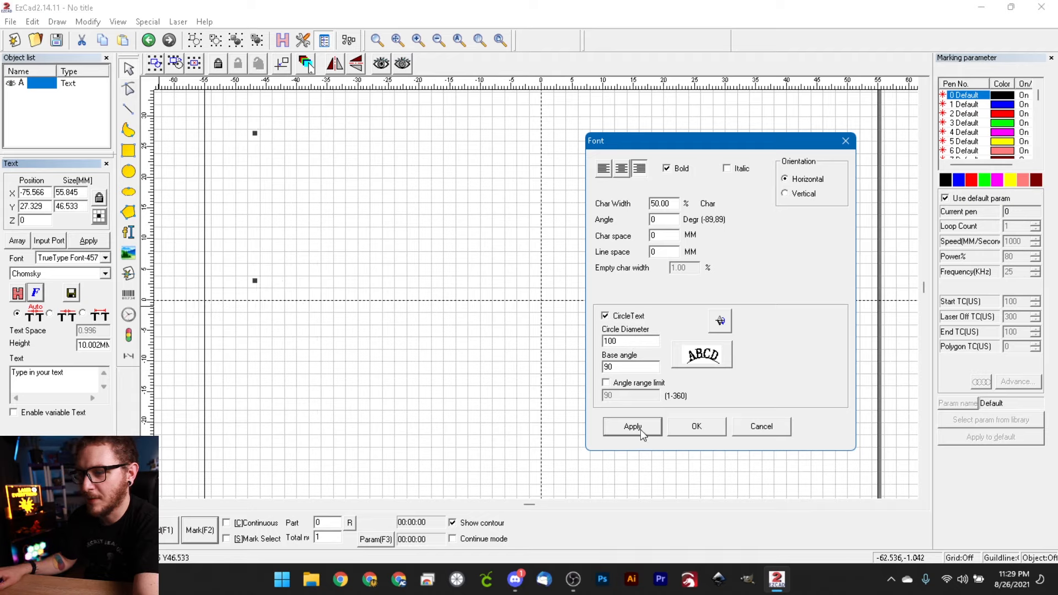
pyautogui.click(697, 427)
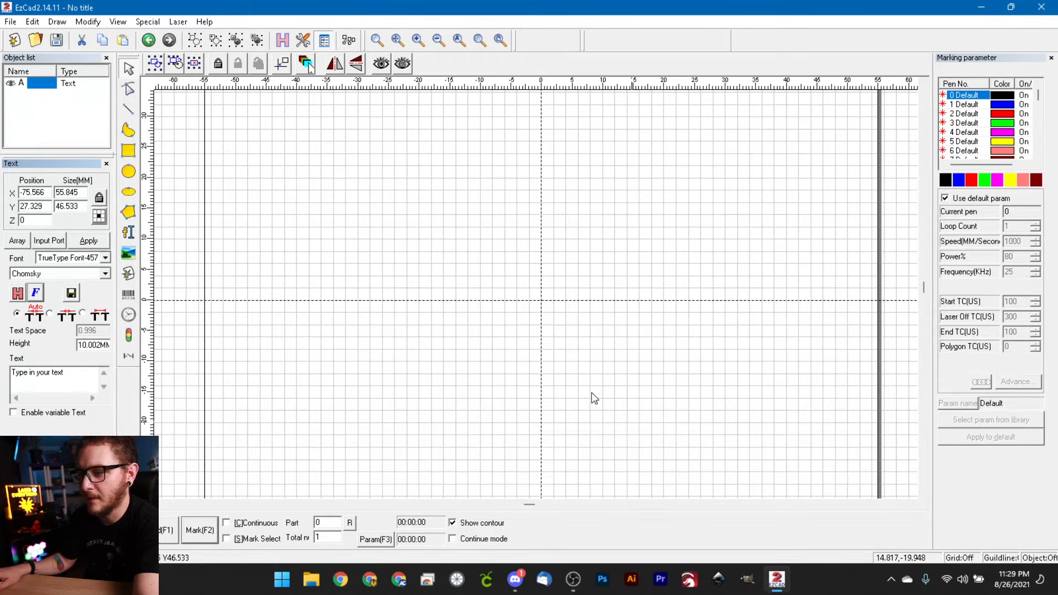
# Move the curved text from outside into the work area, to about X -17.6, Y 1.5 mm
pyautogui.scroll(-2, 591, 392)
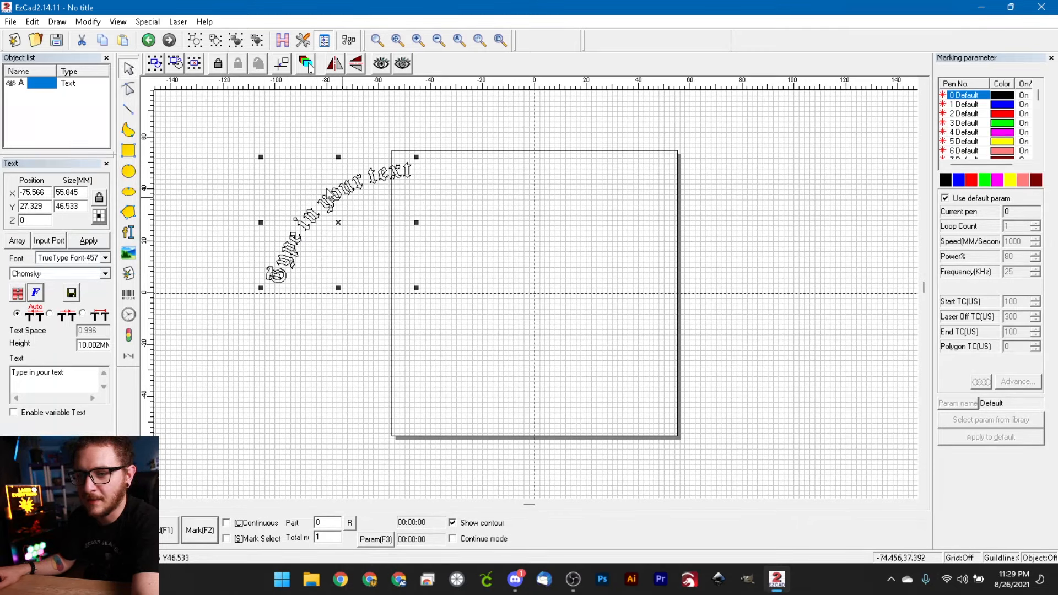
pyautogui.moveTo(312, 217); pyautogui.dragTo(517, 255)
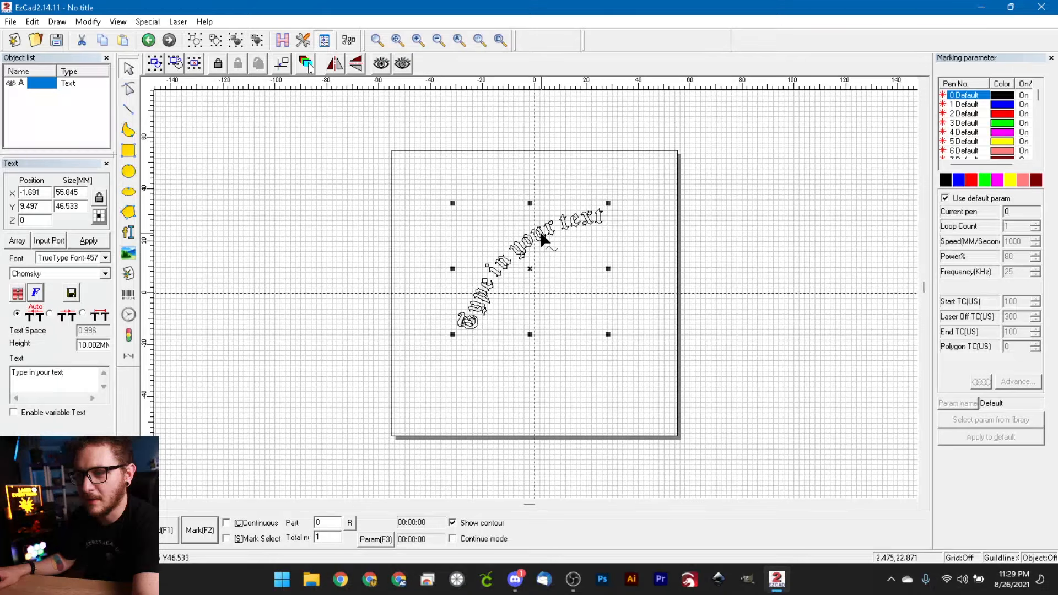
pyautogui.scroll(2, 518, 220)
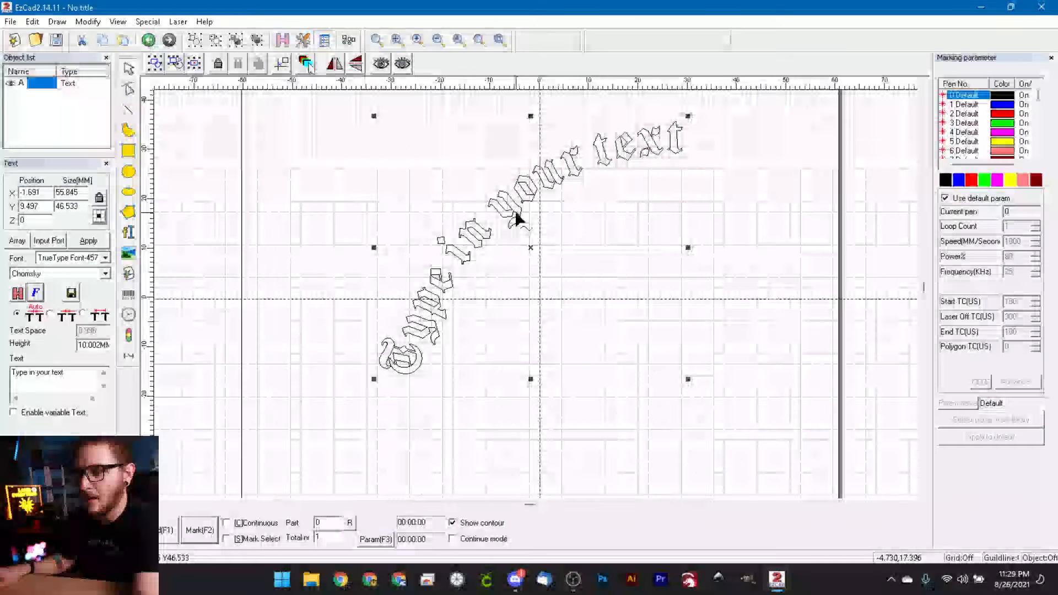
pyautogui.moveTo(529, 204); pyautogui.dragTo(456, 243)
pyautogui.moveTo(474, 248); pyautogui.dragTo(409, 246, button='middle')
pyautogui.moveTo(579, 269); pyautogui.dragTo(323, 248, button='middle')
pyautogui.moveTo(174, 334); pyautogui.dragTo(436, 306, button='middle')
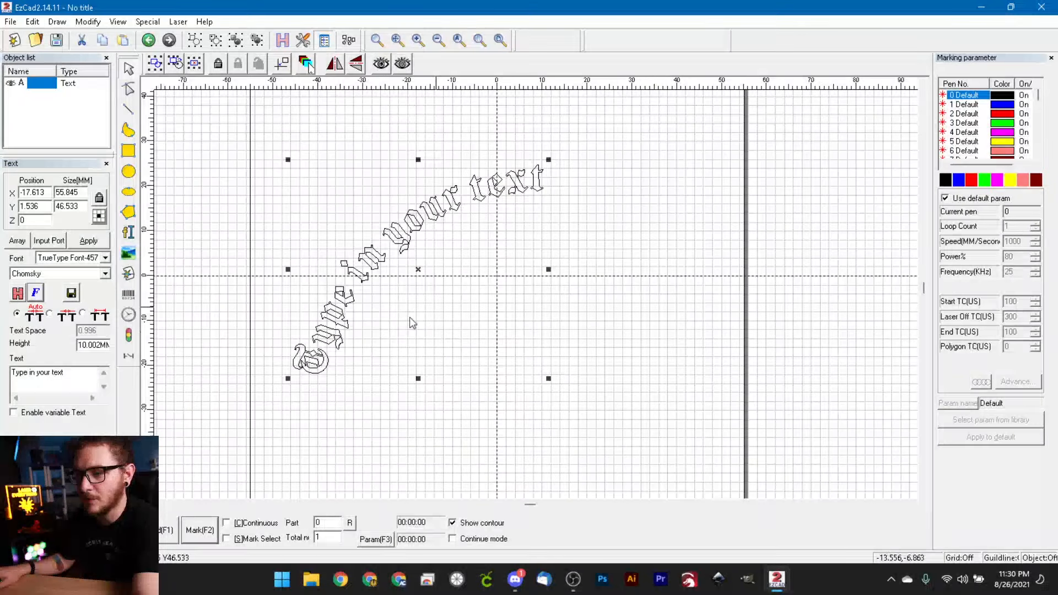
# Shift the curved text up to about X -16.3, Y 10.1 mm and centre it on the origin at X 0, Y 0
pyautogui.moveTo(410, 322); pyautogui.dragTo(495, 314, button='right')
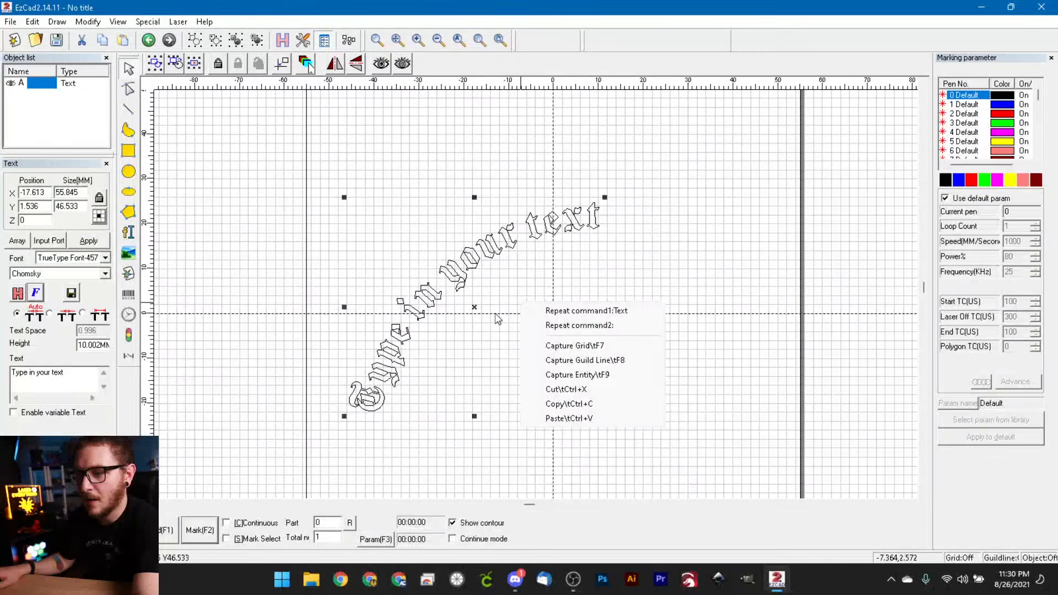
pyautogui.rightClick(495, 315)
pyautogui.click(456, 266)
pyautogui.moveTo(458, 276); pyautogui.dragTo(464, 238)
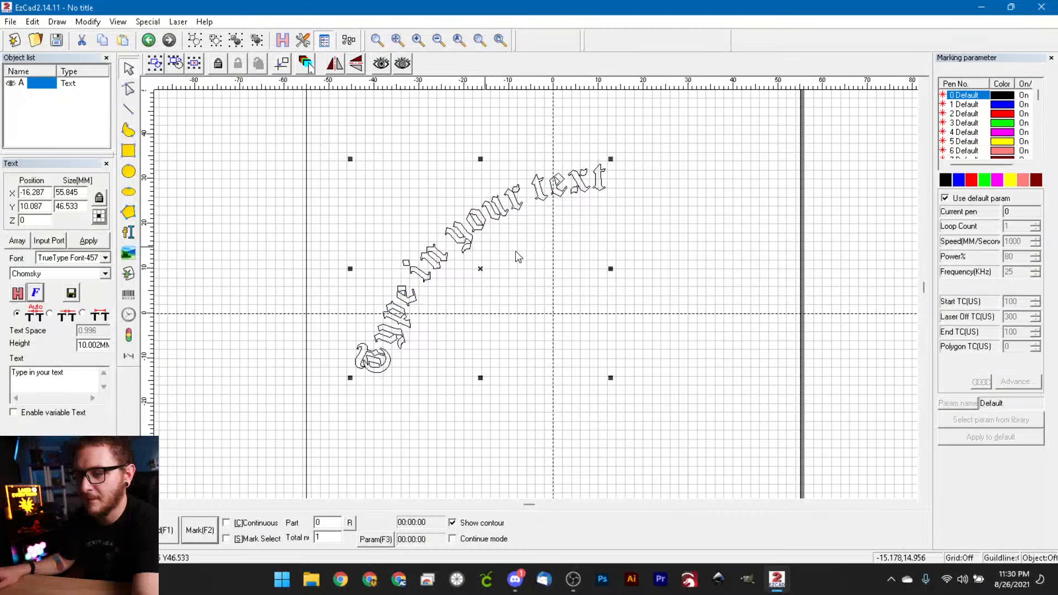
pyautogui.press('p')
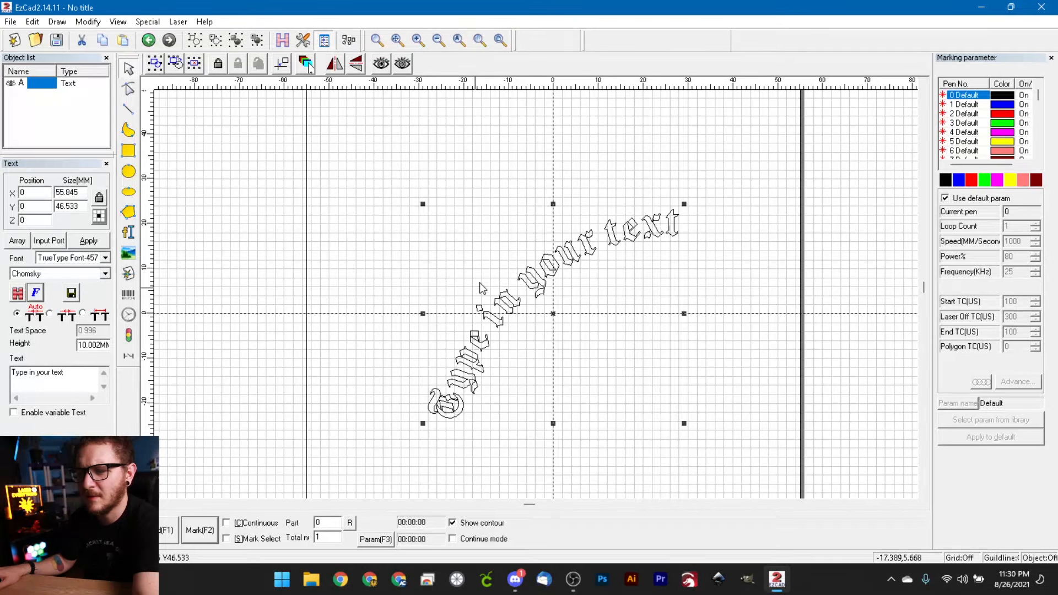
# Move the curved text well away from the origin twice, returning it to X 0, Y 0 after each move
pyautogui.moveTo(539, 288); pyautogui.dragTo(348, 223)
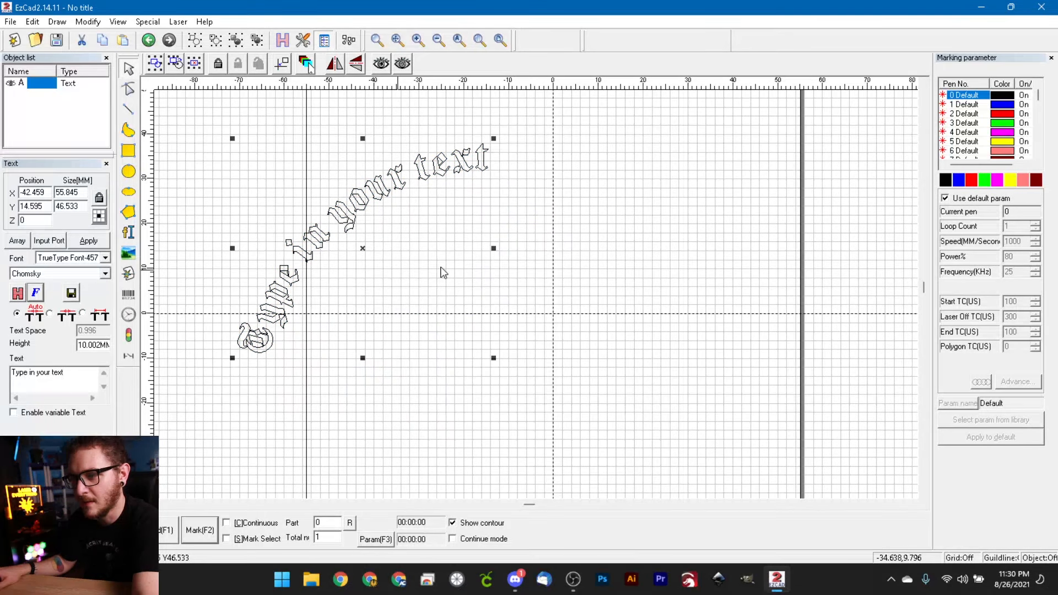
pyautogui.hotkey('ctrl', 'z')
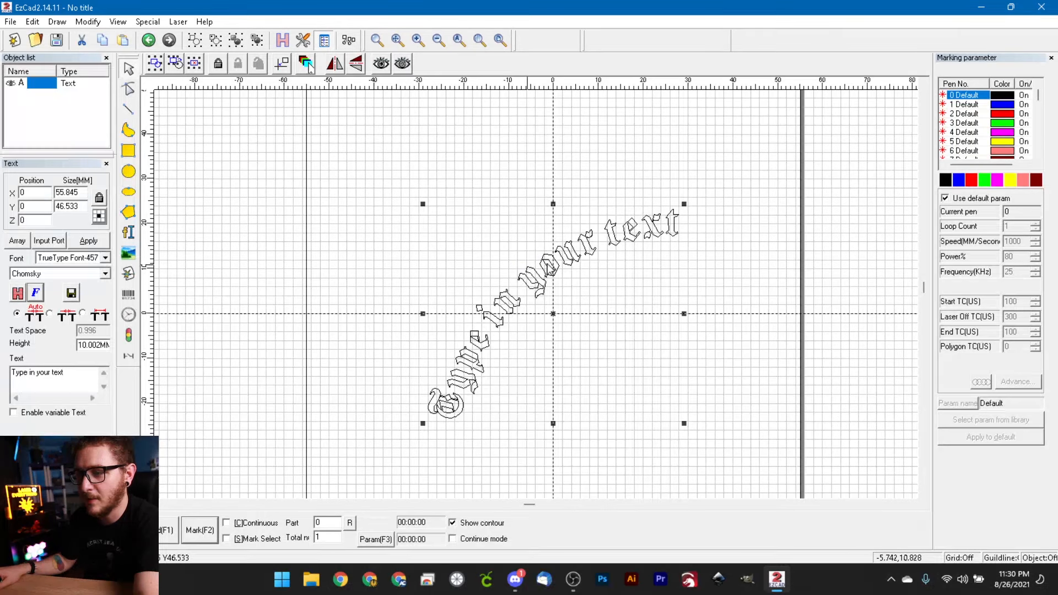
pyautogui.moveTo(551, 269); pyautogui.dragTo(302, 209)
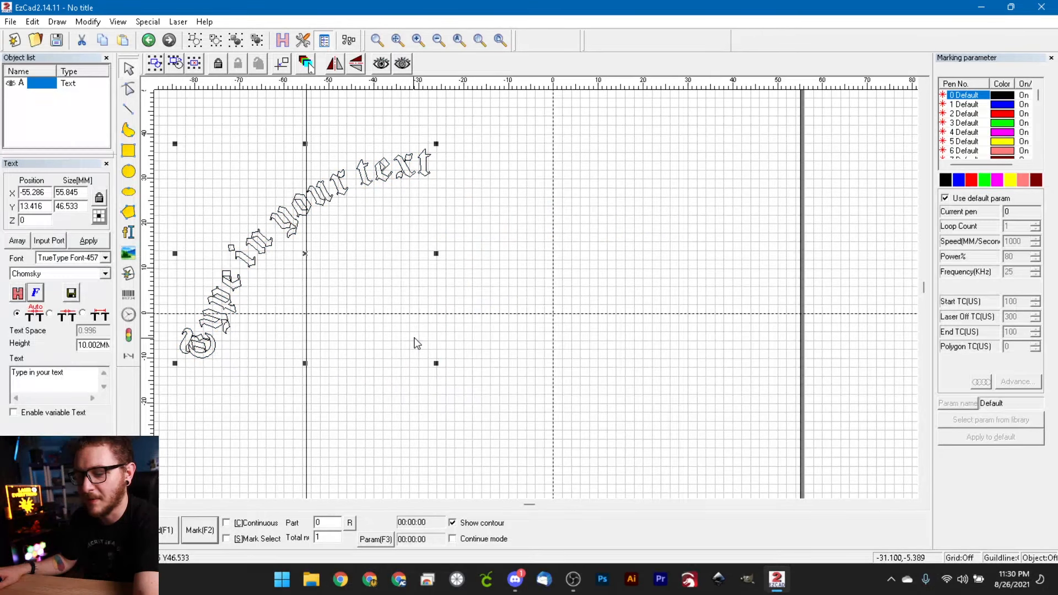
pyautogui.hotkey('ctrl', 'z')
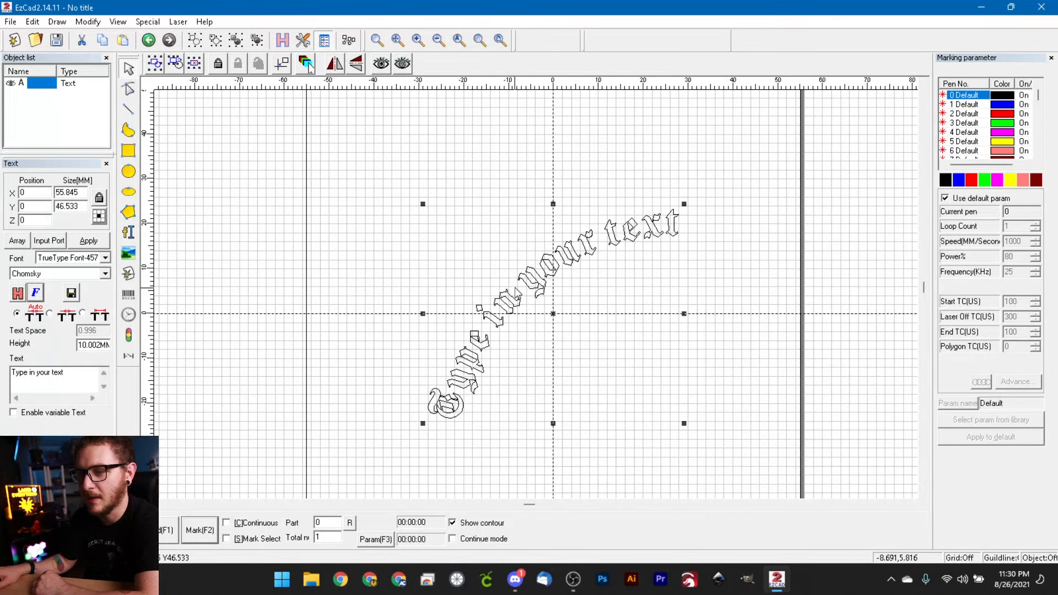
# Move the curved text off the origin, up and to the left, and deselect it
pyautogui.moveTo(600, 234); pyautogui.dragTo(535, 236)
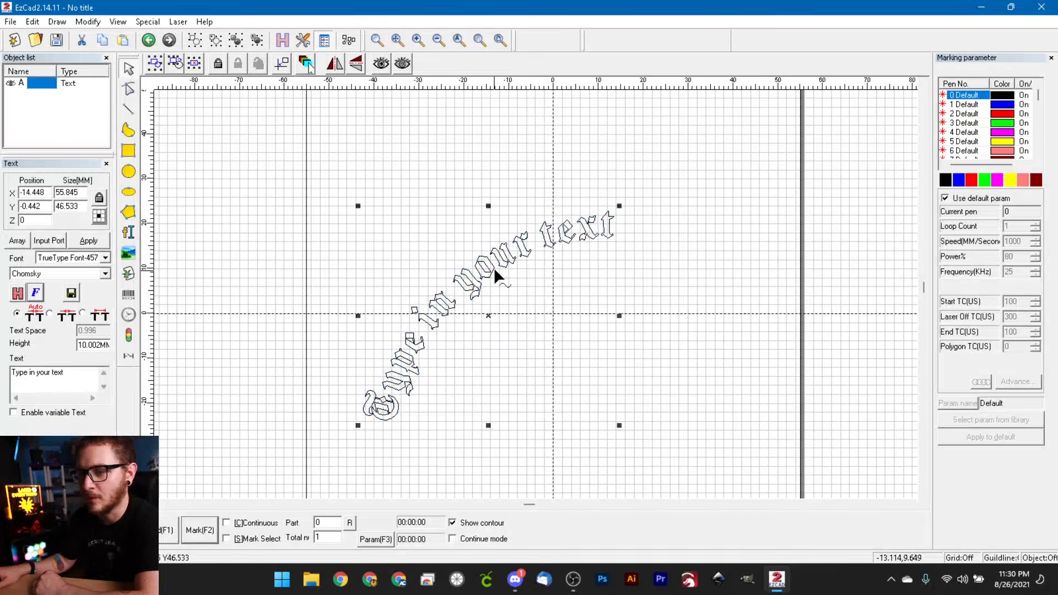
pyautogui.moveTo(493, 266); pyautogui.dragTo(427, 187)
pyautogui.click(468, 328)
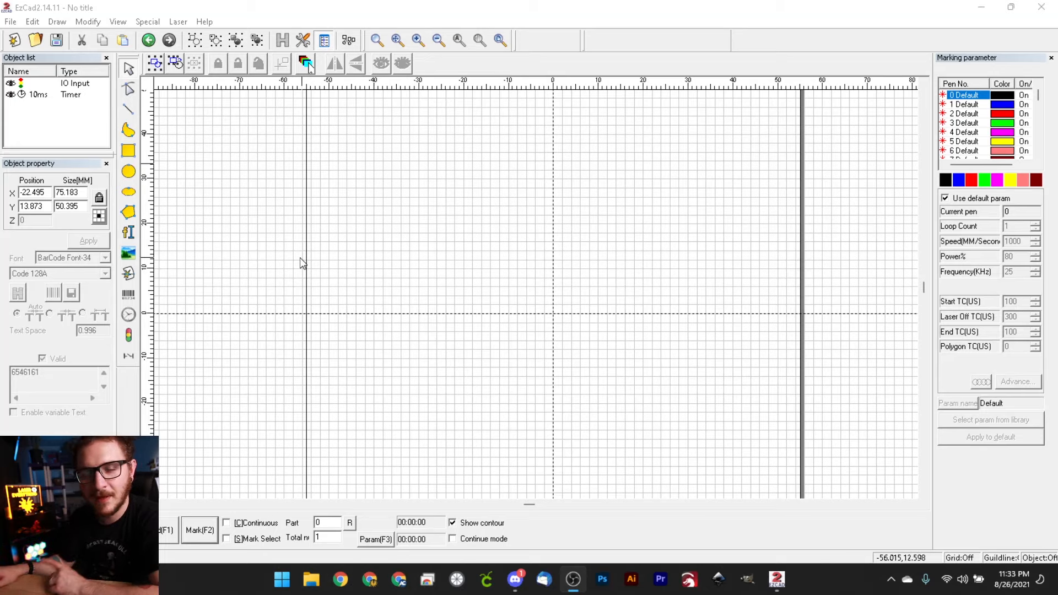
# Place a barcode object in the upper left part of the work area and apply 65165168 as its content
pyautogui.click(128, 296)
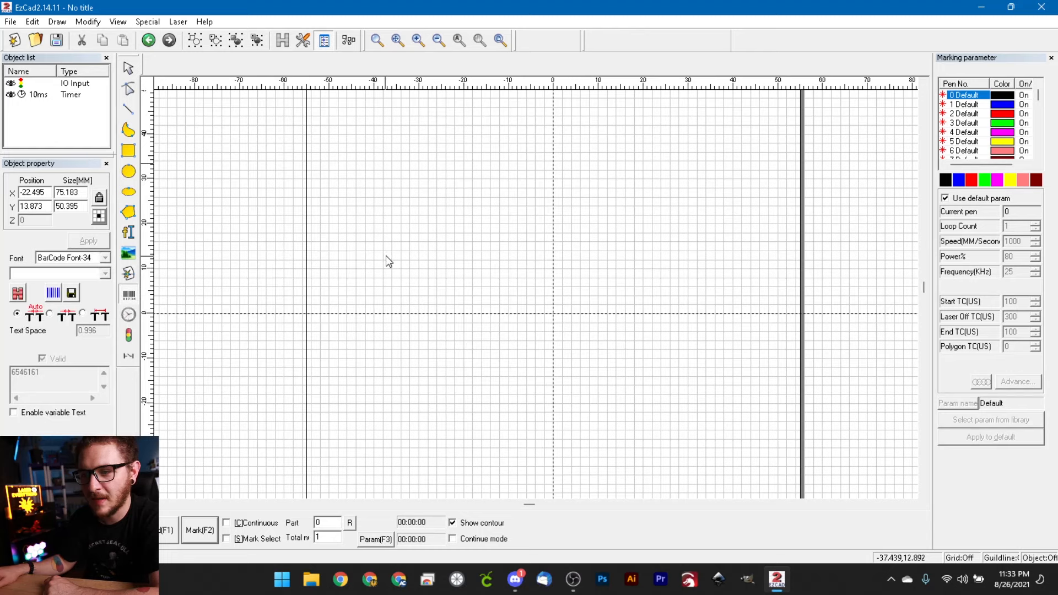
pyautogui.click(400, 241)
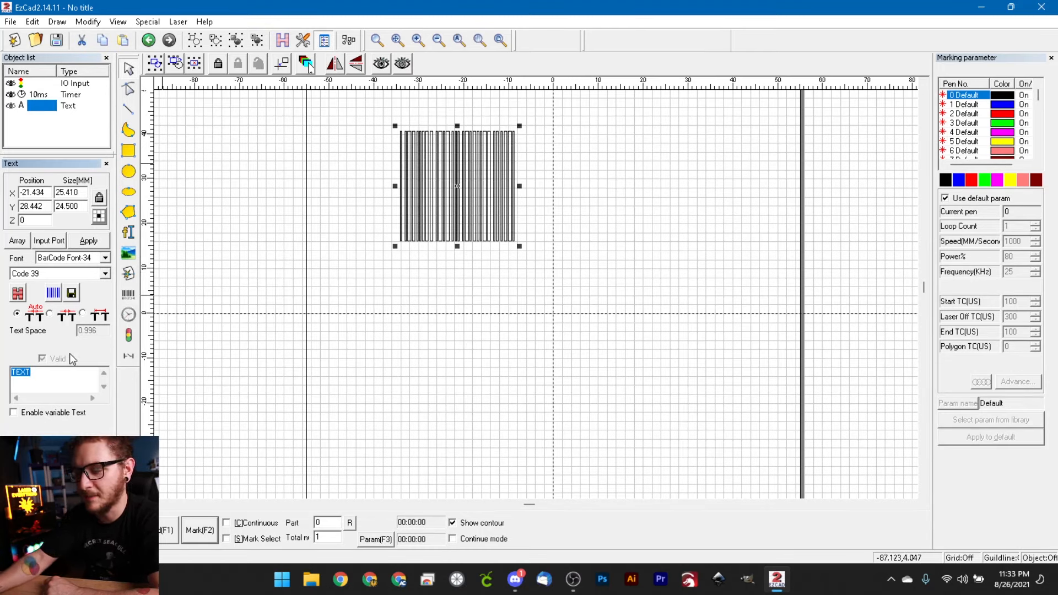
pyautogui.write('65165168')
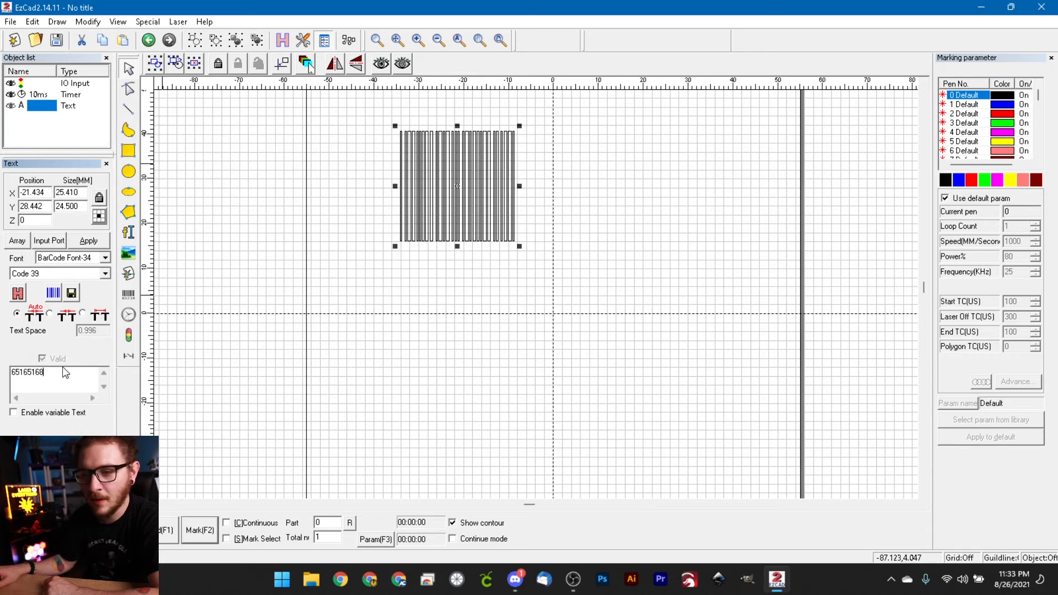
pyautogui.click(88, 241)
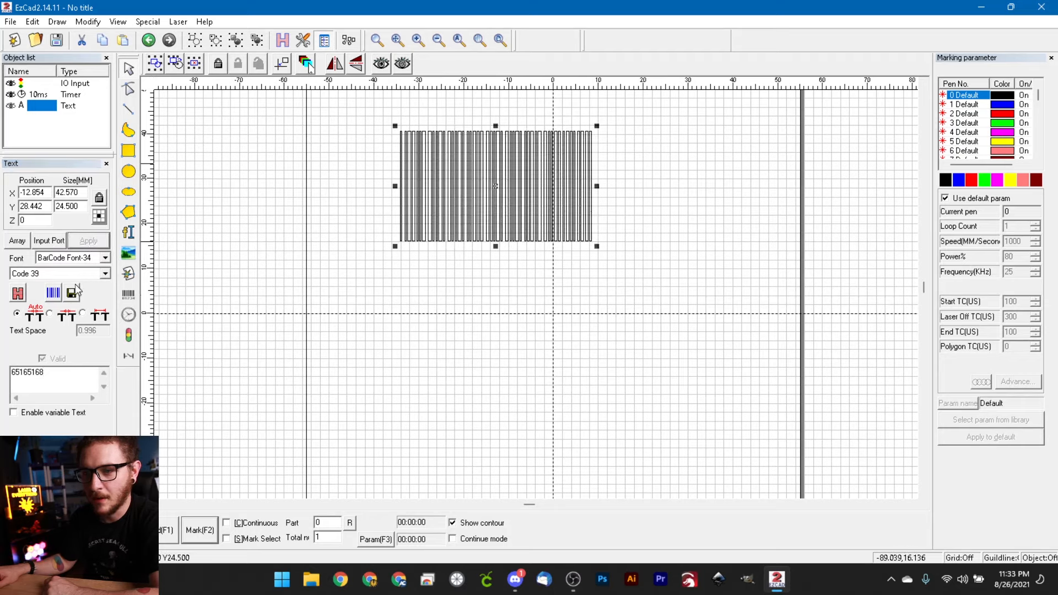
# Look through the available barcode types and try UPC-A for the 65165168 barcode
pyautogui.click(105, 274)
pyautogui.scroll(-2, 36, 398)
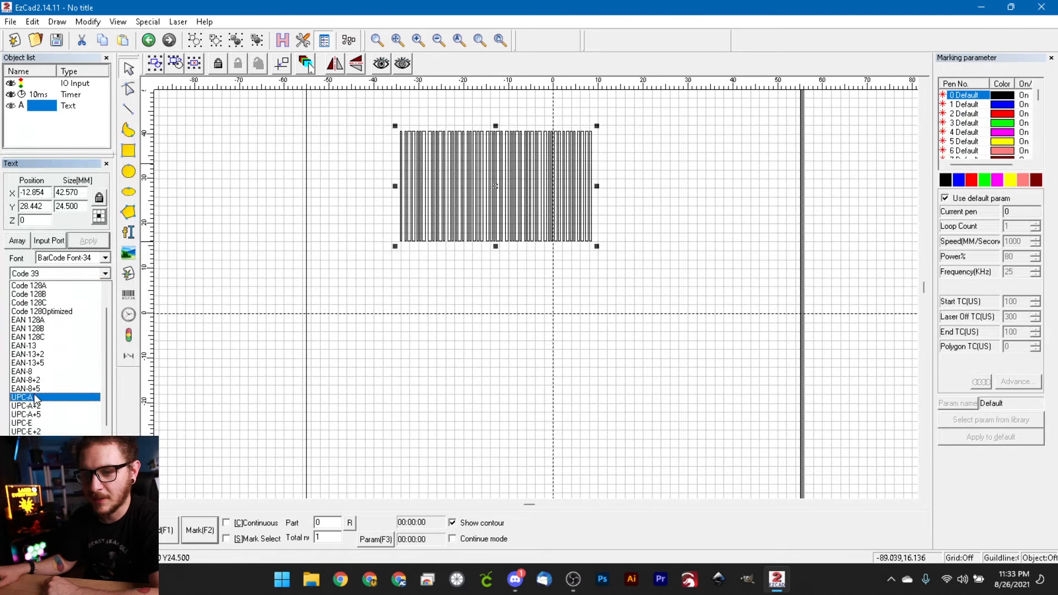
pyautogui.scroll(2, 54, 343)
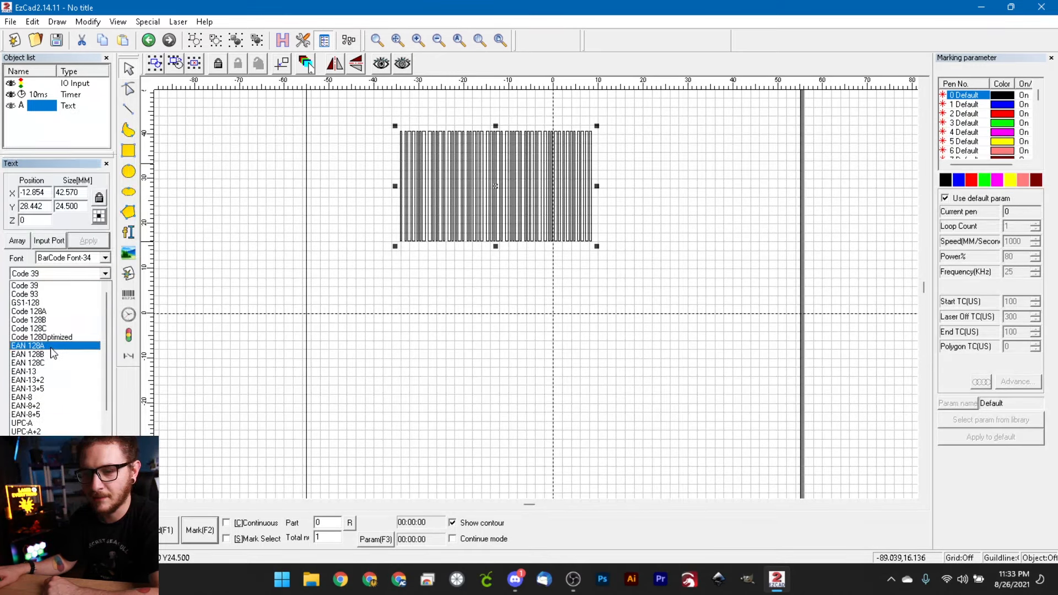
pyautogui.click(33, 423)
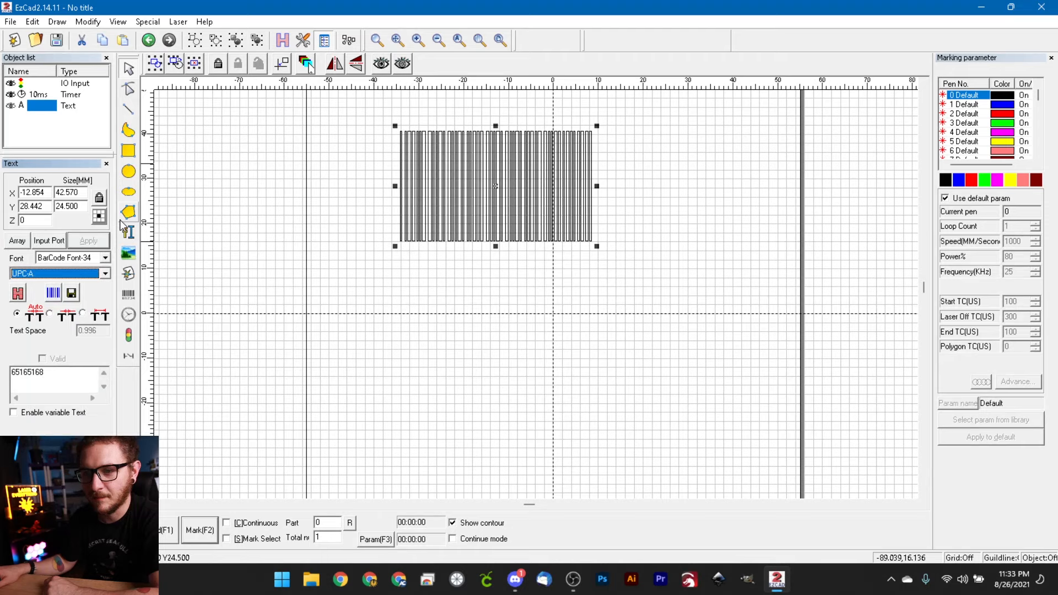
# Apply the Code 128B type to the barcode and hatch it at 45 degrees with 0.025 mm line space
pyautogui.click(88, 274)
pyautogui.scroll(2, 47, 326)
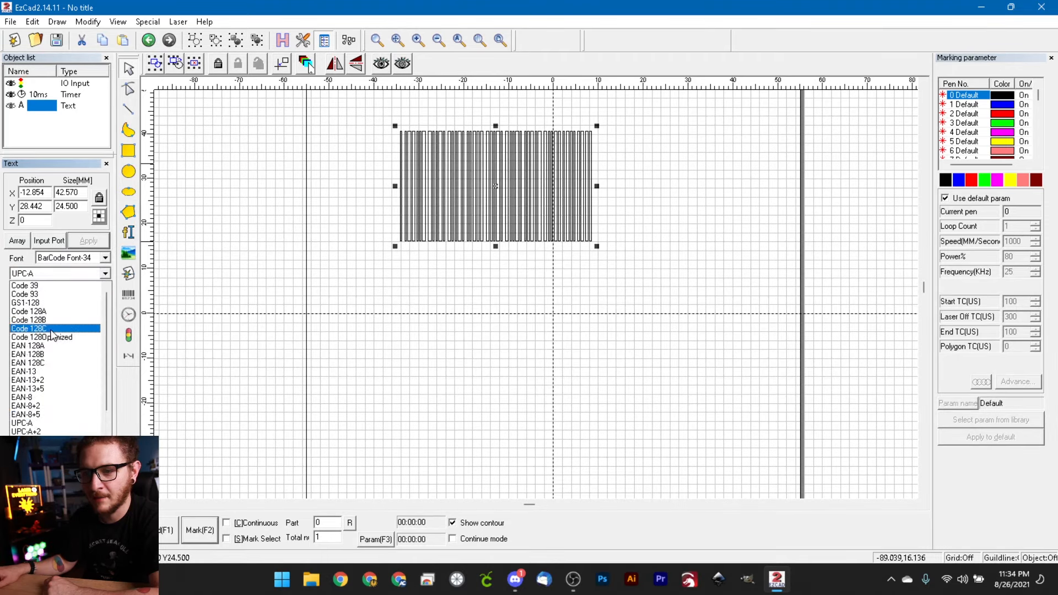
pyautogui.click(47, 325)
pyautogui.click(94, 240)
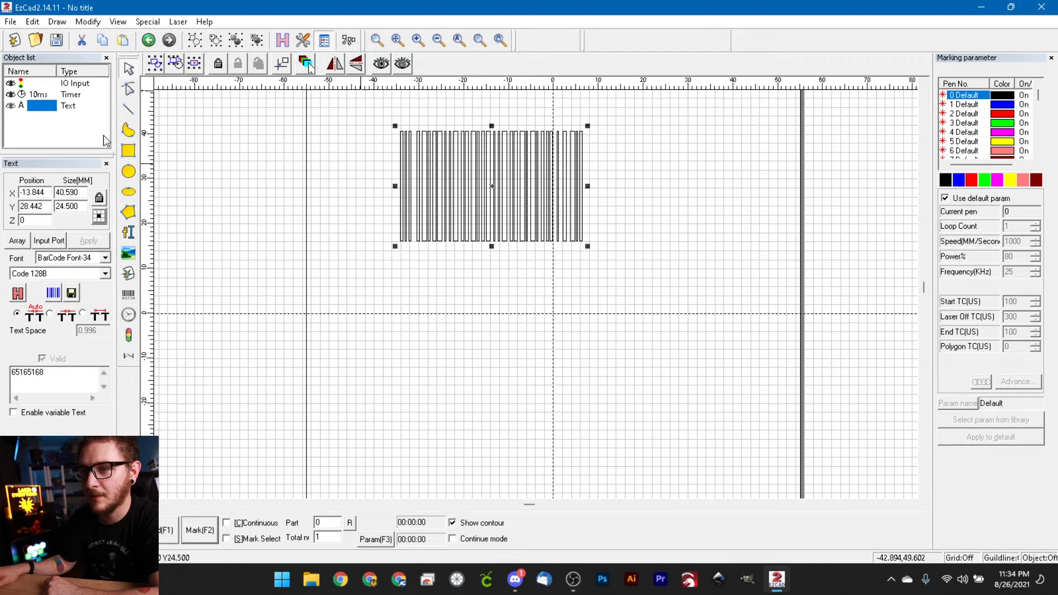
pyautogui.click(282, 40)
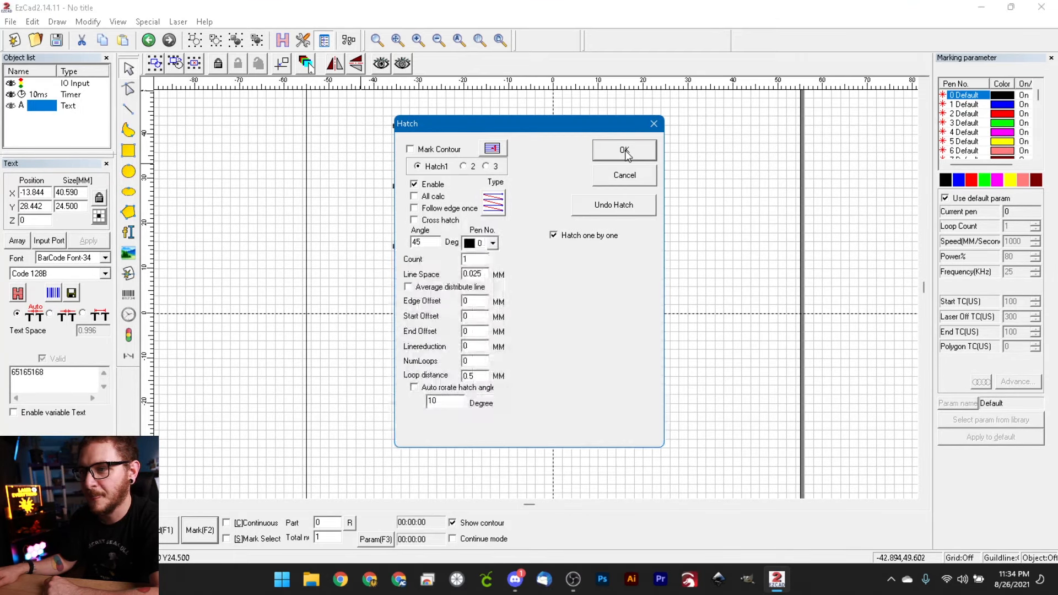
pyautogui.click(624, 149)
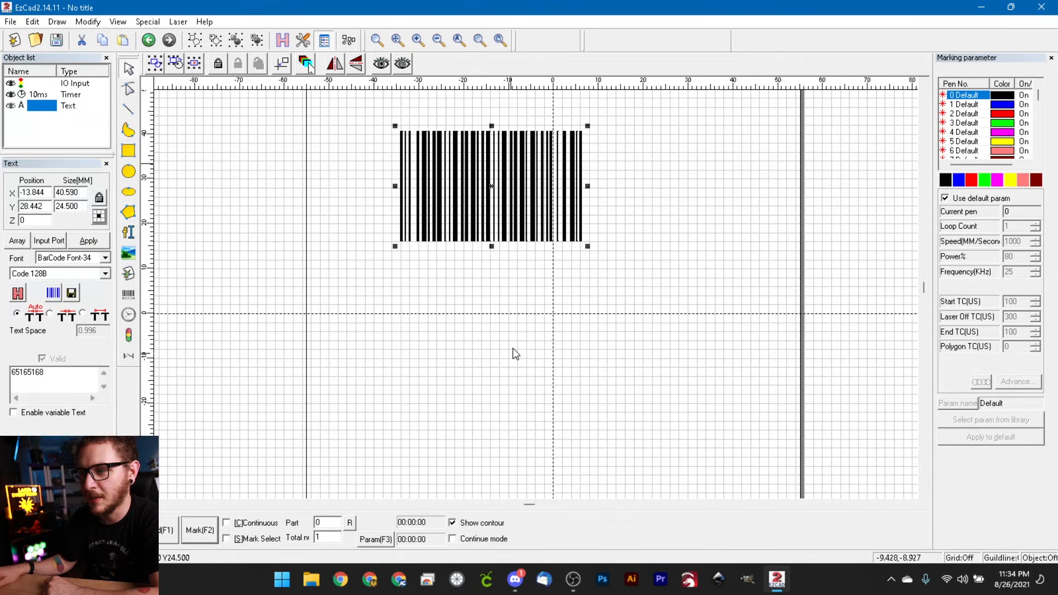
# Move the hatched barcode to about X -20.0, Y 25.8 mm and delete it
pyautogui.click(503, 267)
pyautogui.click(531, 209)
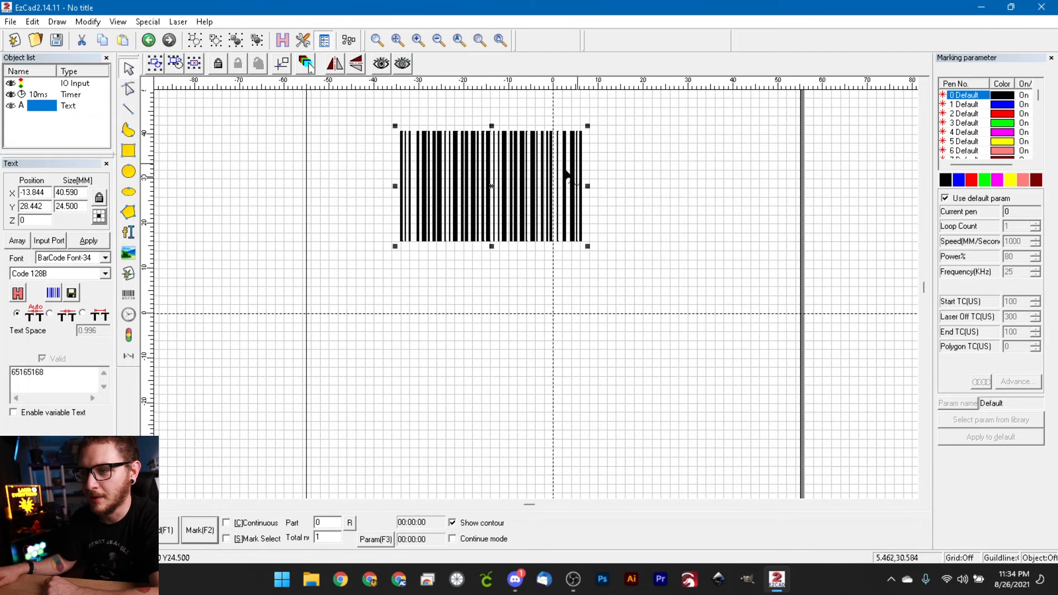
pyautogui.moveTo(527, 205); pyautogui.dragTo(500, 217)
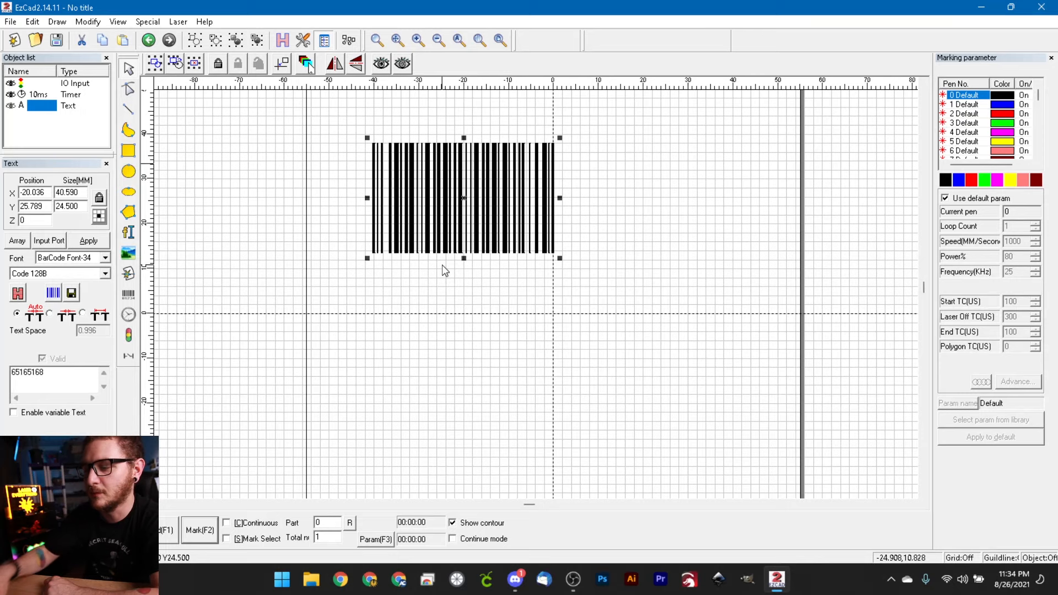
pyautogui.press('Delete')
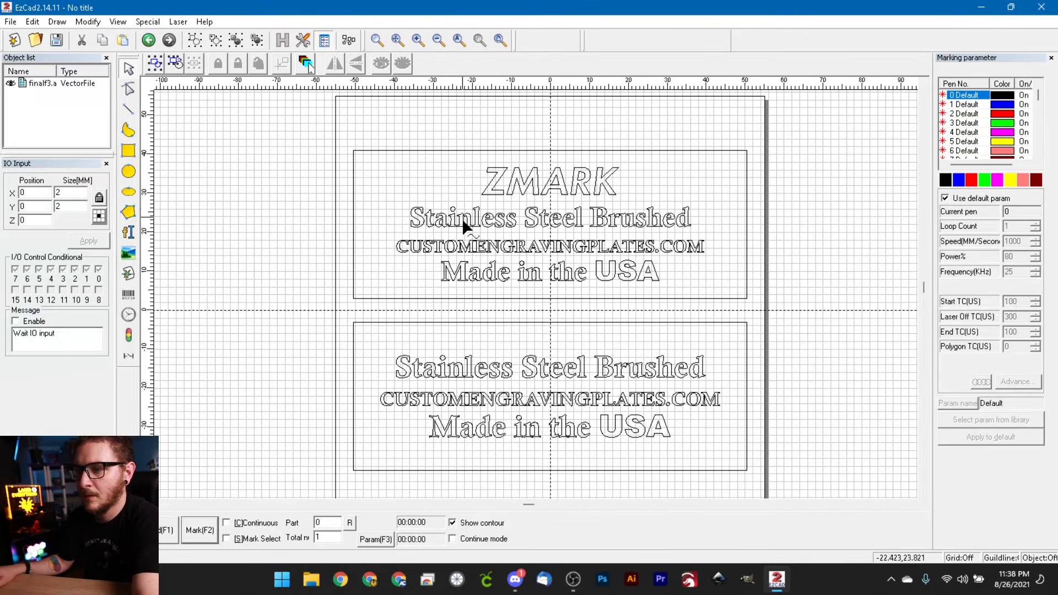
# Ungroup the imported plate artwork into separate curves and delete the upper plate with the ZMARK text
pyautogui.click(468, 222)
pyautogui.click(254, 42)
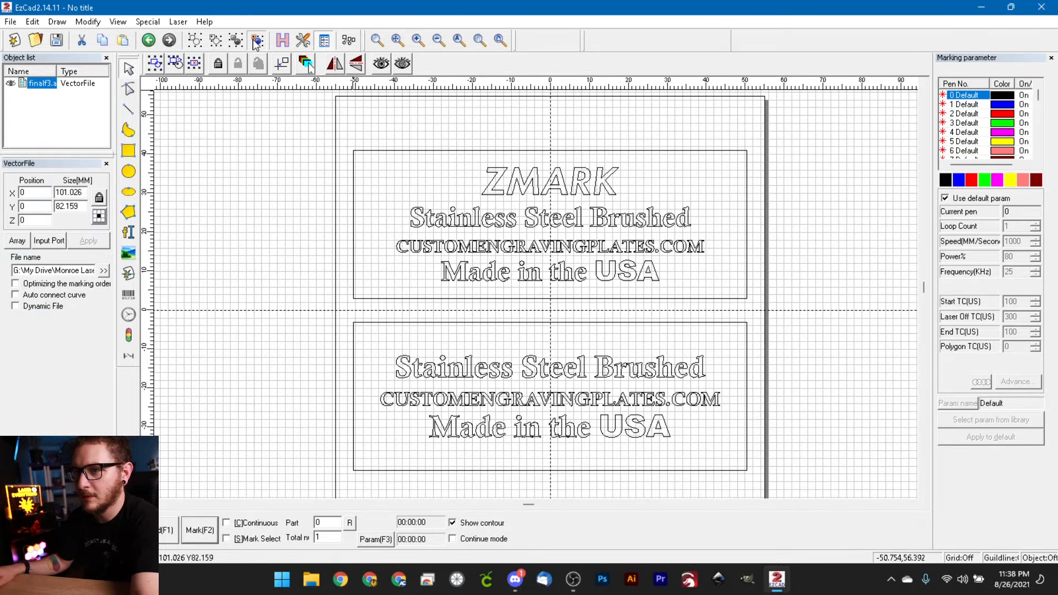
pyautogui.moveTo(822, 319); pyautogui.dragTo(822, 315)
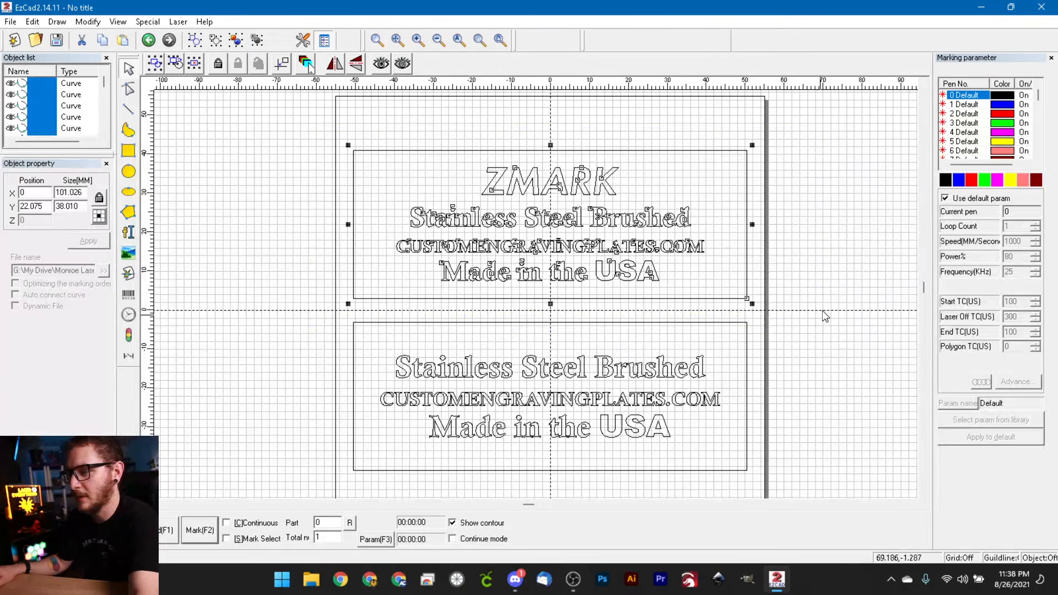
pyautogui.press('Delete')
# Centre the remaining Stainless Steel Brushed plate on the origin at X 0, Y 0 and deselect it
pyautogui.moveTo(606, 441); pyautogui.dragTo(833, 493)
pyautogui.hotkey('ctrl', 'shift', 'c')
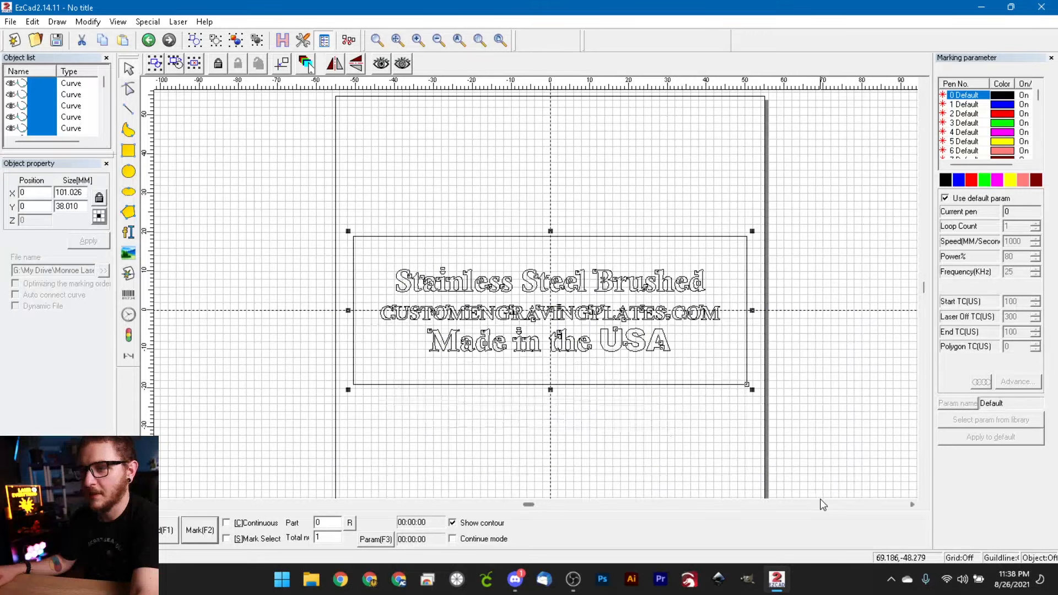
pyautogui.click(664, 485)
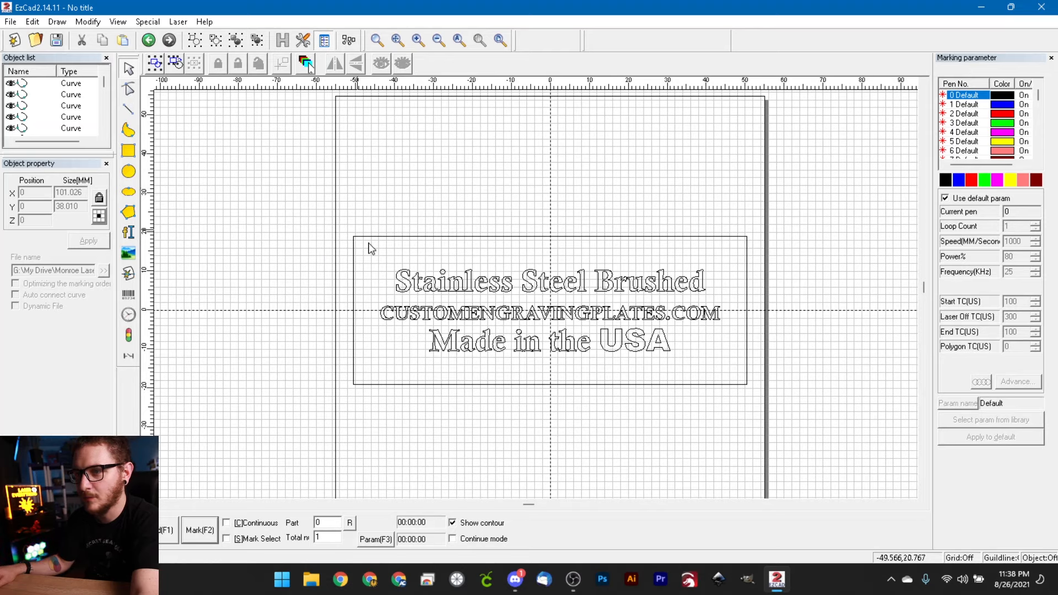
# Group the three text lines inside the plate's border and open the hatch settings for the group
pyautogui.moveTo(360, 248); pyautogui.dragTo(740, 372)
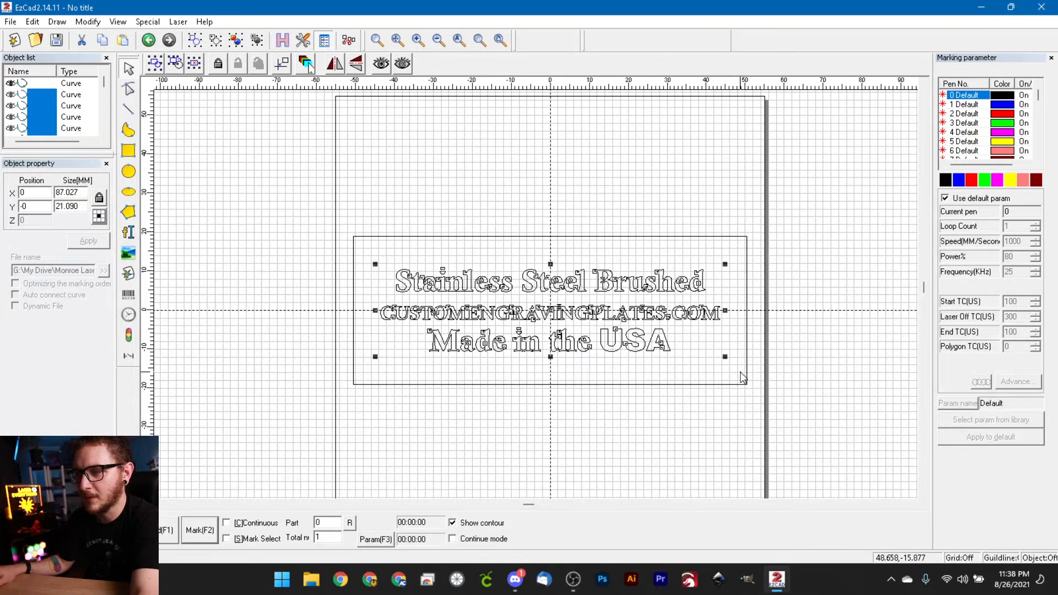
pyautogui.click(237, 41)
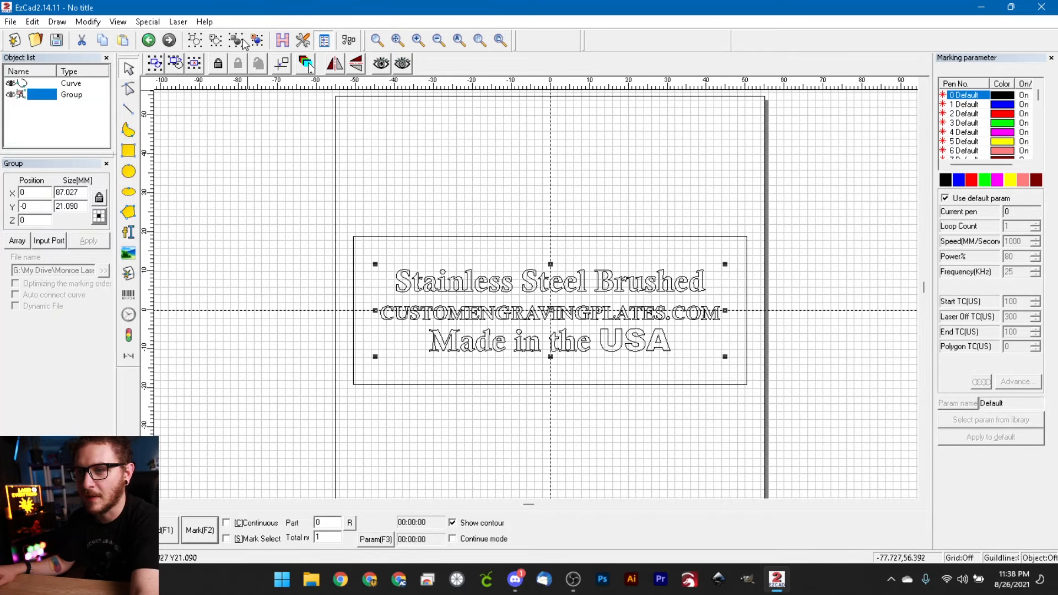
pyautogui.click(285, 43)
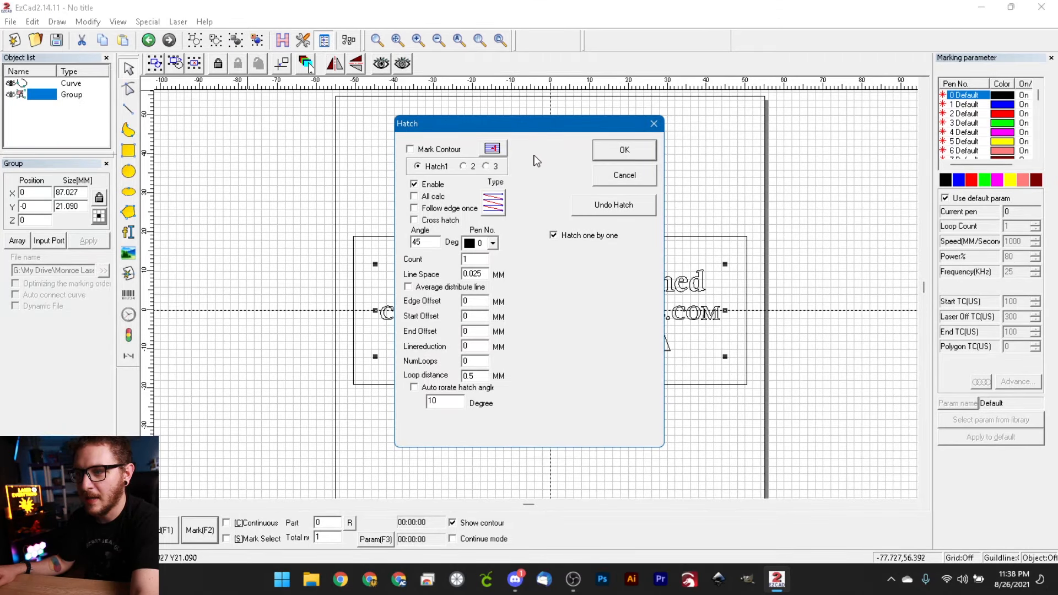
pyautogui.moveTo(551, 128); pyautogui.dragTo(214, 125)
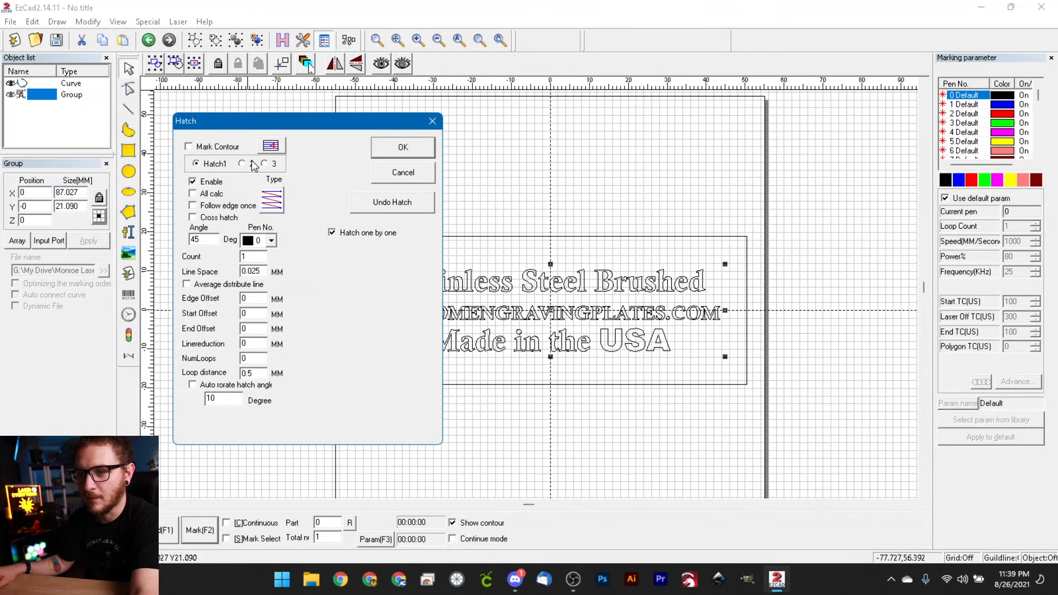
pyautogui.moveTo(263, 123); pyautogui.dragTo(386, 109)
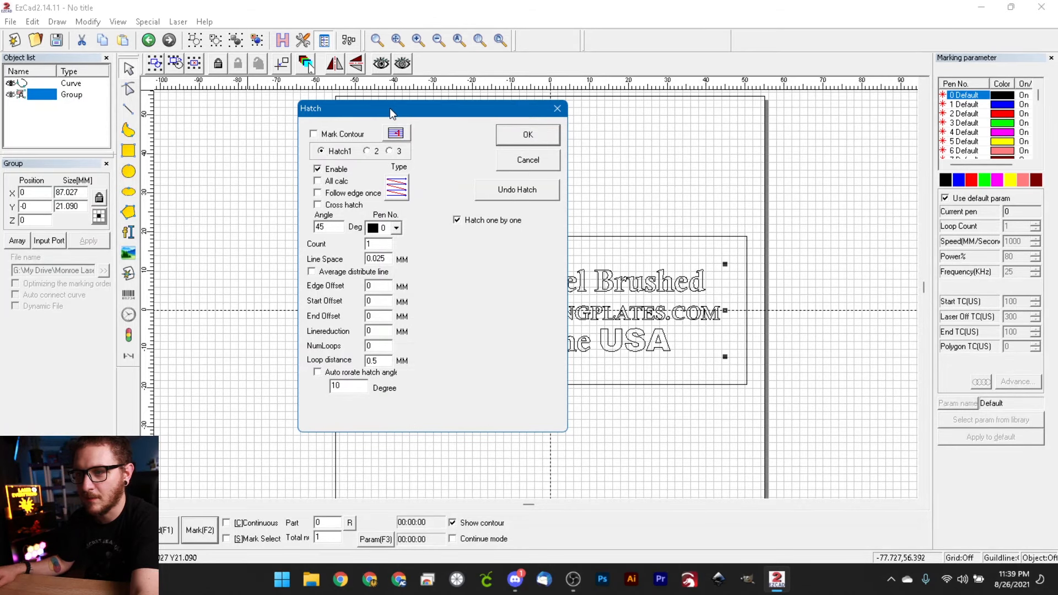
pyautogui.moveTo(390, 108)
pyautogui.mouseDown()
pyautogui.moveTo(147, 219)
pyautogui.moveTo(99, 220)
pyautogui.moveTo(126, 231)
pyautogui.moveTo(425, 185)
pyautogui.moveTo(557, 76)
pyautogui.mouseUp()
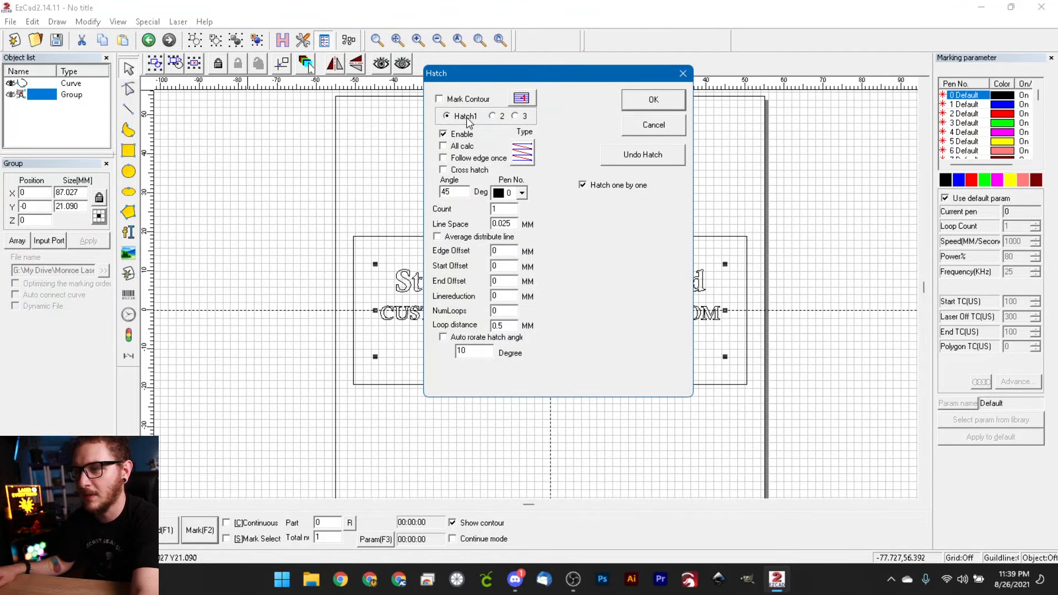
# Compare the settings of Hatch1, hatch 2 and hatch 3, ending on Hatch1
pyautogui.click(492, 117)
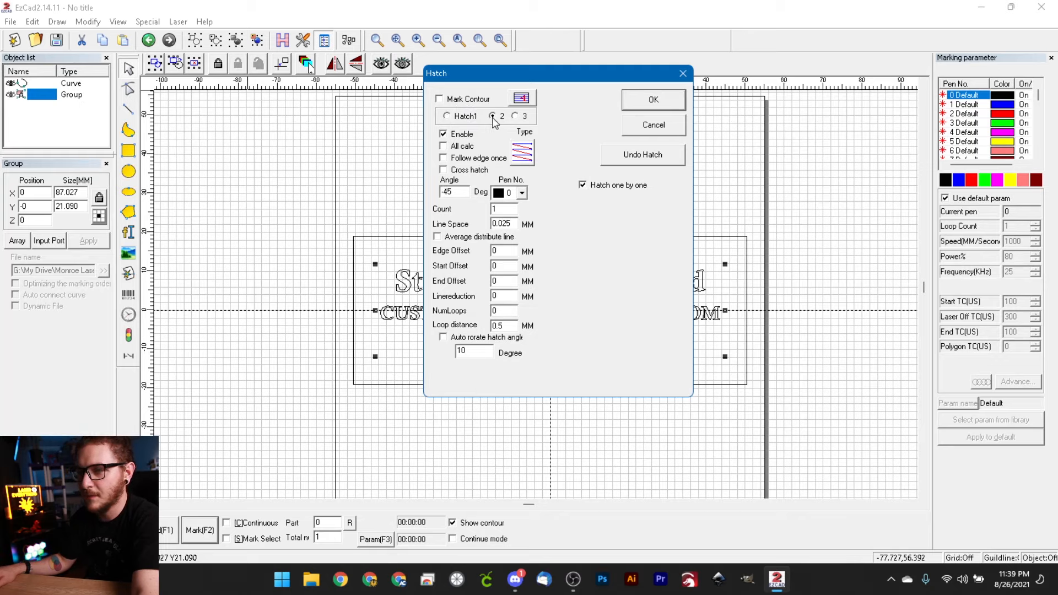
pyautogui.click(514, 116)
pyautogui.click(462, 117)
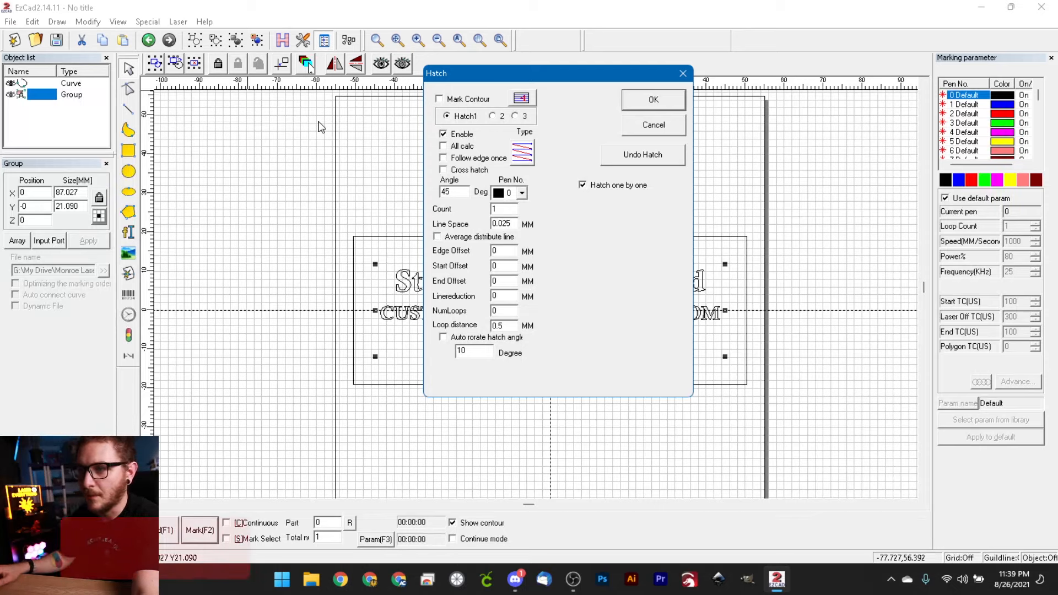
pyautogui.click(514, 116)
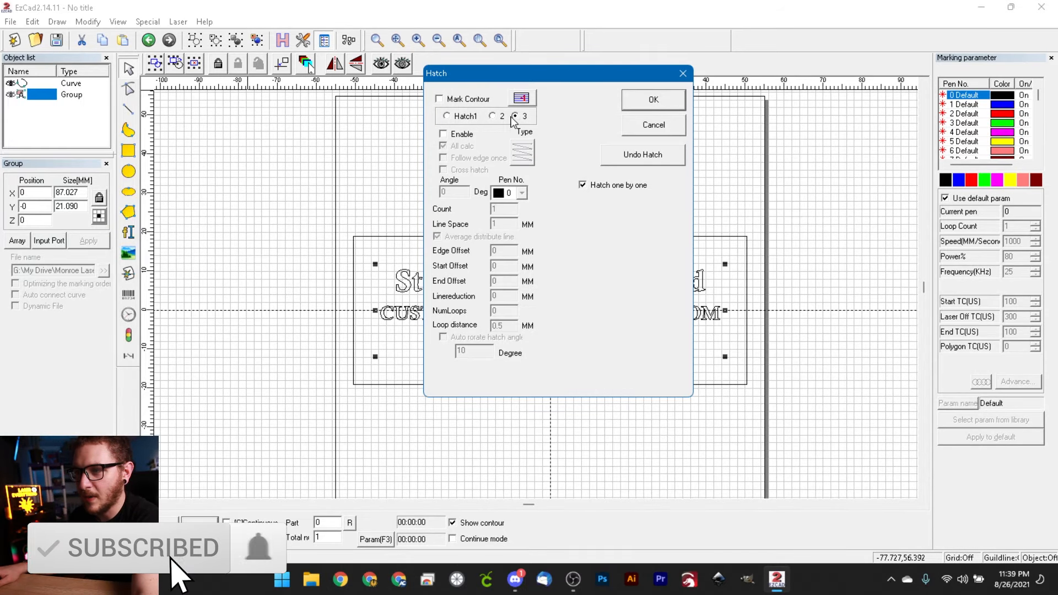
pyautogui.click(464, 117)
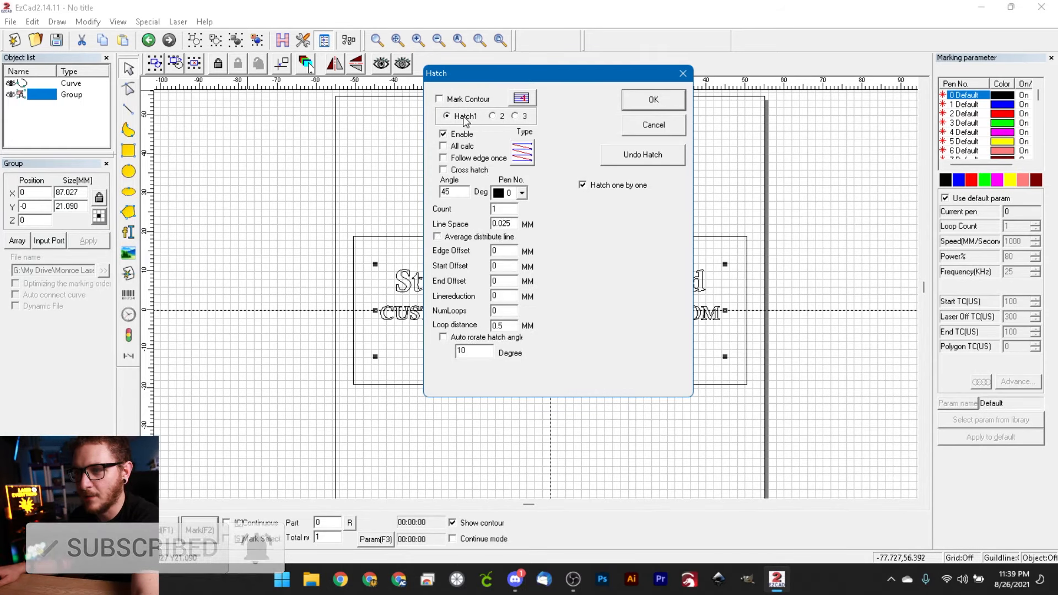
# Switch Hatch1 off and back on, and turn its Cross hatch option on and back off
pyautogui.click(455, 135)
pyautogui.click(455, 134)
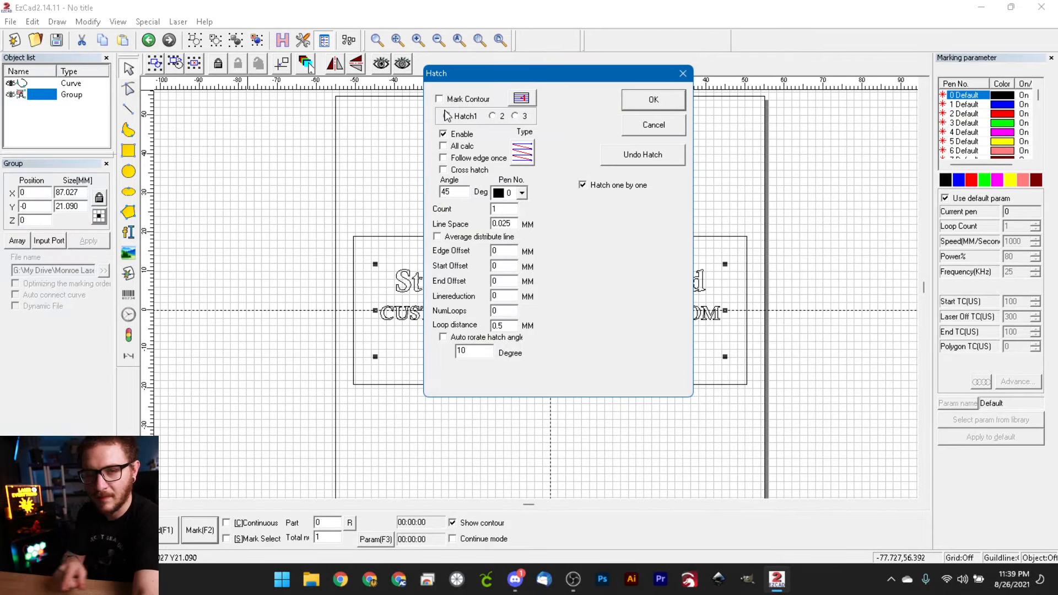
pyautogui.click(444, 171)
pyautogui.click(443, 170)
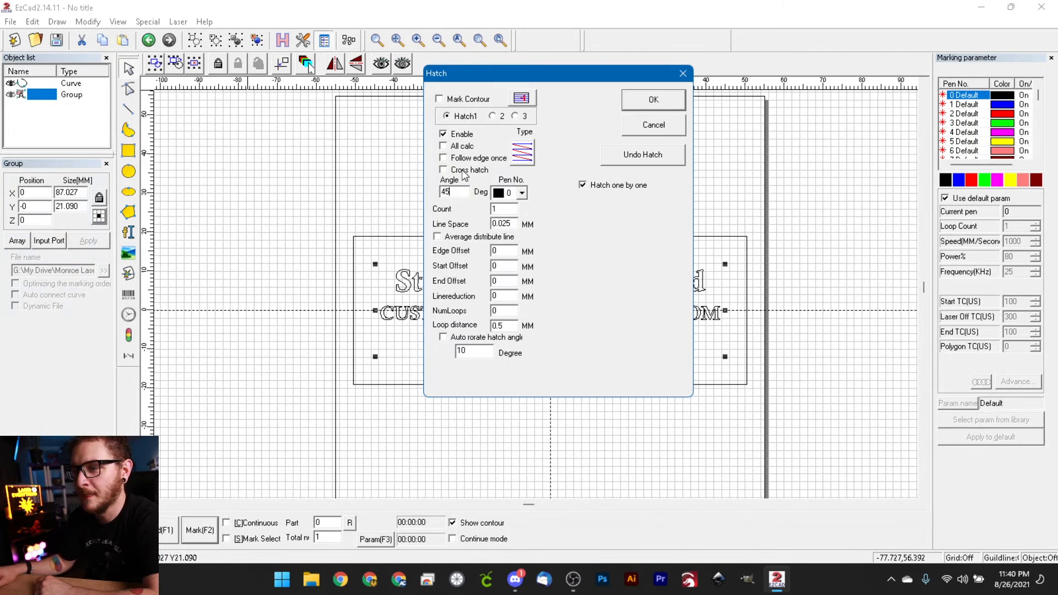
# Cycle through all the fill types for Hatch1, including the concentric and broken-line patterns, and return to the zigzag type
pyautogui.click(523, 162)
pyautogui.click(523, 162)
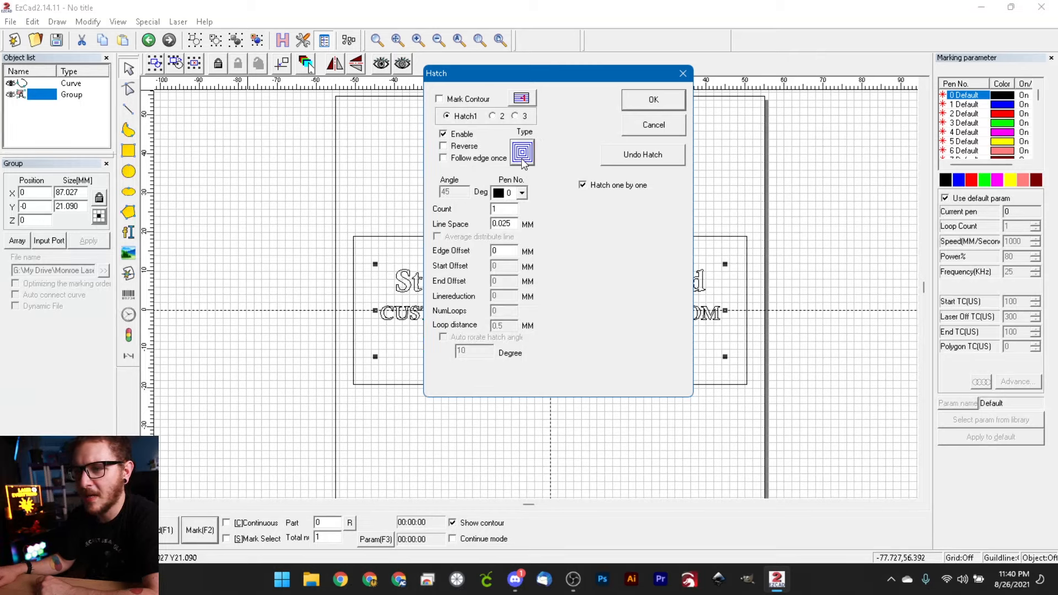
pyautogui.click(523, 162)
pyautogui.click(523, 162)
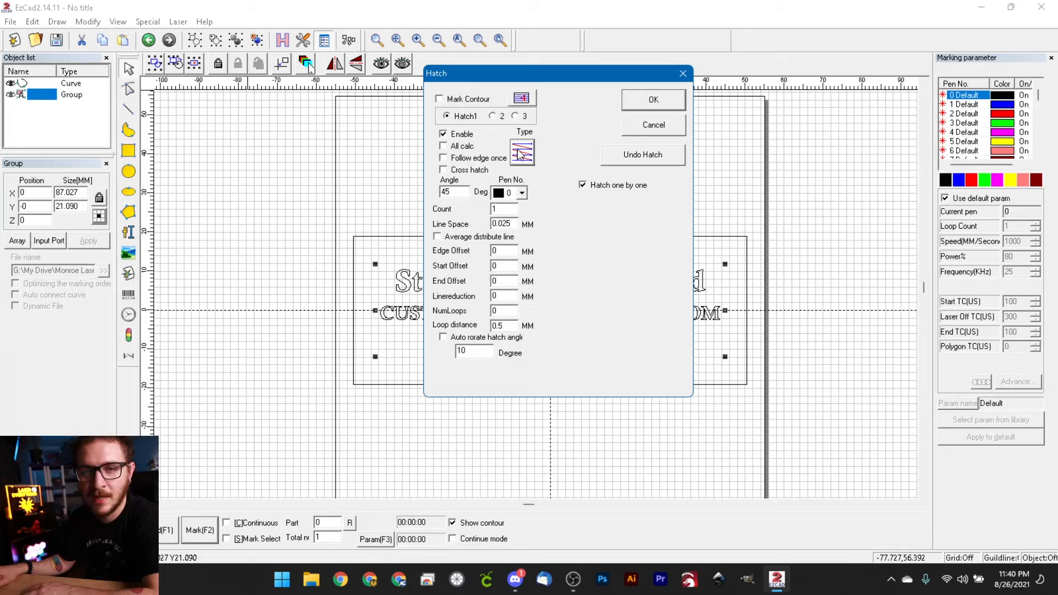
pyautogui.click(520, 155)
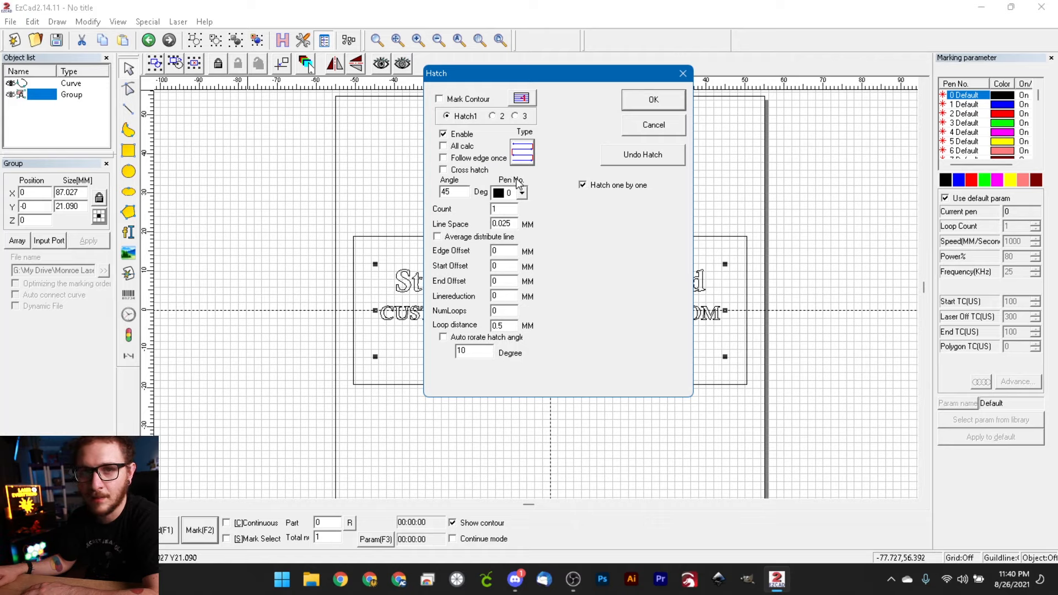
pyautogui.click(527, 159)
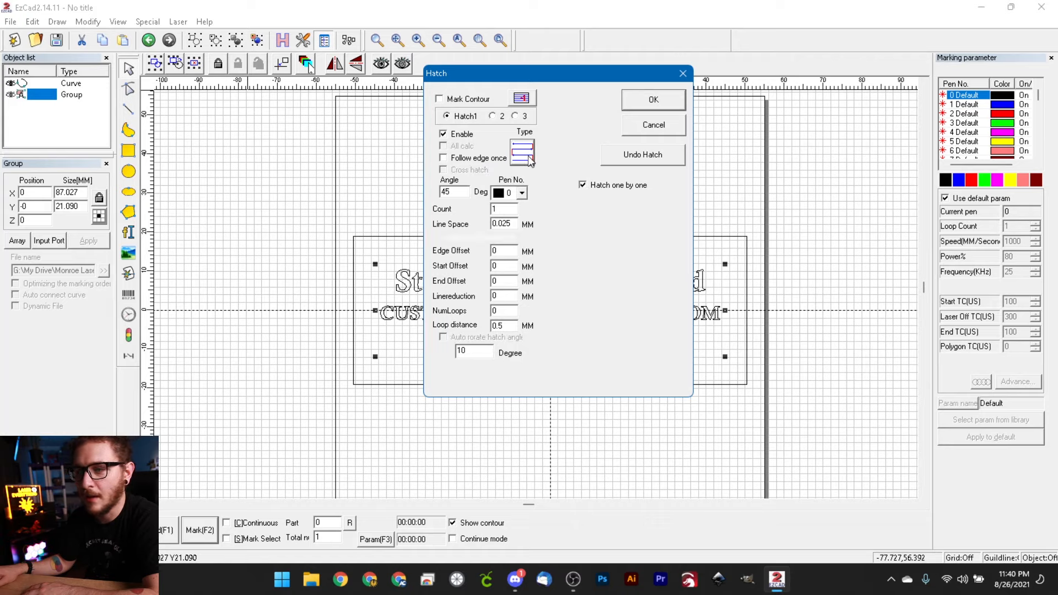
pyautogui.click(526, 157)
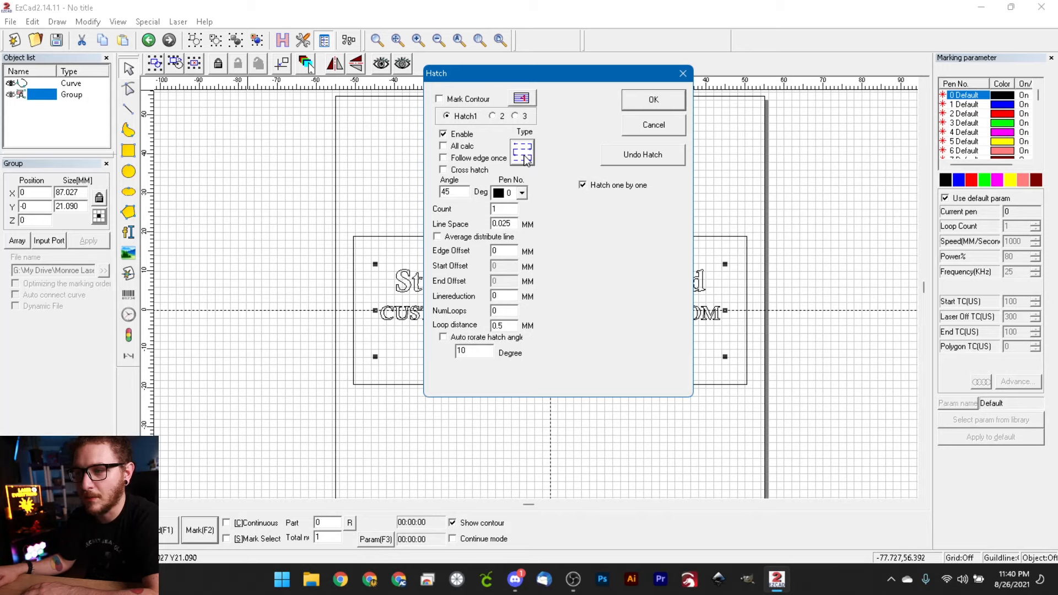
pyautogui.click(522, 158)
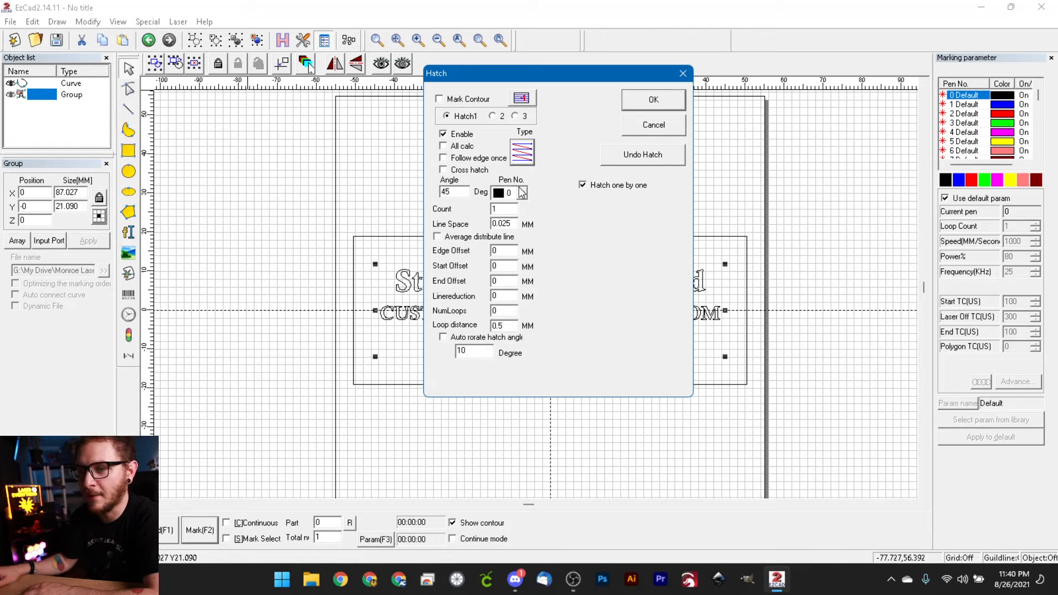
# Examine the pen number choices and the line spacing setting of Hatch1
pyautogui.click(521, 193)
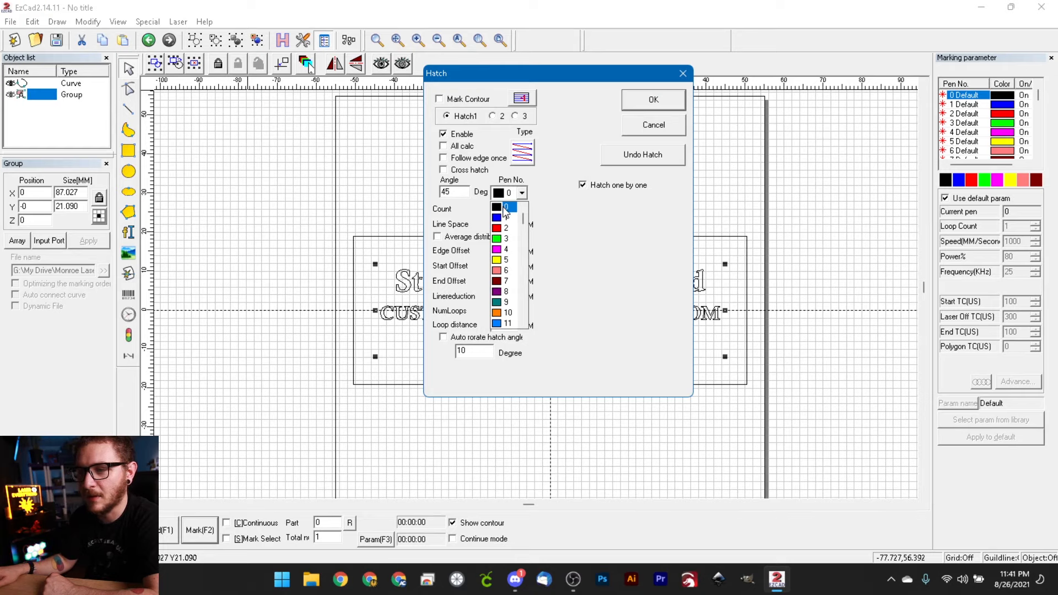
pyautogui.click(572, 222)
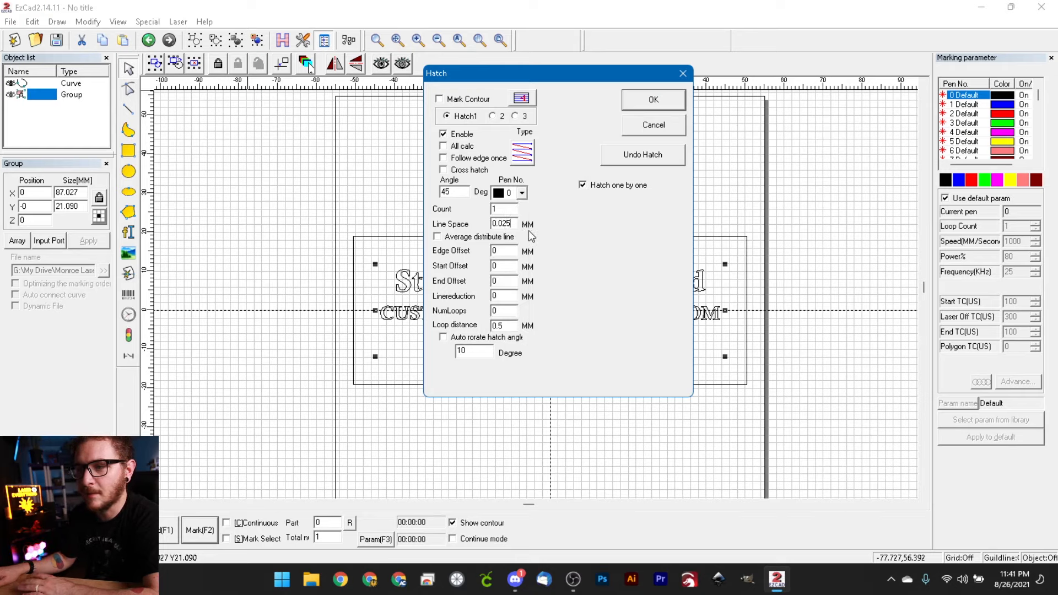
pyautogui.doubleClick(506, 222)
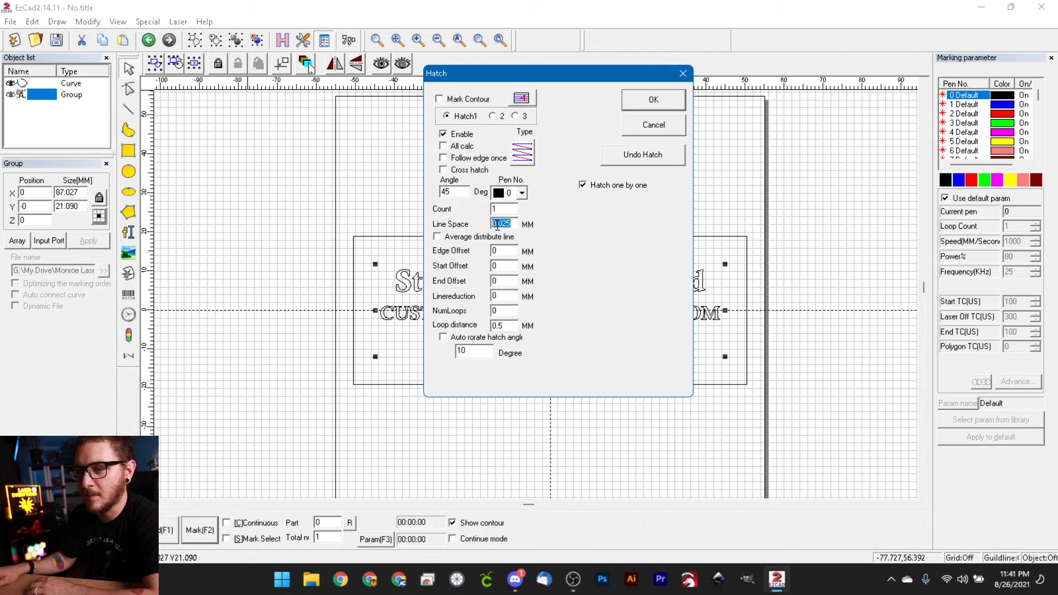
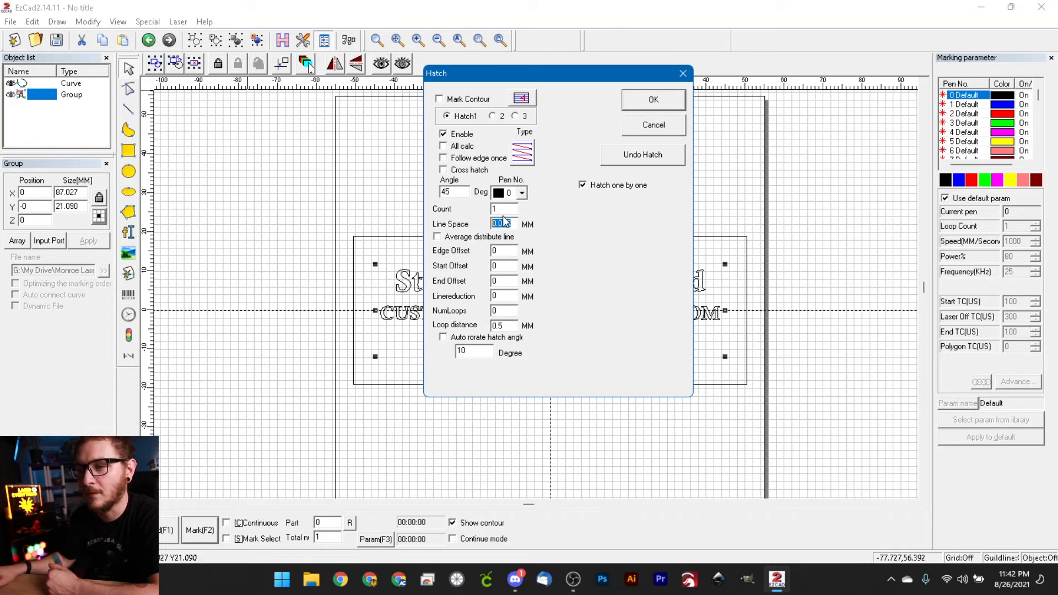
pyautogui.click(502, 223)
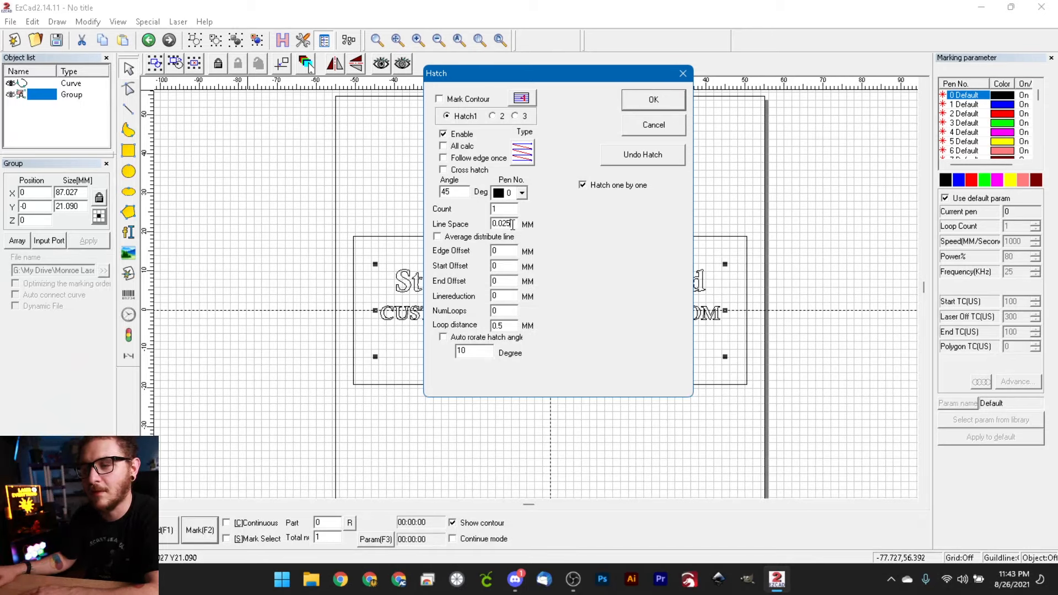
pyautogui.moveTo(512, 224); pyautogui.dragTo(492, 224)
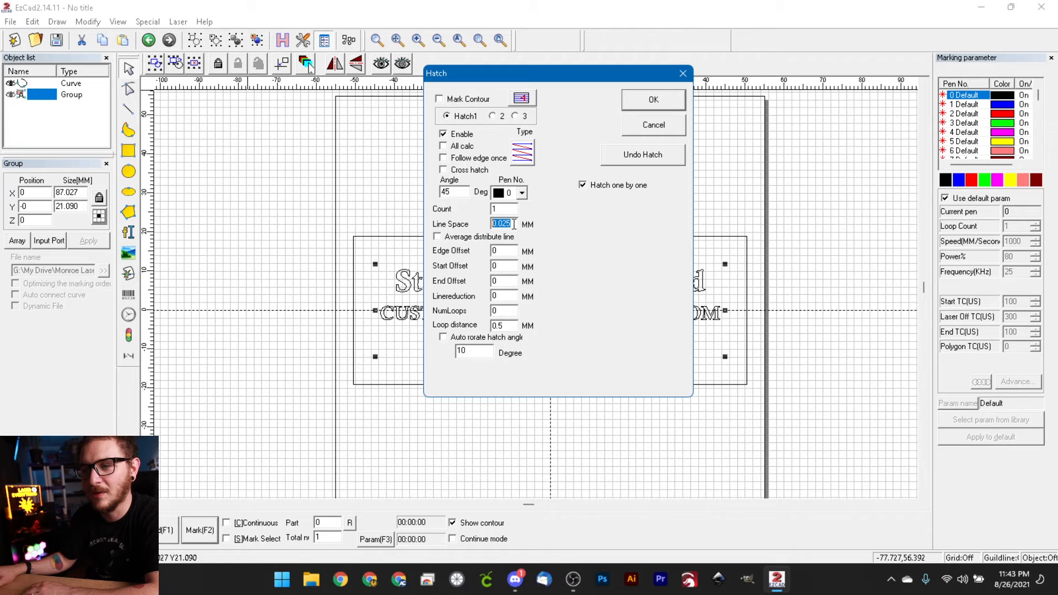
pyautogui.click(513, 224)
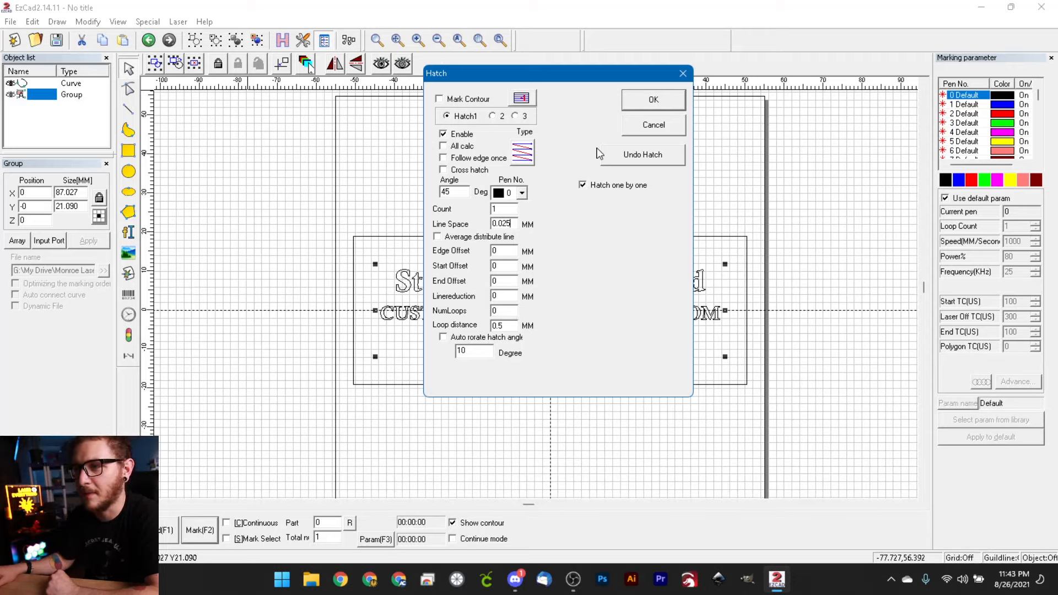
# Compare hatch 2's angle with Hatch1, and turn Hatch1's Cross hatch option on and back off
pyautogui.click(493, 116)
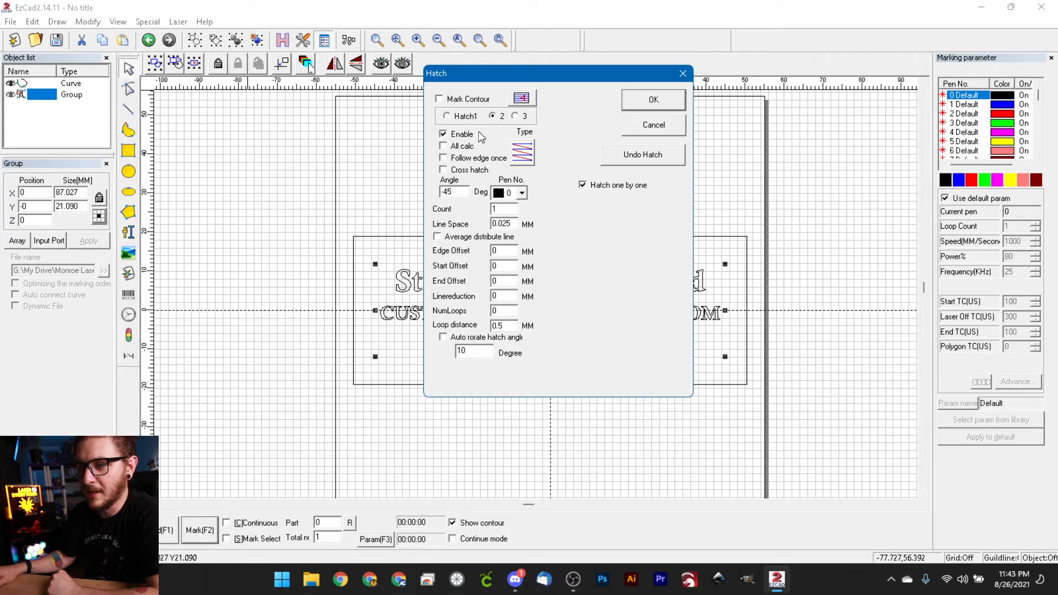
pyautogui.click(462, 192)
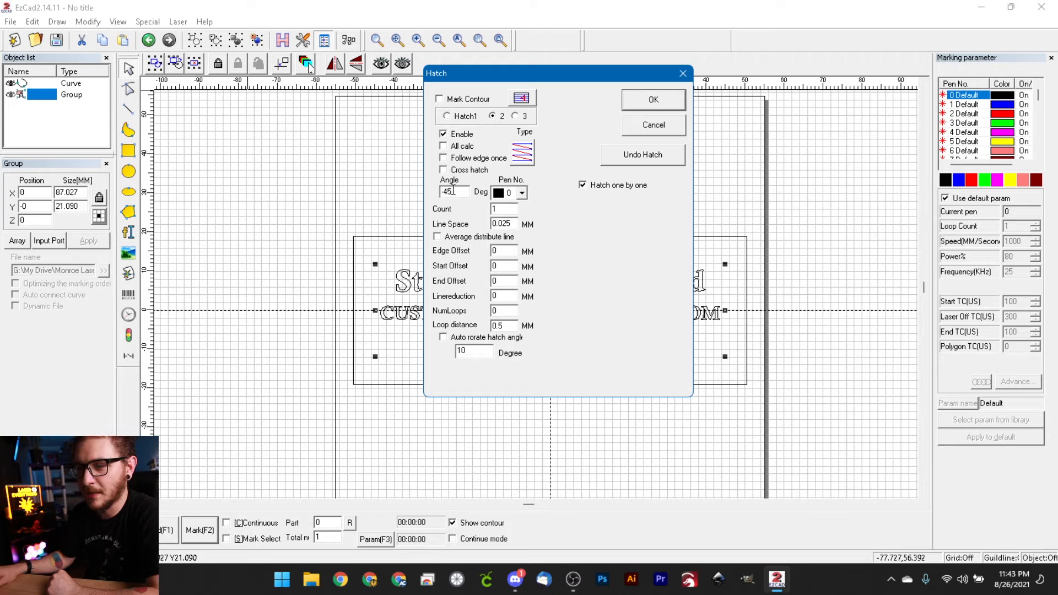
pyautogui.click(464, 116)
pyautogui.click(444, 170)
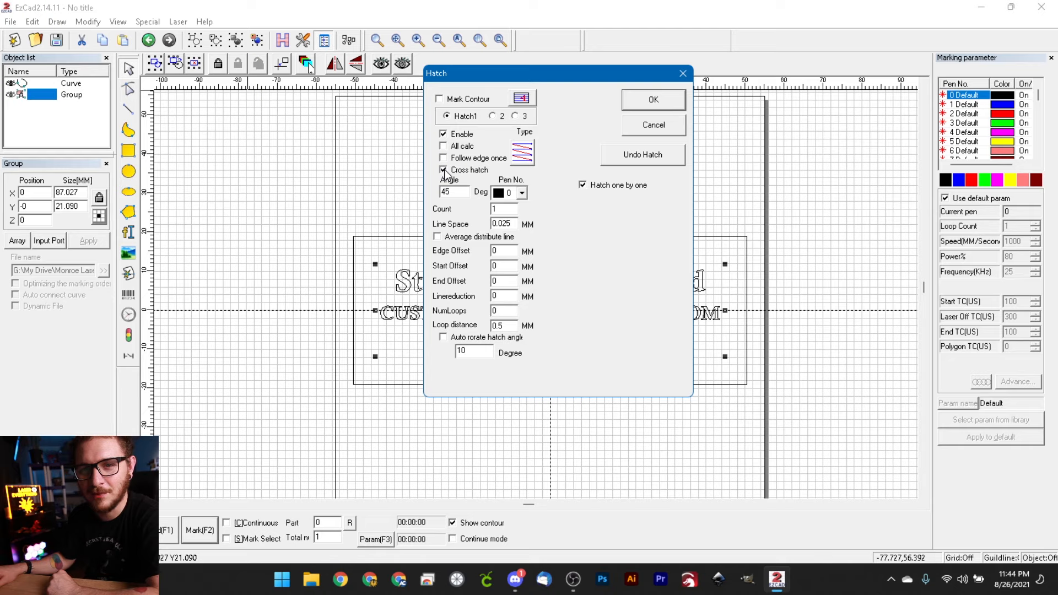
pyautogui.click(443, 171)
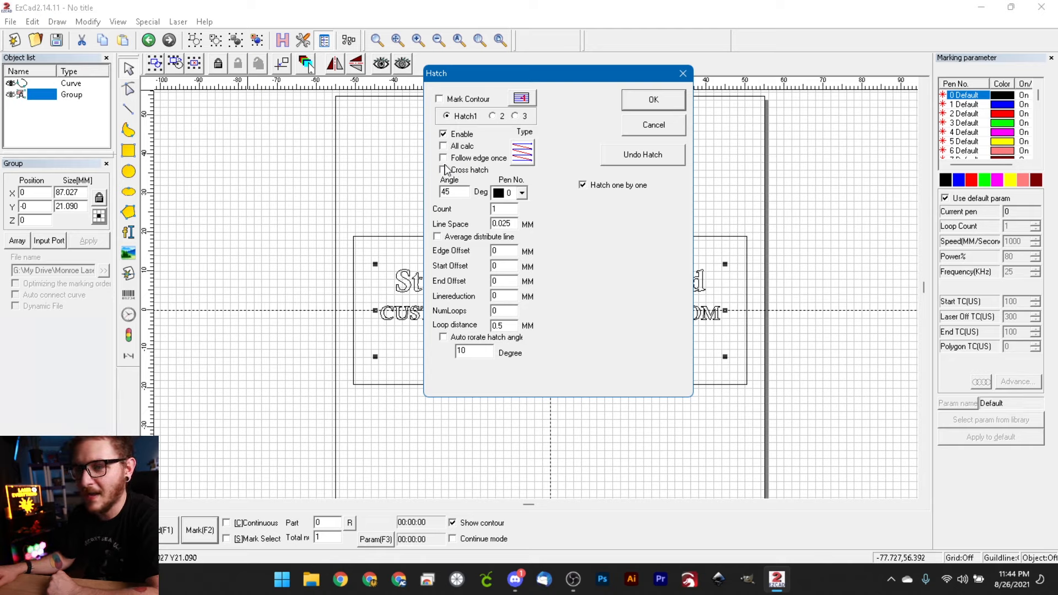
# Examine the angle setting of hatch 2
pyautogui.click(492, 116)
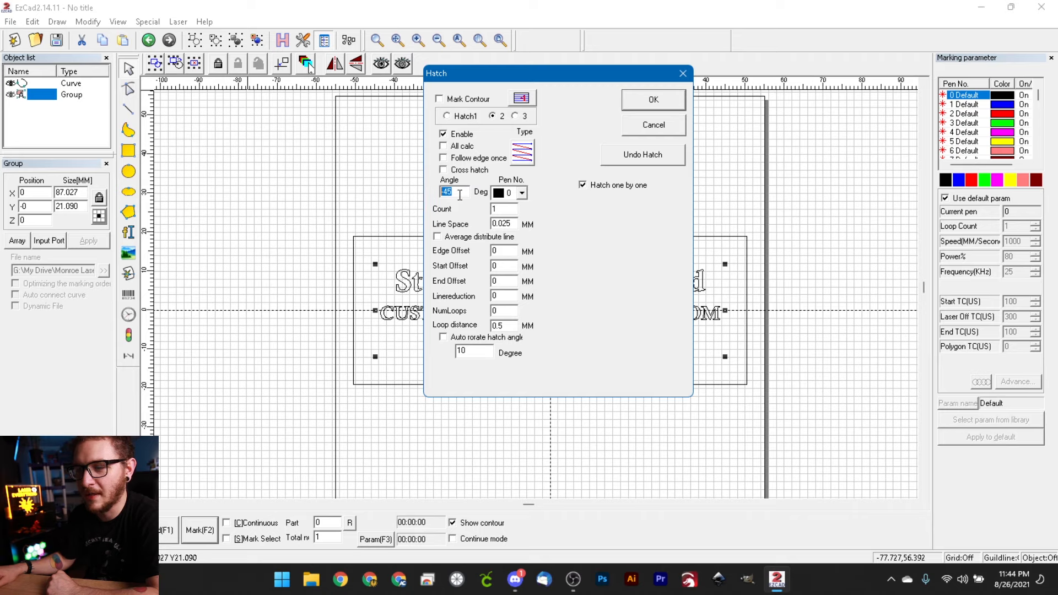
pyautogui.moveTo(459, 193); pyautogui.dragTo(440, 194)
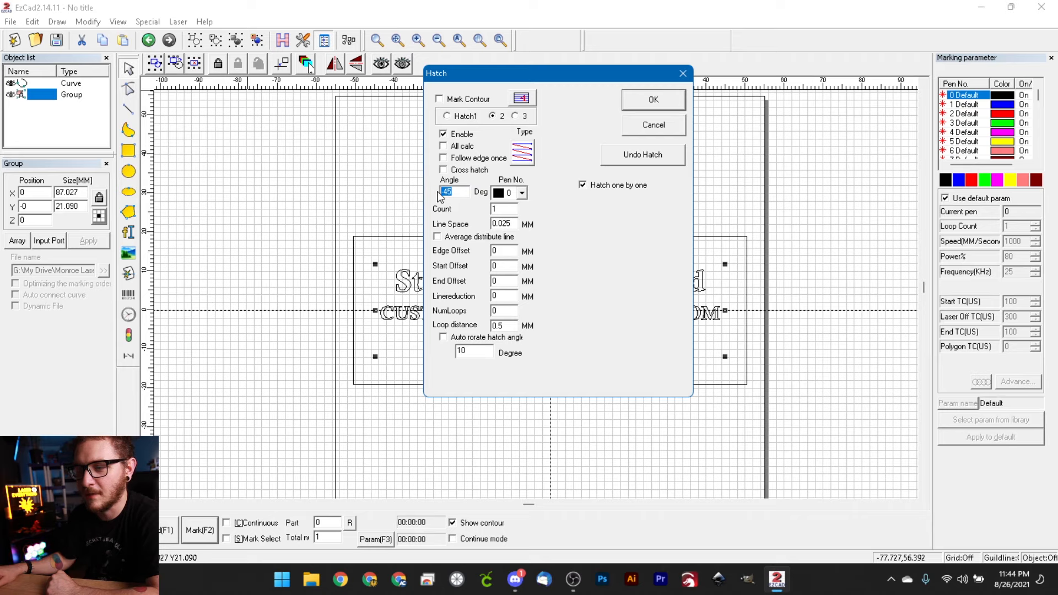
pyautogui.click(461, 190)
# Enable hatch 3, look at its angle setting, and switch it back off
pyautogui.click(513, 116)
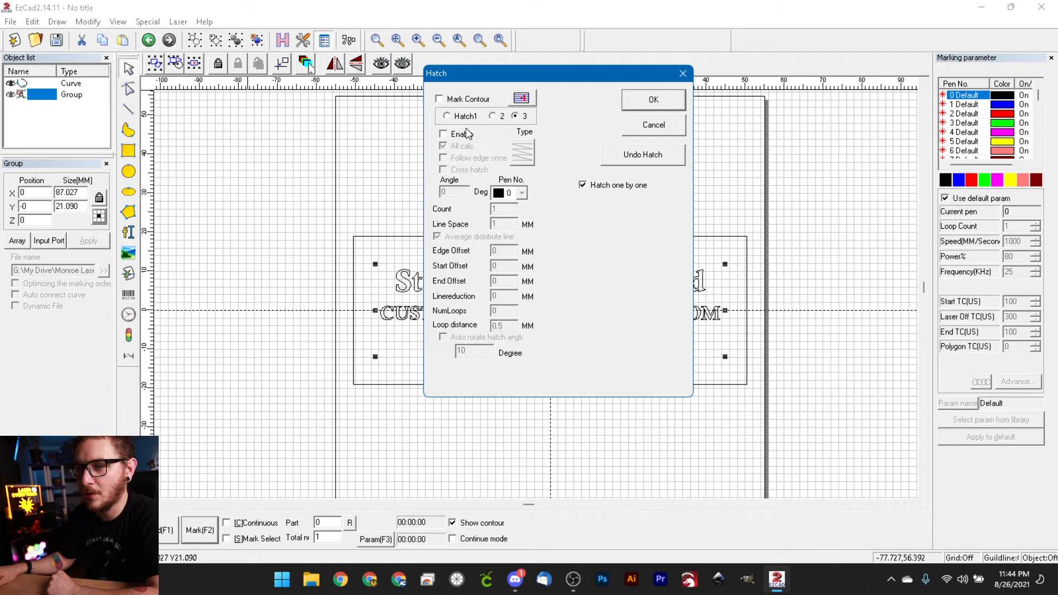
pyautogui.click(460, 135)
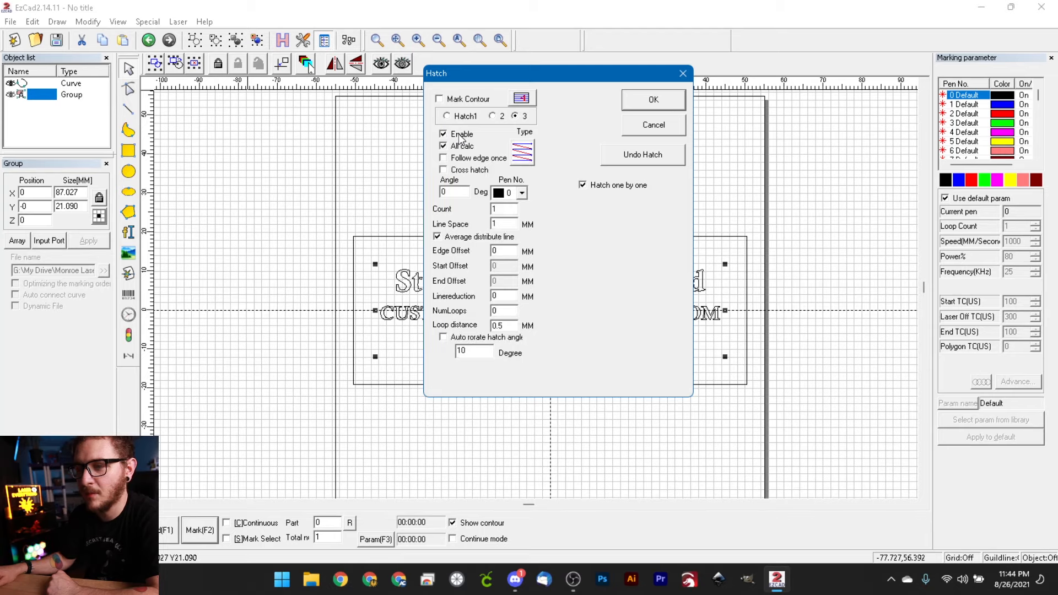
pyautogui.click(465, 194)
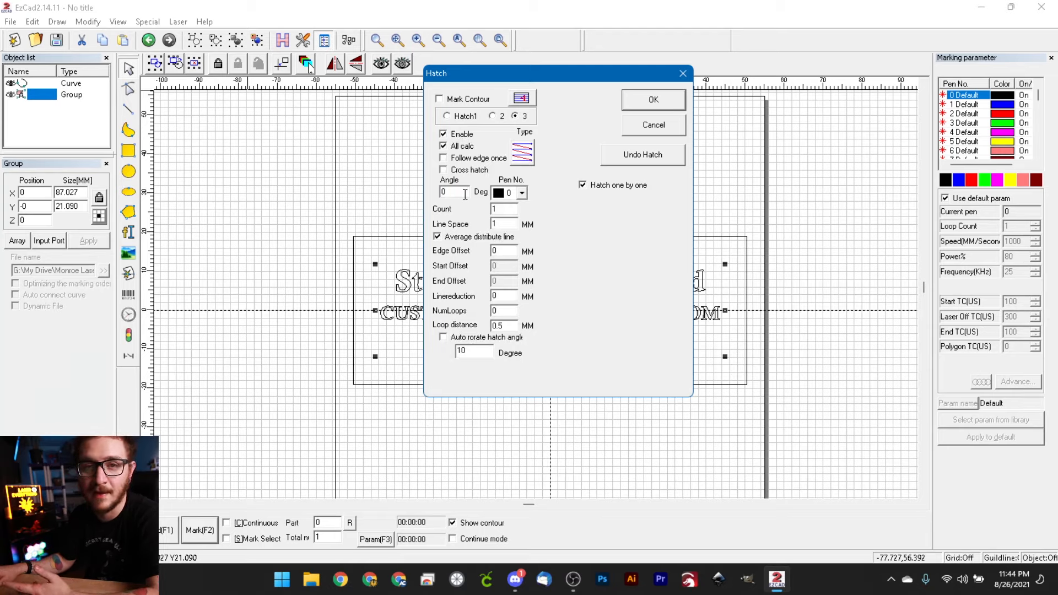
pyautogui.click(477, 135)
# Fill the grouped text with Hatch1 at 45 degrees and hatch 2 at -45 degrees, both with 0.025 mm line spacing
pyautogui.click(491, 116)
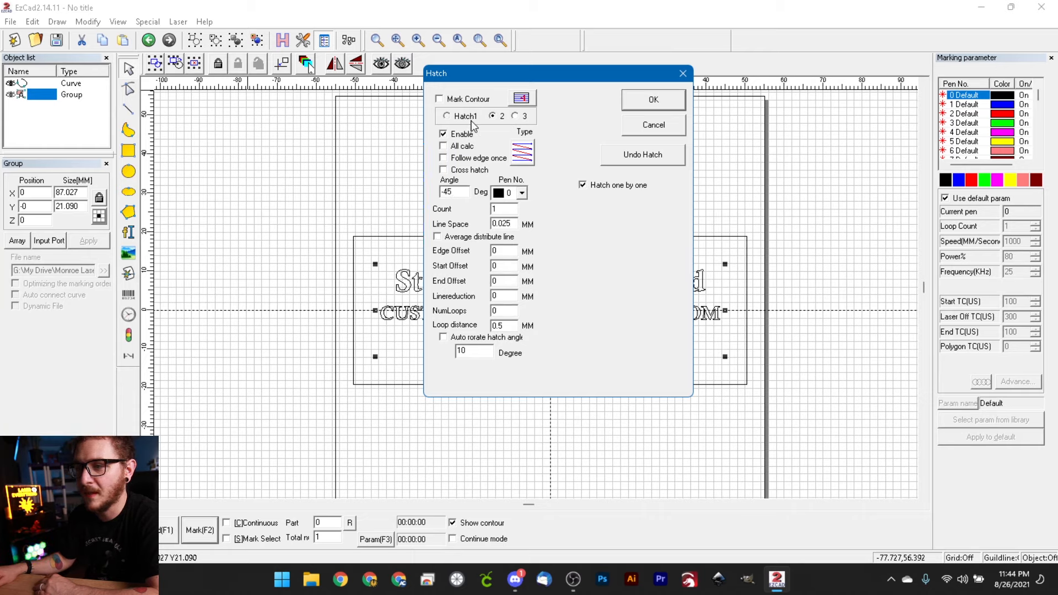
pyautogui.click(462, 115)
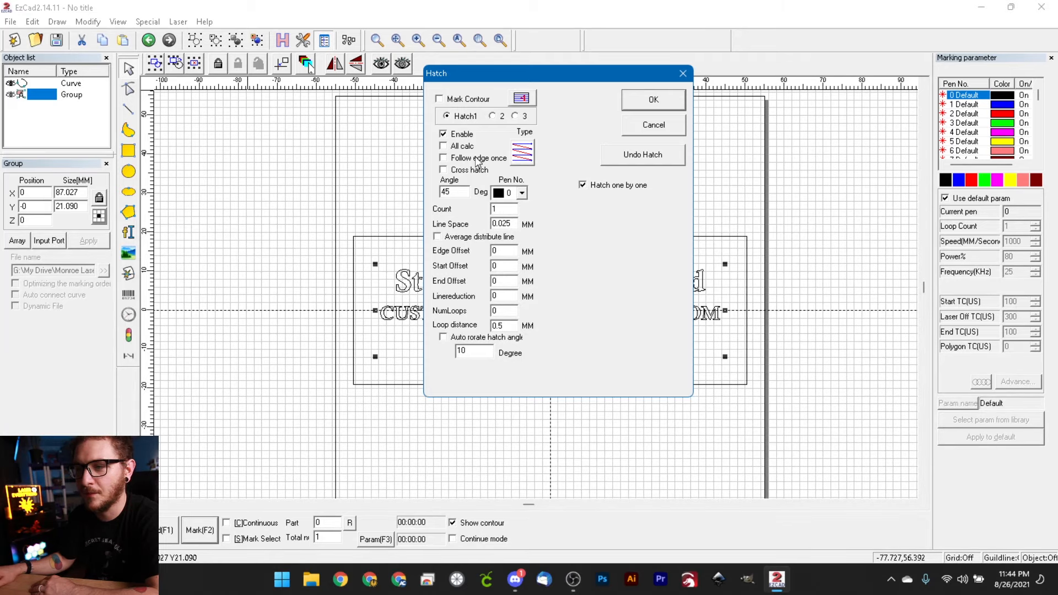
pyautogui.click(640, 105)
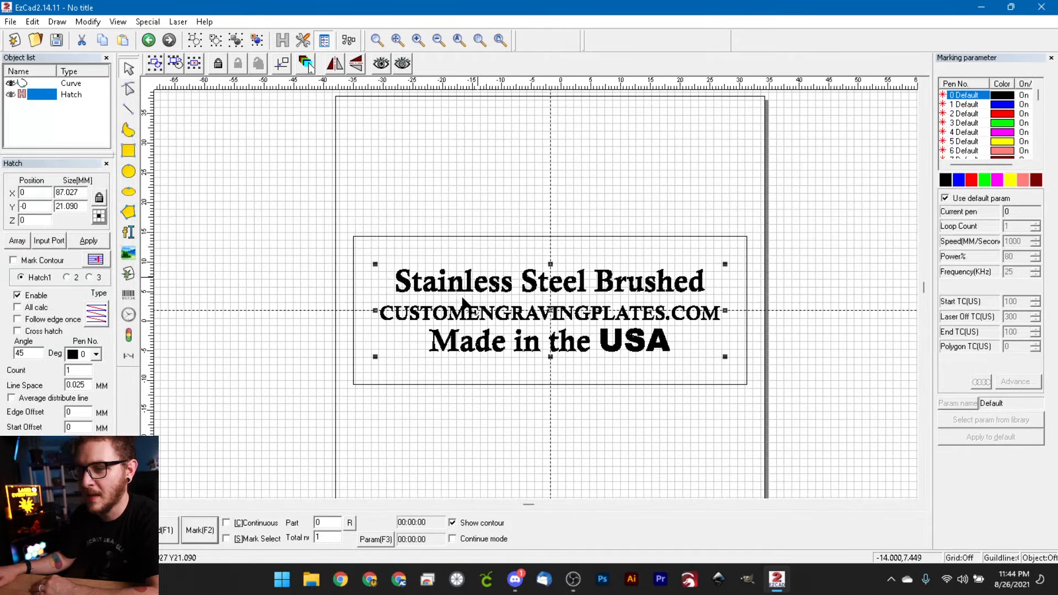
# Examine the crossed hatch lines and their edges up close along the capital S of "Steel"
pyautogui.scroll(2, 530, 302)
pyautogui.scroll(4, 531, 301)
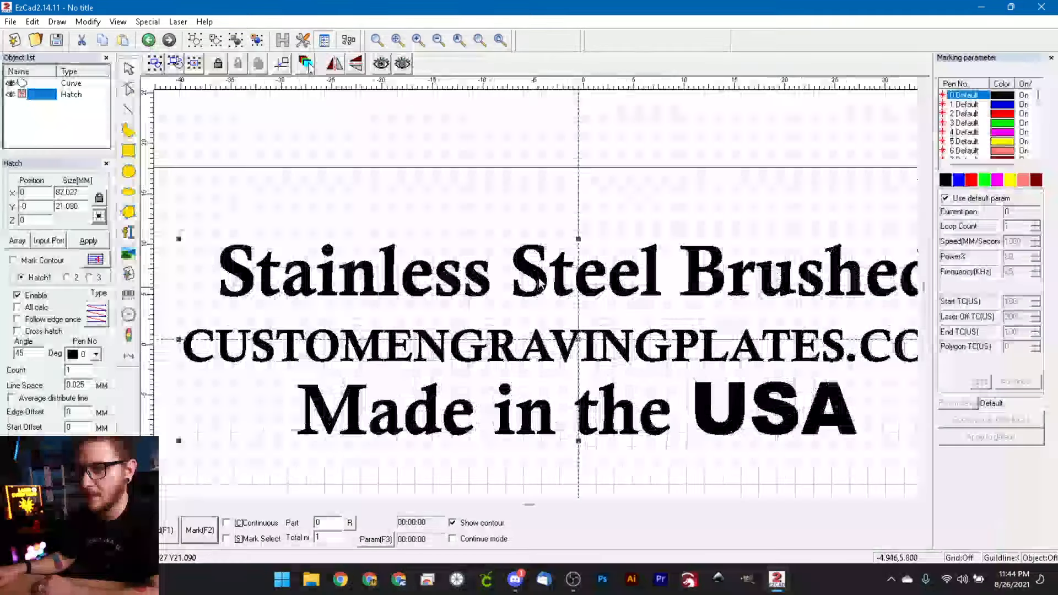
pyautogui.scroll(5, 549, 288)
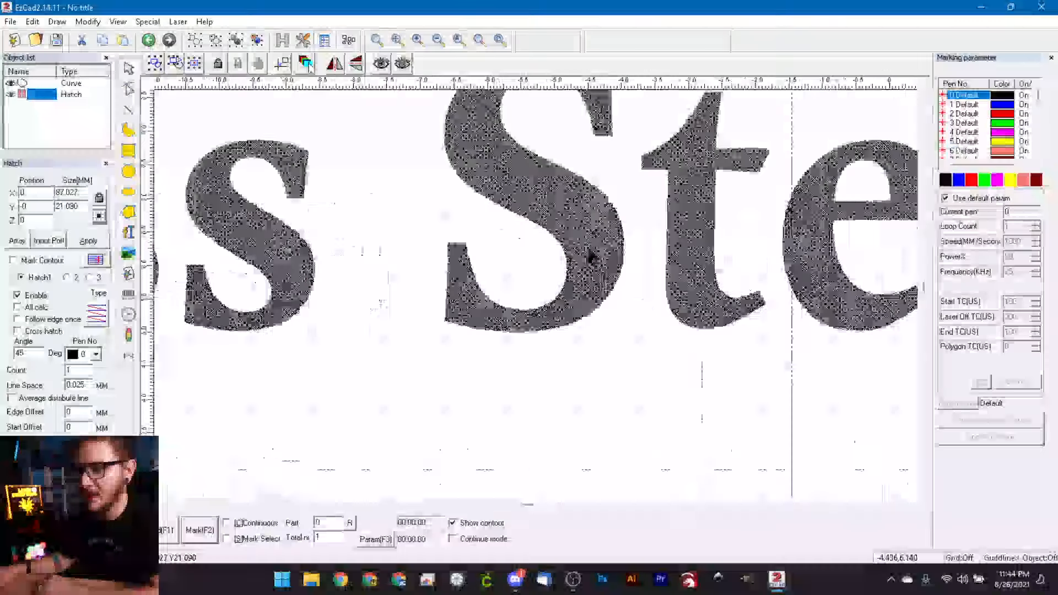
pyautogui.scroll(5, 599, 229)
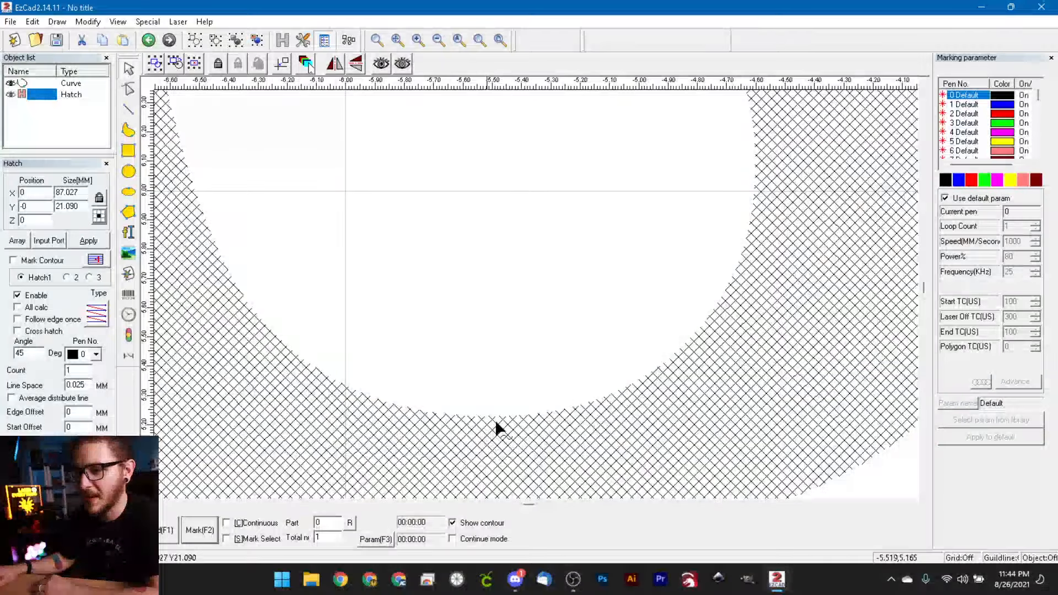
pyautogui.moveTo(674, 294); pyautogui.dragTo(335, 406, button='middle')
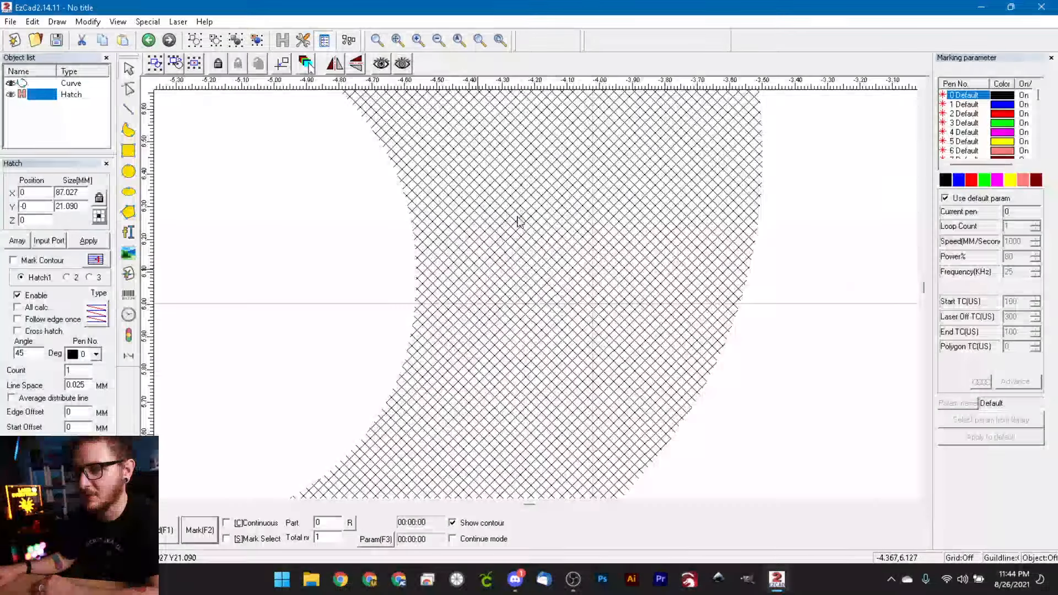
pyautogui.scroll(1, 526, 215)
pyautogui.moveTo(526, 215); pyautogui.dragTo(576, 379, button='middle')
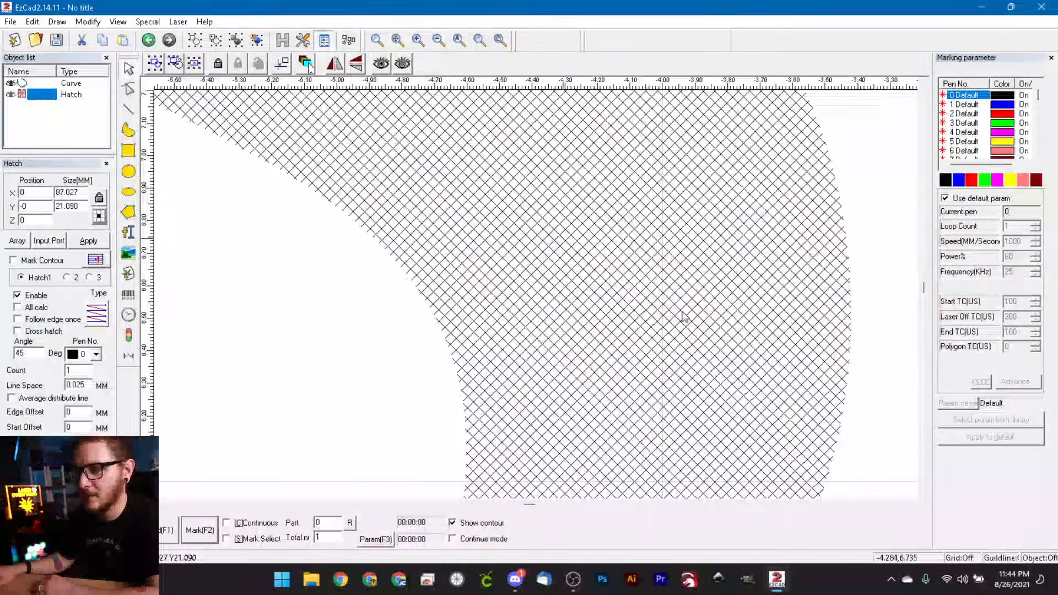
pyautogui.moveTo(495, 161); pyautogui.dragTo(698, 363, button='middle')
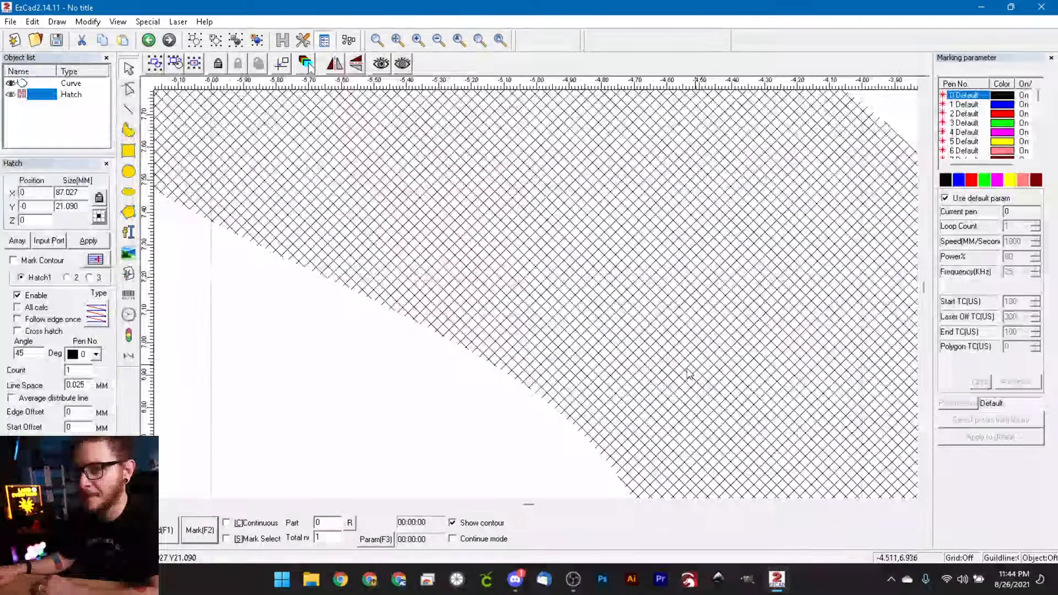
pyautogui.moveTo(397, 175)
pyautogui.mouseDown(button='middle')
pyautogui.moveTo(481, 267)
pyautogui.moveTo(619, 385)
pyautogui.mouseUp(button='middle')
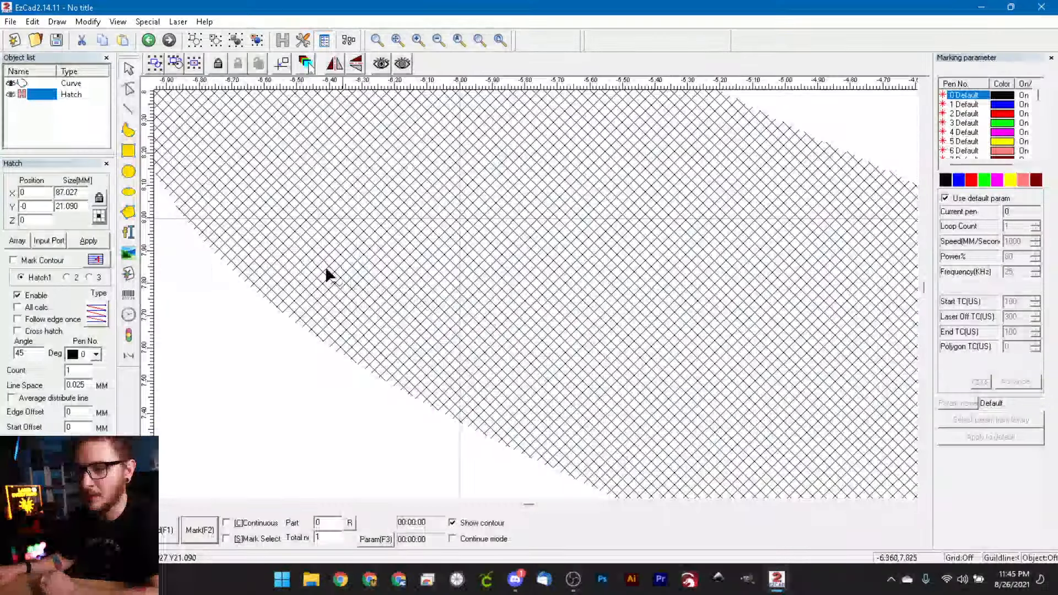
pyautogui.moveTo(325, 228); pyautogui.dragTo(521, 302, button='middle')
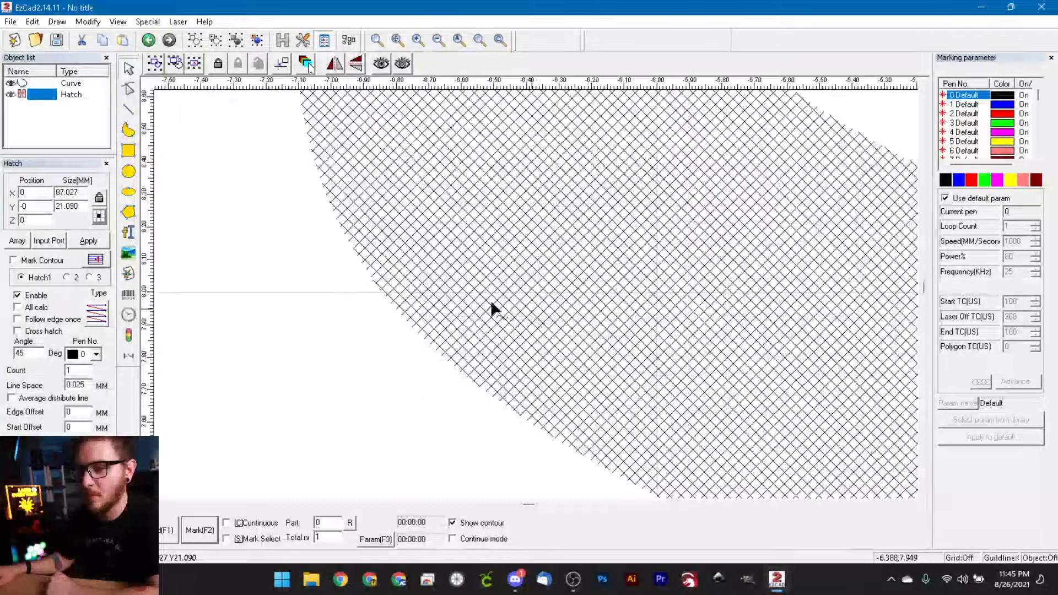
pyautogui.moveTo(435, 242)
pyautogui.mouseDown(button='middle')
pyautogui.moveTo(508, 376)
pyautogui.moveTo(480, 279)
pyautogui.moveTo(517, 350)
pyautogui.mouseUp(button='middle')
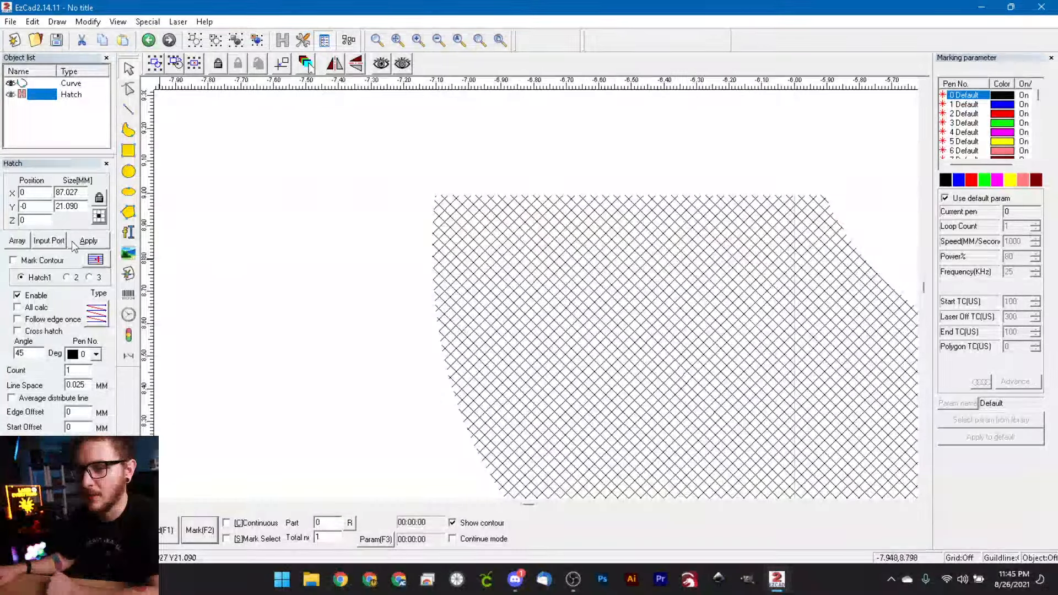
# Turn on Mark Contour for the hatched text and apply it, and clear the option again without applying
pyautogui.click(14, 261)
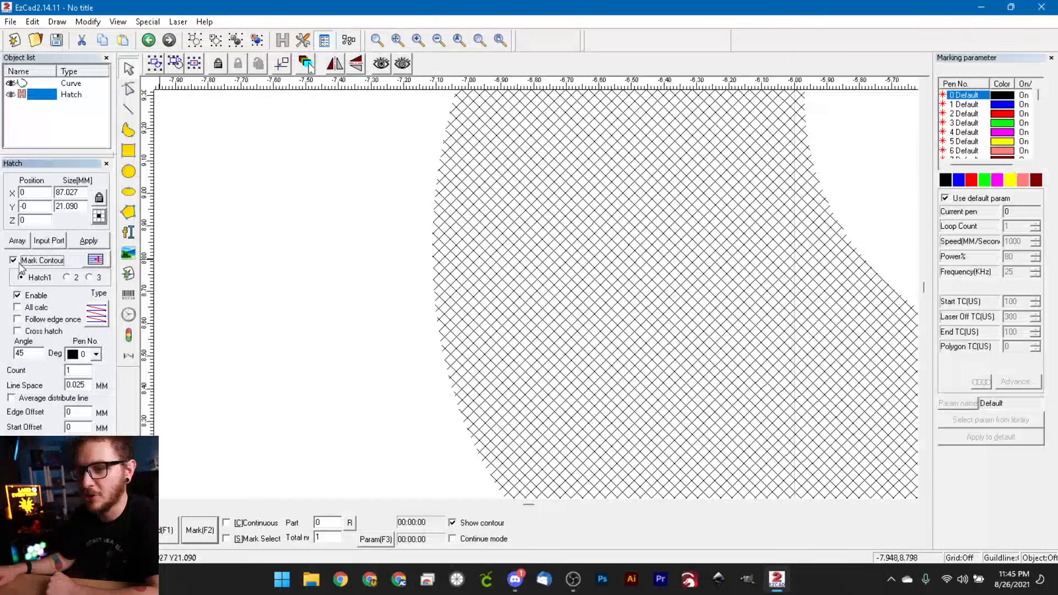
pyautogui.click(89, 244)
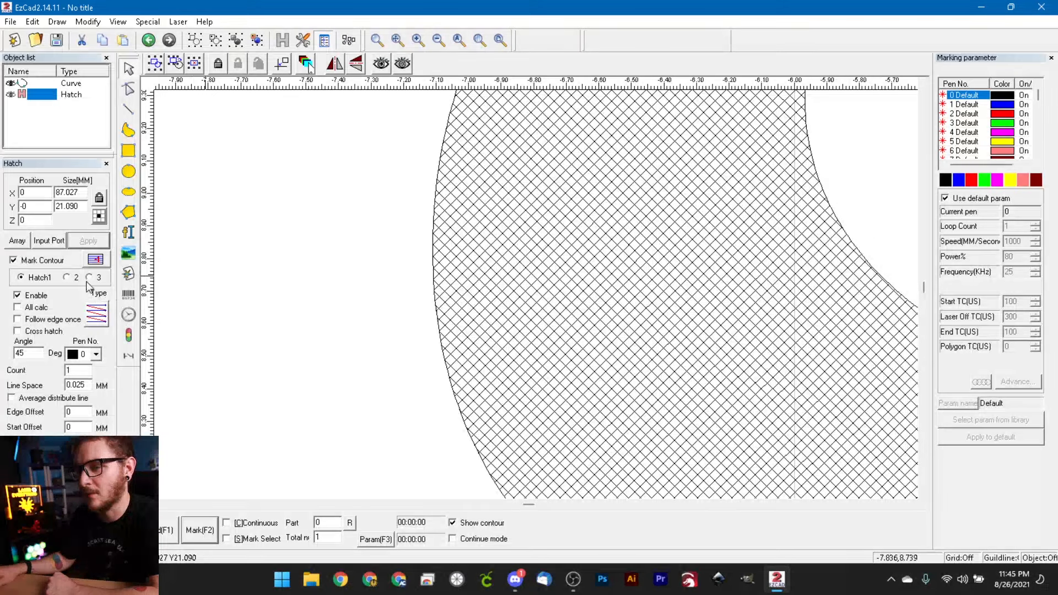
pyautogui.click(46, 262)
# Shrink the hatched text from its upper-left corner to about 10.4 by 2.5 mm, near the plate's lower-right corner
pyautogui.scroll(-5, 341, 281)
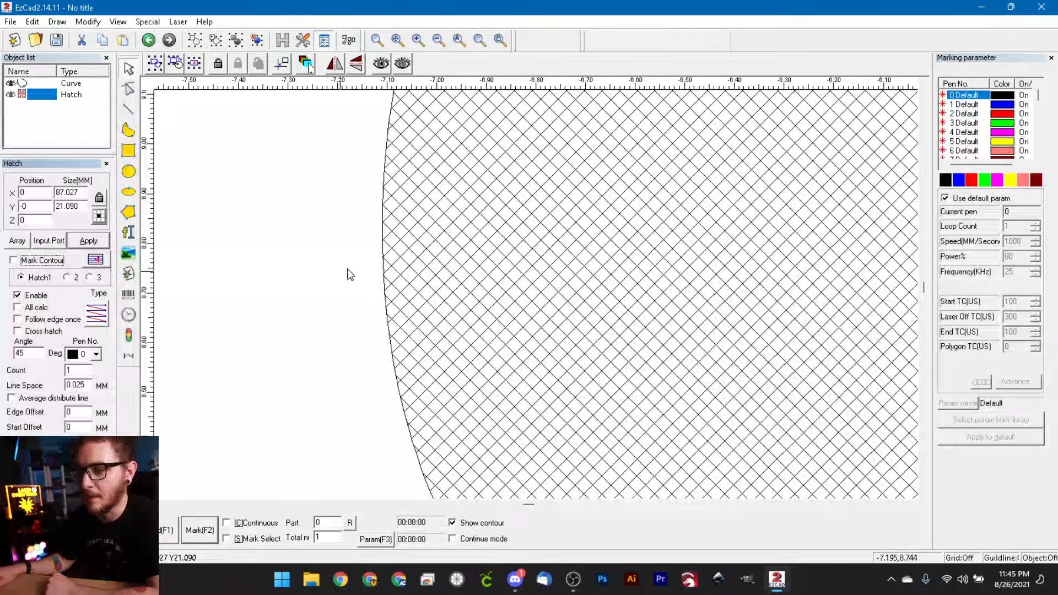
pyautogui.scroll(-8, 350, 325)
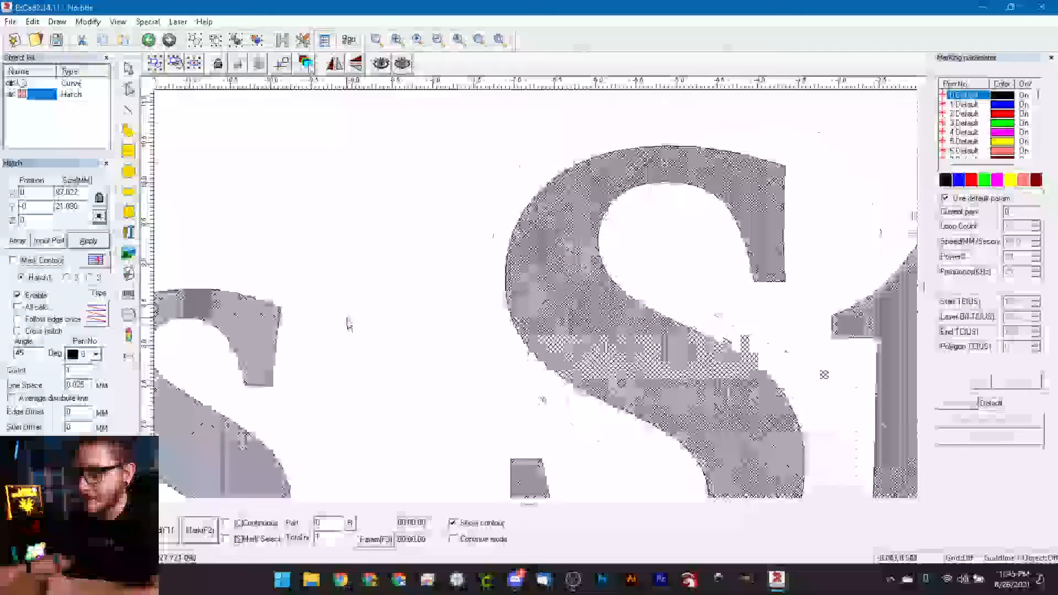
pyautogui.scroll(-8, 348, 334)
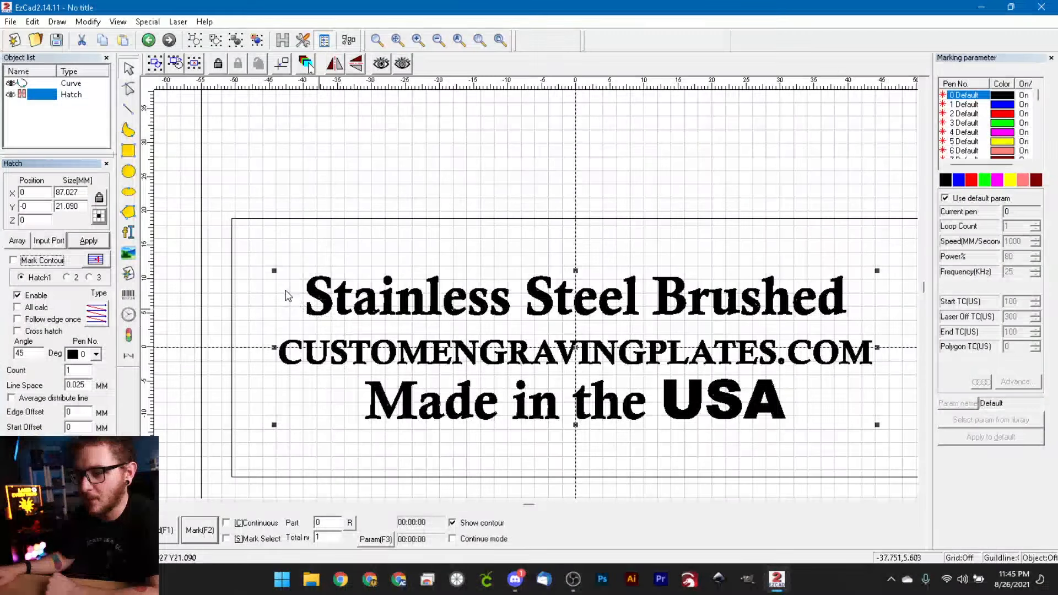
pyautogui.moveTo(274, 270); pyautogui.dragTo(795, 397)
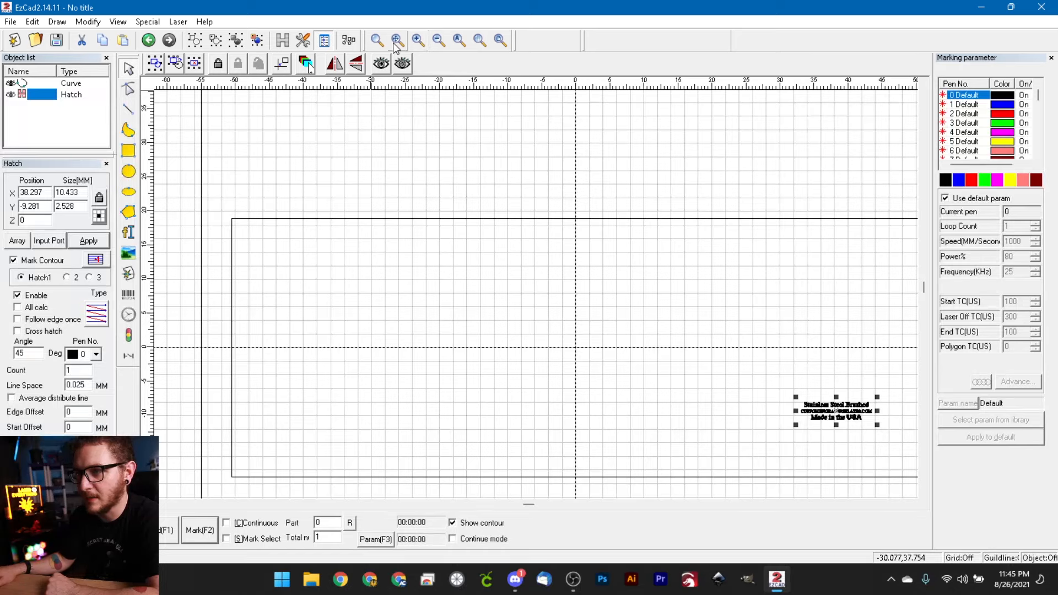
pyautogui.click(479, 42)
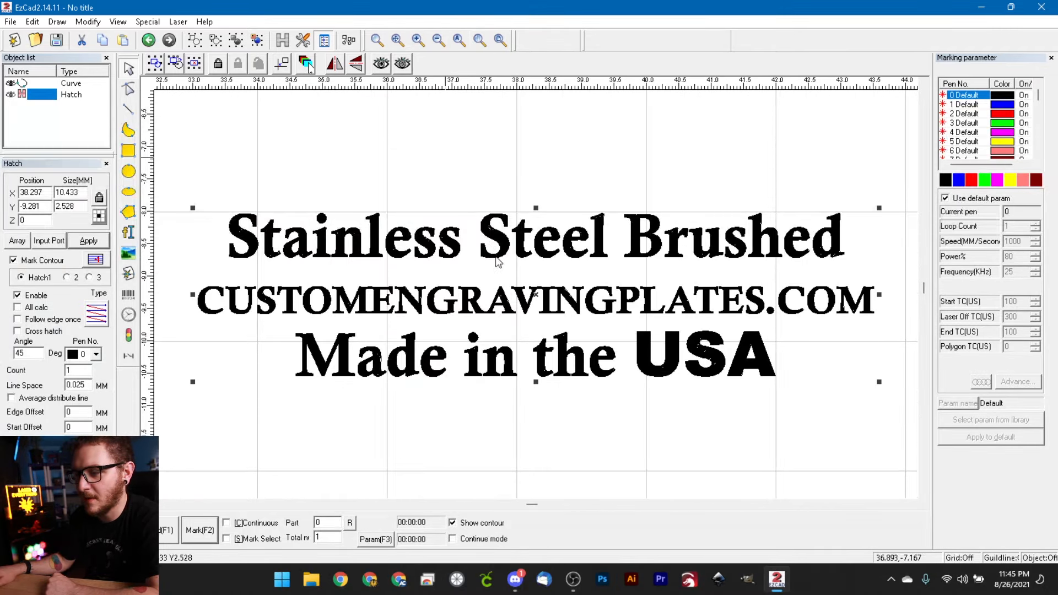
# Reapply the crossed hatch with 0.025 mm line spacing to the shrunken text
pyautogui.scroll(5, 485, 255)
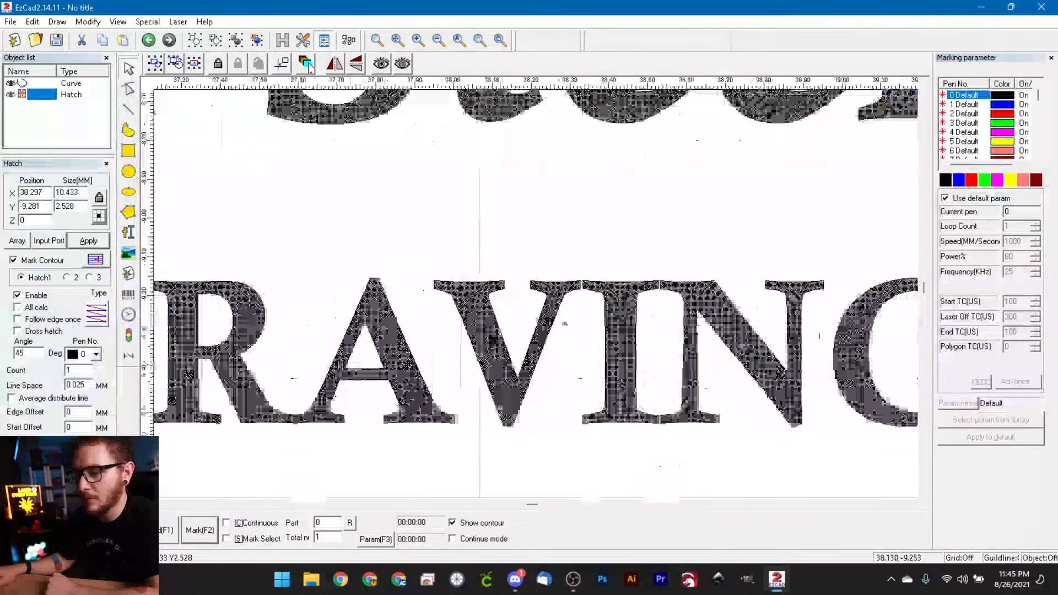
pyautogui.scroll(4, 466, 333)
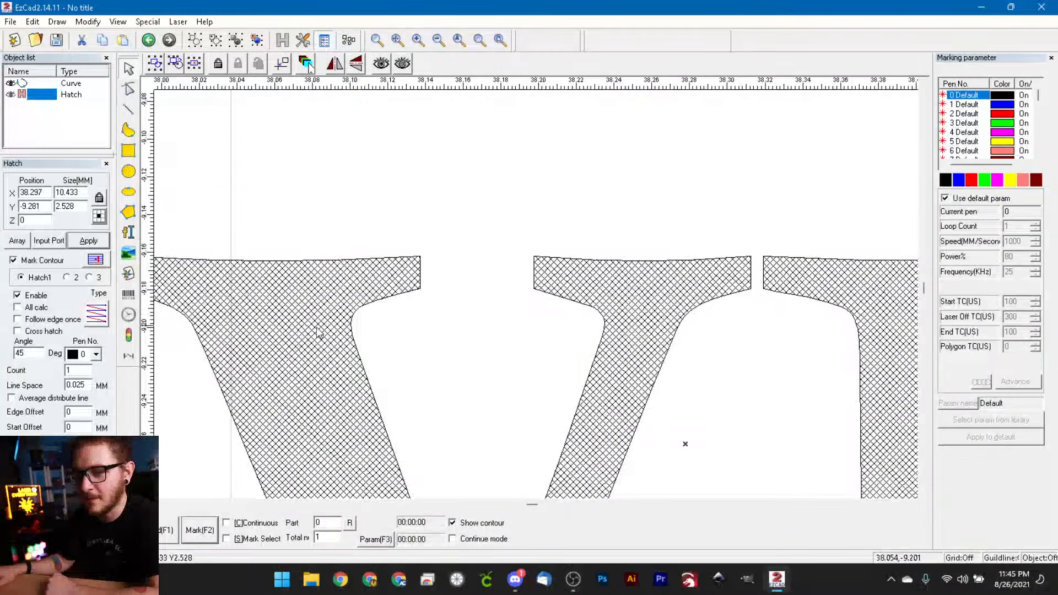
pyautogui.scroll(1, 296, 329)
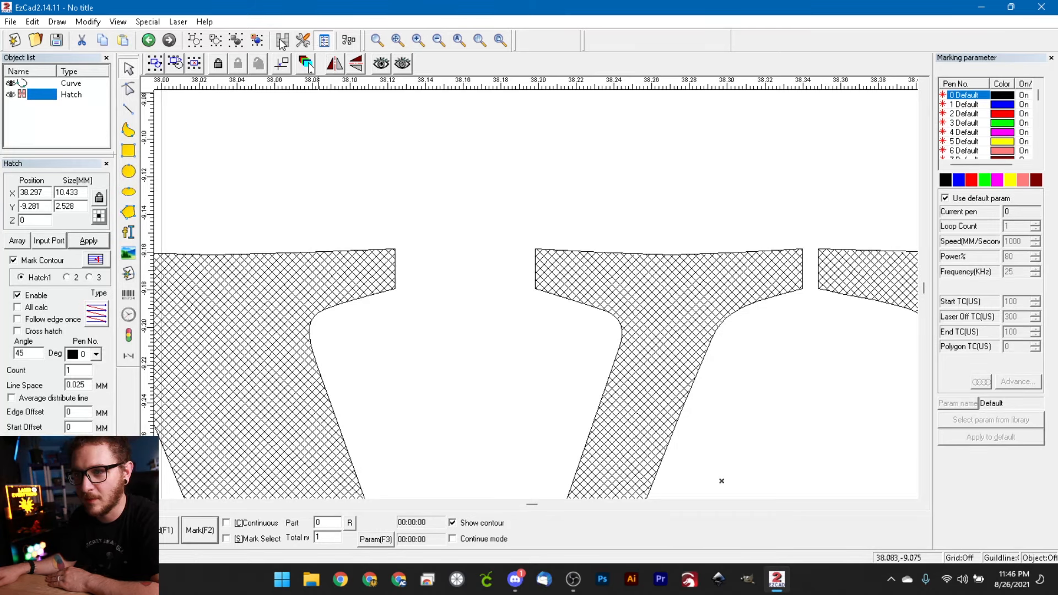
pyautogui.click(87, 241)
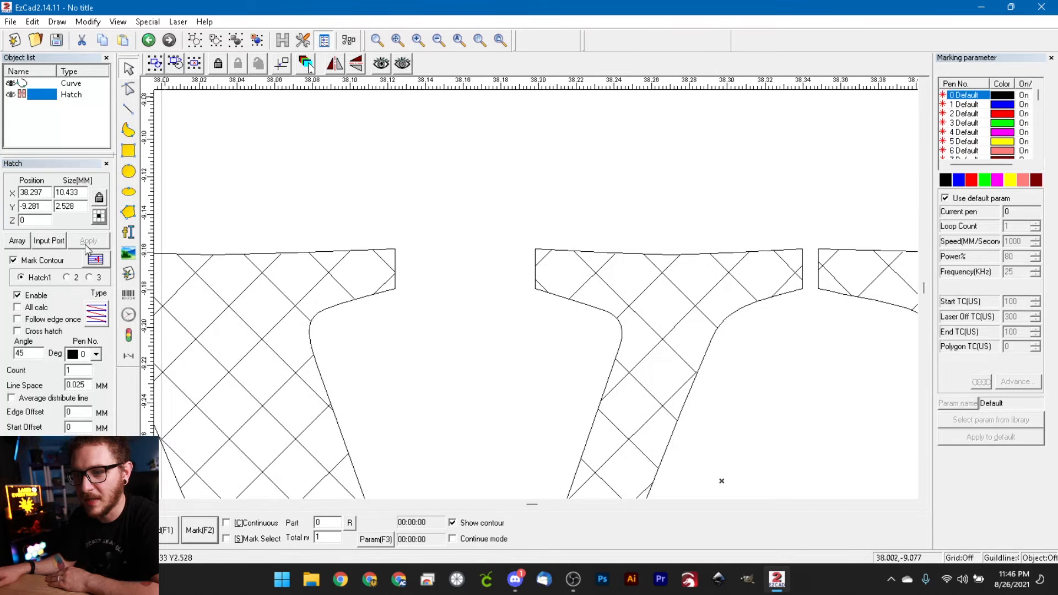
# Examine the reapplied hatch up close on the lettering and across the whole small text on the plate
pyautogui.scroll(-5, 230, 294)
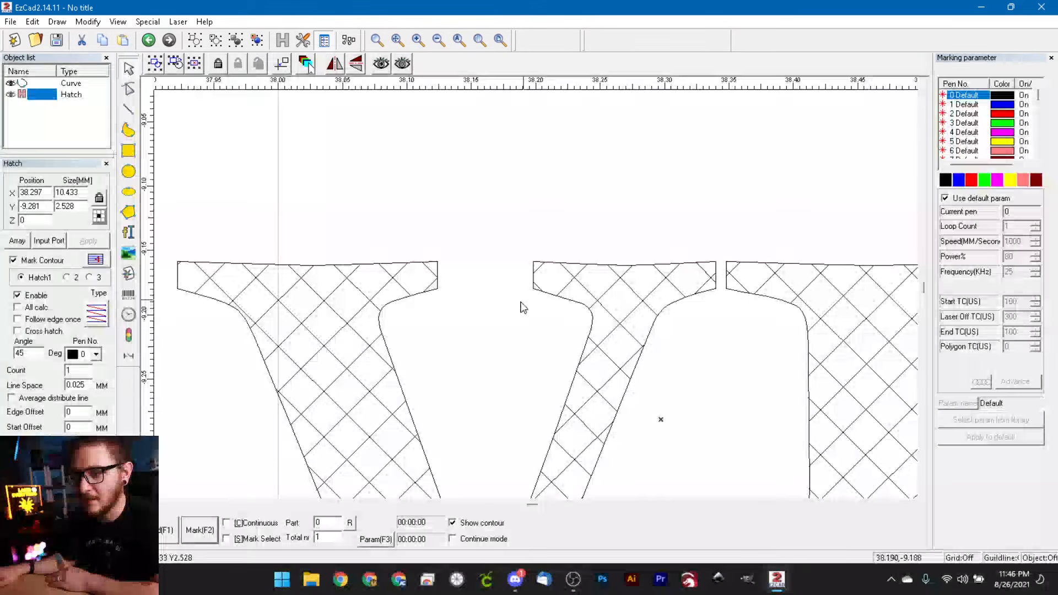
pyautogui.scroll(-6, 647, 348)
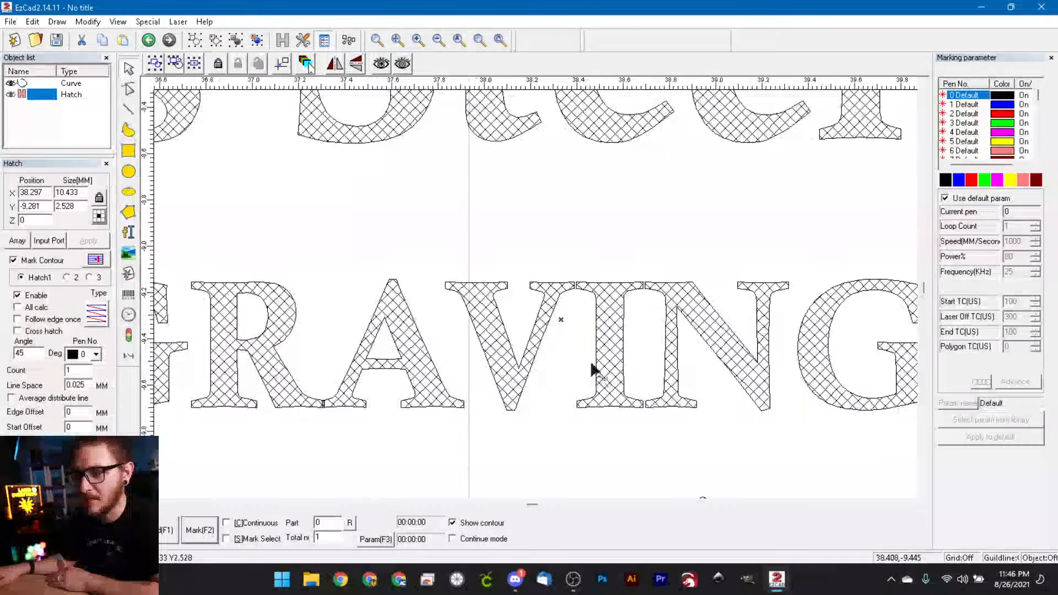
pyautogui.scroll(-5, 441, 221)
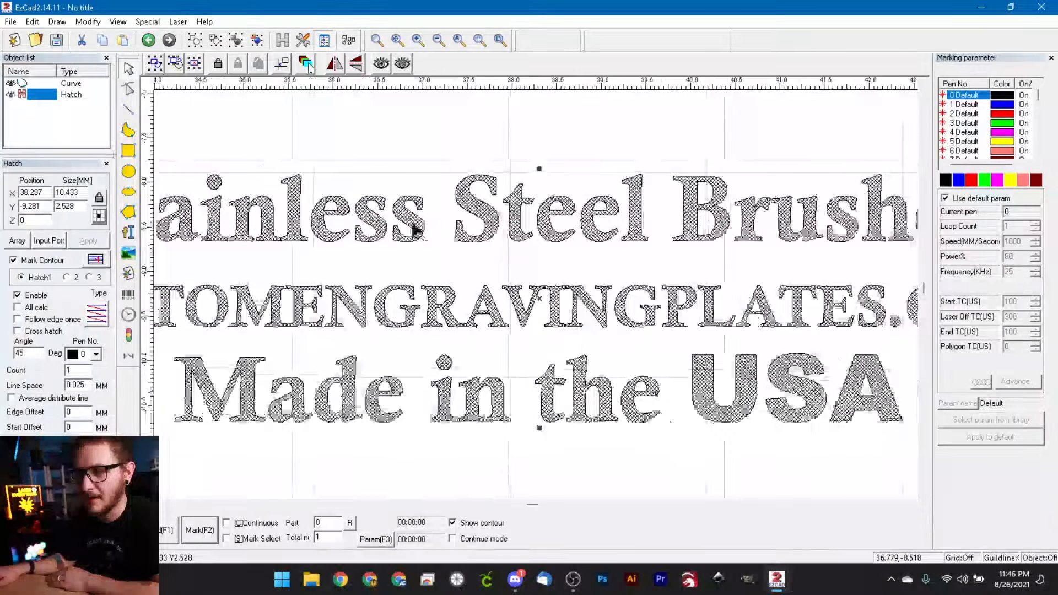
pyautogui.scroll(4, 496, 293)
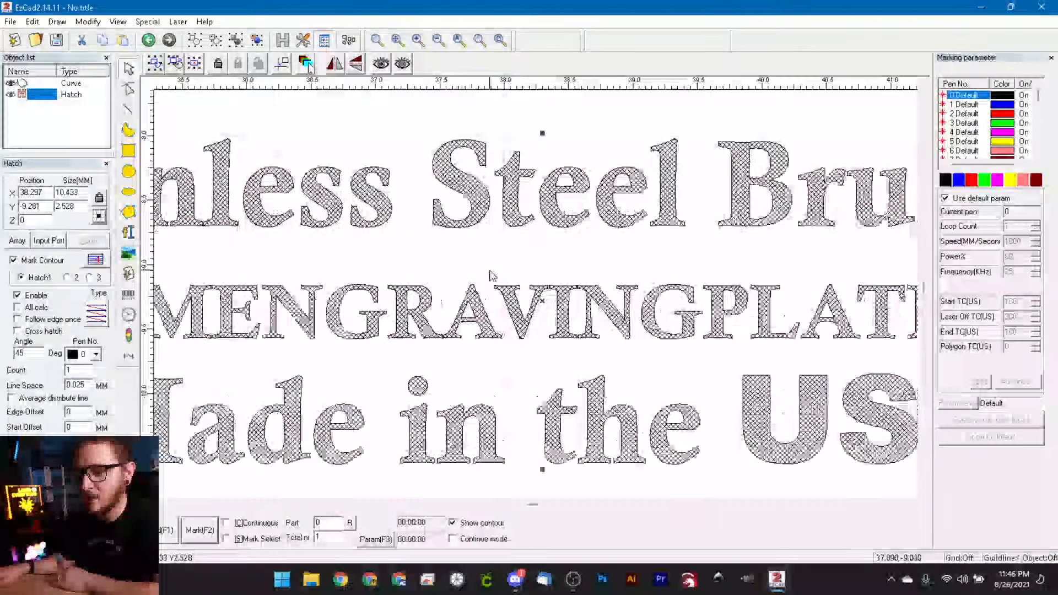
pyautogui.scroll(-2, 494, 300)
pyautogui.scroll(-6, 495, 302)
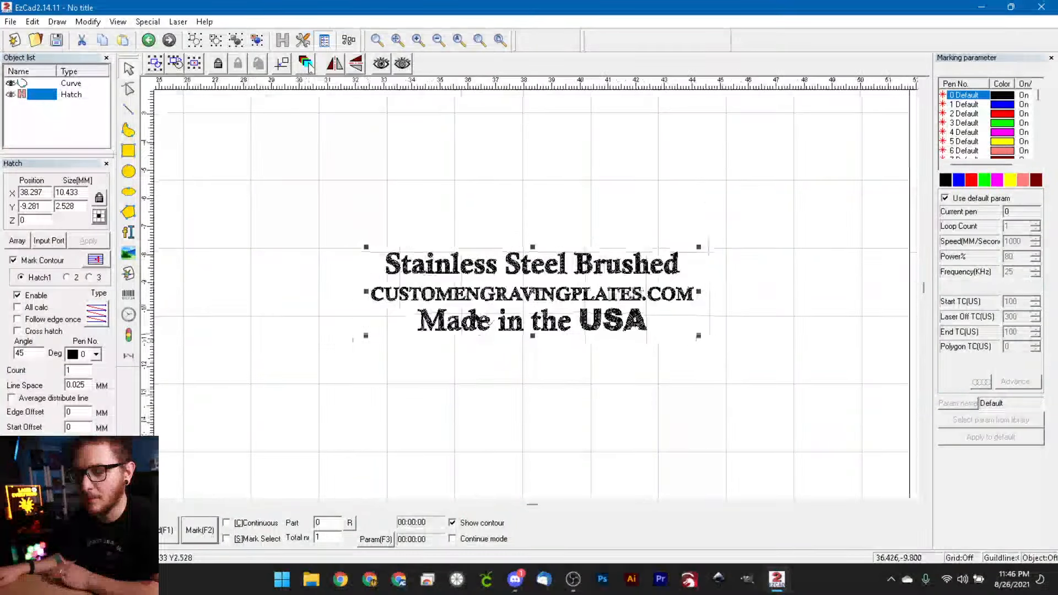
pyautogui.scroll(-5, 467, 300)
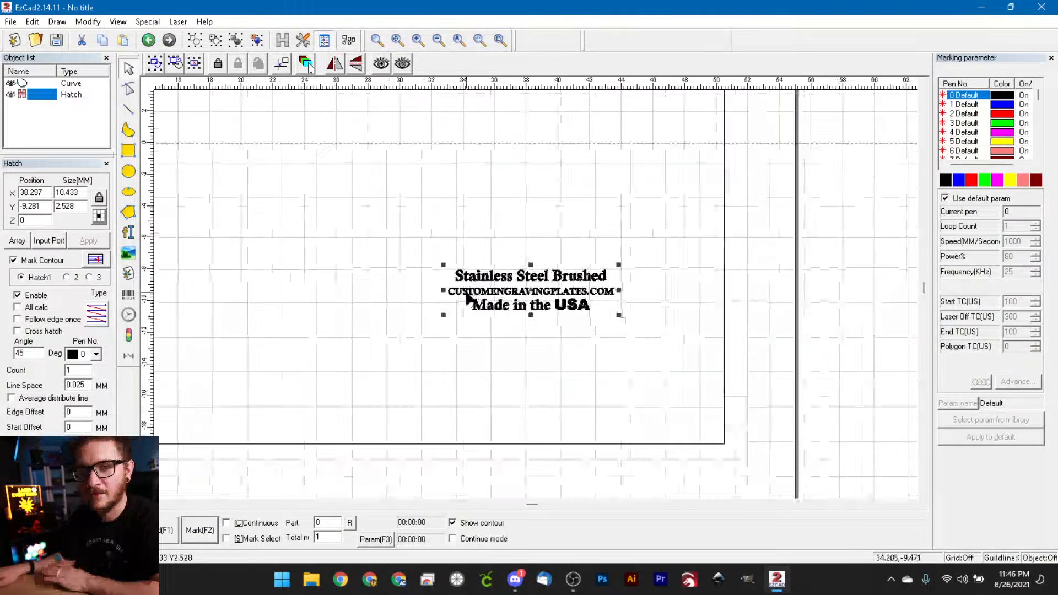
pyautogui.scroll(-4, 465, 290)
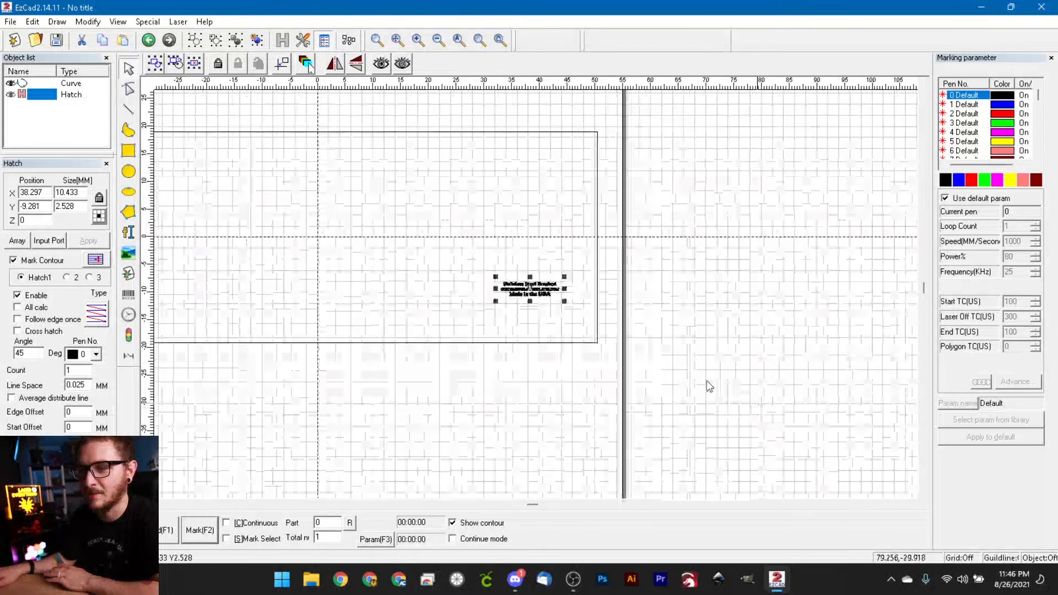
pyautogui.scroll(3, 351, 308)
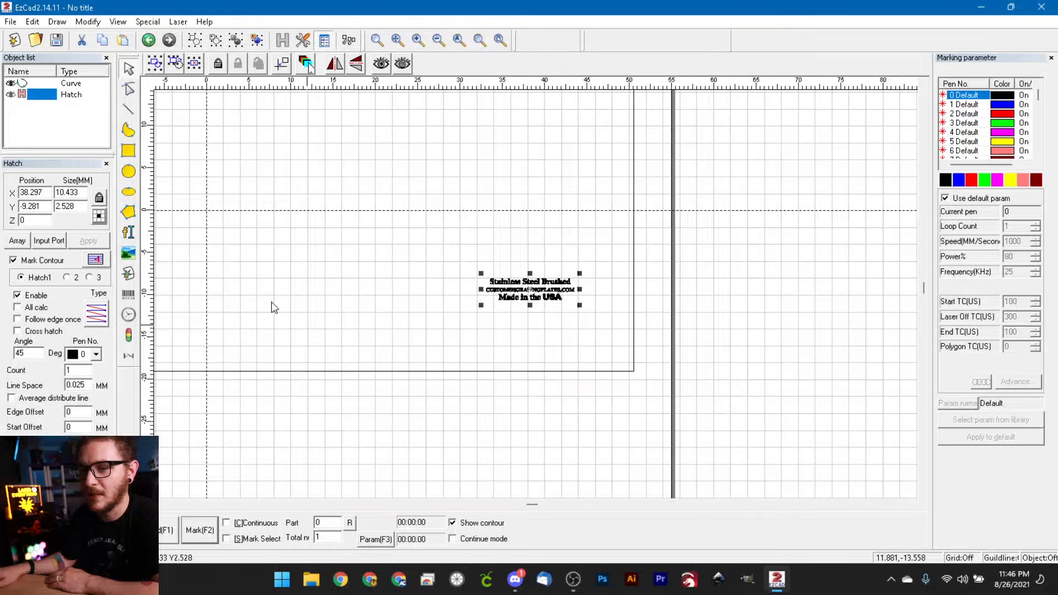
# Delete the hatched text and the plate outline to empty the workspace
pyautogui.moveTo(292, 287); pyautogui.dragTo(526, 389, button='middle')
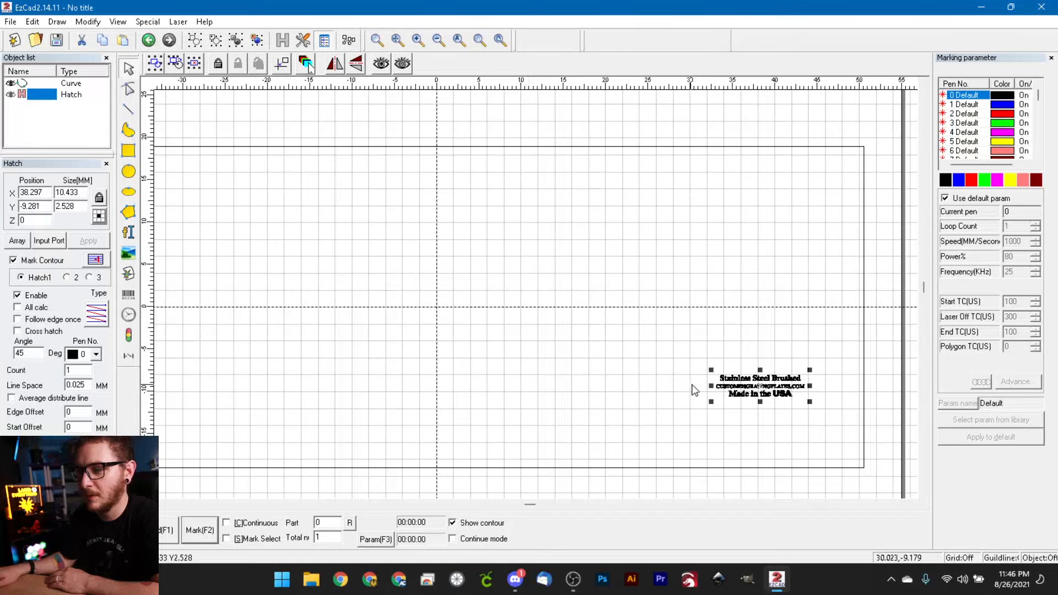
pyautogui.press('Delete')
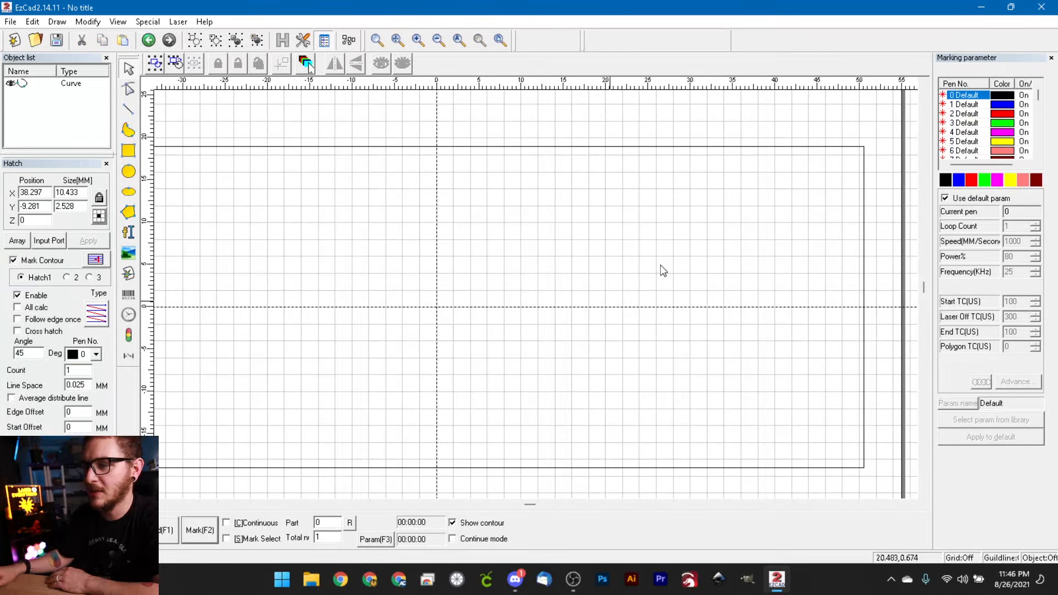
pyautogui.hotkey('ctrl', 'a')
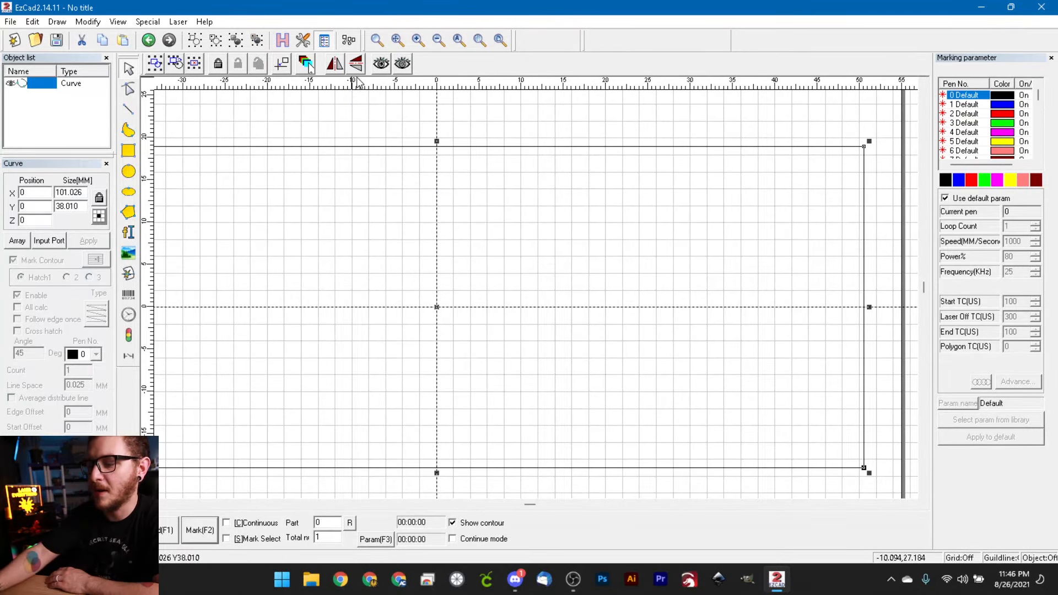
pyautogui.press('Delete')
# Import the vector file finalf3.ai and place it centred on the workspace origin
pyautogui.scroll(-2, 604, 197)
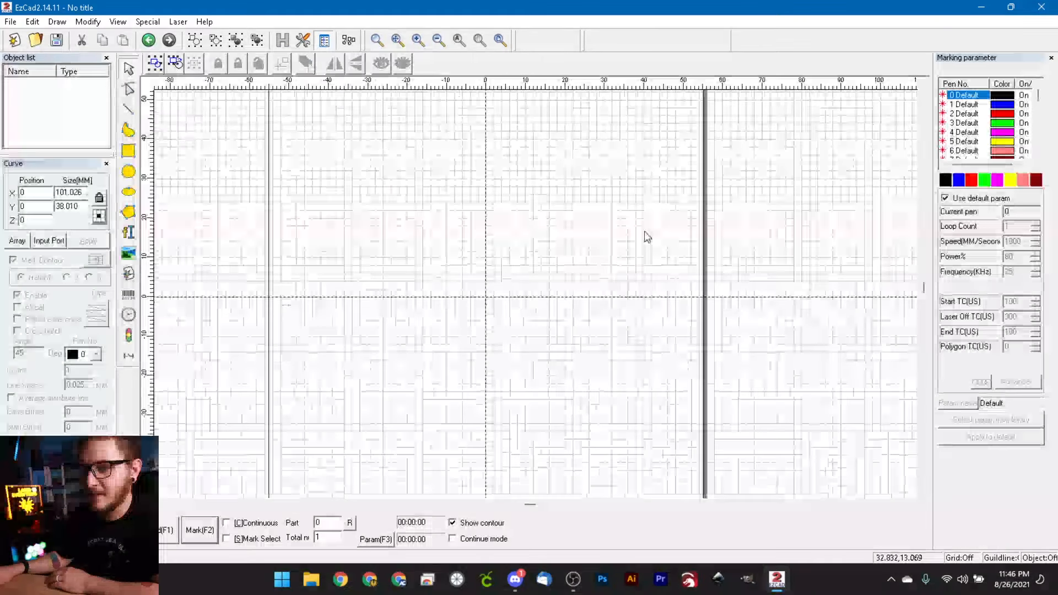
pyautogui.scroll(-2, 645, 231)
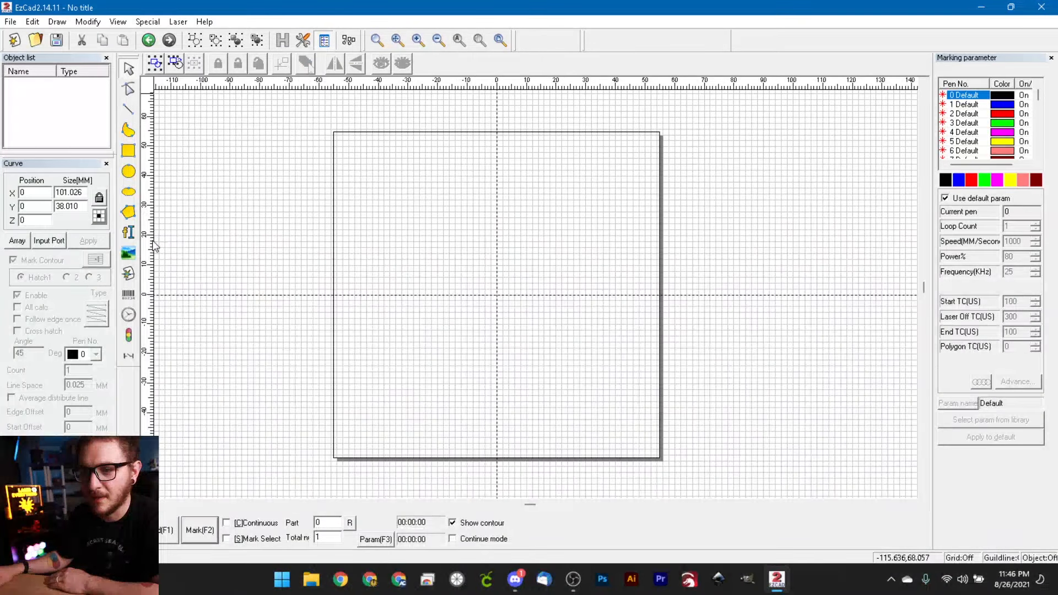
pyautogui.click(129, 274)
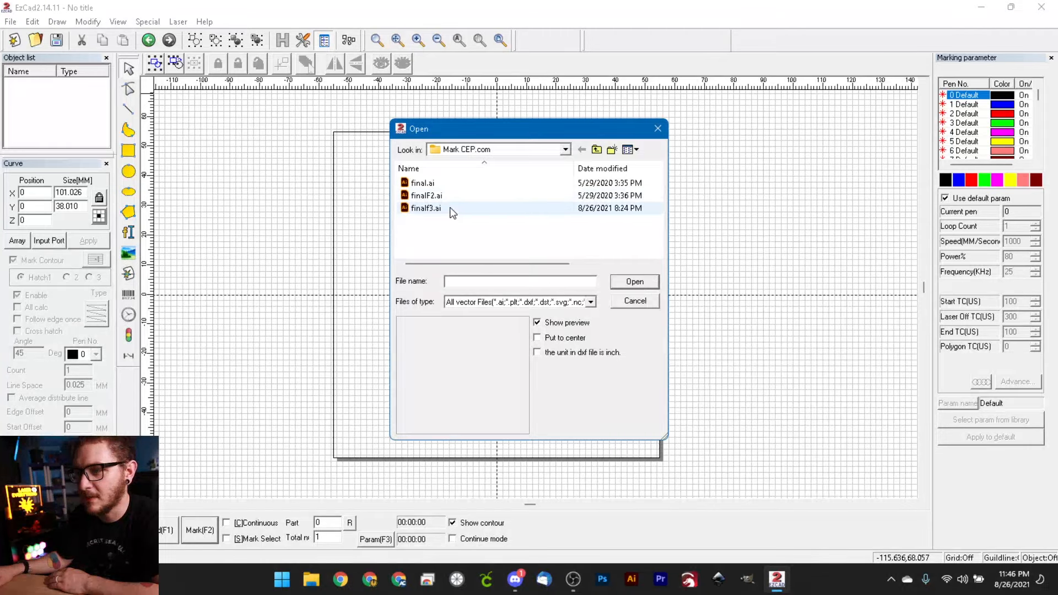
pyautogui.click(446, 208)
pyautogui.click(629, 283)
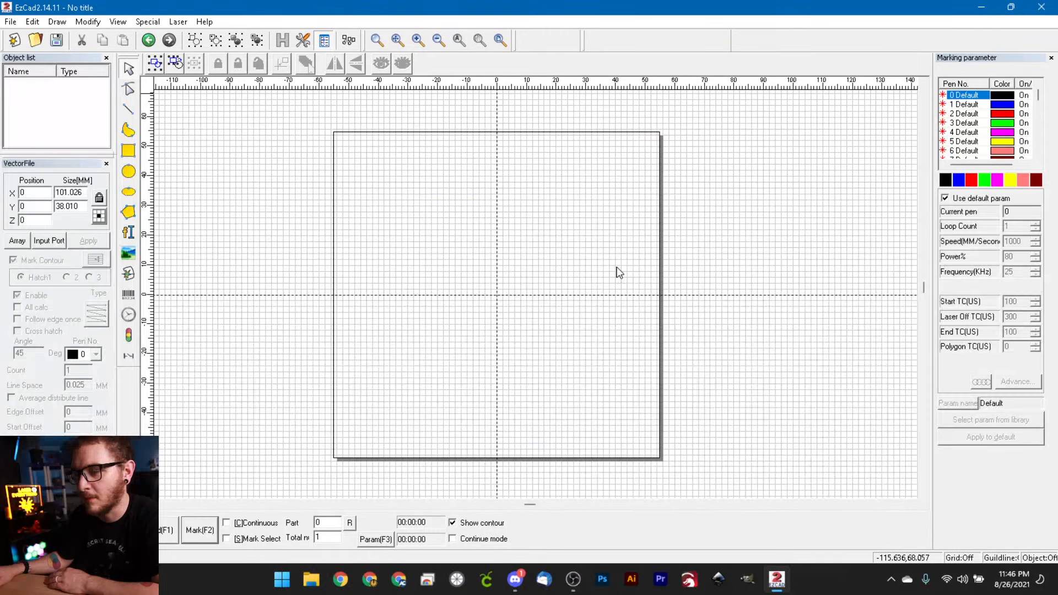
pyautogui.scroll(1, 617, 266)
pyautogui.scroll(-2, 618, 265)
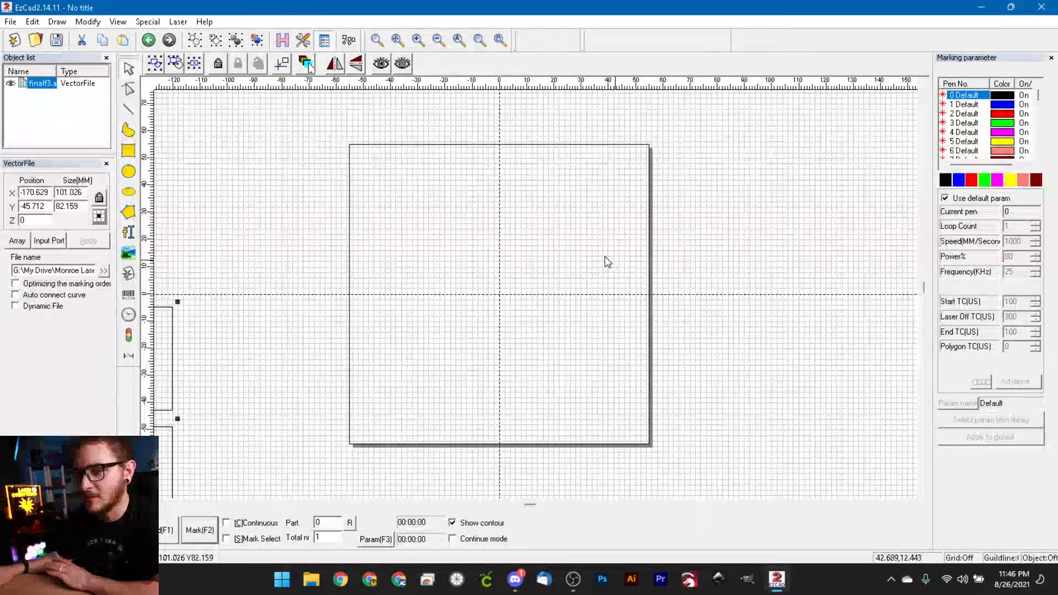
pyautogui.scroll(1, 606, 257)
pyautogui.scroll(-1, 604, 254)
pyautogui.press('F8')
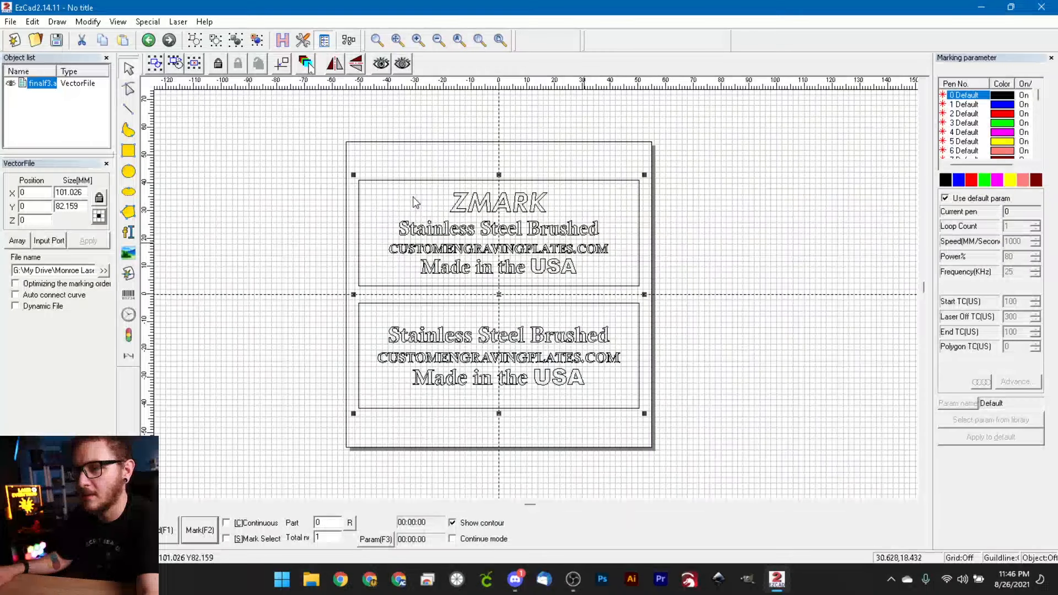
# Break the imported artwork into separate curves and delete the upper plate with the ZMARK text
pyautogui.click(256, 42)
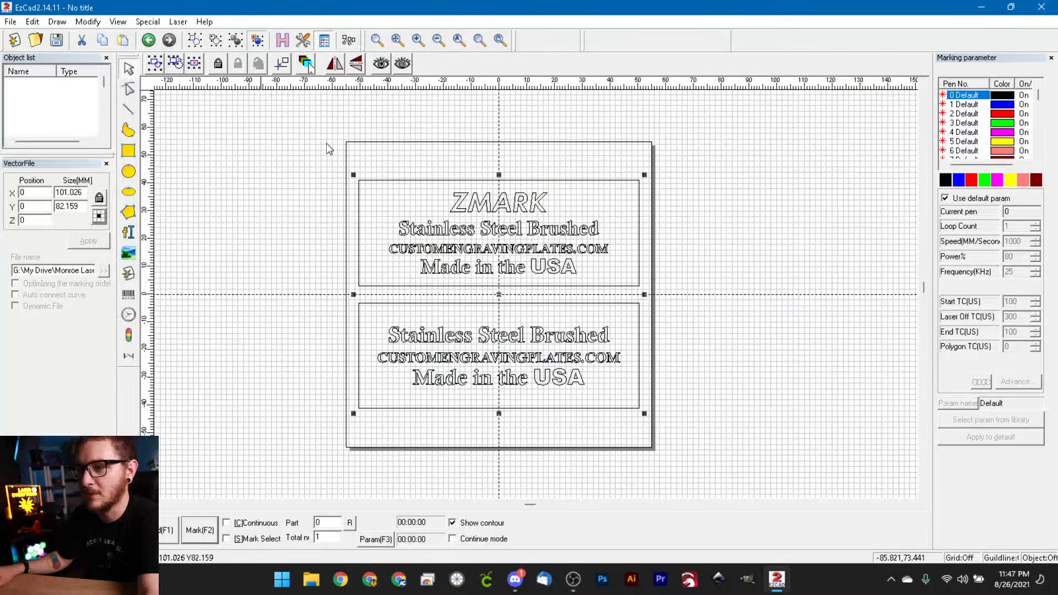
pyautogui.moveTo(670, 290); pyautogui.dragTo(221, 432)
pyautogui.press('Delete')
# Centre the remaining plate outline and its text on the workspace origin
pyautogui.press('F9')
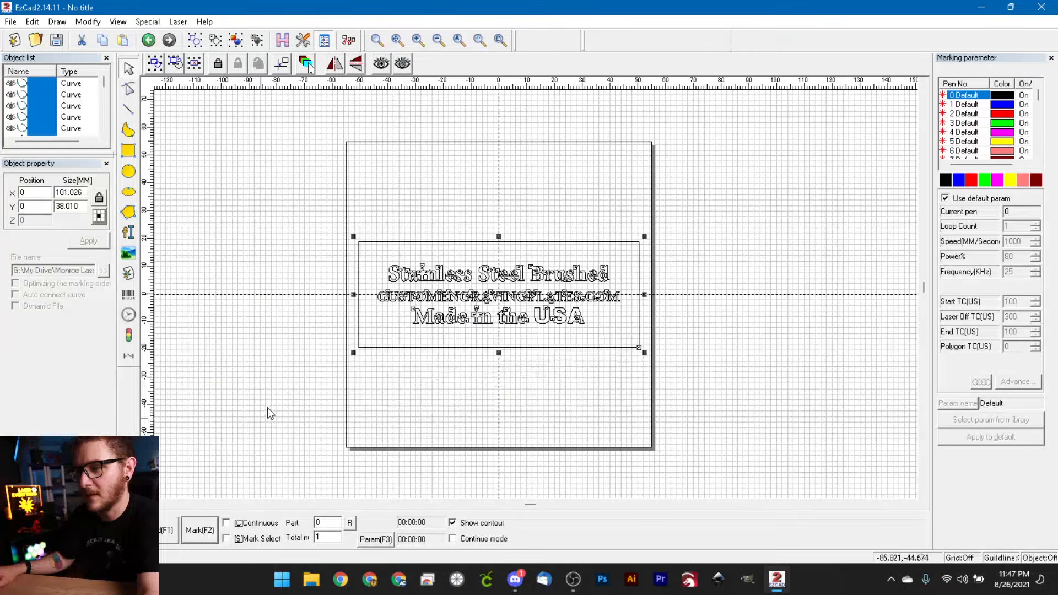
pyautogui.click(466, 404)
pyautogui.scroll(3, 439, 281)
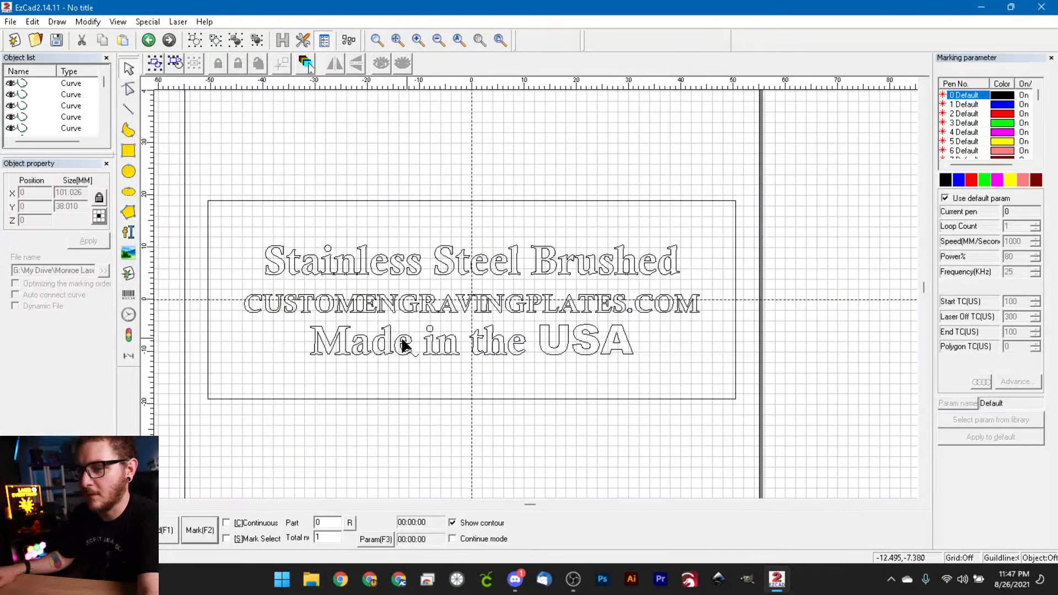
# Group all the letter curves of the "Stainless Steel Brushed" line
pyautogui.click(334, 273)
pyautogui.click(318, 285)
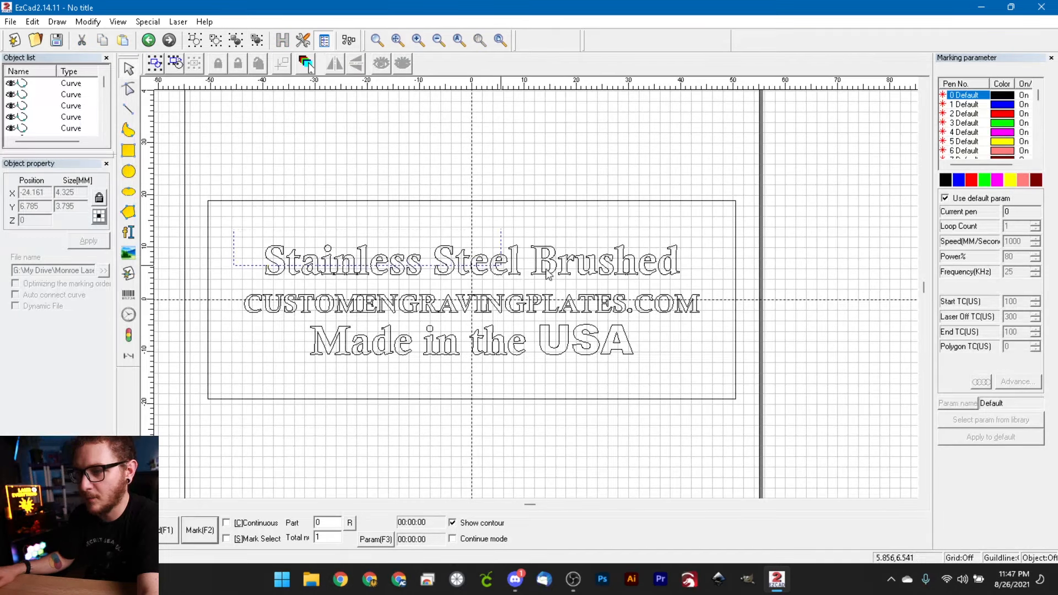
pyautogui.moveTo(547, 274)
pyautogui.mouseDown()
pyautogui.moveTo(703, 285)
pyautogui.moveTo(691, 280)
pyautogui.mouseUp()
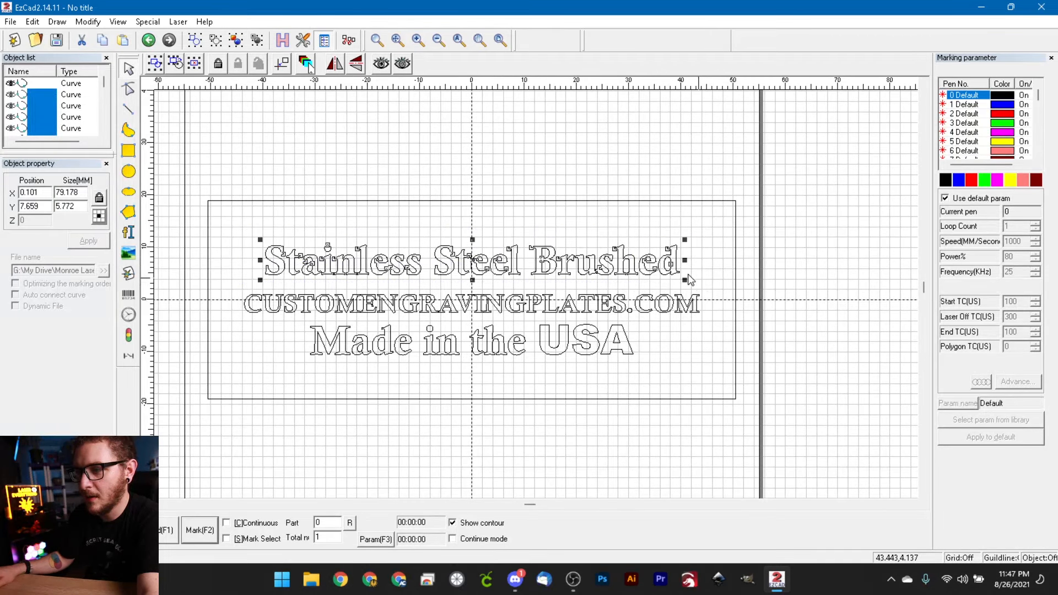
pyautogui.click(236, 39)
# Group the letters of "CUSTOMENGRAVINGPLATES.COM" and those of "Made in the USA" as two separate groups
pyautogui.click(246, 288)
pyautogui.moveTo(234, 288); pyautogui.dragTo(723, 321)
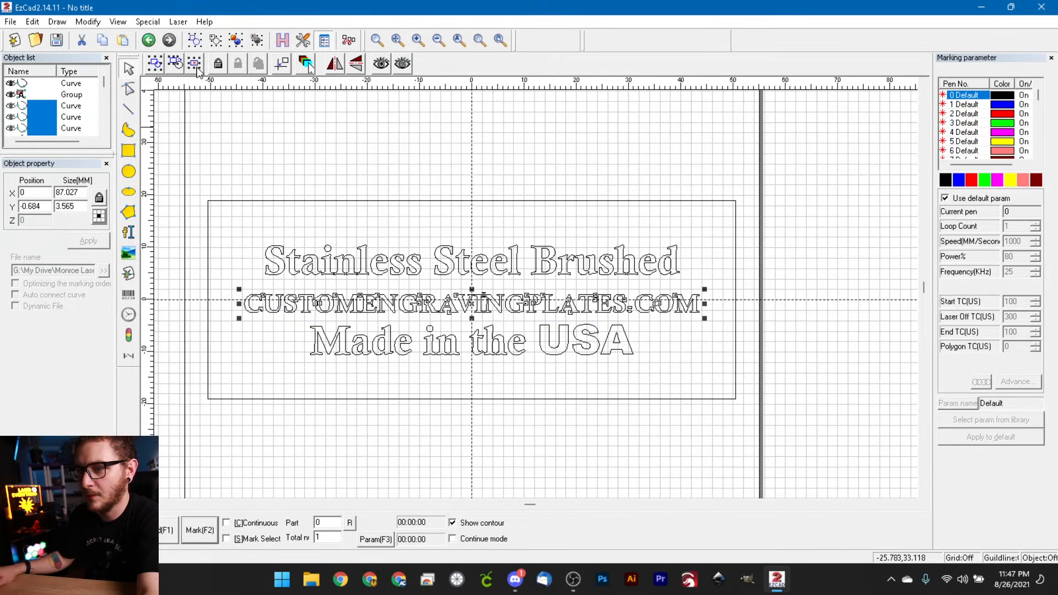
pyautogui.click(250, 40)
pyautogui.moveTo(292, 379); pyautogui.dragTo(664, 313)
pyautogui.click(239, 41)
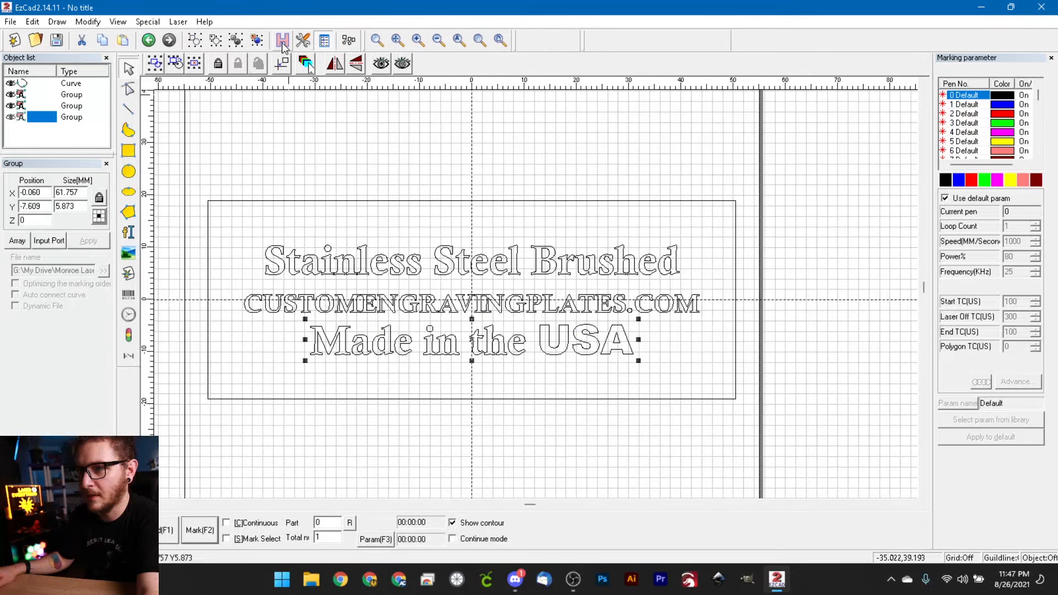
# Hatch the "Stainless Steel Brushed" group with Mark Contour on, Hatch1 at 45 degrees, pen 0 and 0.025 mm line spacing
pyautogui.click(281, 178)
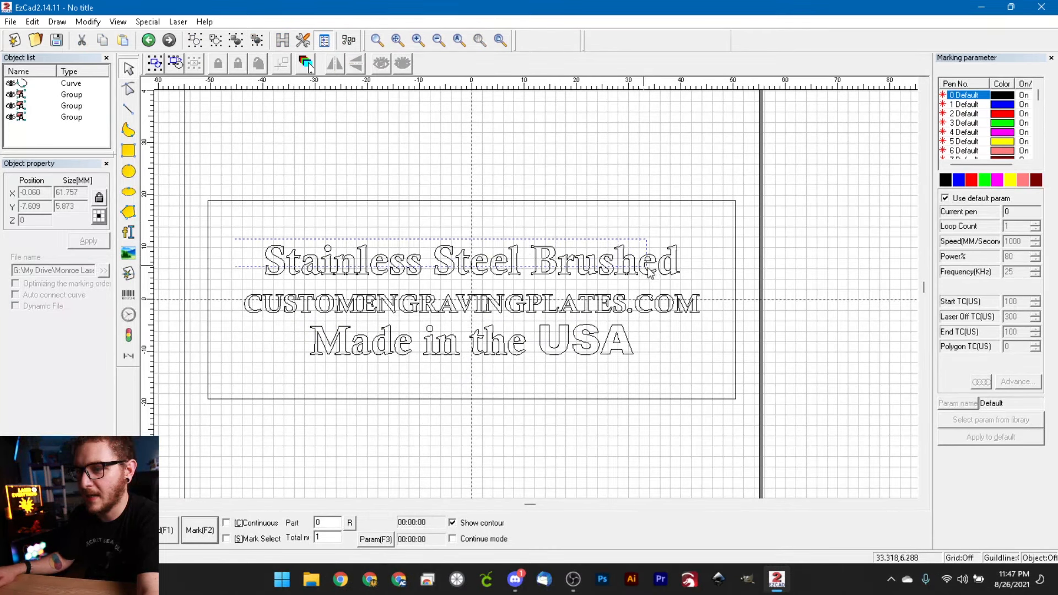
pyautogui.moveTo(650, 273); pyautogui.dragTo(653, 274)
pyautogui.click(289, 42)
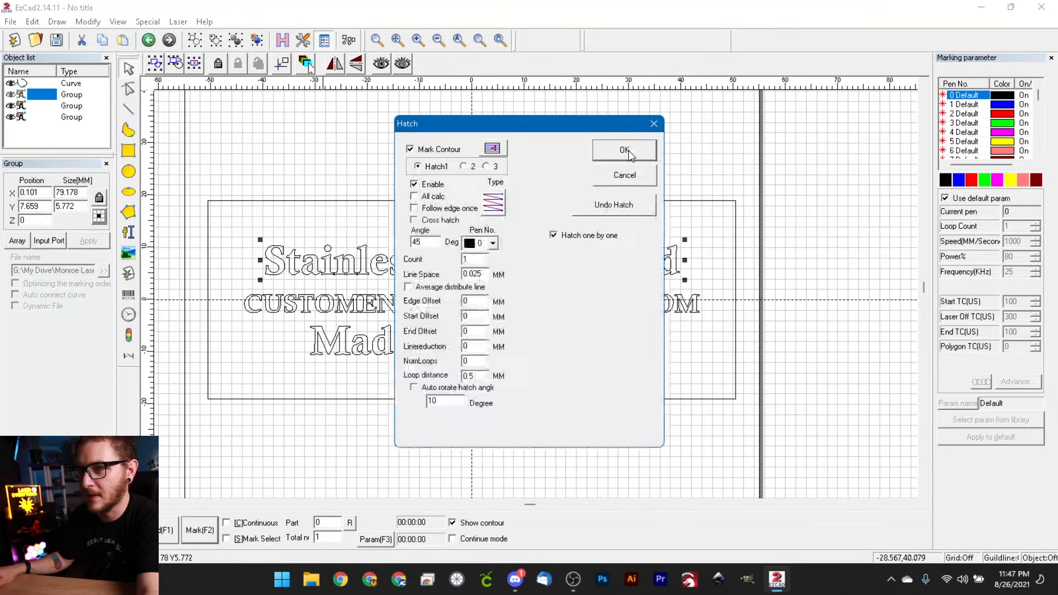
pyautogui.click(623, 147)
# Hatch the "CUSTOMENGRAVINGPLATES.COM" group with the same contour, 45-degree angle, pen 0 and 0.025 mm line spacing
pyautogui.click(482, 309)
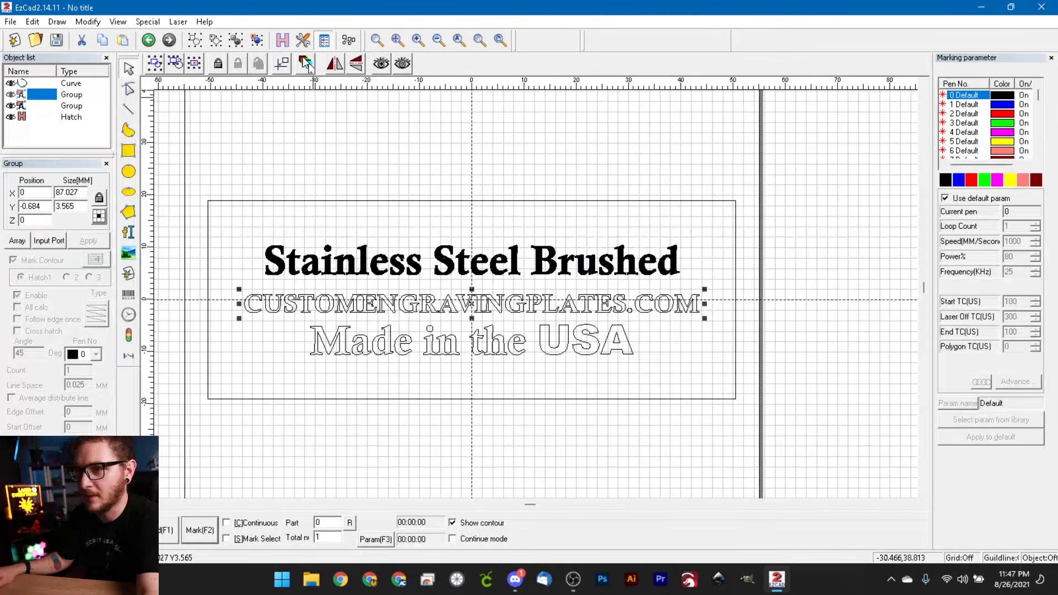
pyautogui.click(283, 40)
pyautogui.click(624, 149)
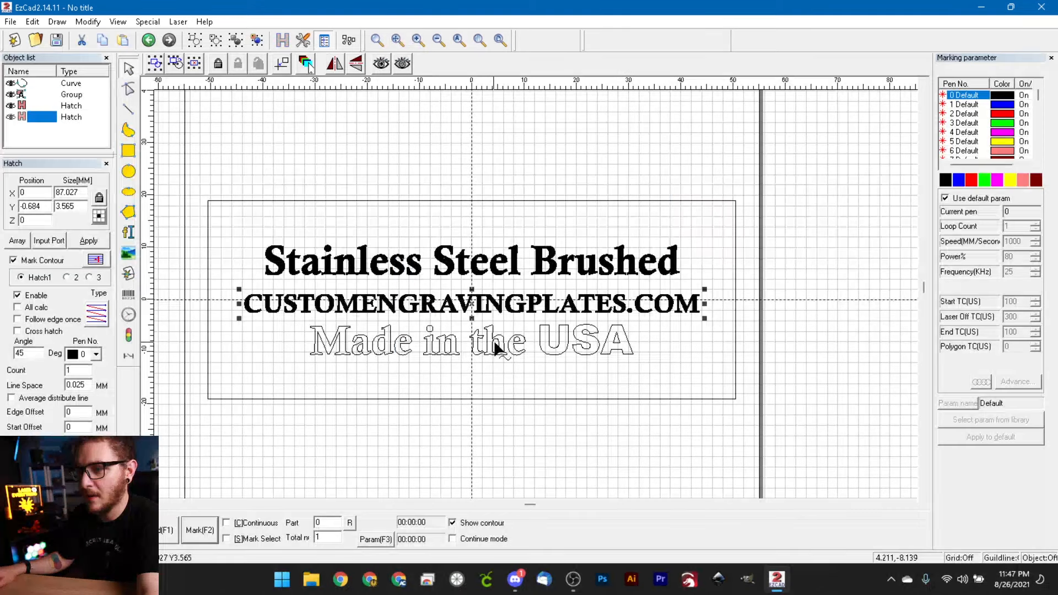
# Hatch the "Made in the USA" group with contour marking, using pen 1 for both Hatch1 at 45 degrees and Hatch2 at -45 degrees
pyautogui.click(368, 272)
pyautogui.click(368, 309)
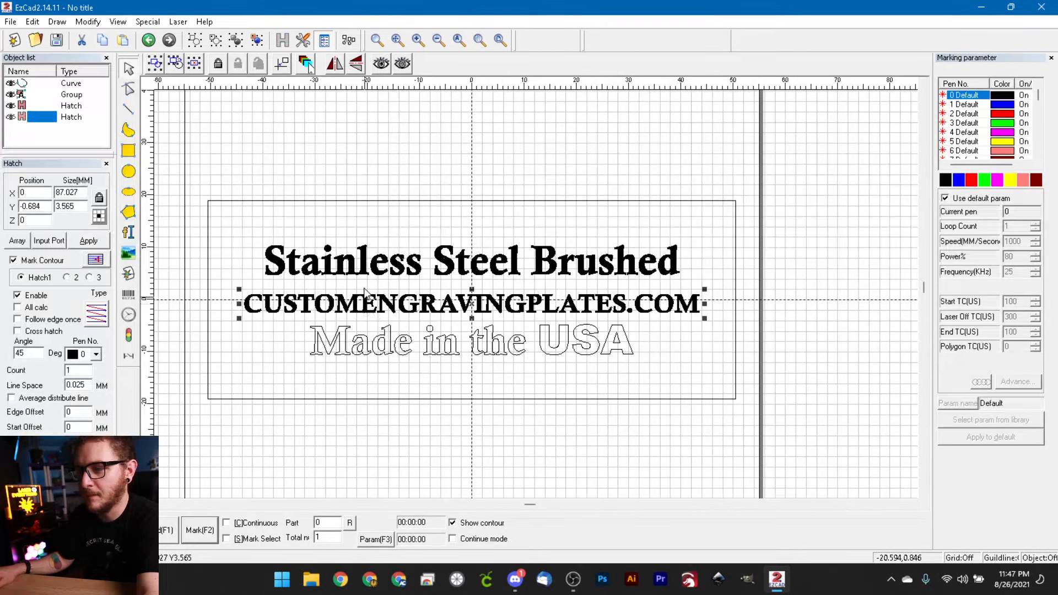
pyautogui.click(378, 351)
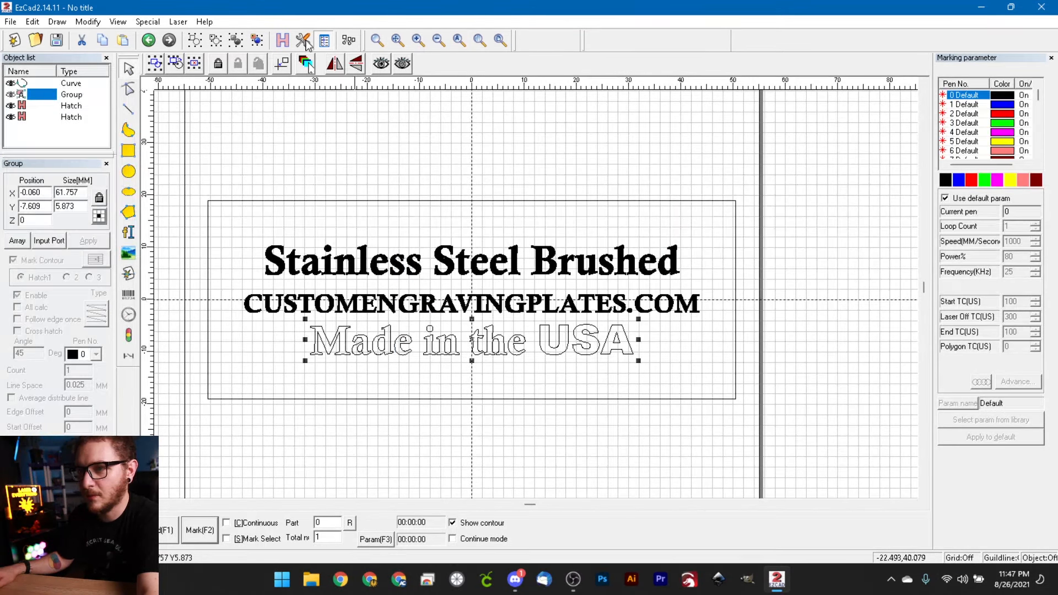
pyautogui.click(282, 39)
pyautogui.click(478, 246)
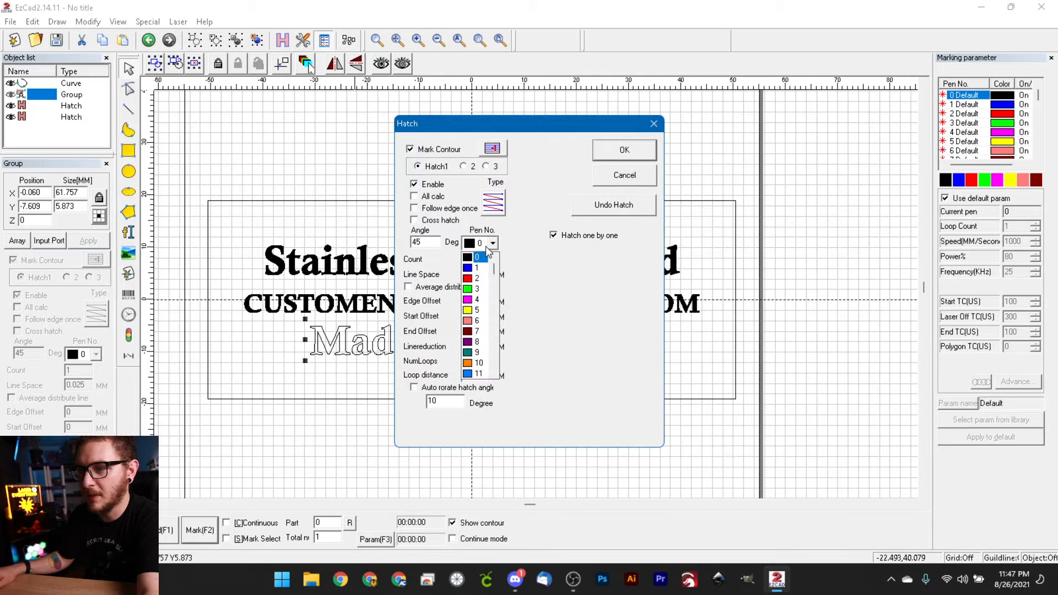
pyautogui.click(480, 267)
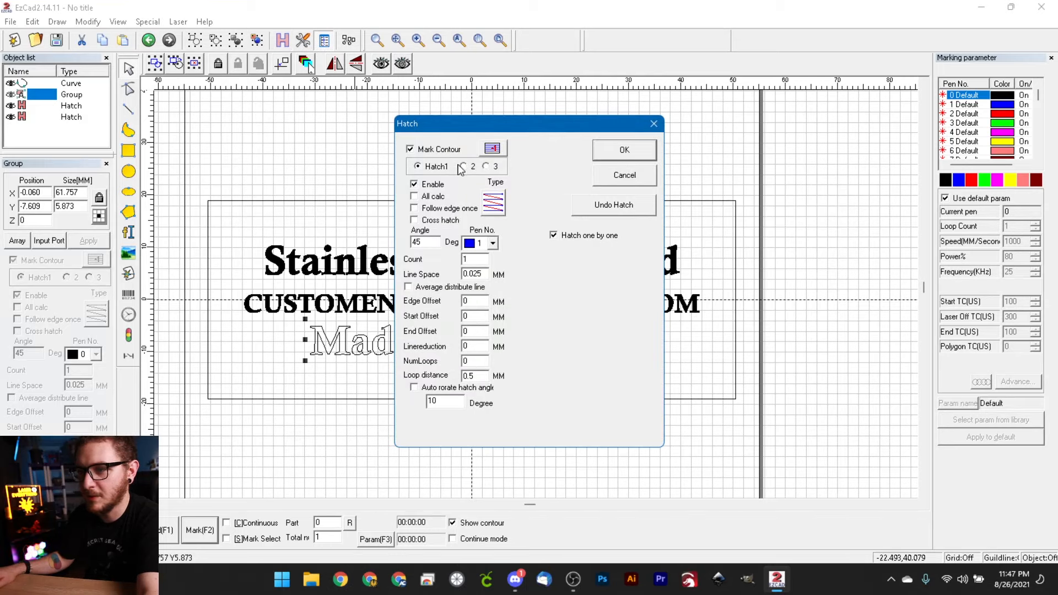
pyautogui.click(492, 243)
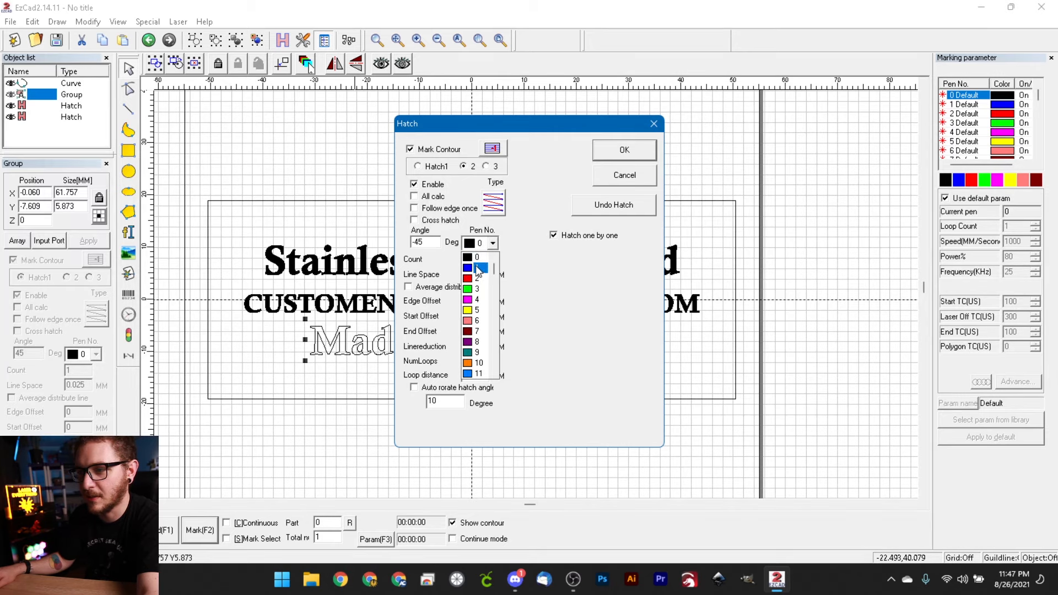
pyautogui.click(479, 258)
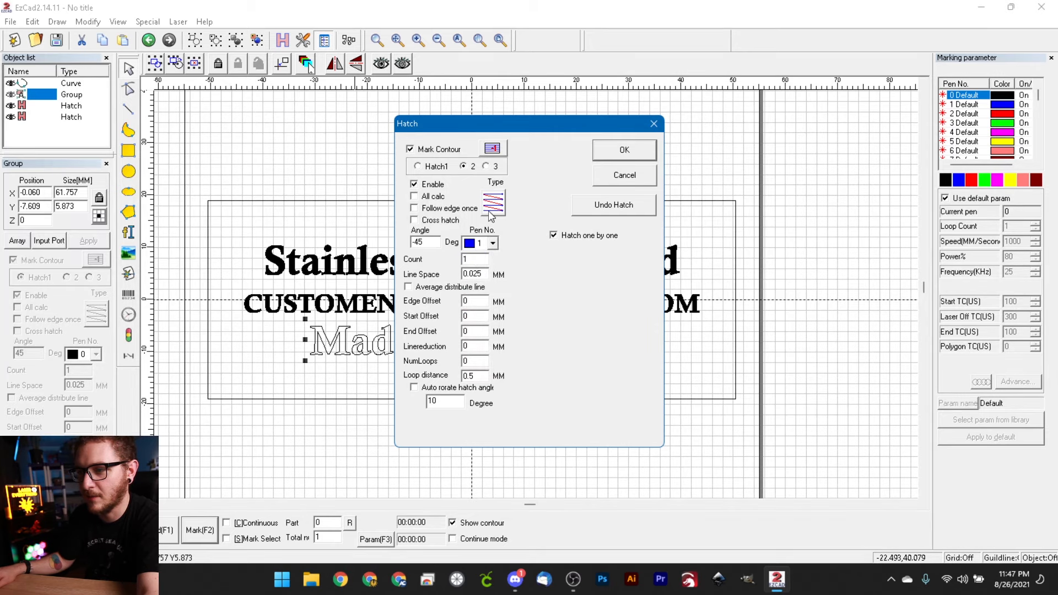
pyautogui.click(620, 152)
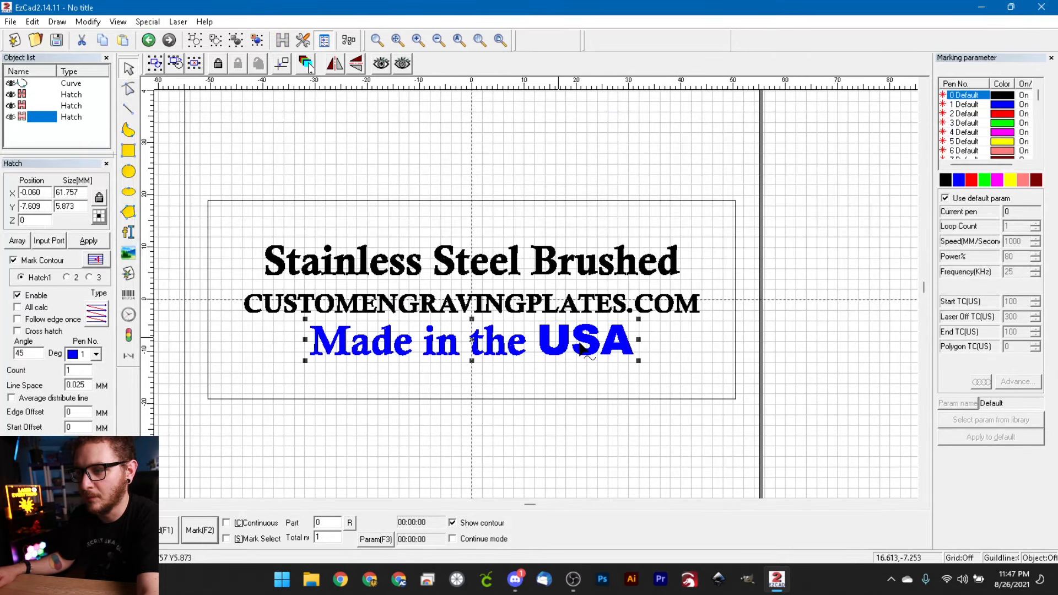
# Compare the marking parameters of pen 0 and pen 1, ending with pen 1 selected
pyautogui.click(972, 104)
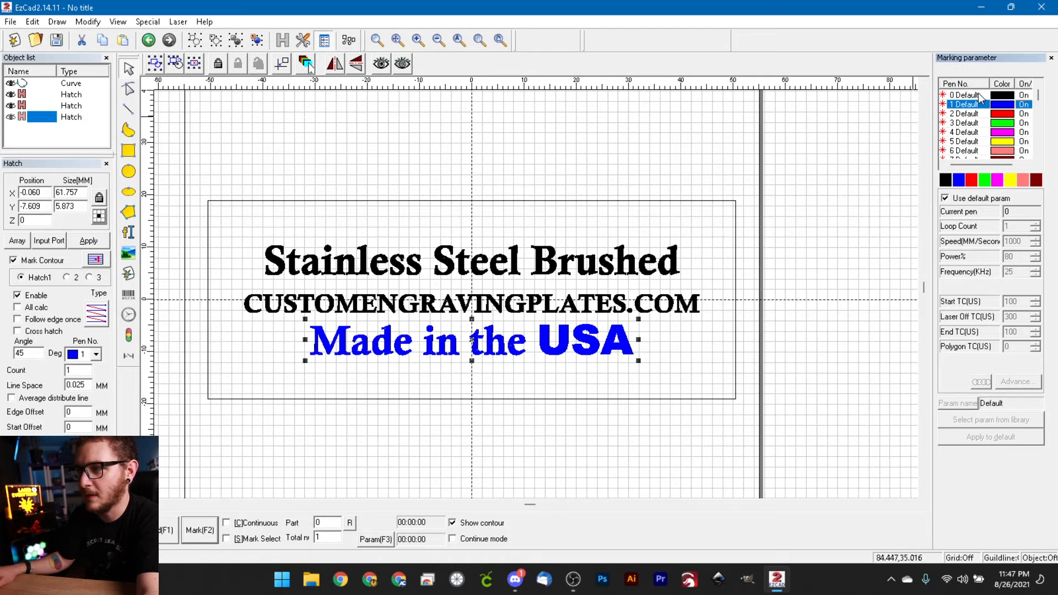
pyautogui.click(978, 94)
pyautogui.click(978, 102)
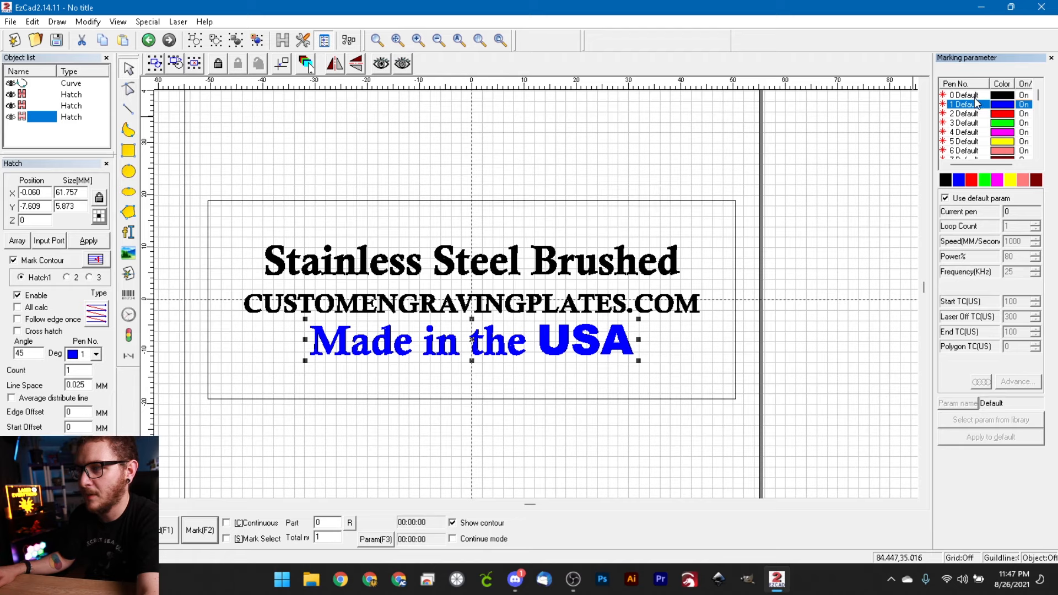
pyautogui.click(971, 95)
pyautogui.click(970, 105)
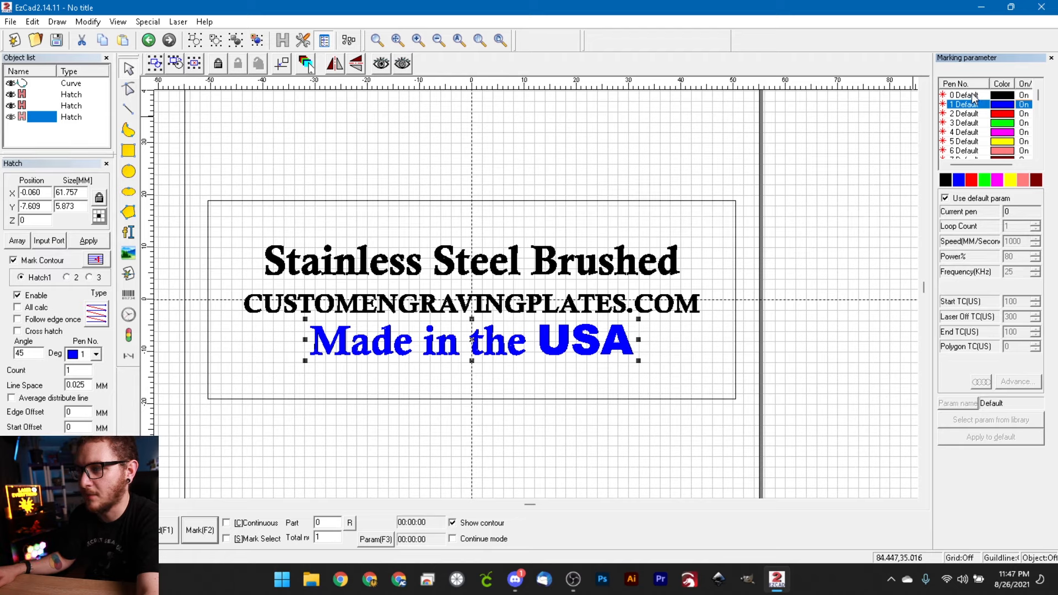